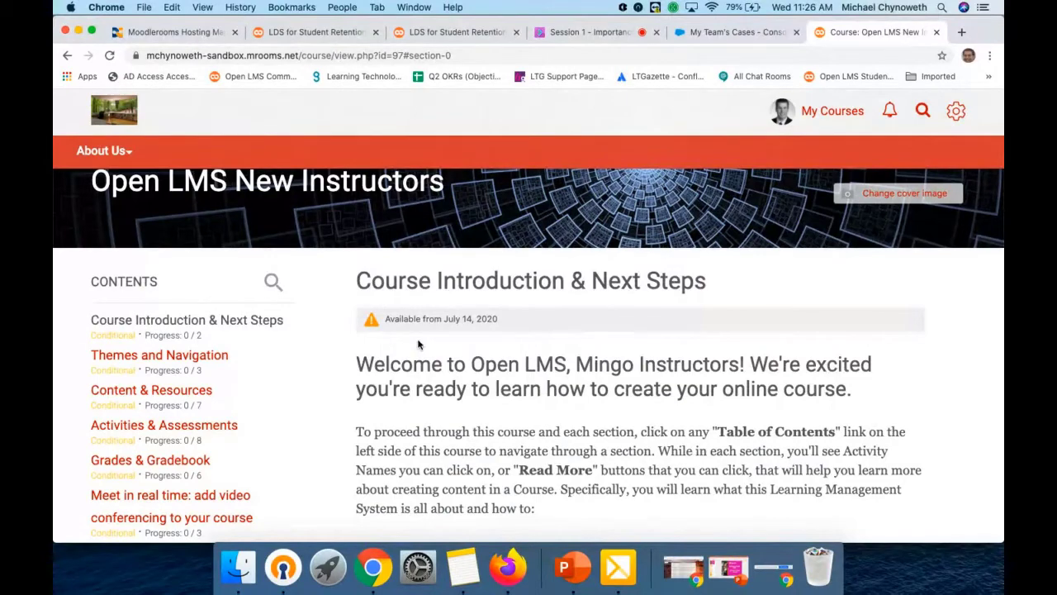
Look through the Course Introduction & Next Steps section, from the welcome text and course objectives down to the What to Expect page
scroll(576, 337, "down", 10)
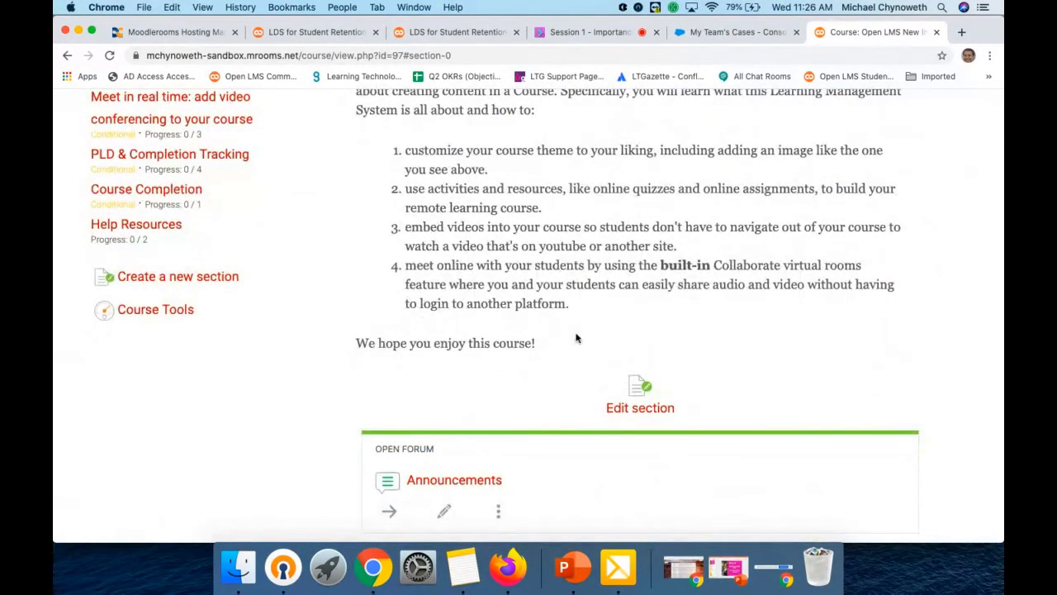
scroll(614, 358, "down", 1)
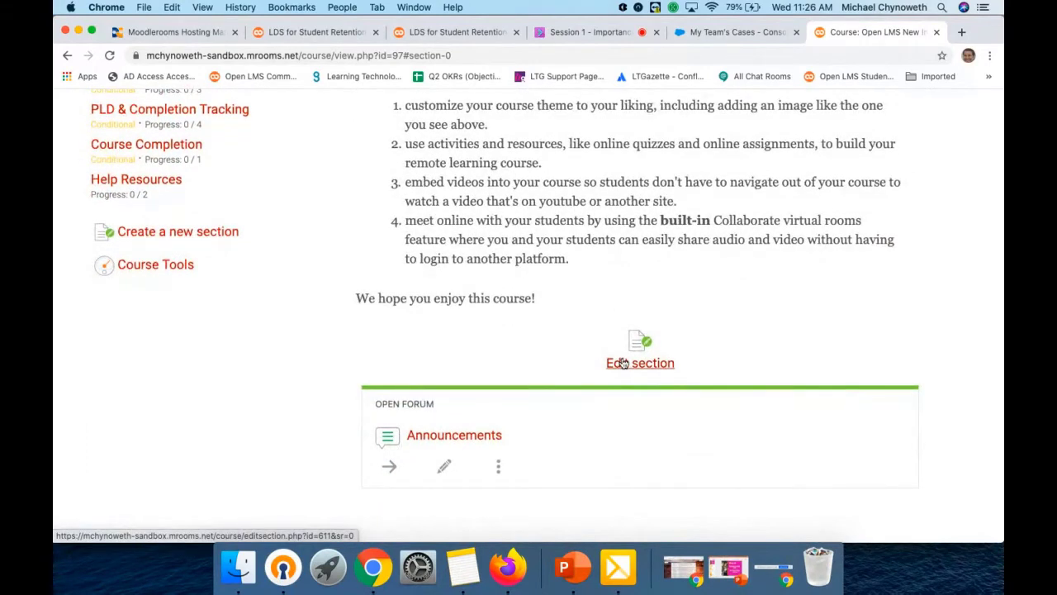
scroll(623, 362, "down", 1)
scroll(623, 362, "up", 4)
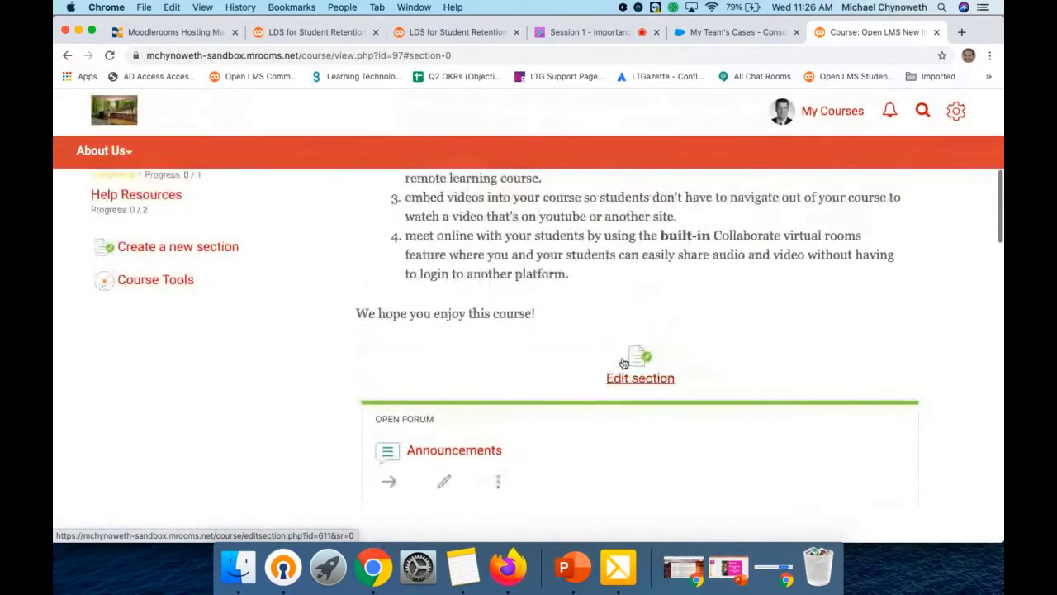
scroll(623, 361, "up", 2)
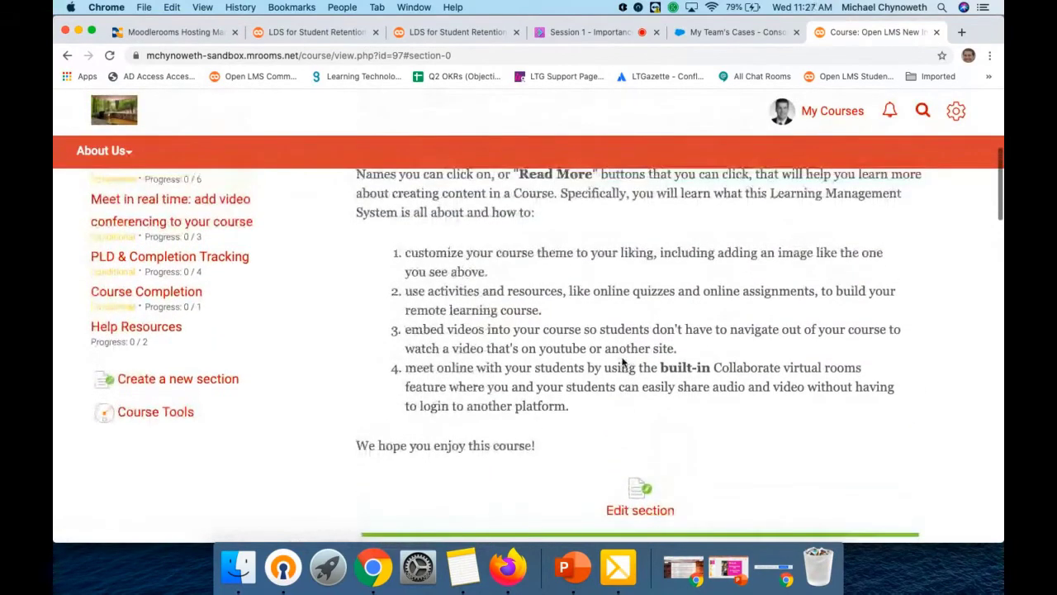
scroll(622, 358, "down", 10)
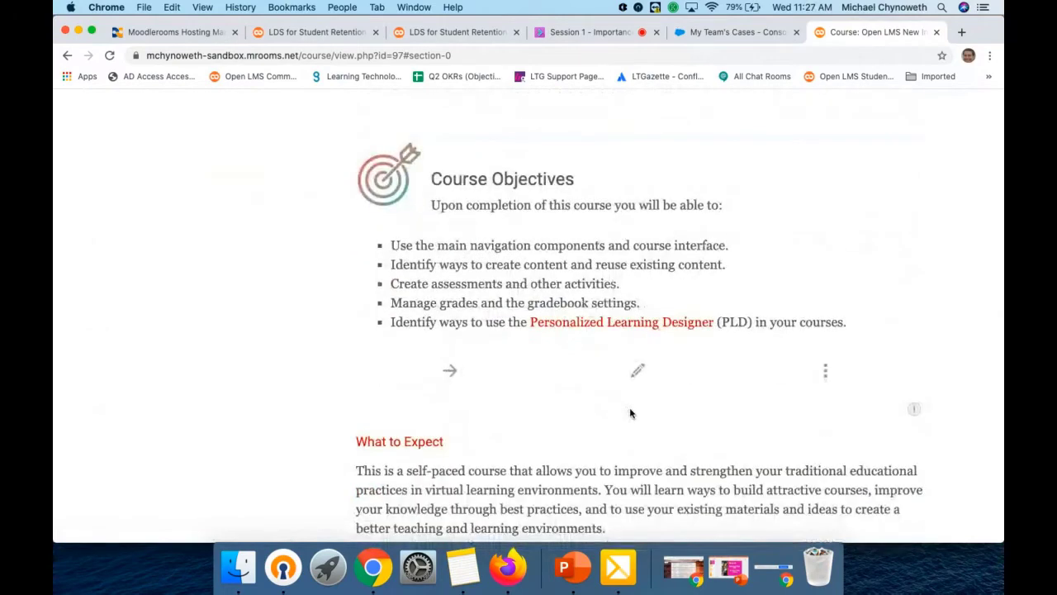
scroll(583, 378, "down", 5)
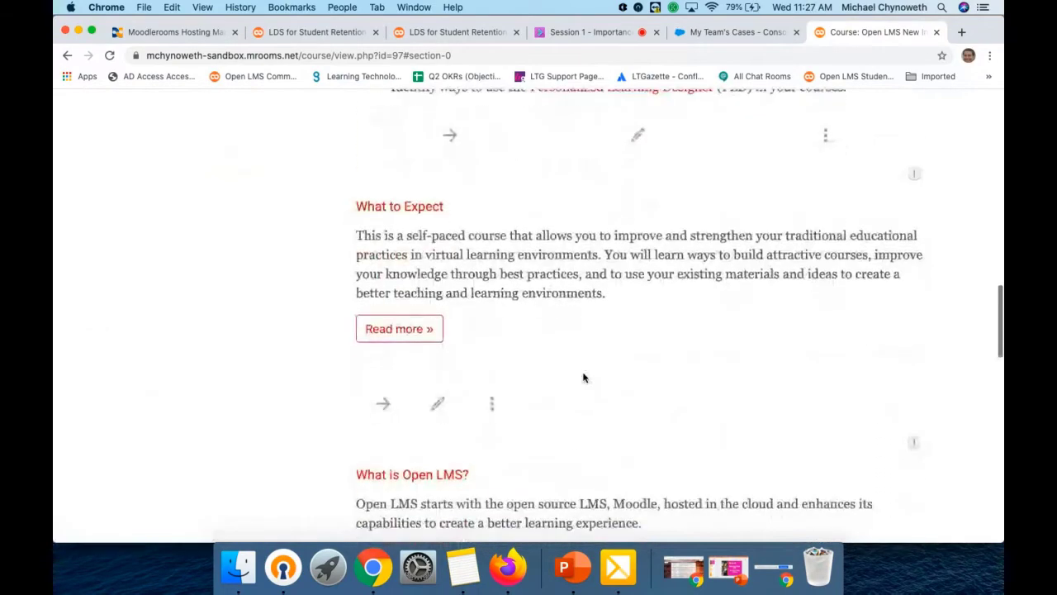
scroll(583, 377, "down", 2)
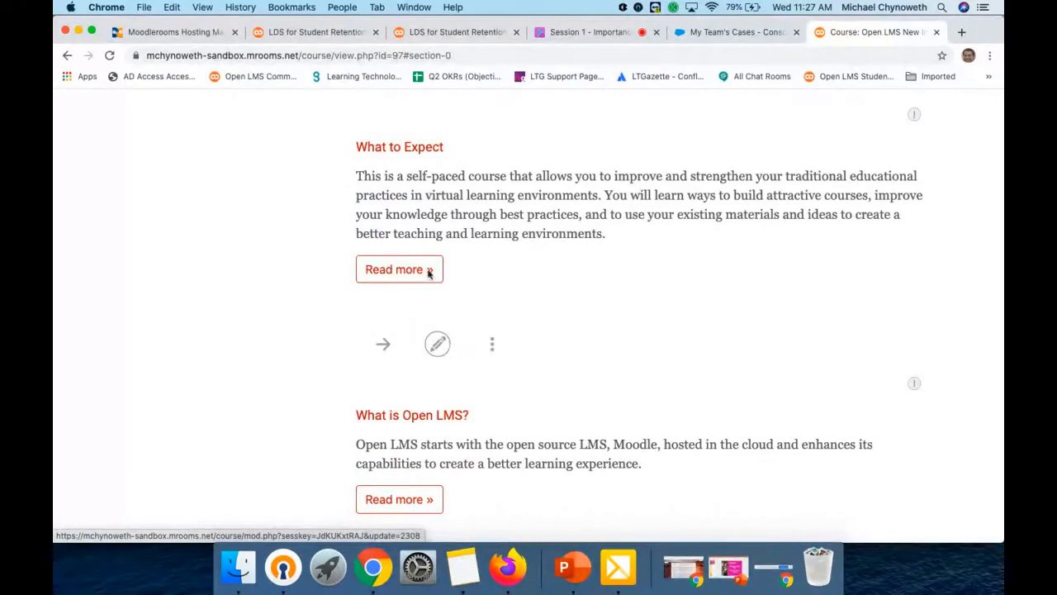
Open the settings of the What to Expect page and show its Activity completion options
left_click(437, 345)
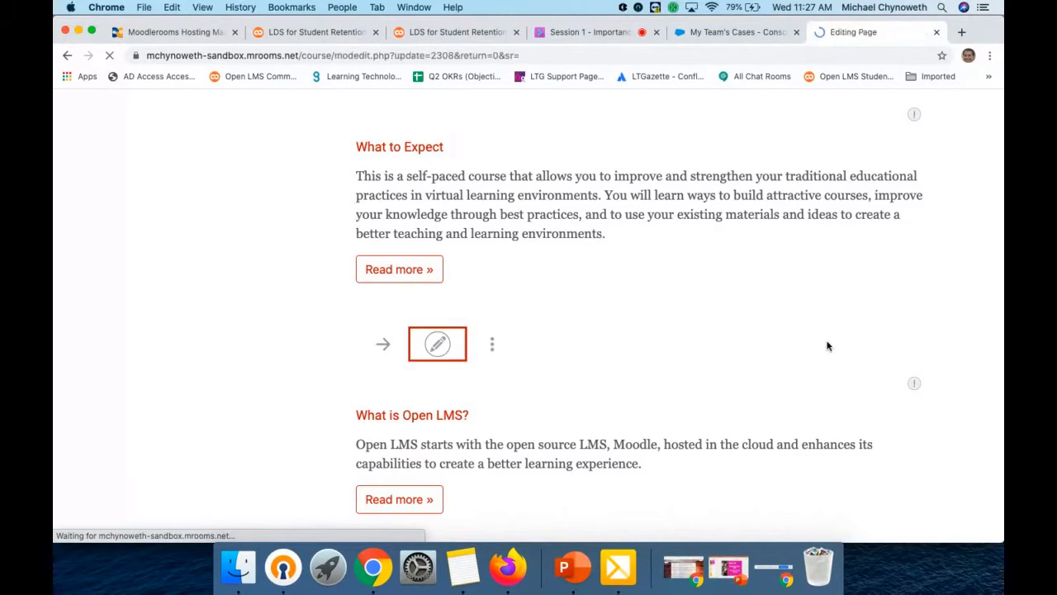
scroll(884, 287, "down", 2)
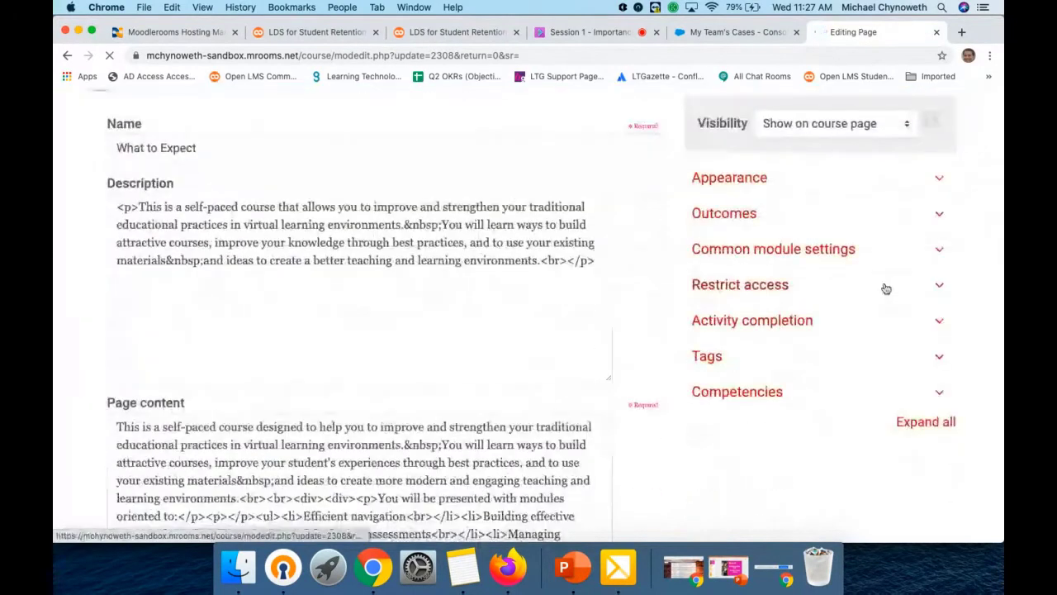
left_click(741, 317)
scroll(742, 319, "down", 2)
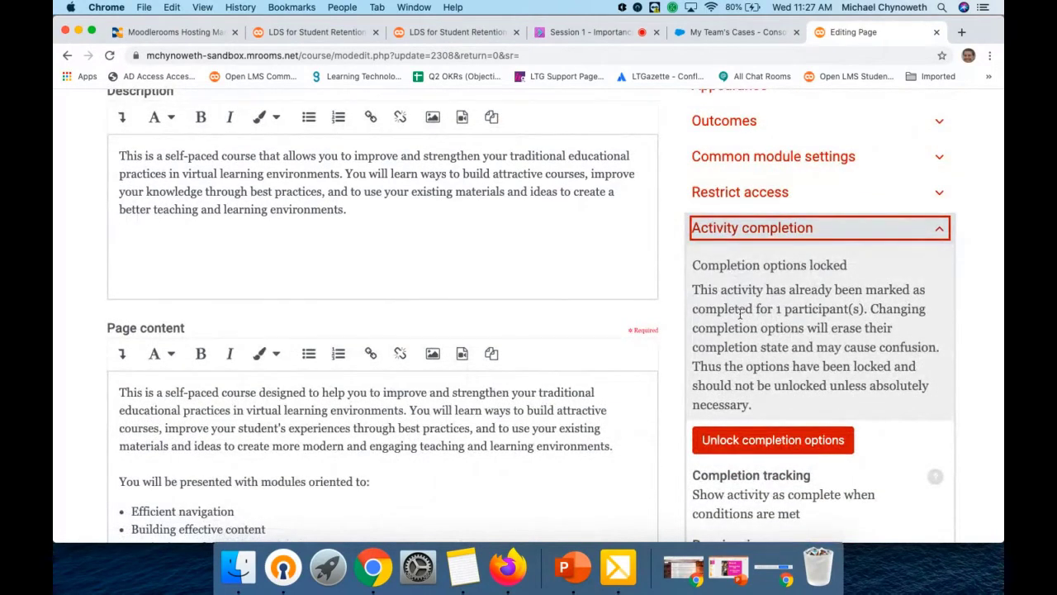
scroll(740, 314, "down", 1)
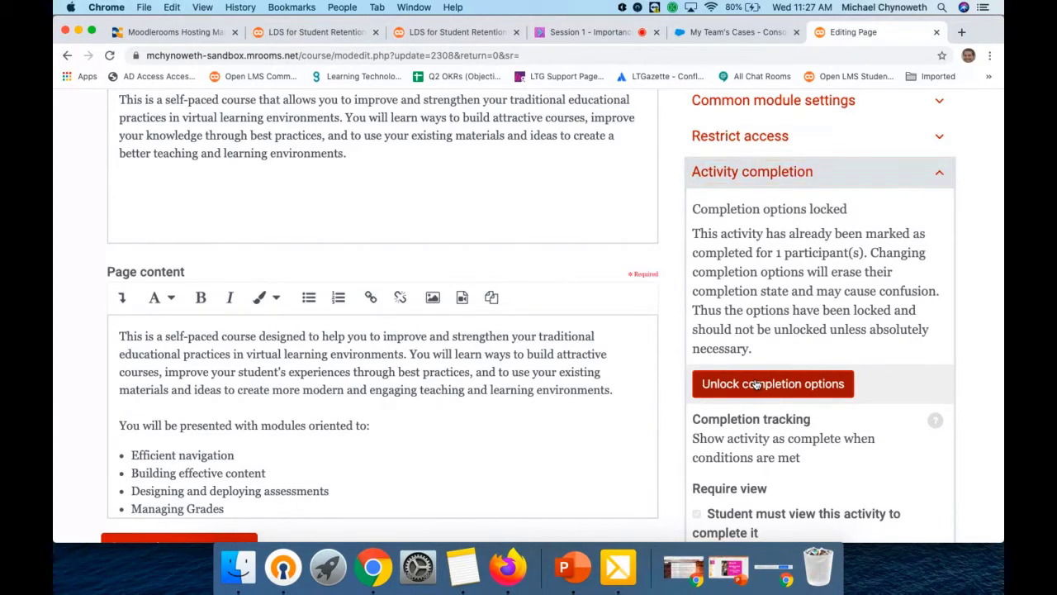
Unlock the What to Expect page's completion options and review the available Completion tracking choices
left_click(757, 384)
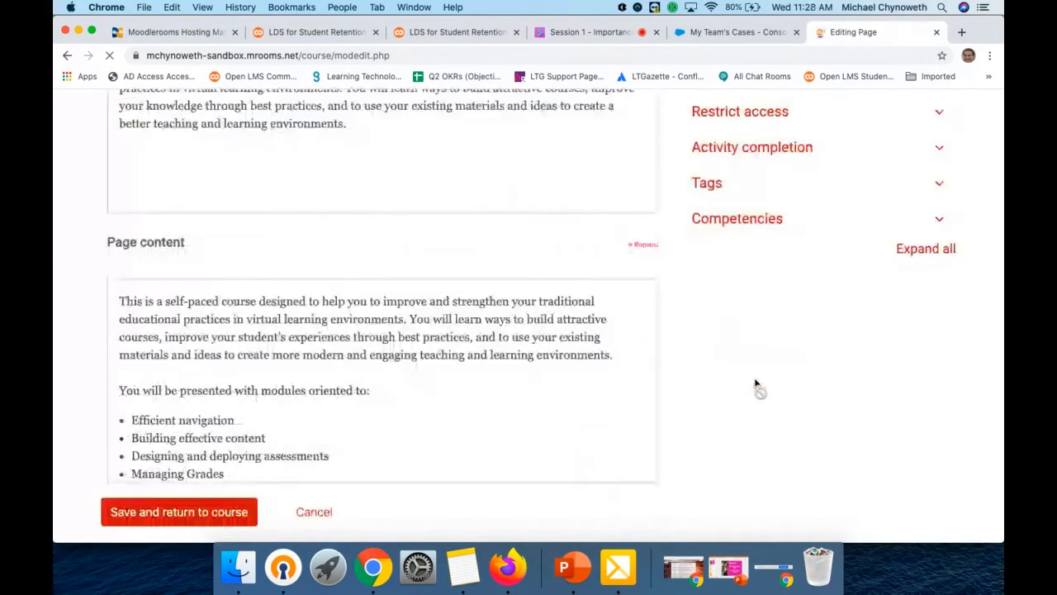
scroll(762, 340, "down", 2)
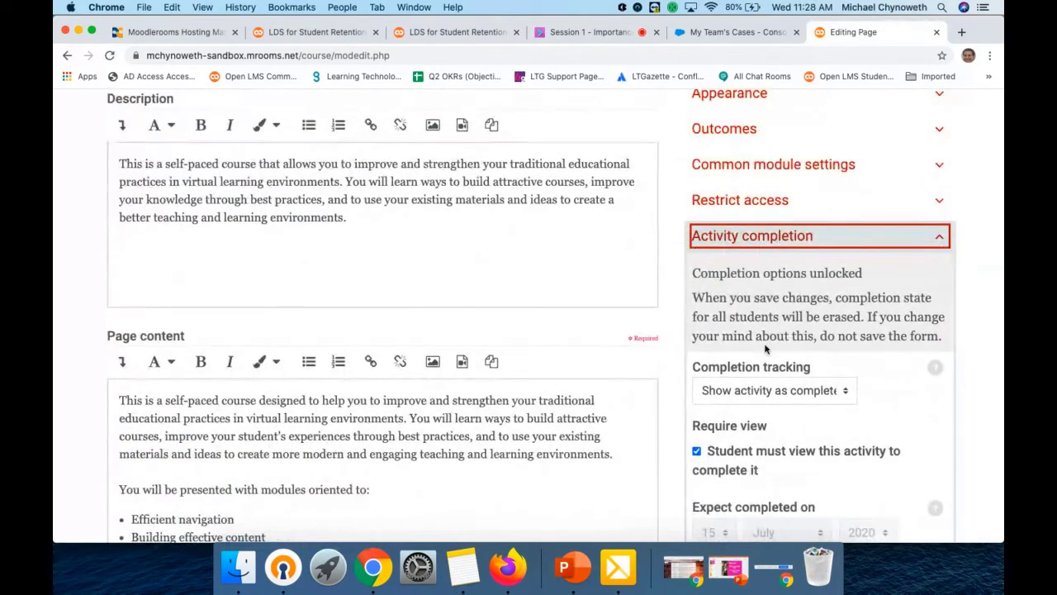
scroll(764, 348, "down", 1)
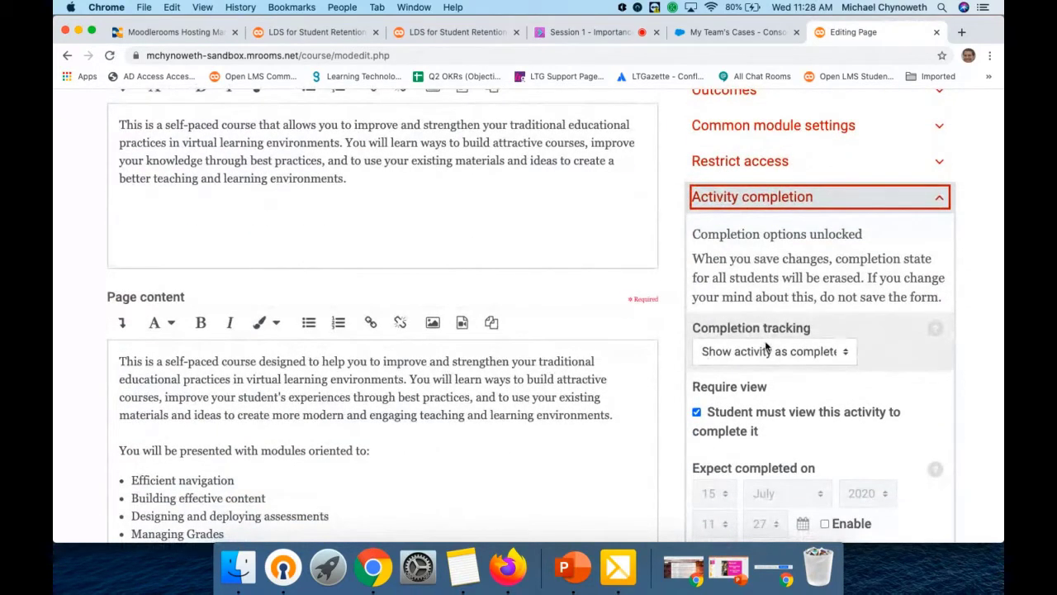
left_click(766, 348)
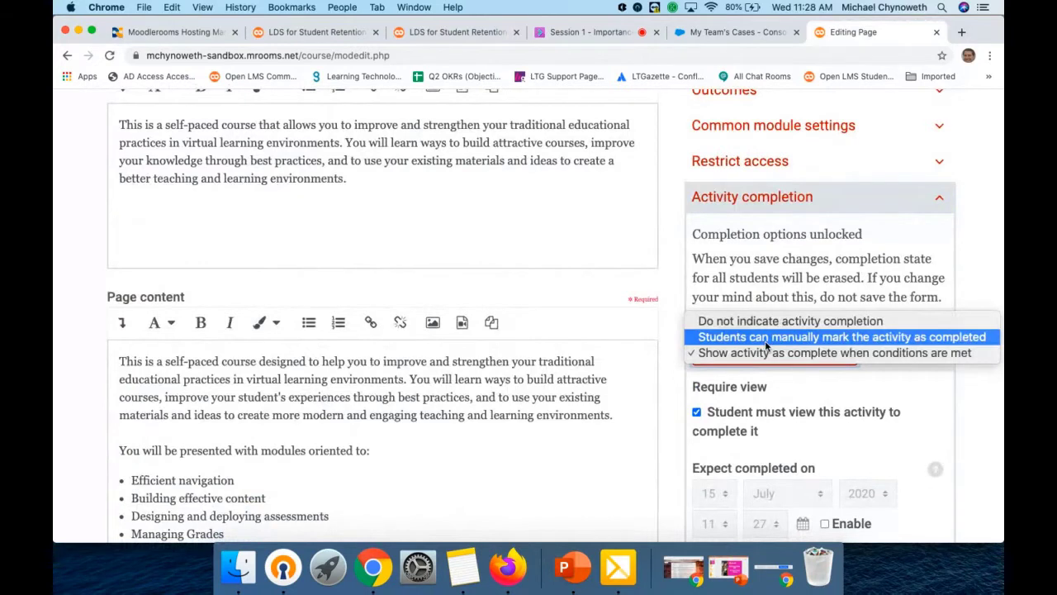
left_click(782, 294)
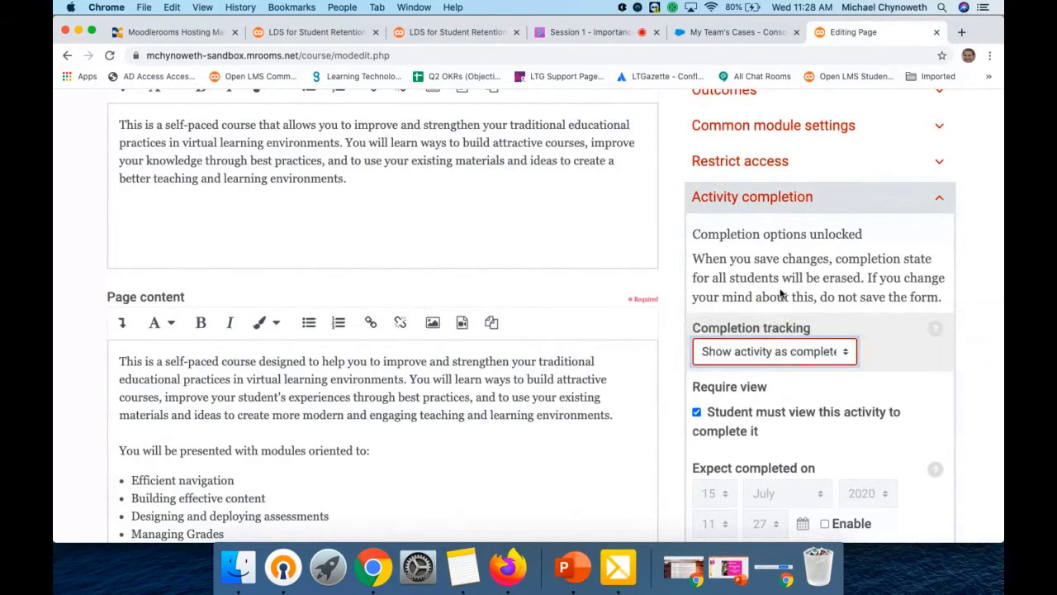
left_click(755, 348)
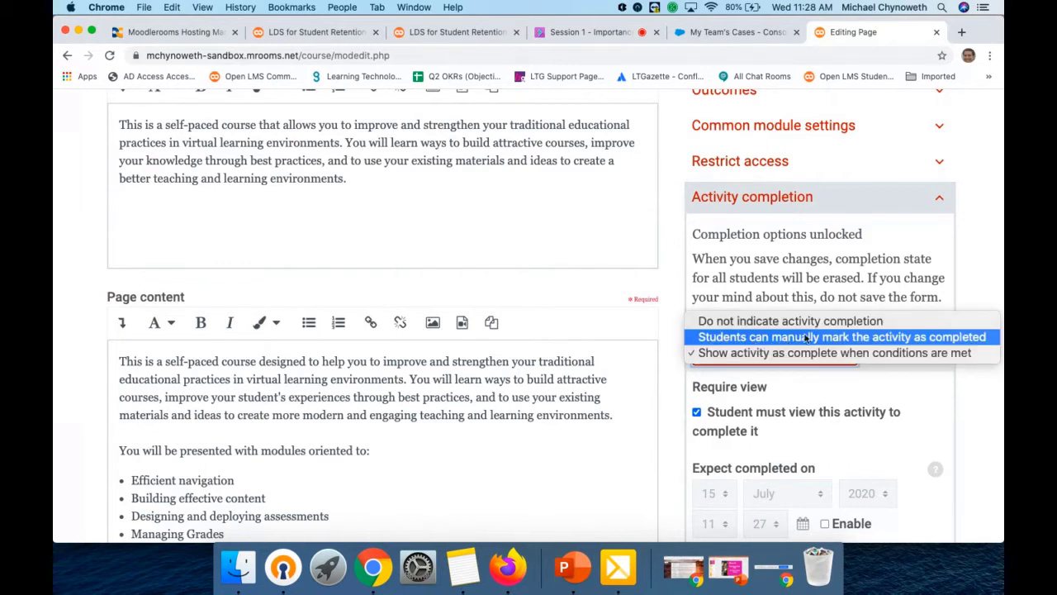
left_click(914, 355)
Open the course's own settings and show its Completion tracking section
left_click(955, 111)
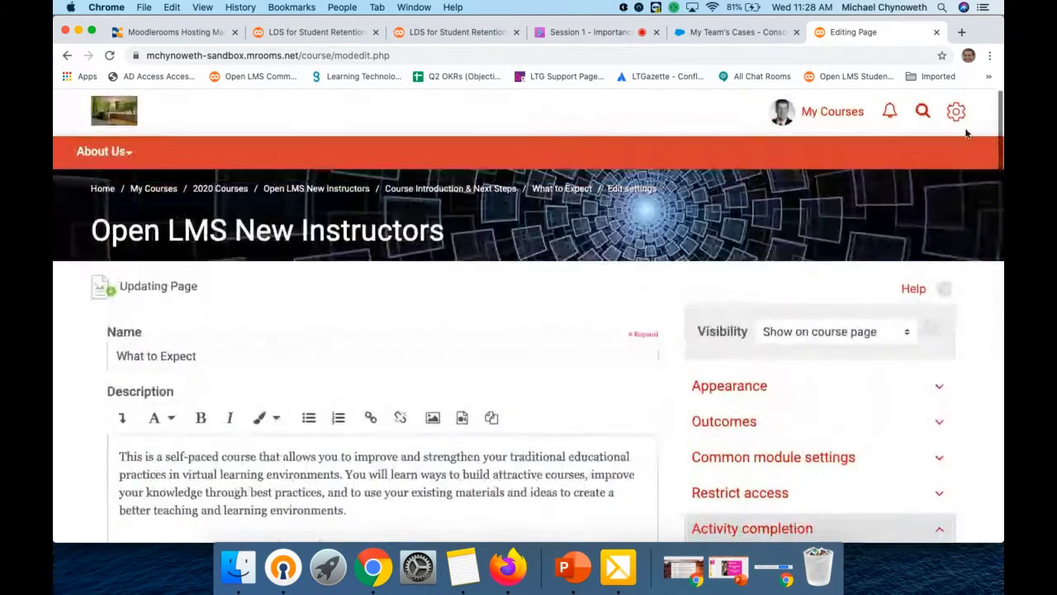
left_click(831, 215)
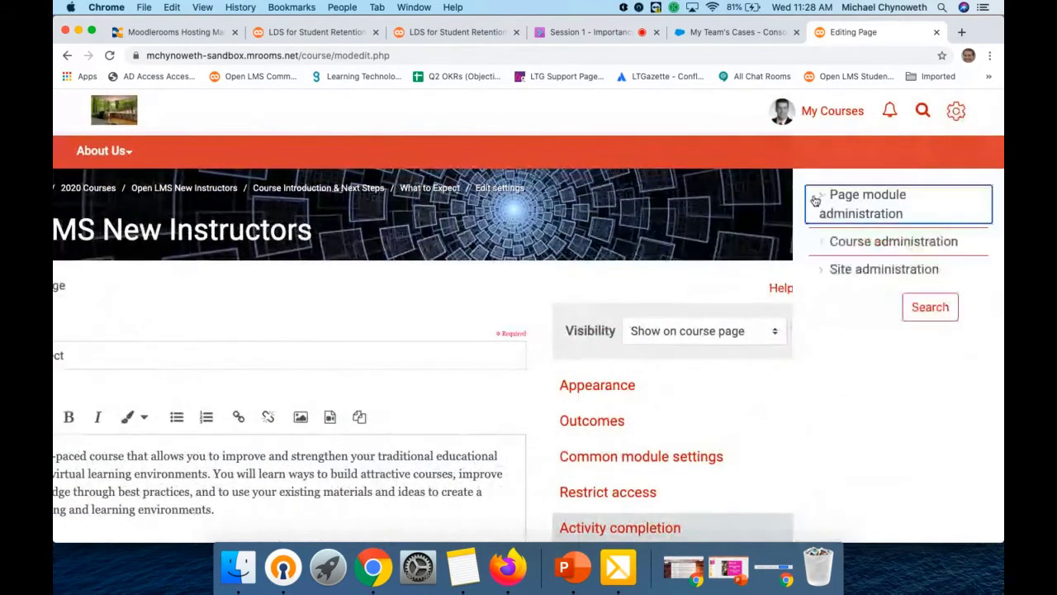
left_click(824, 239)
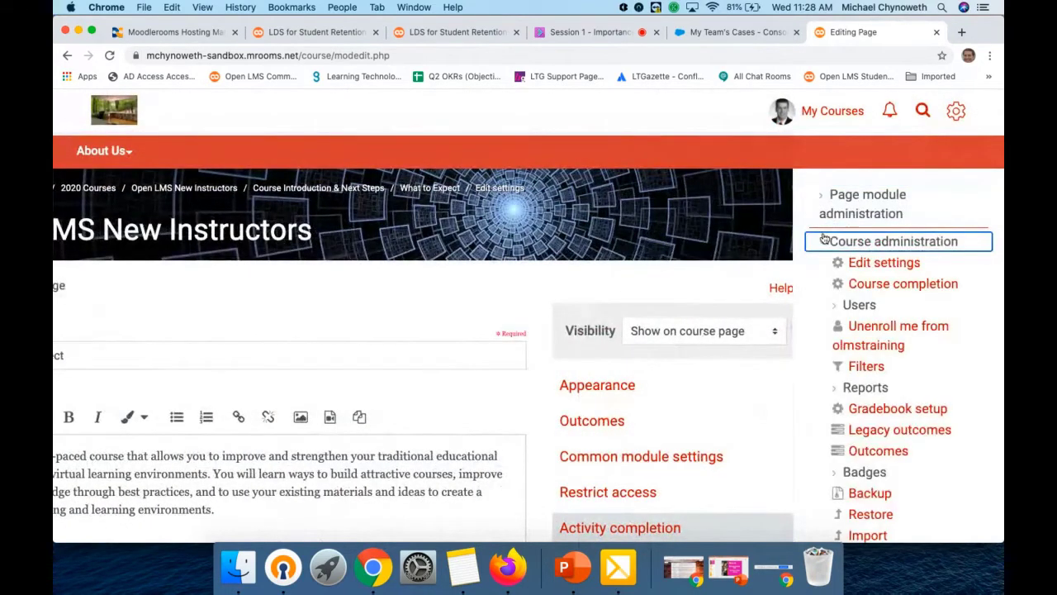
left_click(859, 263)
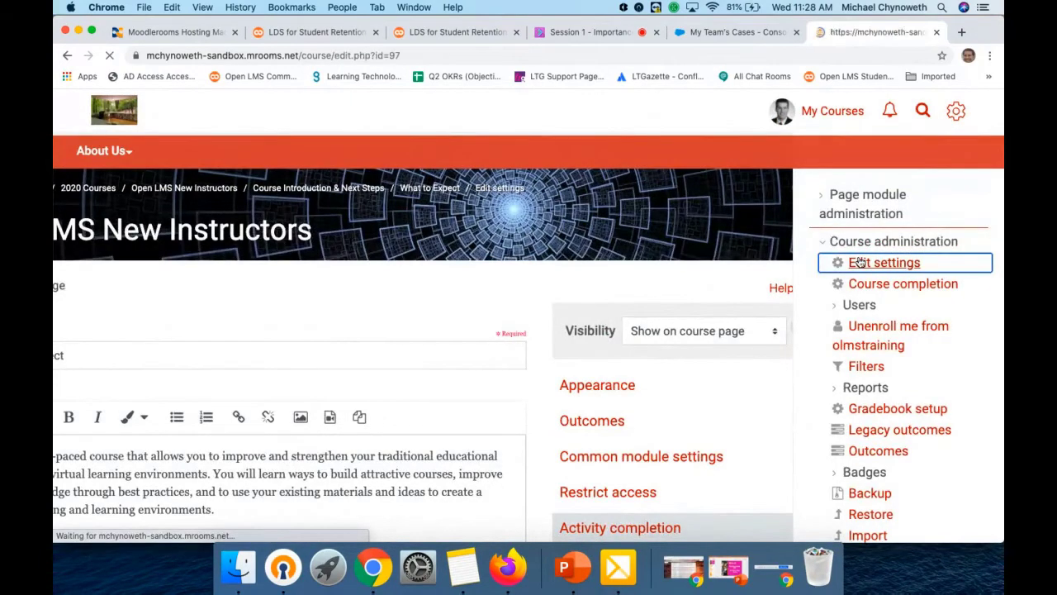
scroll(696, 337, "down", 3)
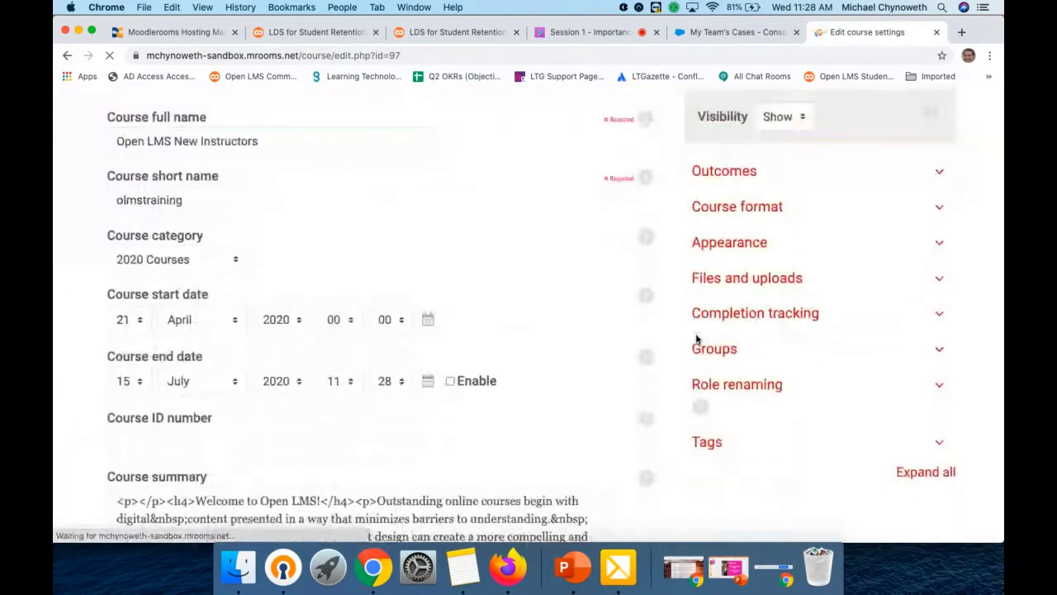
left_click(750, 308)
left_click(750, 312)
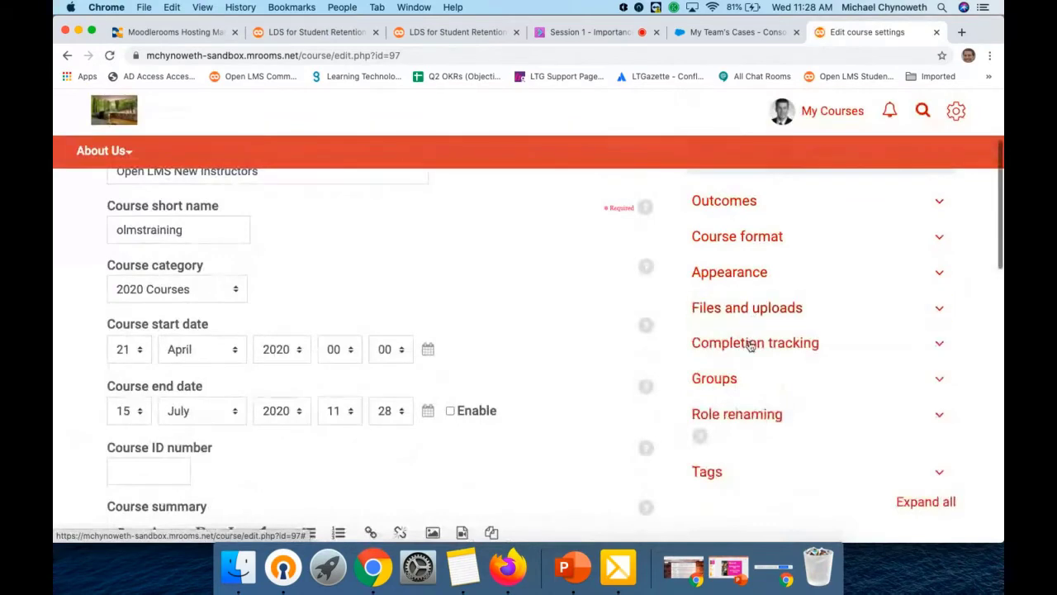
left_click(750, 343)
scroll(748, 344, "down", 2)
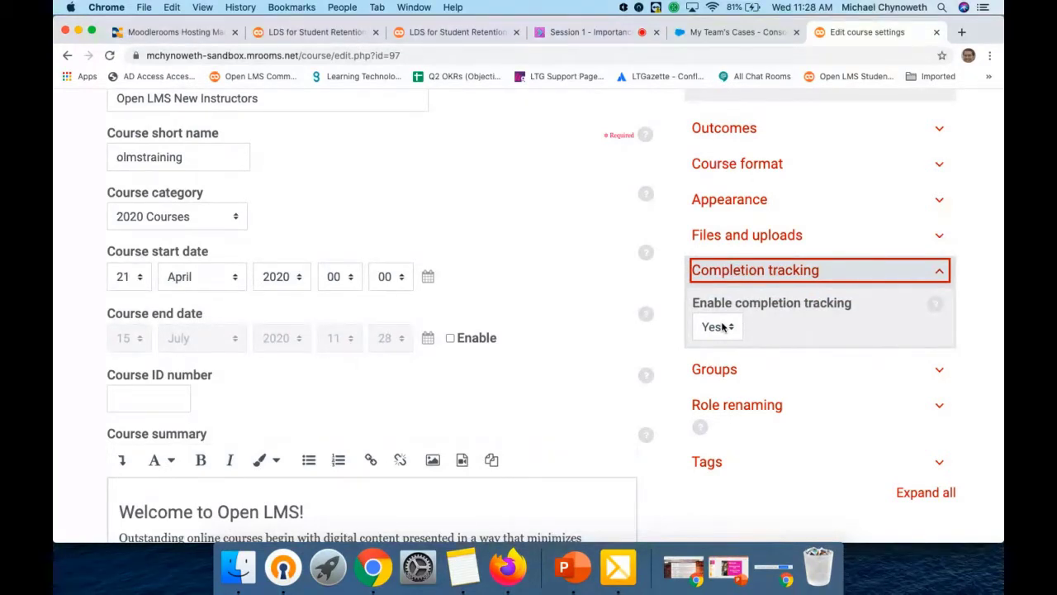
Switch Enable completion tracking to No, read its help text, and set it back to Yes
left_click(723, 328)
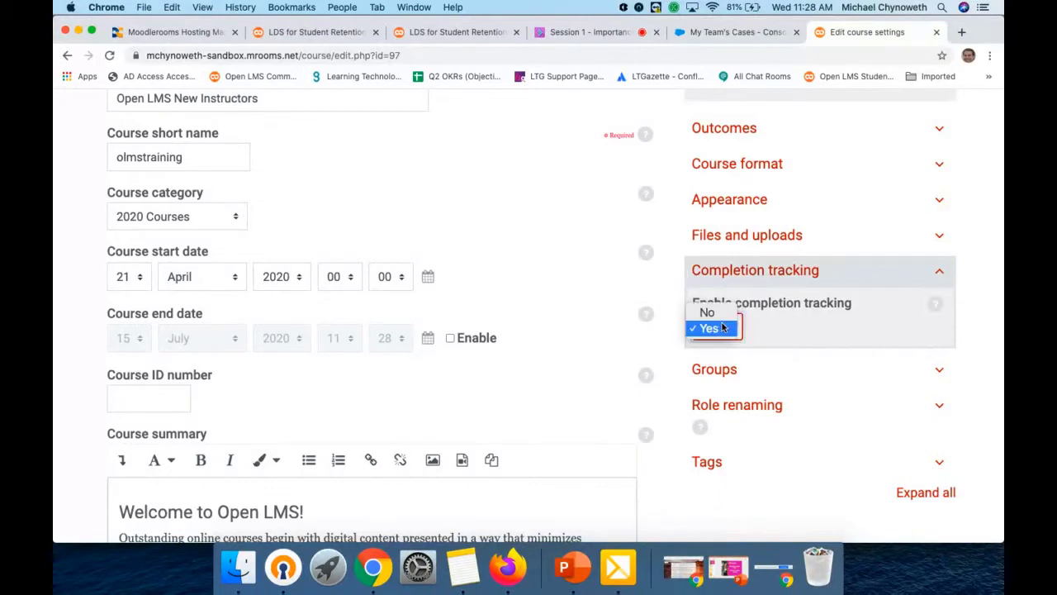
left_click(706, 309)
left_click(933, 304)
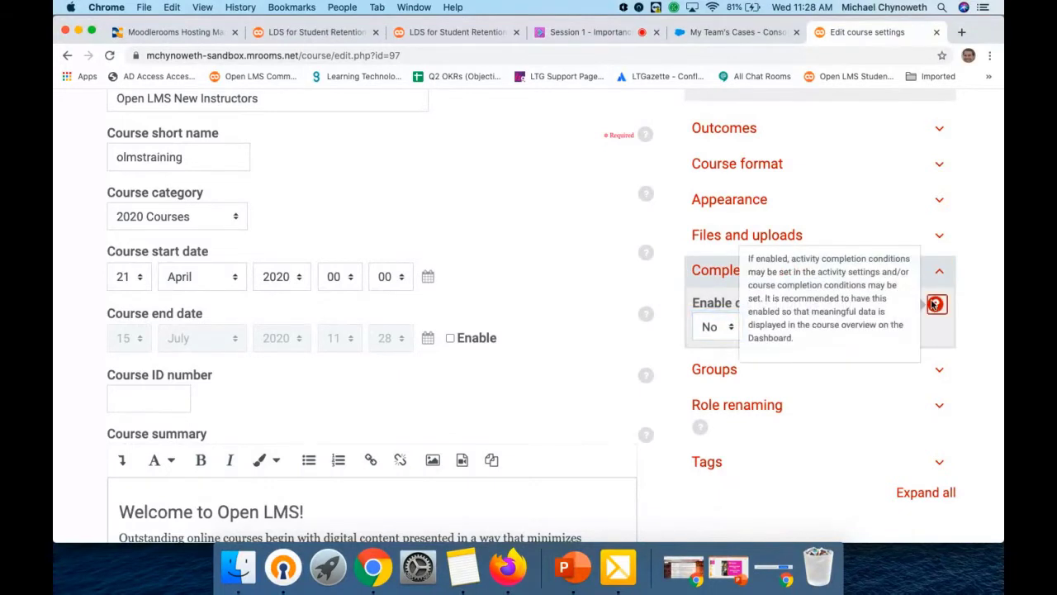
left_click(949, 306)
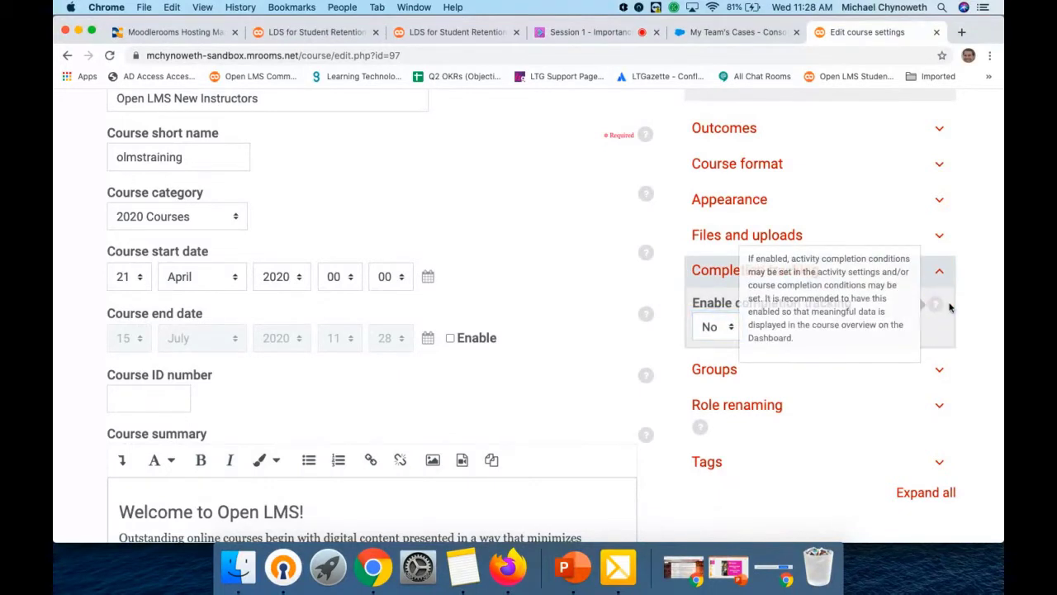
left_click(715, 327)
left_click(712, 344)
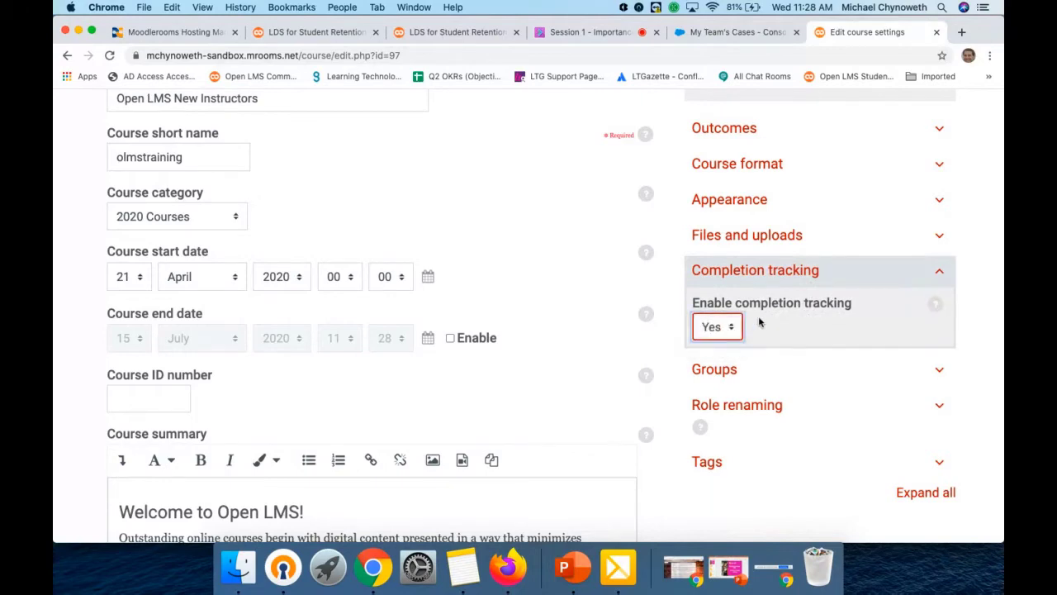
Return to the Open LMS New Instructors course page, leaving the course settings without saving
scroll(760, 322, "up", 5)
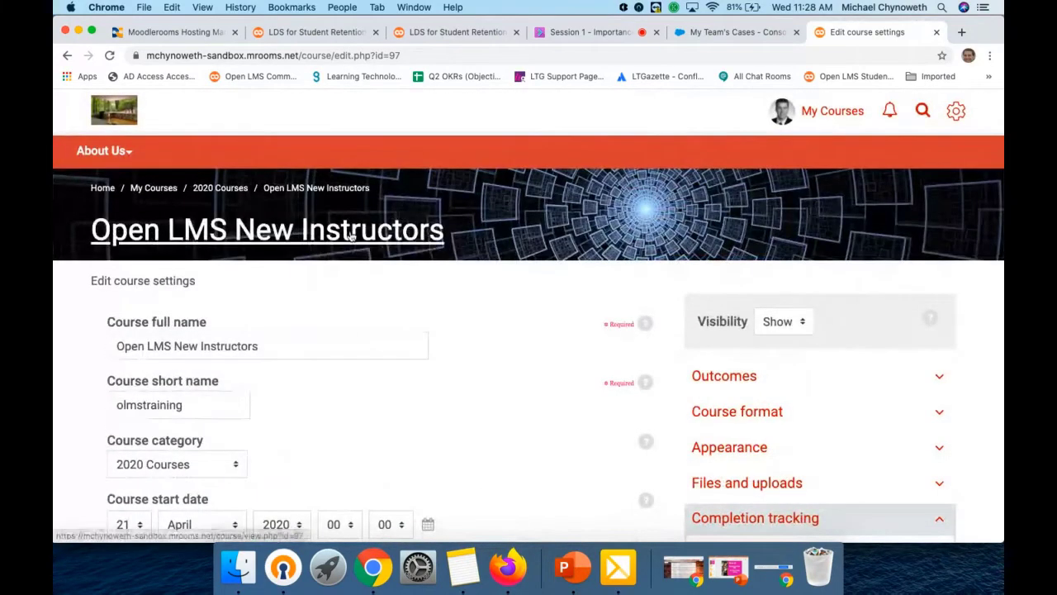
left_click(351, 235)
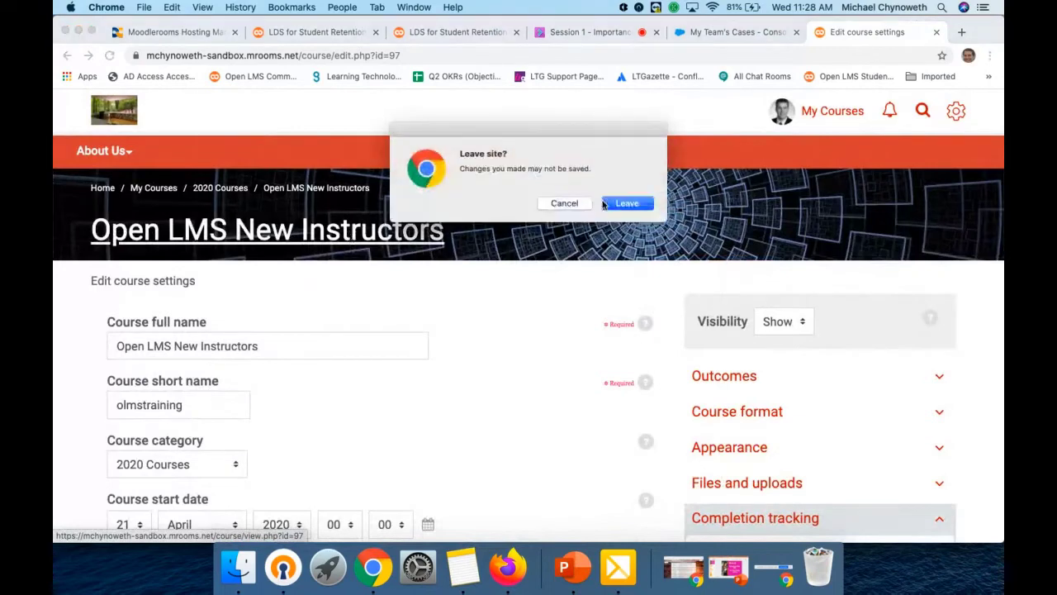
left_click(625, 203)
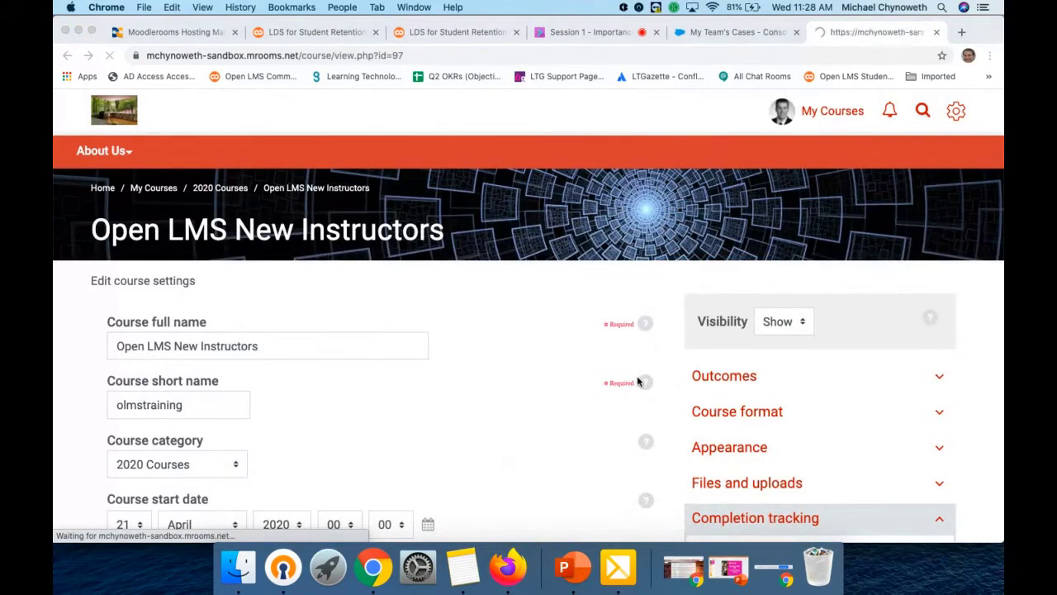
Reopen the What to Expect page's settings and show its Activity completion options again
scroll(636, 382, "down", 15)
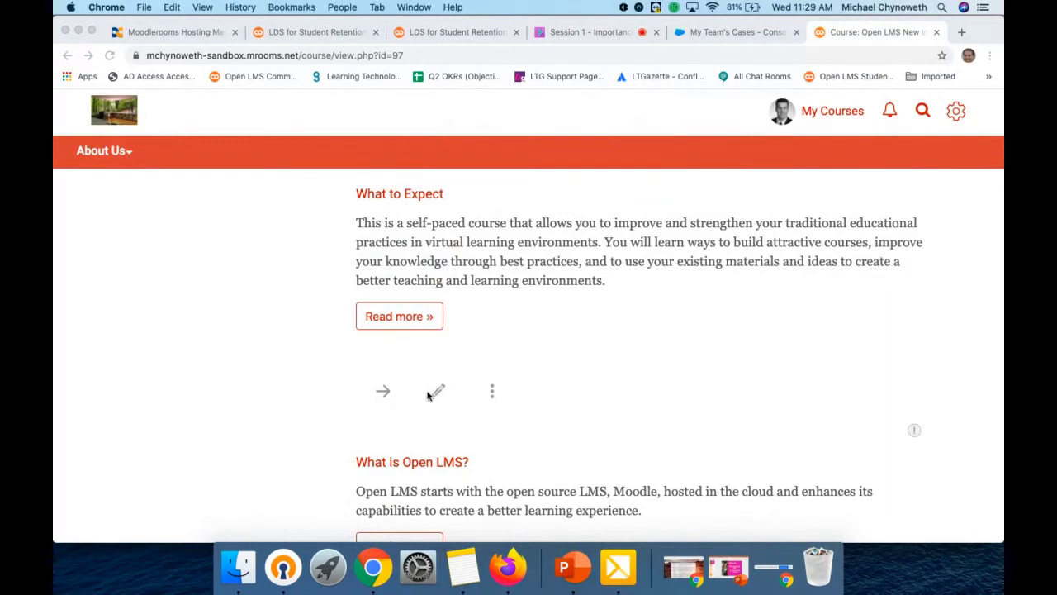
left_click(462, 375)
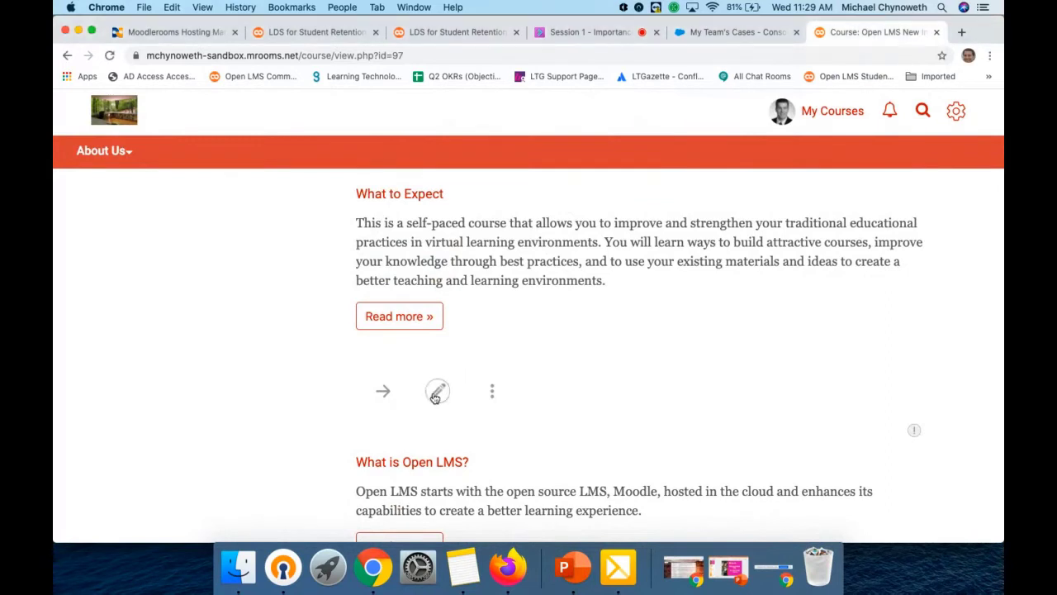
left_click(435, 396)
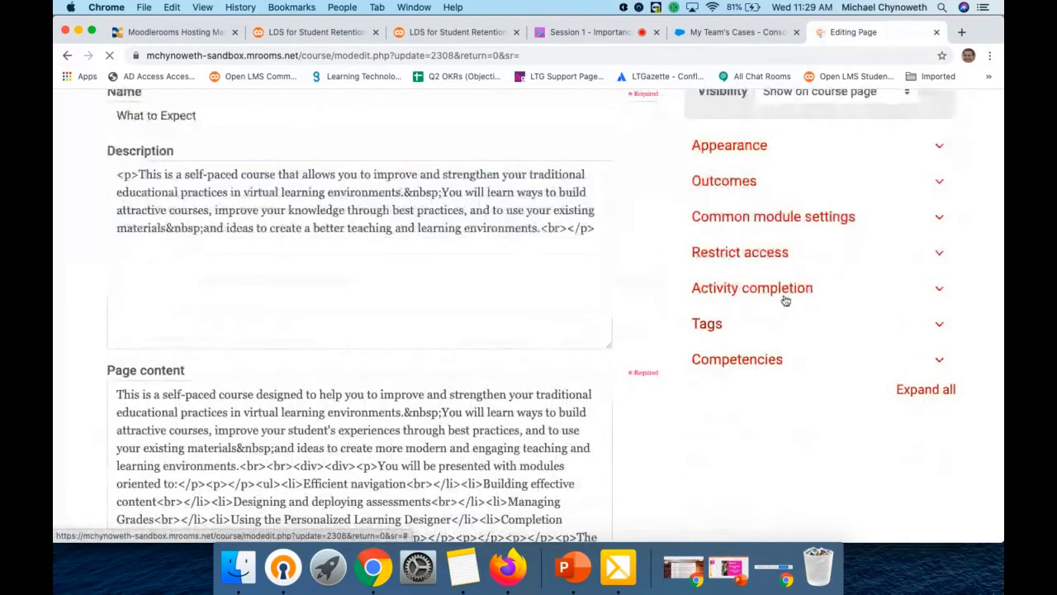
left_click(768, 317)
scroll(776, 347, "down", 3)
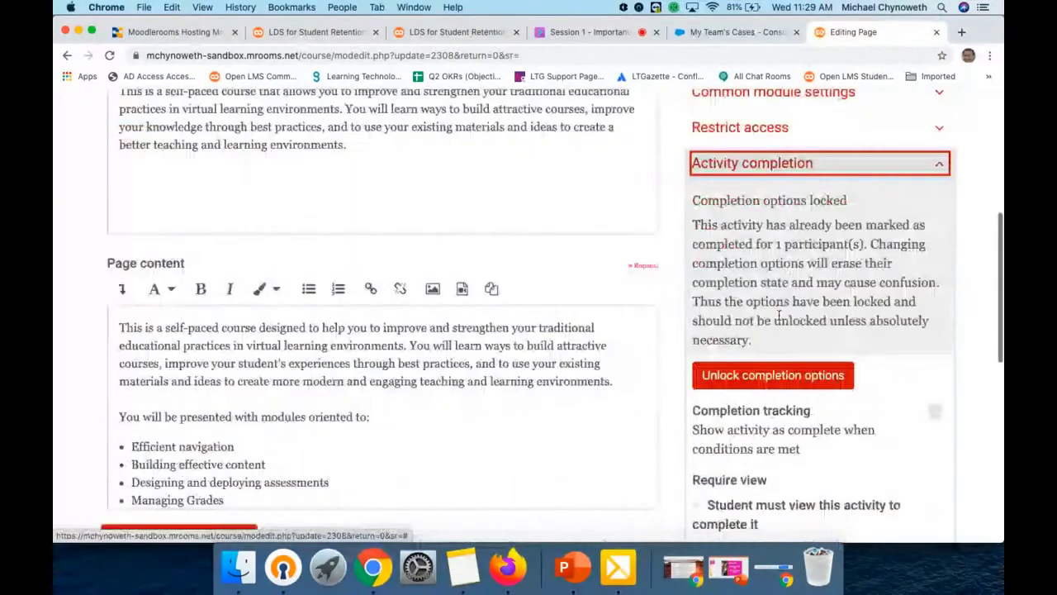
Unlock the completion options of the What to Expect page and reopen its Activity completion section
left_click(773, 375)
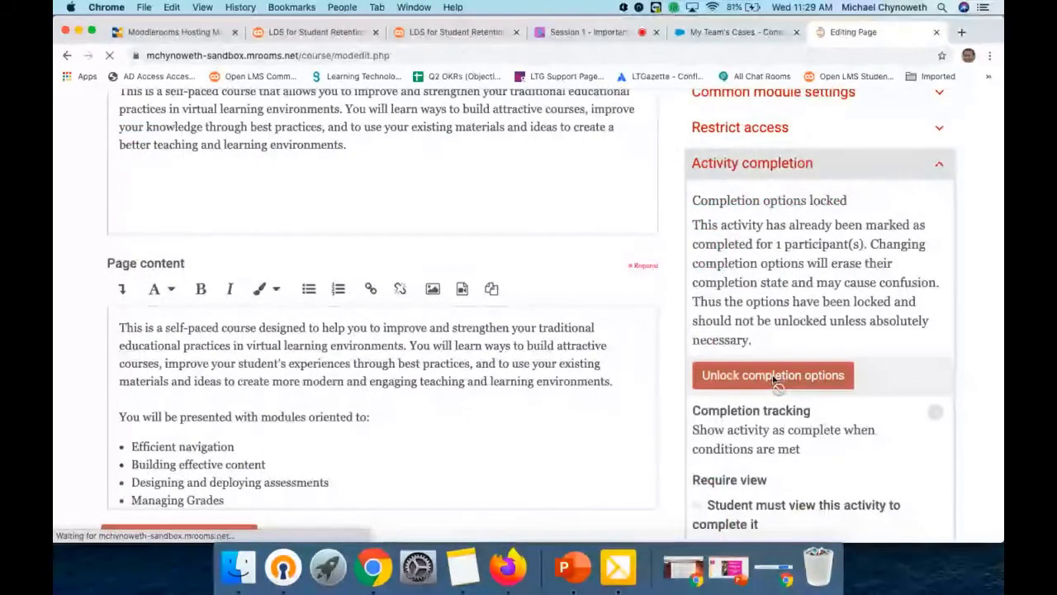
scroll(772, 368, "down", 4)
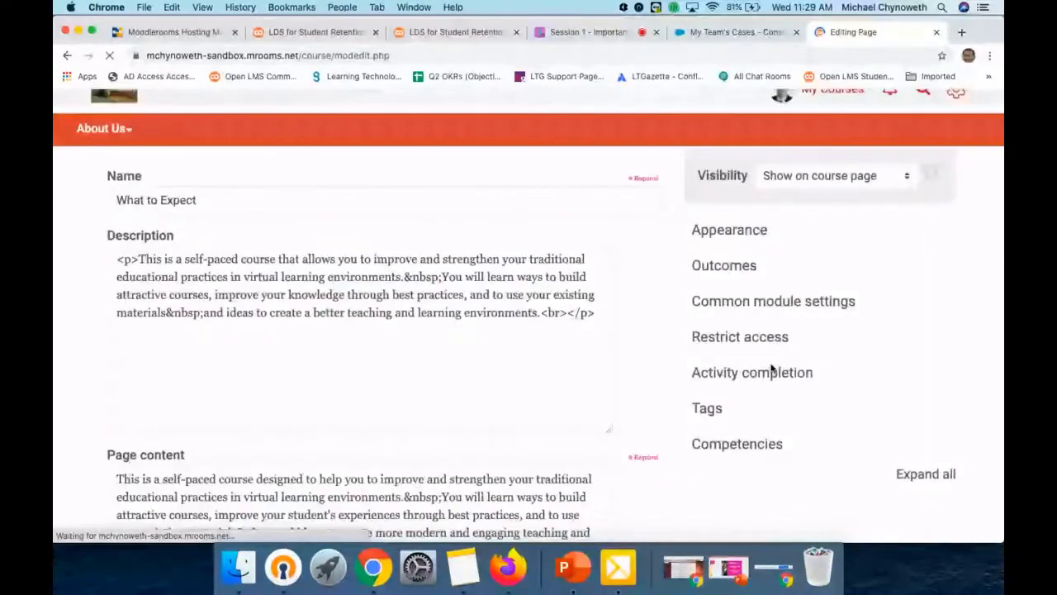
left_click(774, 311)
left_click(774, 311)
left_click(774, 335)
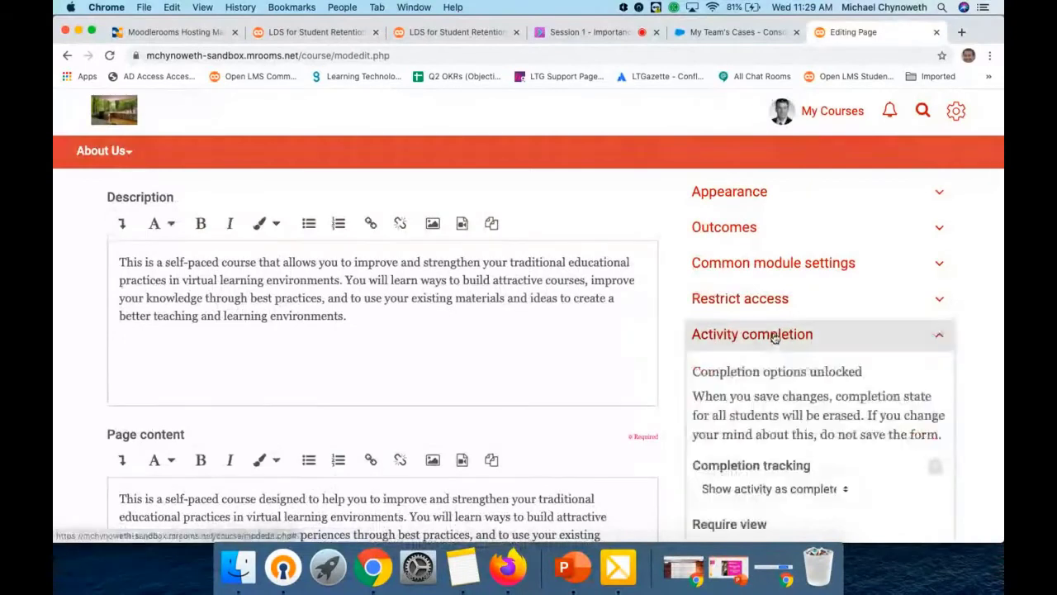
scroll(793, 416, "down", 1)
scroll(793, 415, "down", 2)
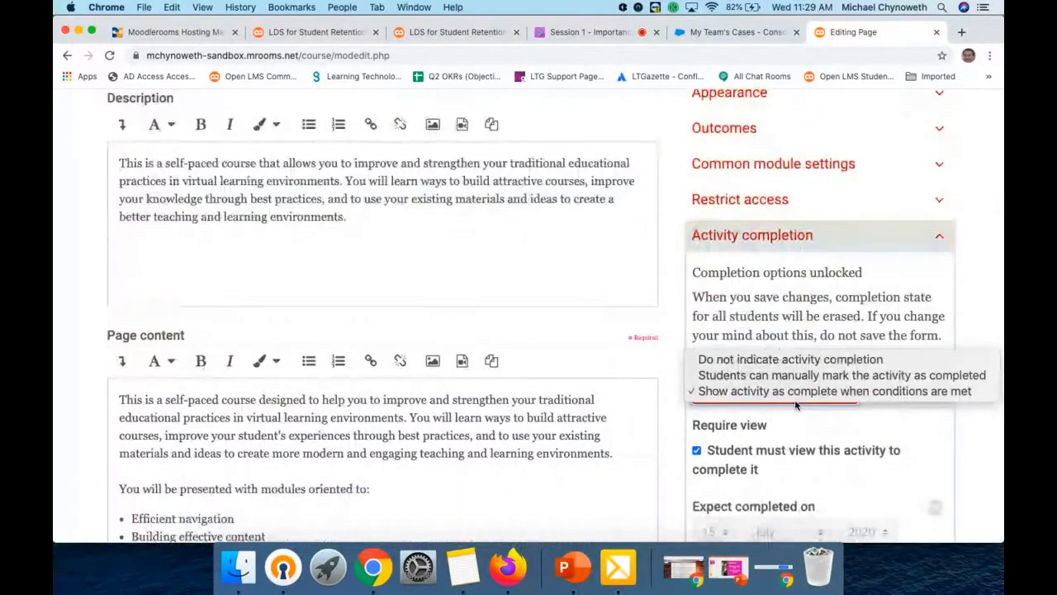
Switch Completion tracking to Students can manually mark the activity as completed, and set it back to Show activity as complete when conditions are met
left_click(805, 389)
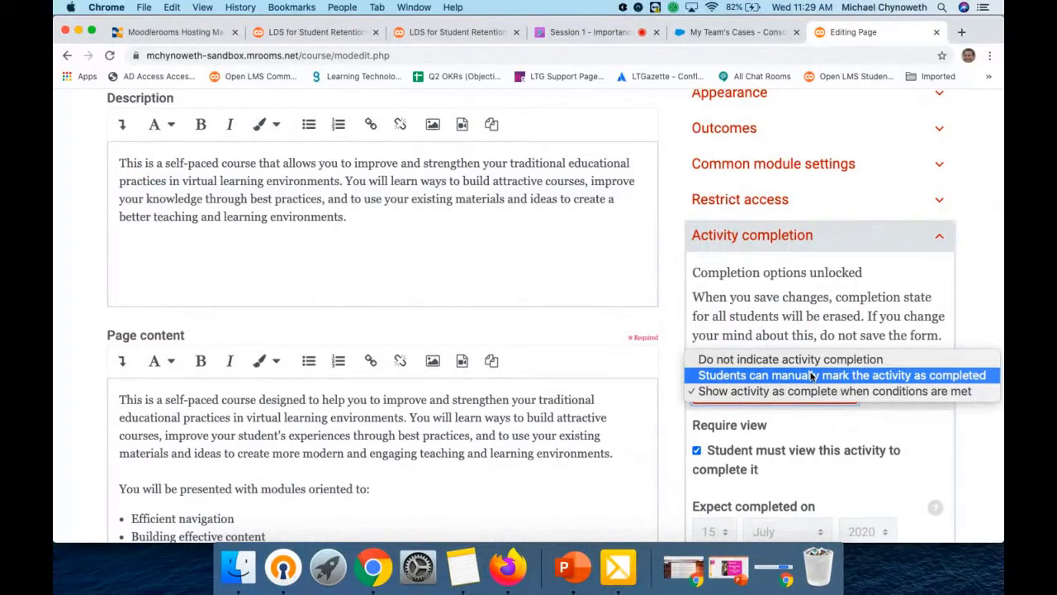
left_click(812, 376)
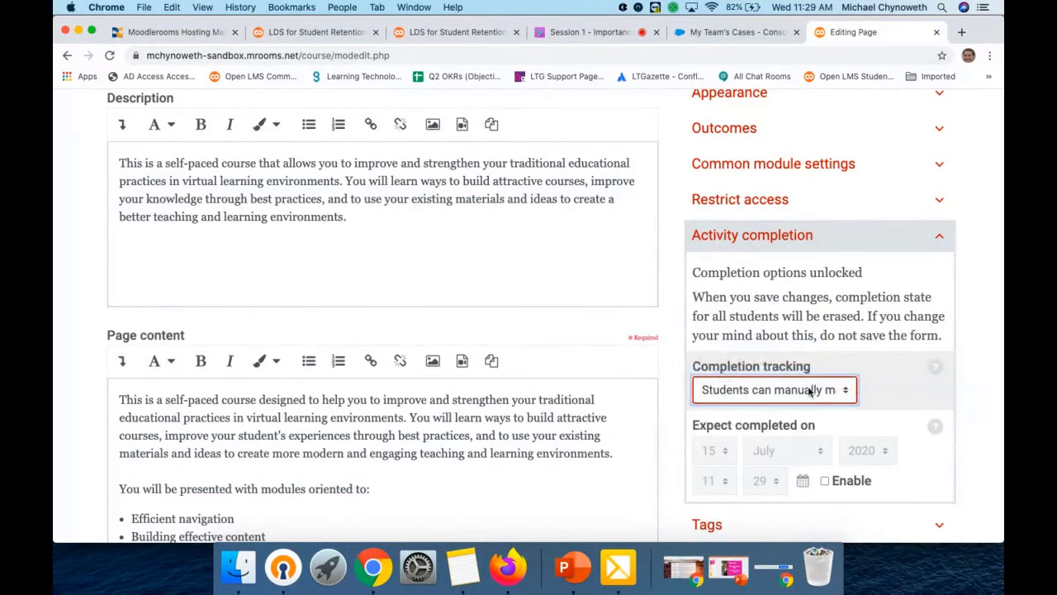
left_click(812, 390)
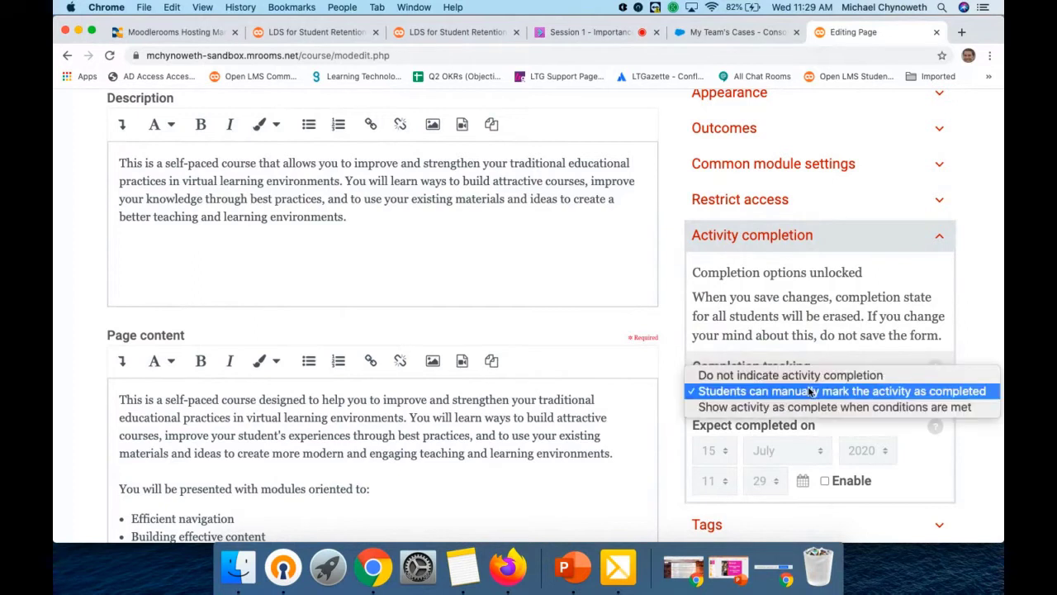
left_click(880, 406)
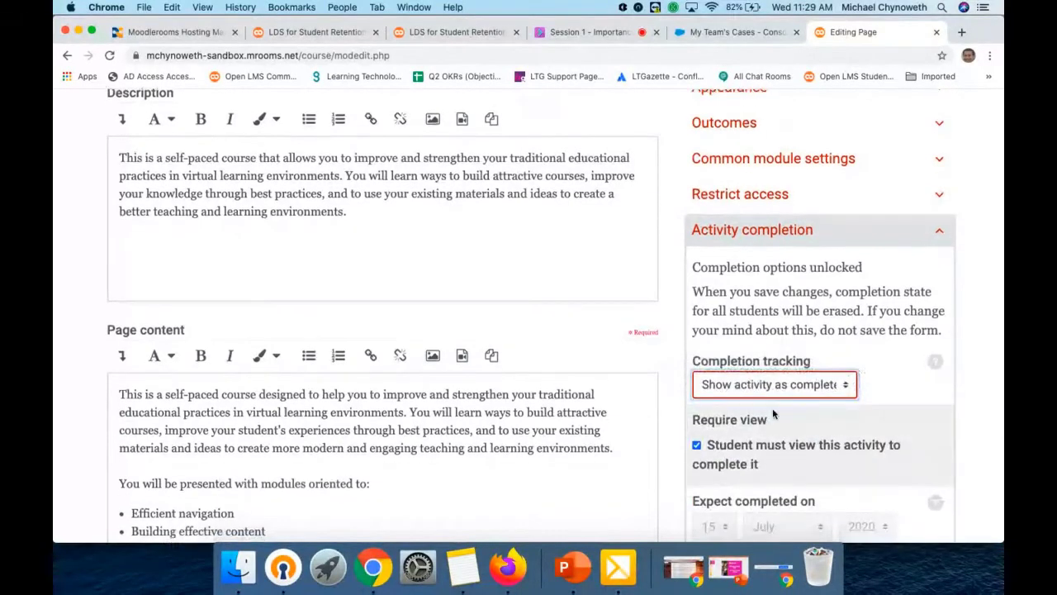
scroll(777, 375, "down", 2)
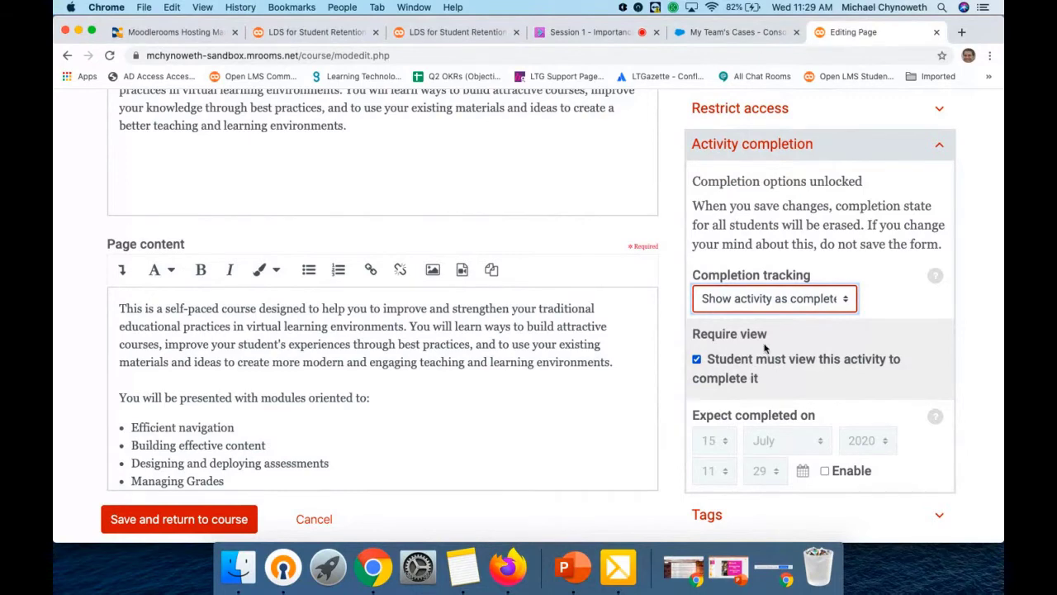
Switch to the course in Firefox and examine the completion indicators in the Themes and Navigation section
left_click(760, 301)
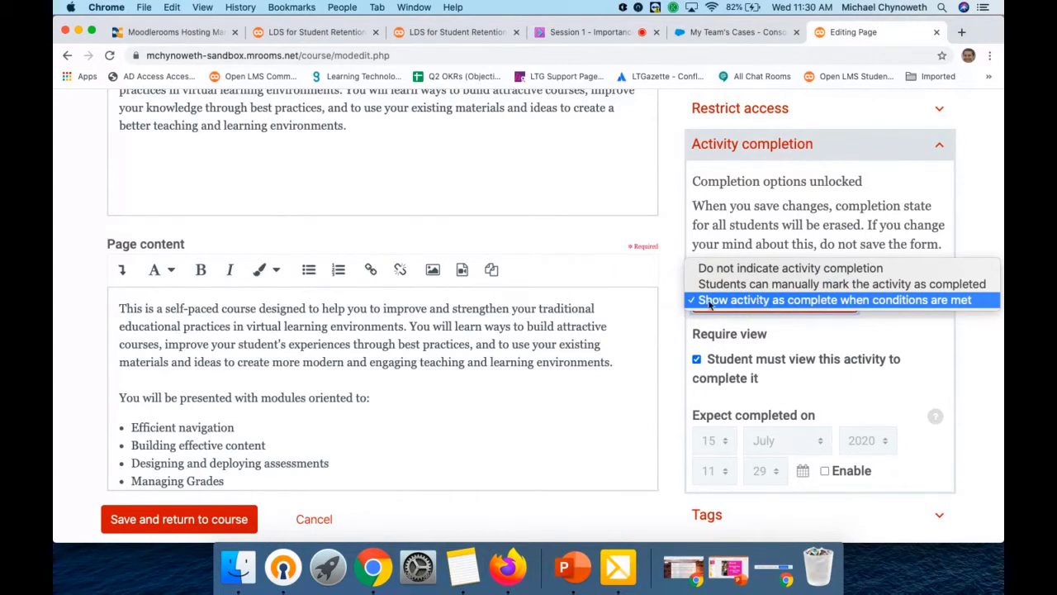
left_click(505, 583)
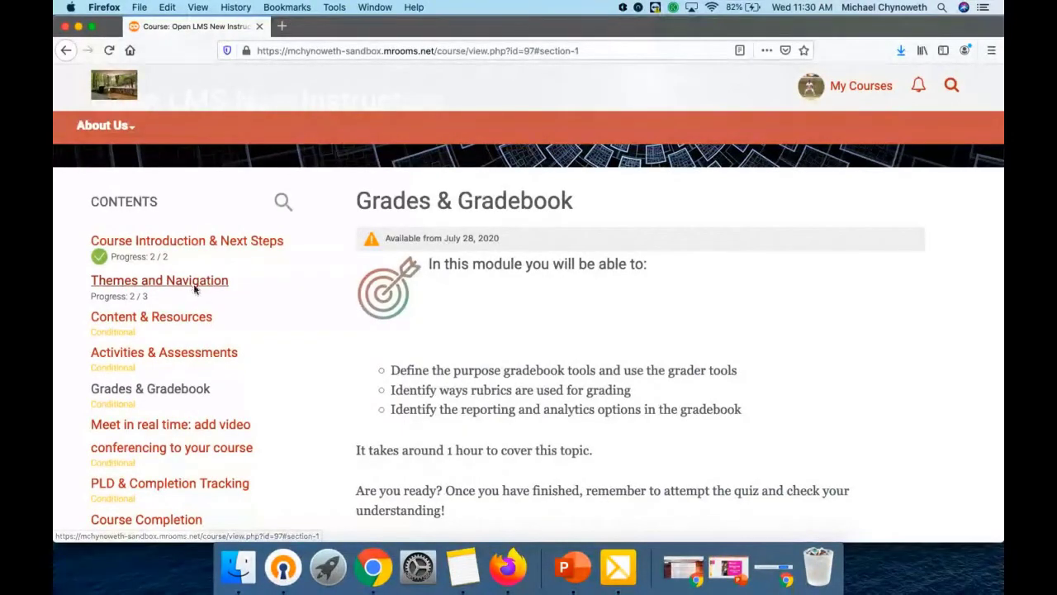
left_click(195, 291)
scroll(553, 383, "down", 8)
scroll(553, 383, "down", 10)
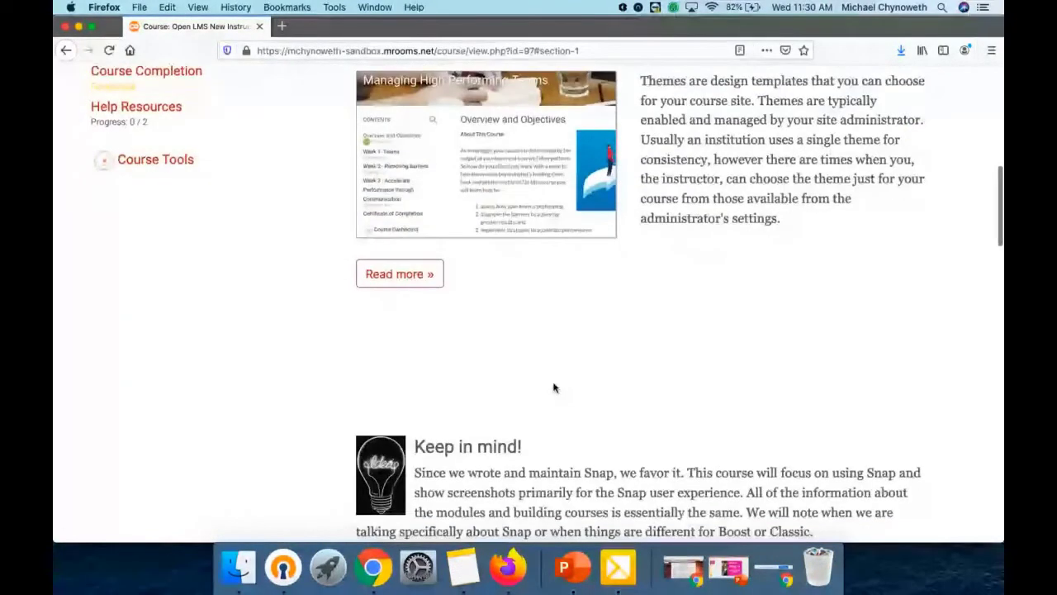
scroll(553, 387, "down", 10)
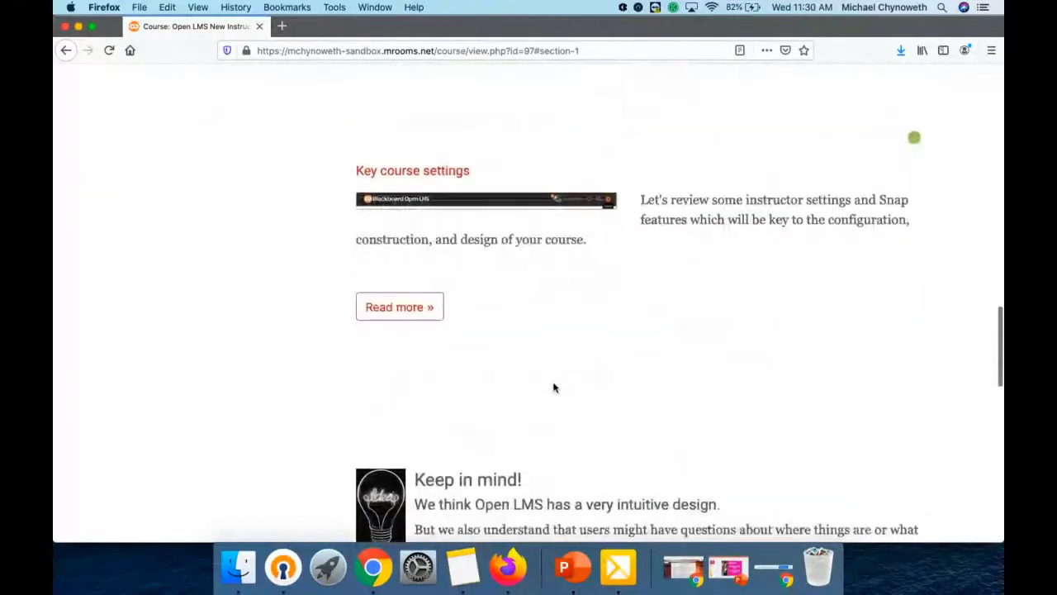
scroll(792, 321, "up", 8)
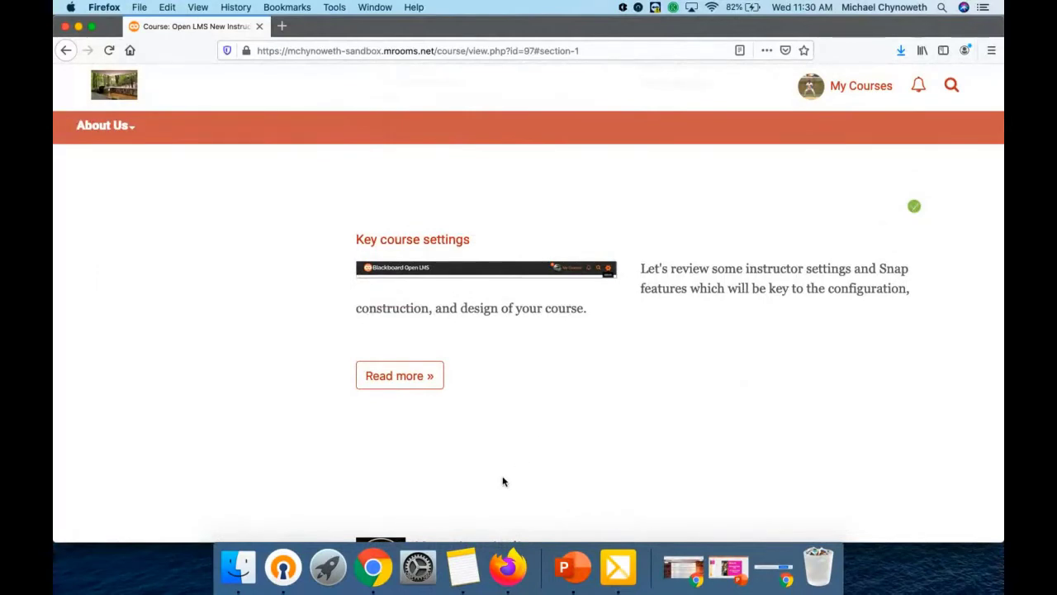
Return to the page settings in Chrome and review the Completion tracking choices, keeping Show activity as complete when conditions are met
left_click(379, 565)
left_click(773, 299)
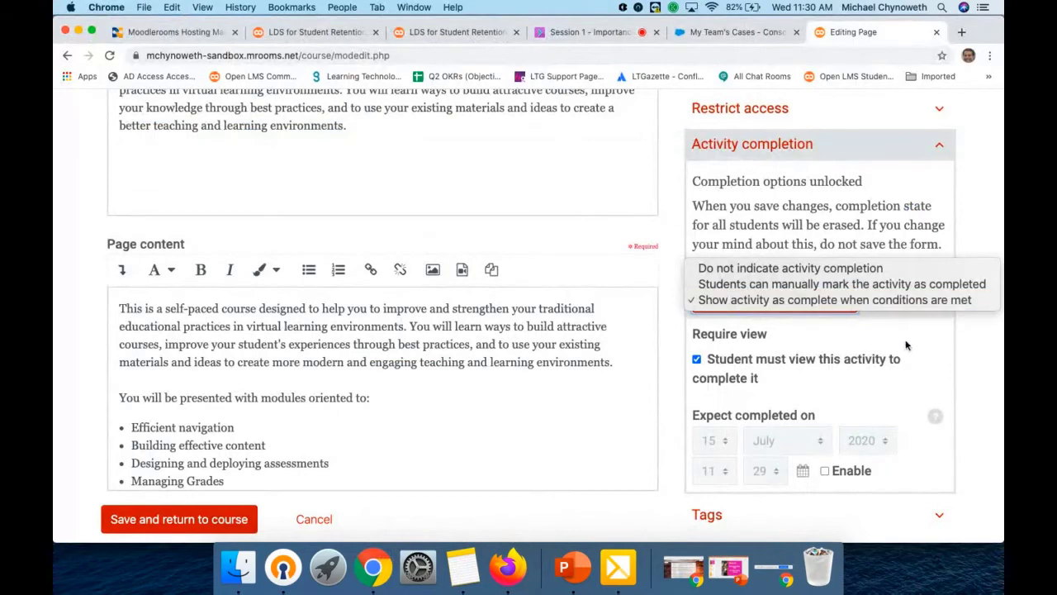
left_click(816, 300)
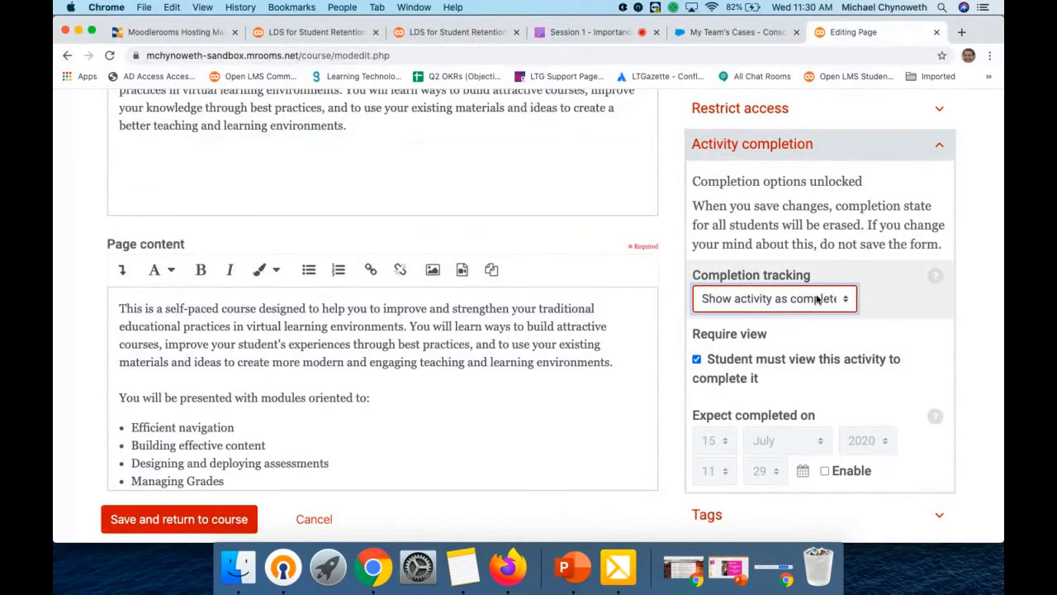
left_click(816, 298)
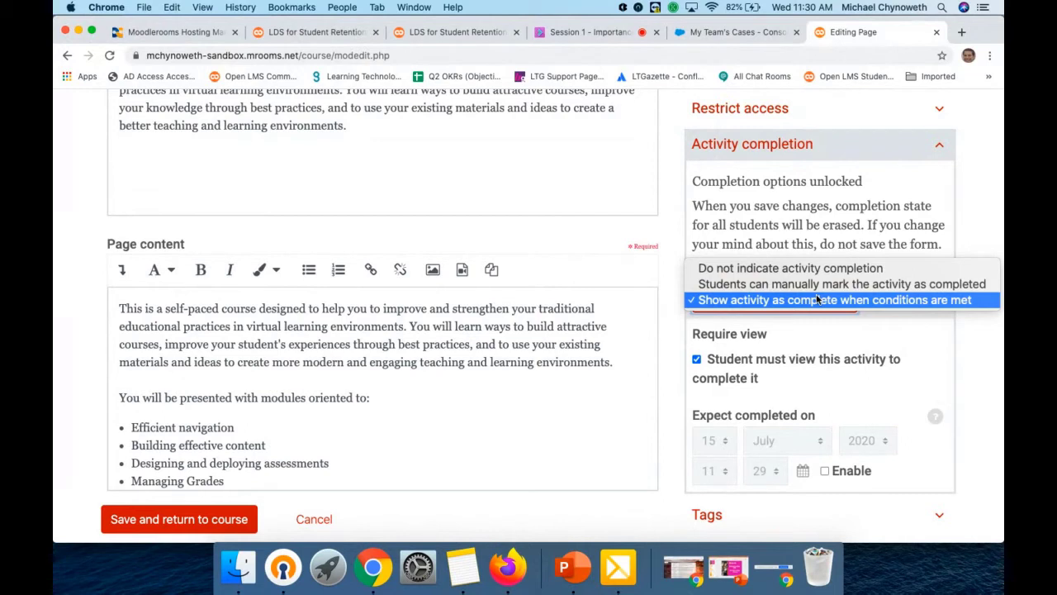
left_click(816, 301)
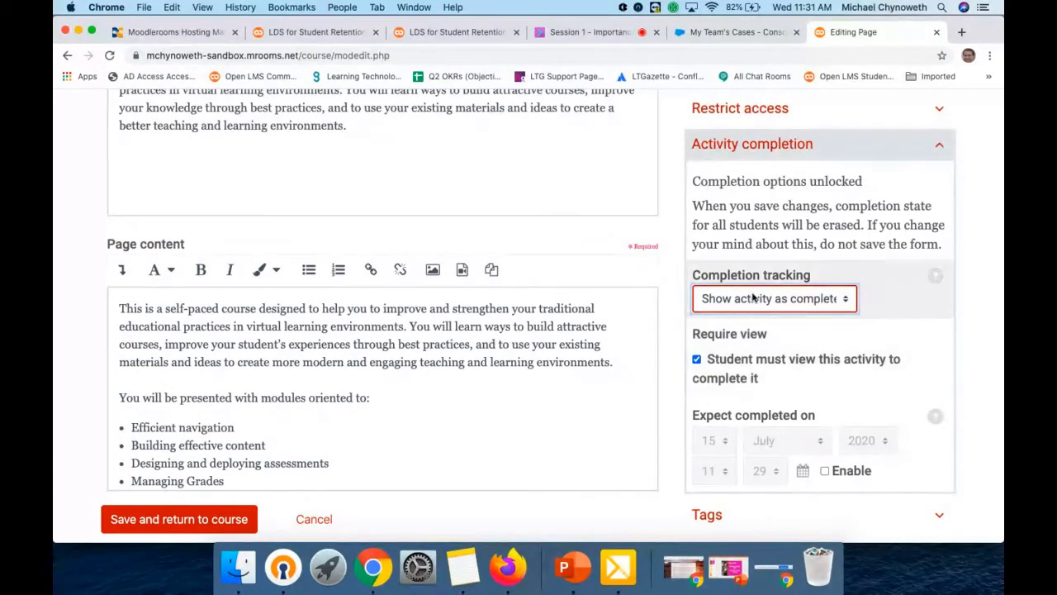
Look through the page content and check the Require view and Expect completed on options
scroll(564, 361, "down", 10)
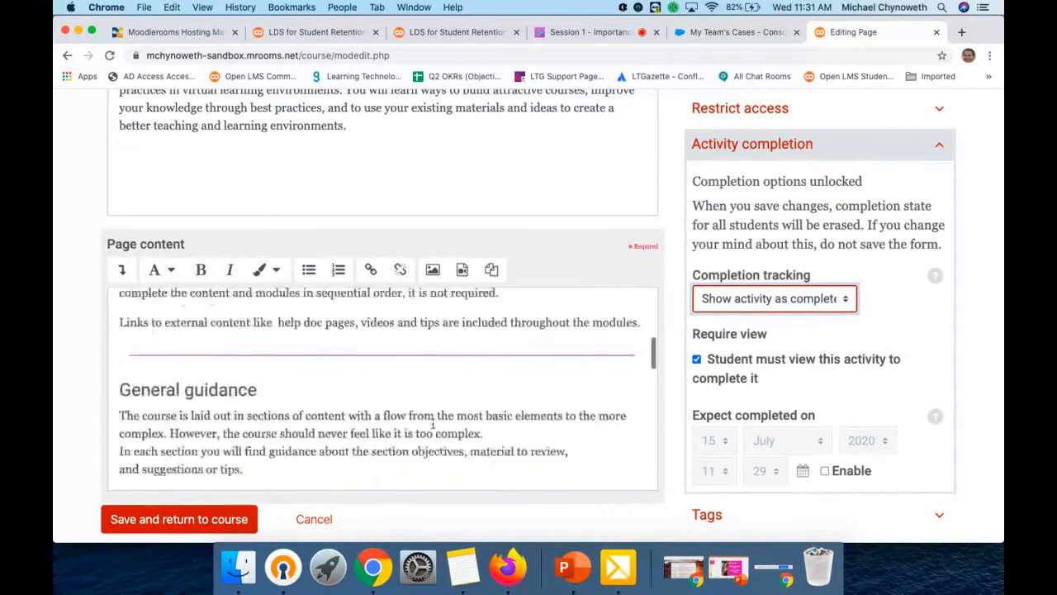
scroll(280, 466, "up", 10)
scroll(712, 410, "down", 5)
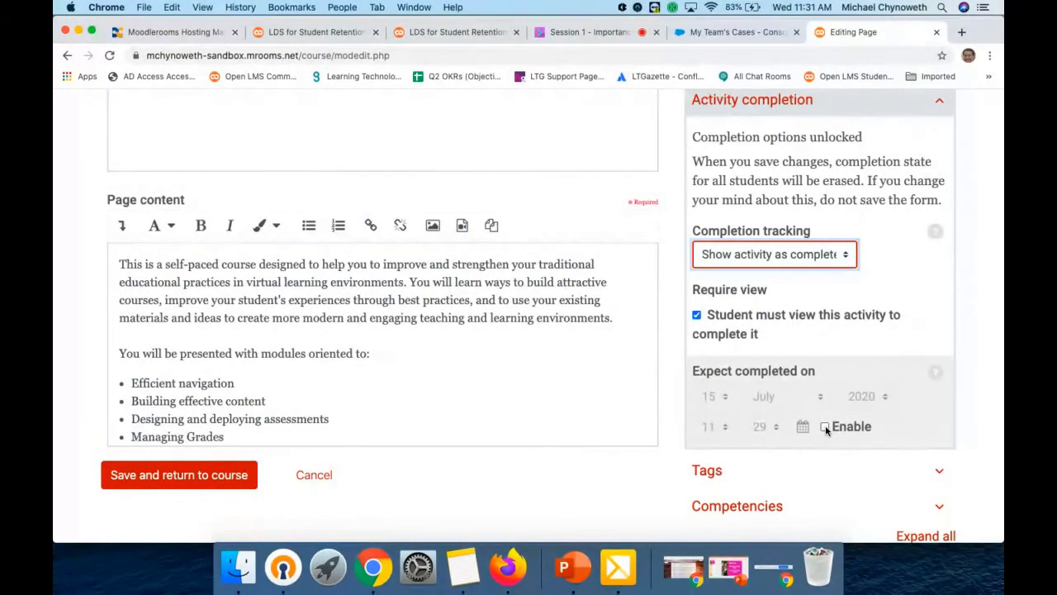
Go back to the Open LMS New Instructors course page, leaving the page settings without saving
scroll(815, 330, "up", 5)
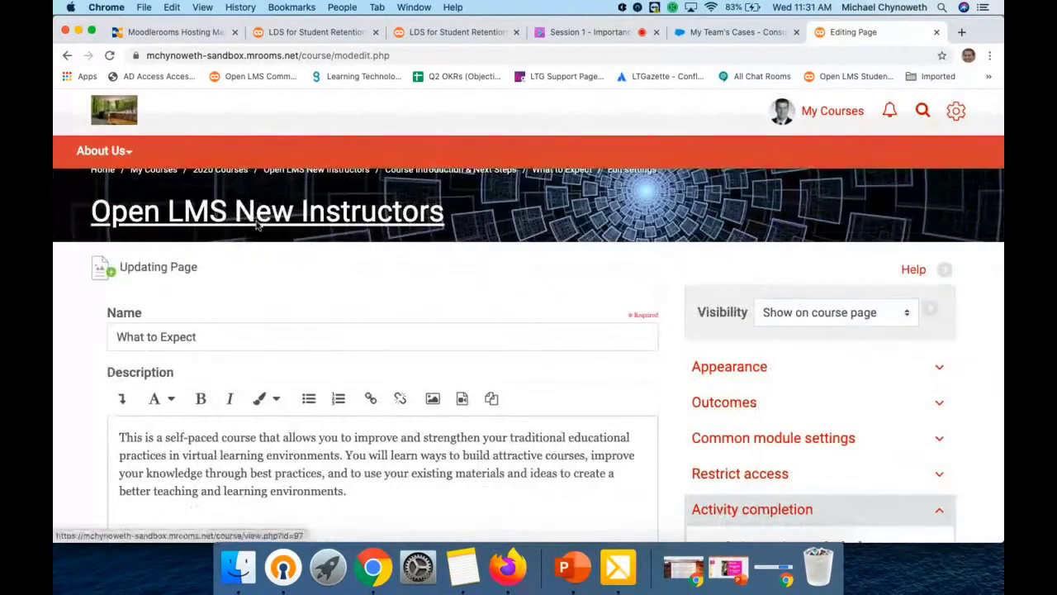
left_click(256, 225)
left_click(604, 208)
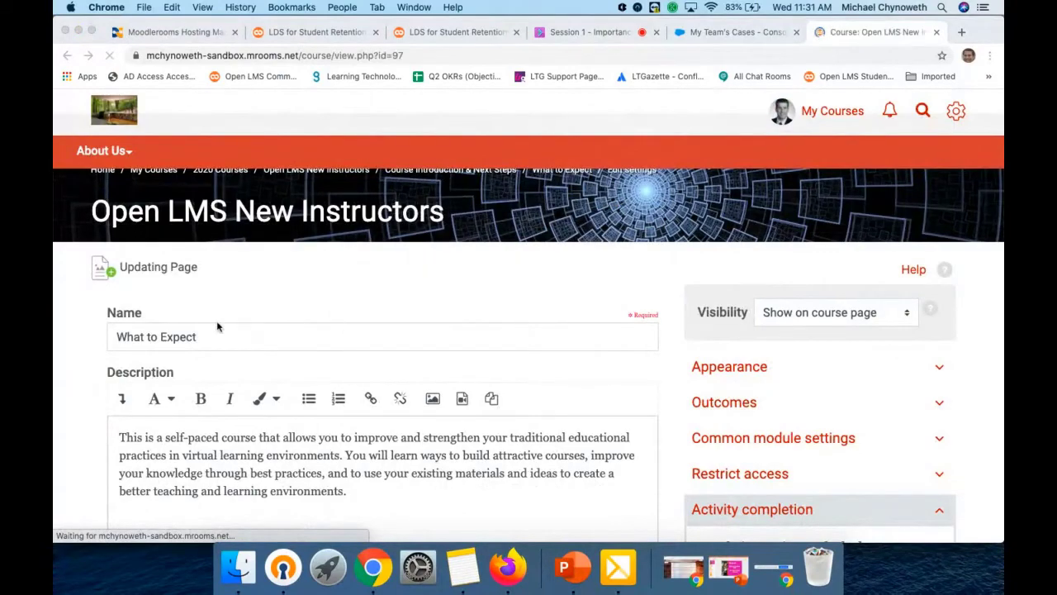
scroll(216, 327, "down", 5)
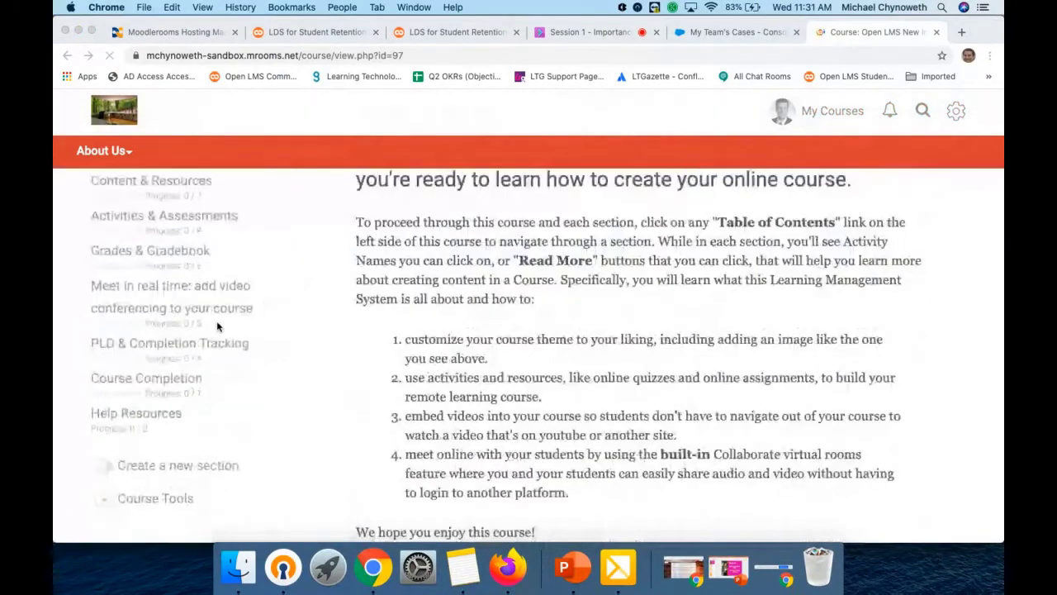
scroll(201, 230, "up", 5)
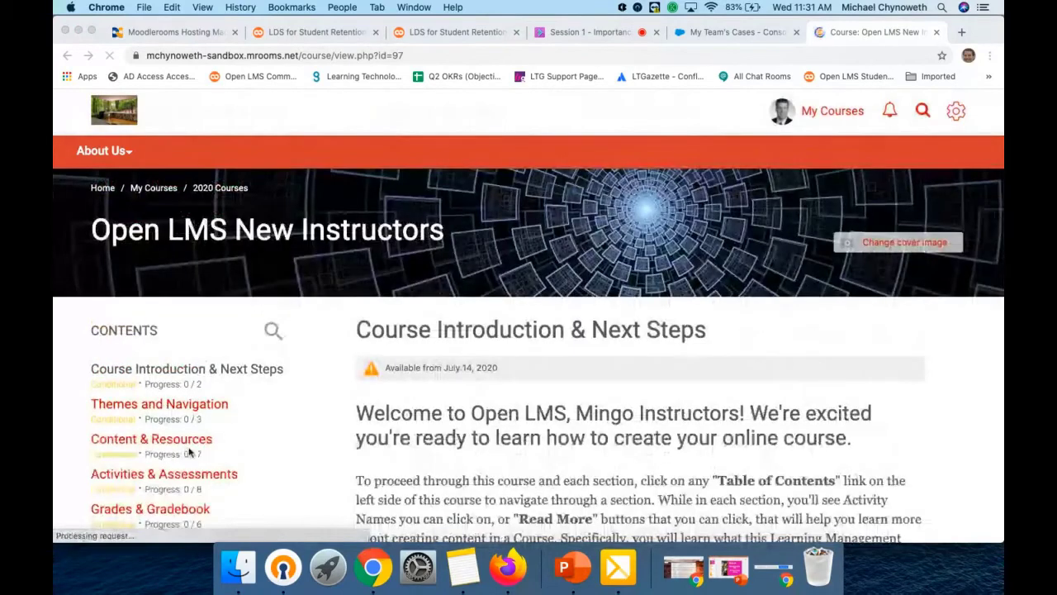
Open the Quiz on Activities & Assessments in the Activities & Assessments section for editing
left_click(192, 477)
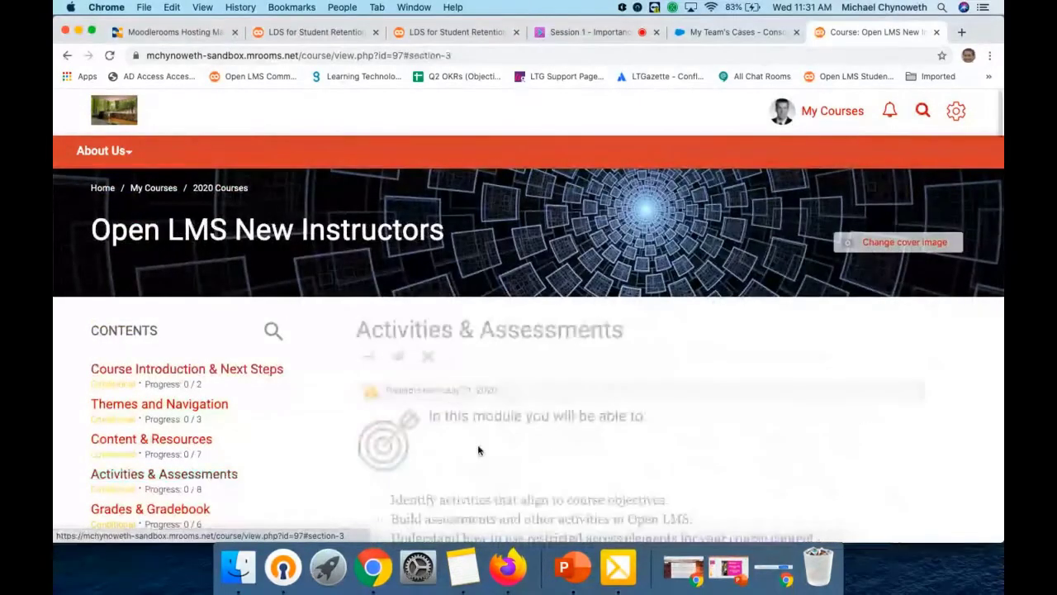
scroll(476, 449, "down", 4)
scroll(477, 450, "down", 12)
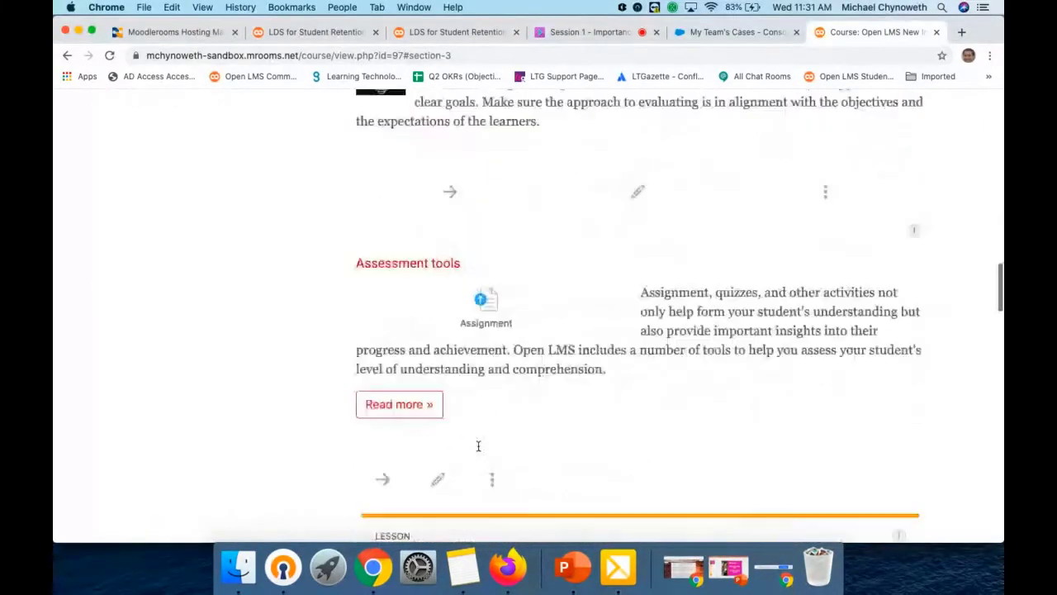
scroll(479, 450, "down", 10)
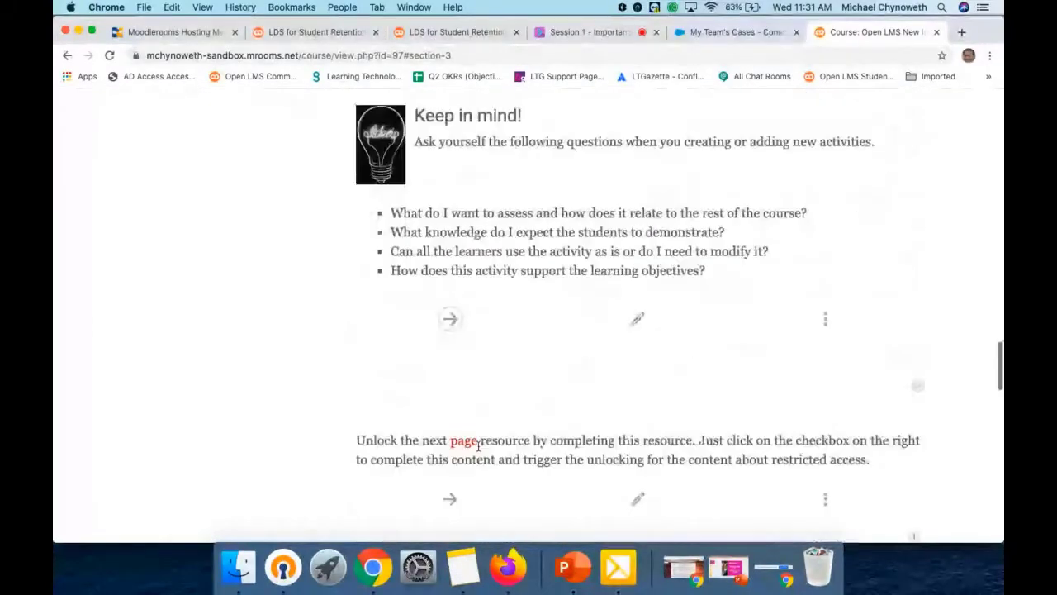
scroll(478, 450, "down", 4)
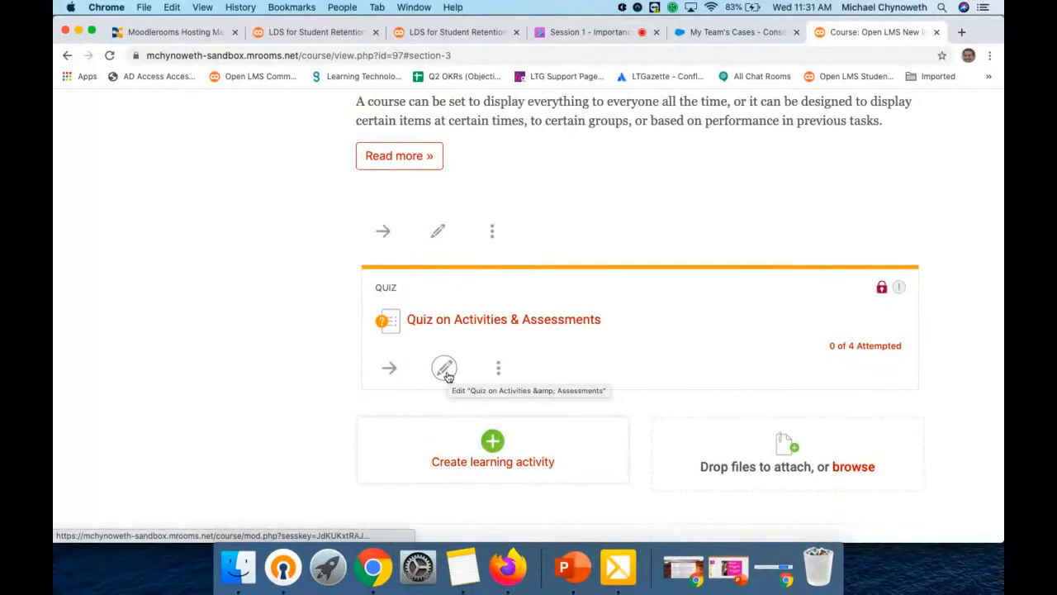
left_click(445, 368)
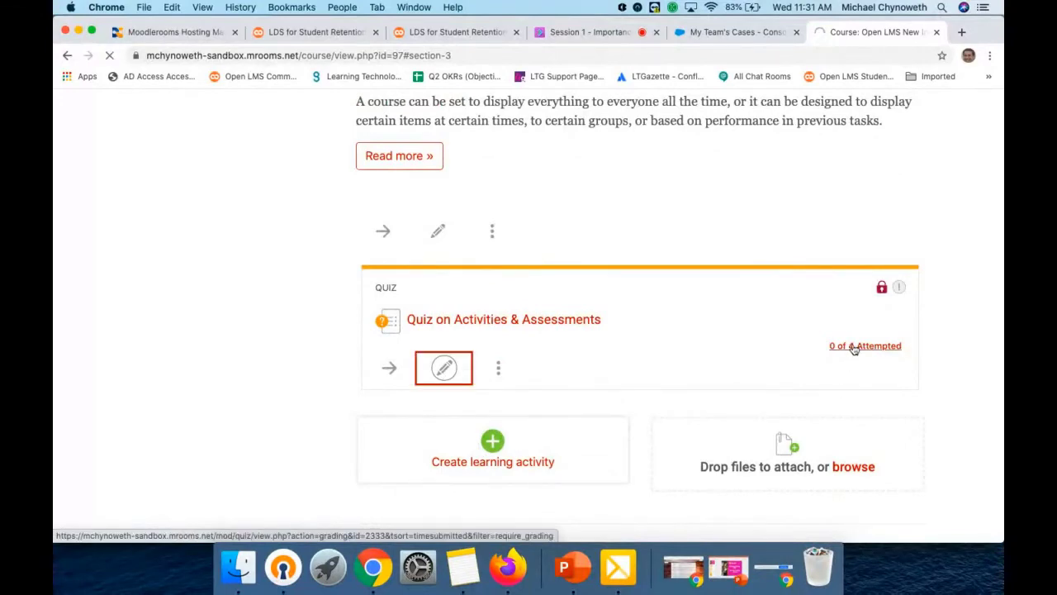
Expand the quiz's Activity completion section to show its completion conditions
scroll(855, 349, "down", 8)
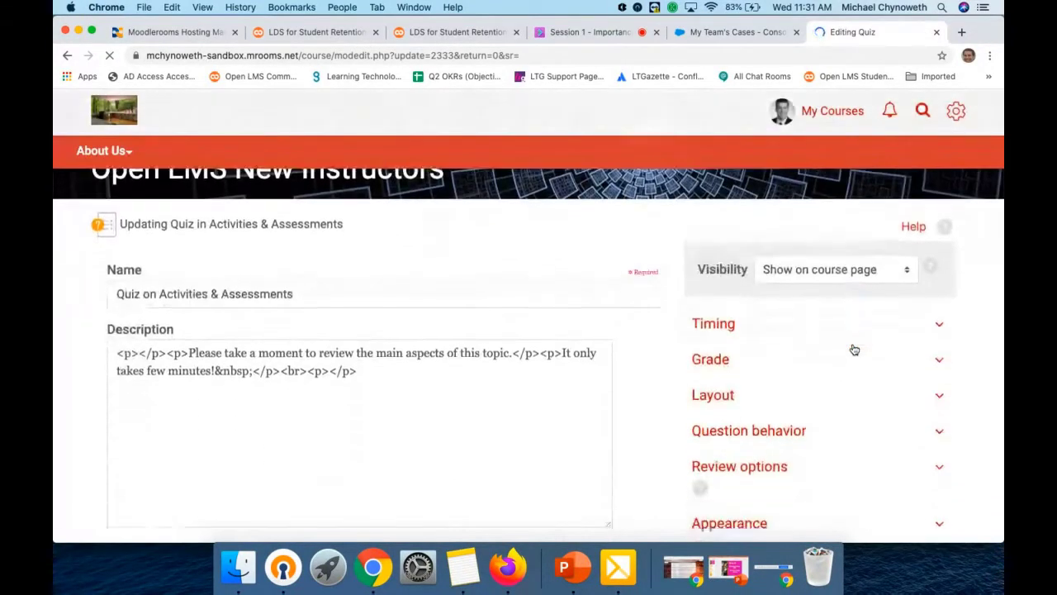
scroll(854, 350, "down", 3)
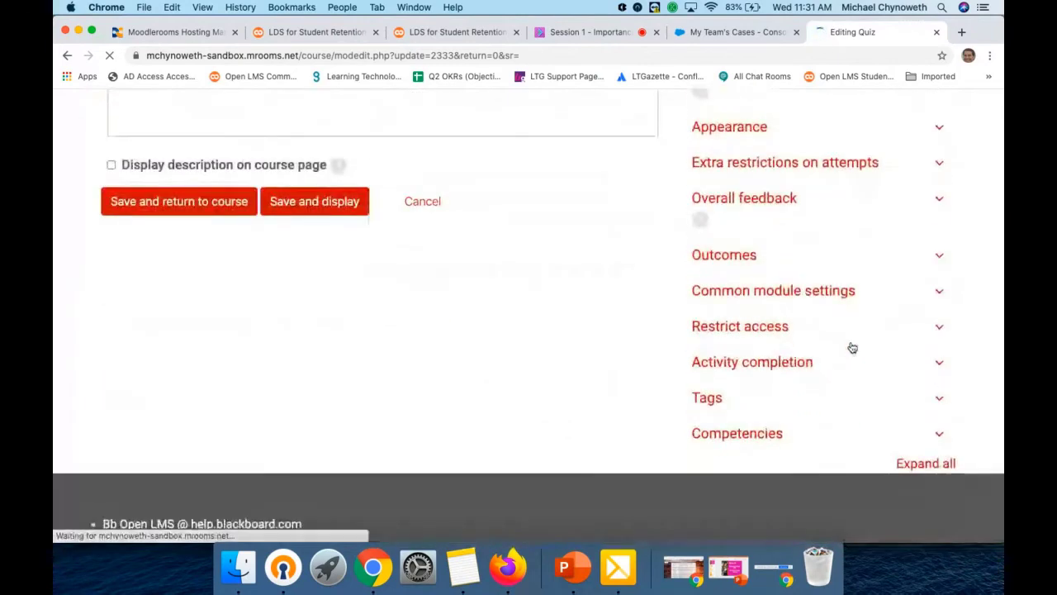
left_click(790, 363)
scroll(790, 364, "down", 3)
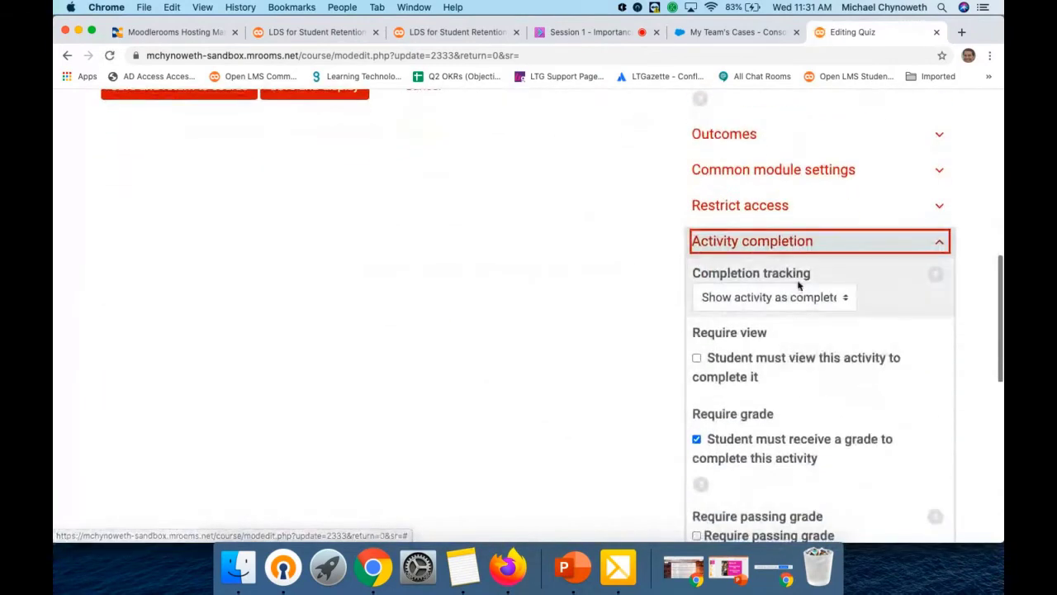
Set the quiz's Completion tracking to Students can manually mark the activity as completed, and review the available choices
left_click(796, 298)
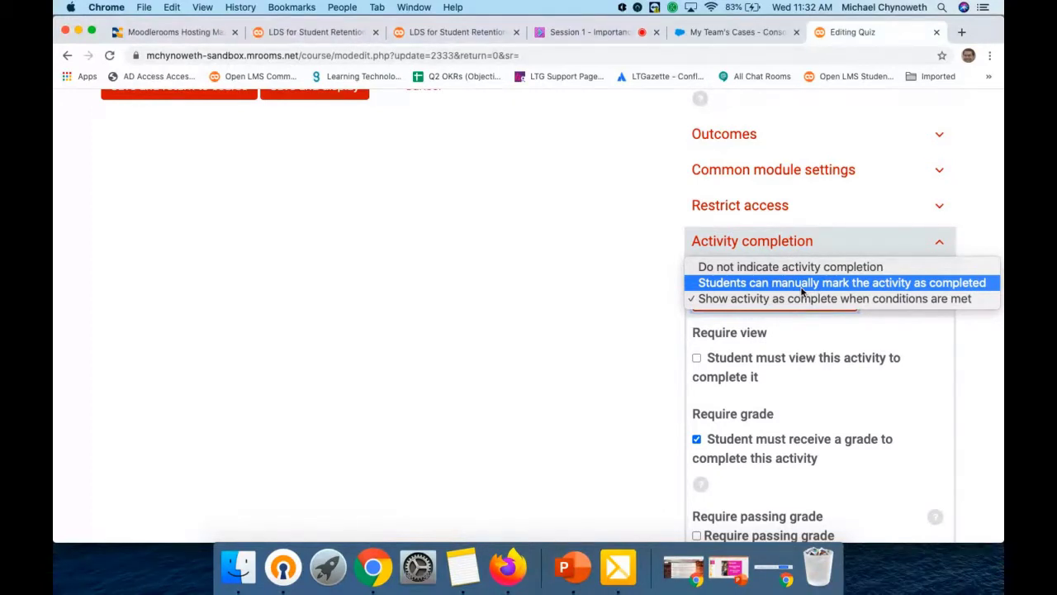
left_click(801, 282)
left_click(776, 298)
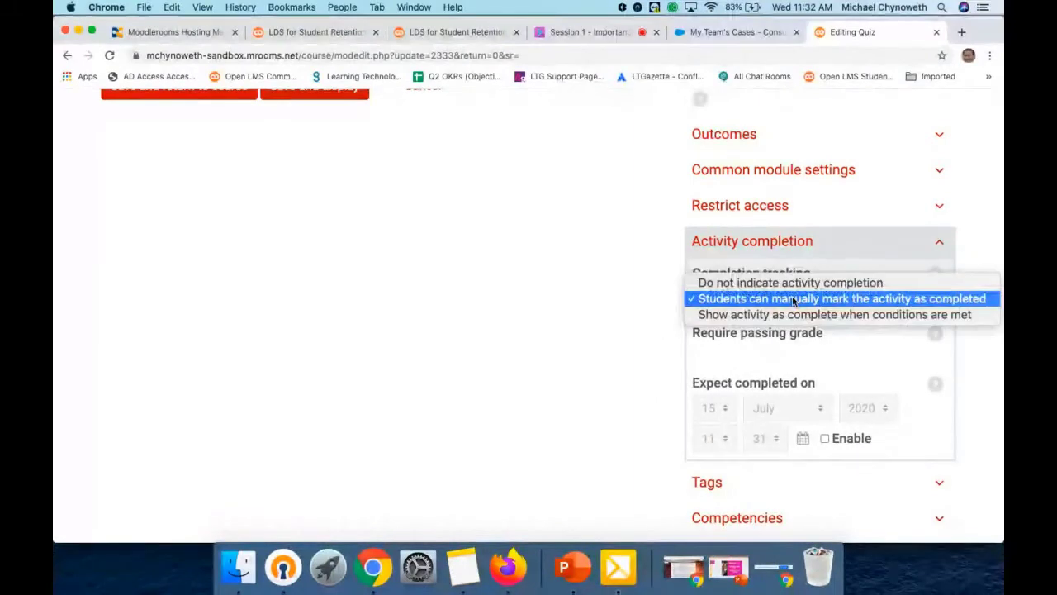
left_click(615, 313)
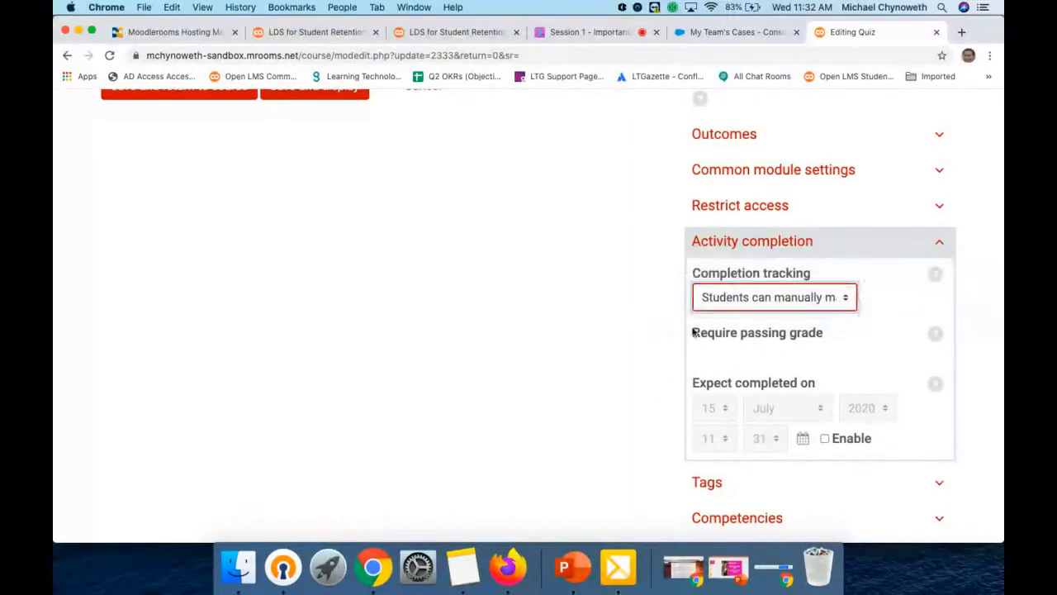
Set the quiz's Completion tracking to Show activity as complete when conditions are met
left_click(833, 306)
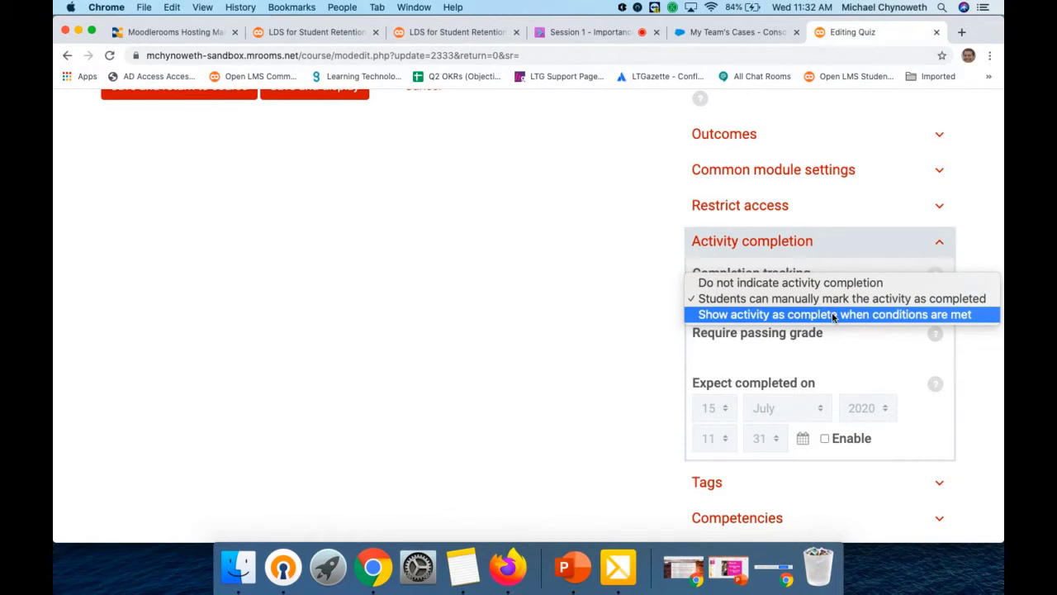
left_click(833, 314)
scroll(739, 330, "down", 3)
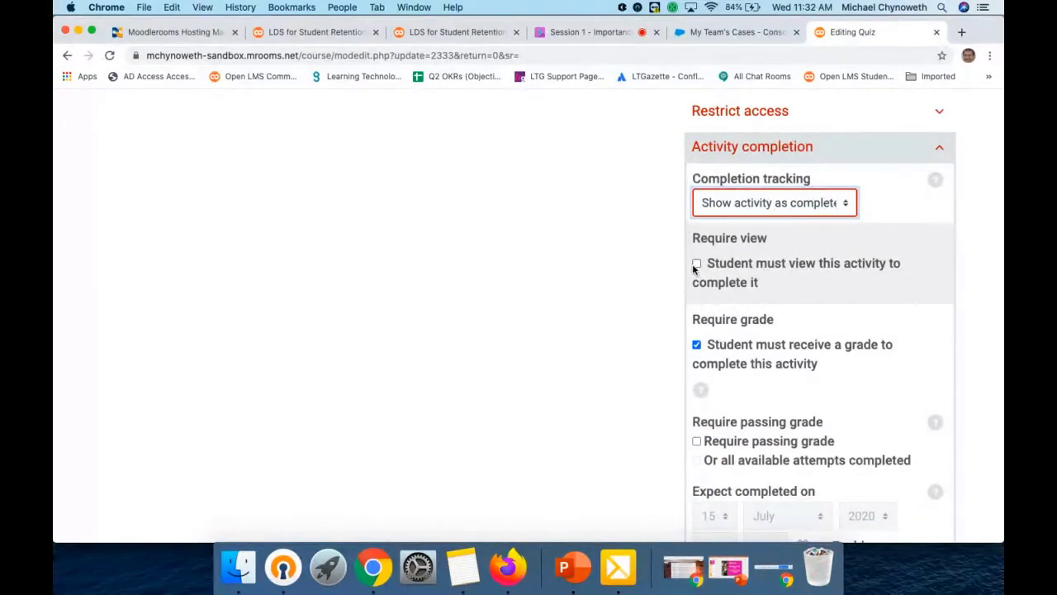
scroll(722, 322, "down", 2)
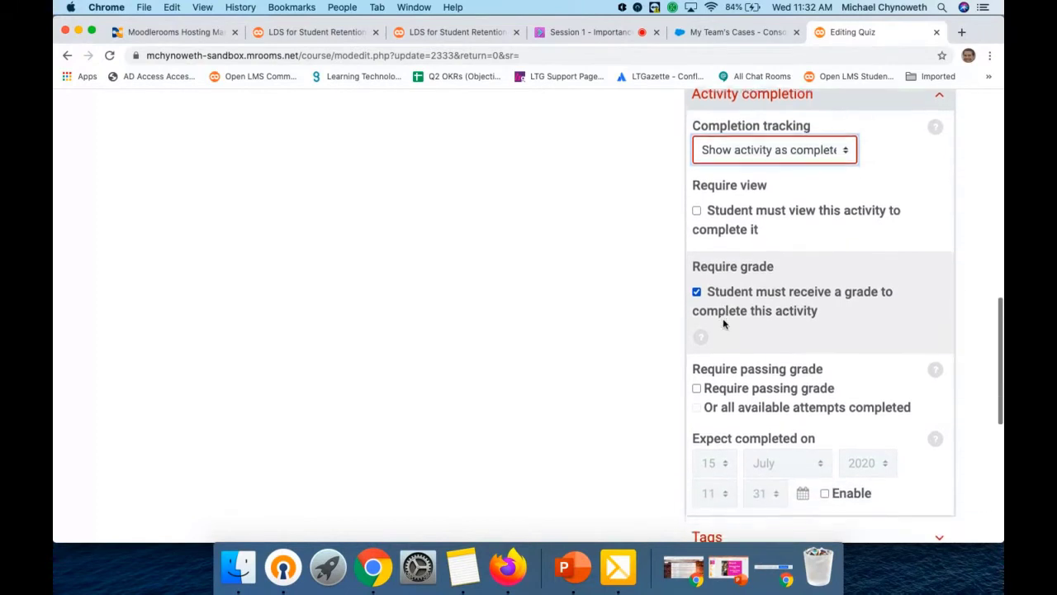
Enable Require passing grade for the quiz, and clear the condition that the student must receive a grade
left_click(697, 379)
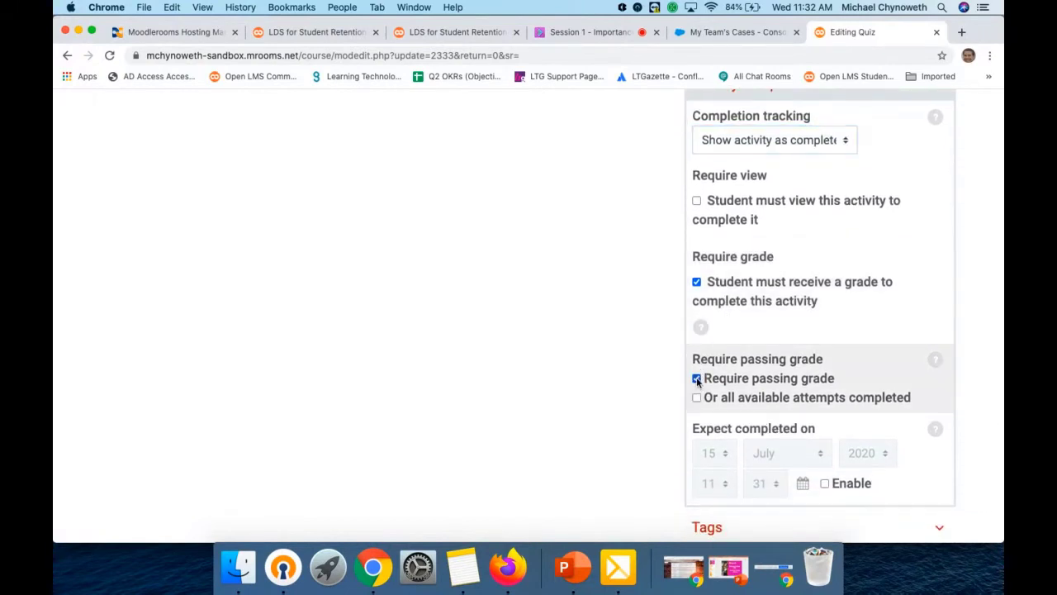
left_click(696, 281)
Set the quiz's Grade to pass to 85 in its Grade settings
scroll(728, 273, "up", 10)
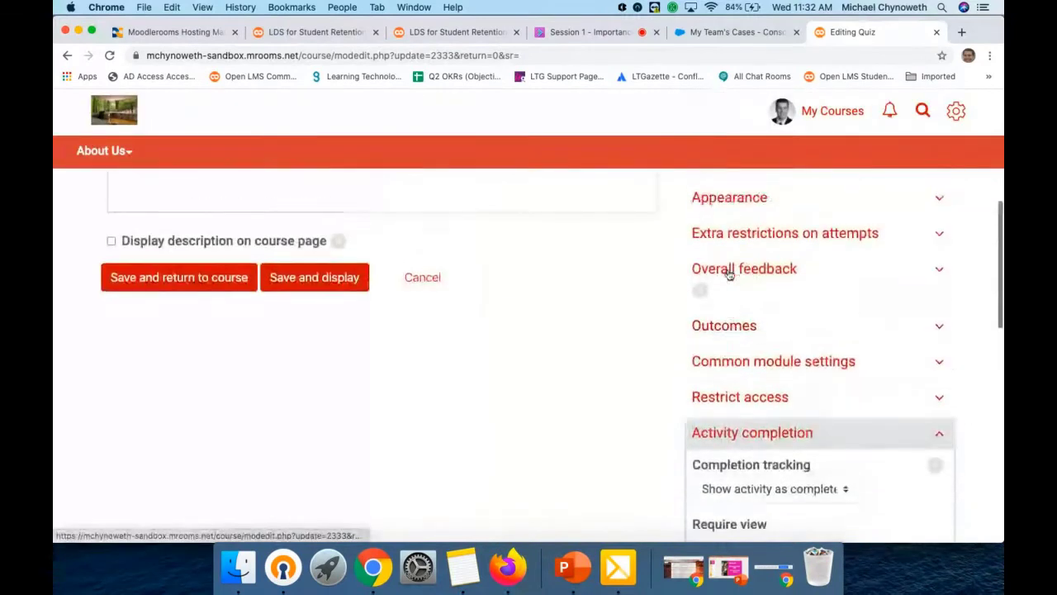
scroll(728, 272, "up", 1)
left_click(719, 238)
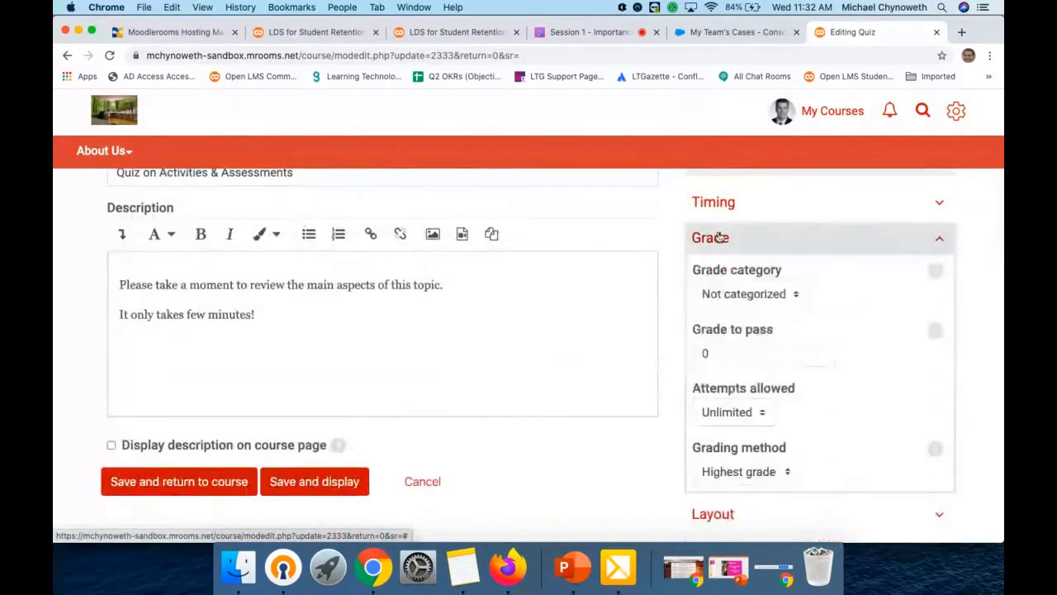
double_click(746, 343)
type("85")
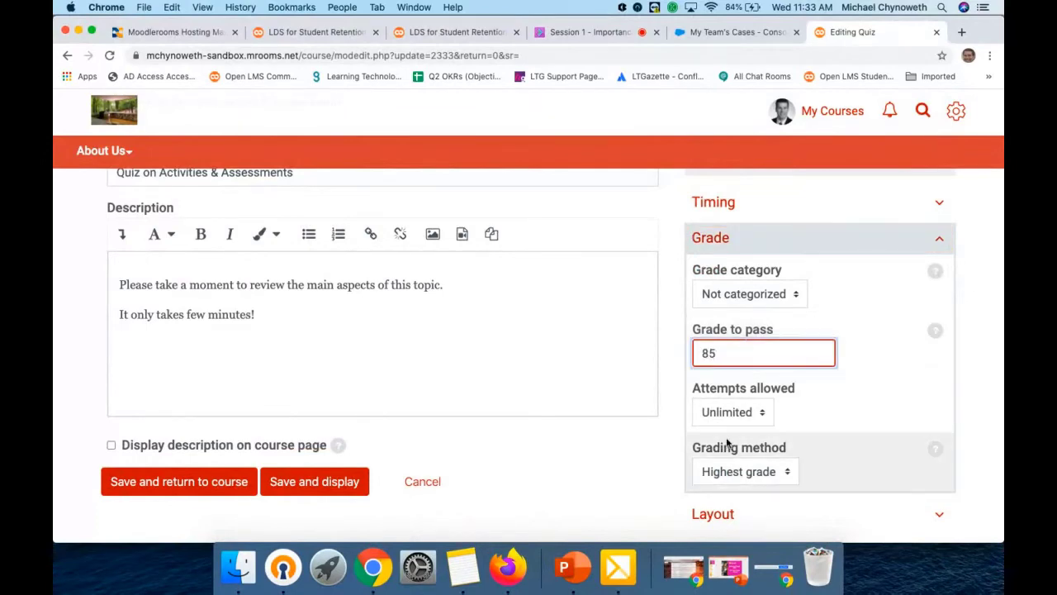
Re-enable the quiz's completion condition that the student must receive a grade
scroll(726, 443, "down", 3)
scroll(726, 443, "down", 6)
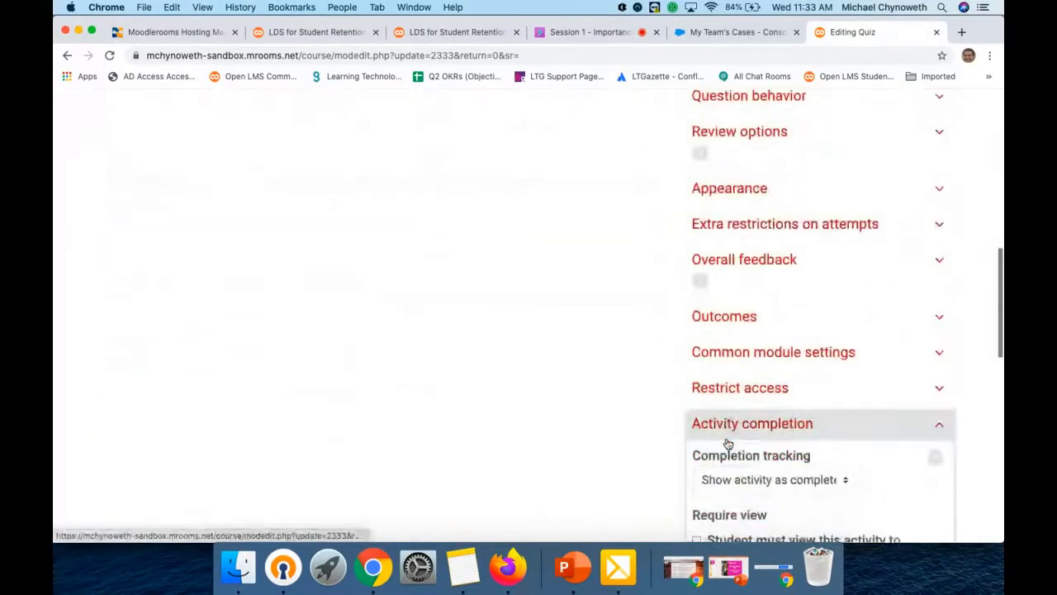
scroll(744, 410, "down", 2)
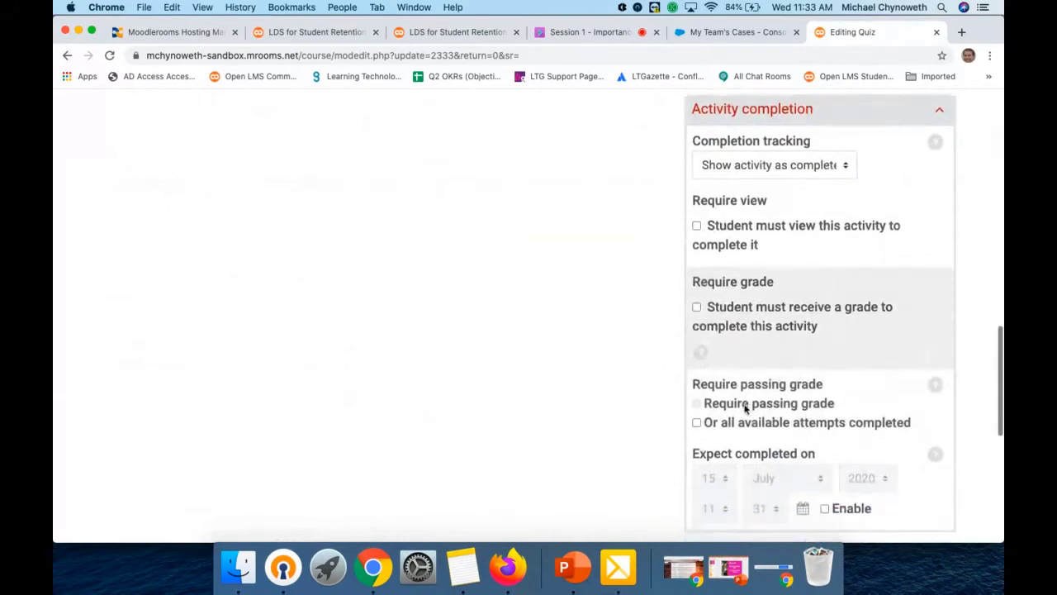
left_click(697, 301)
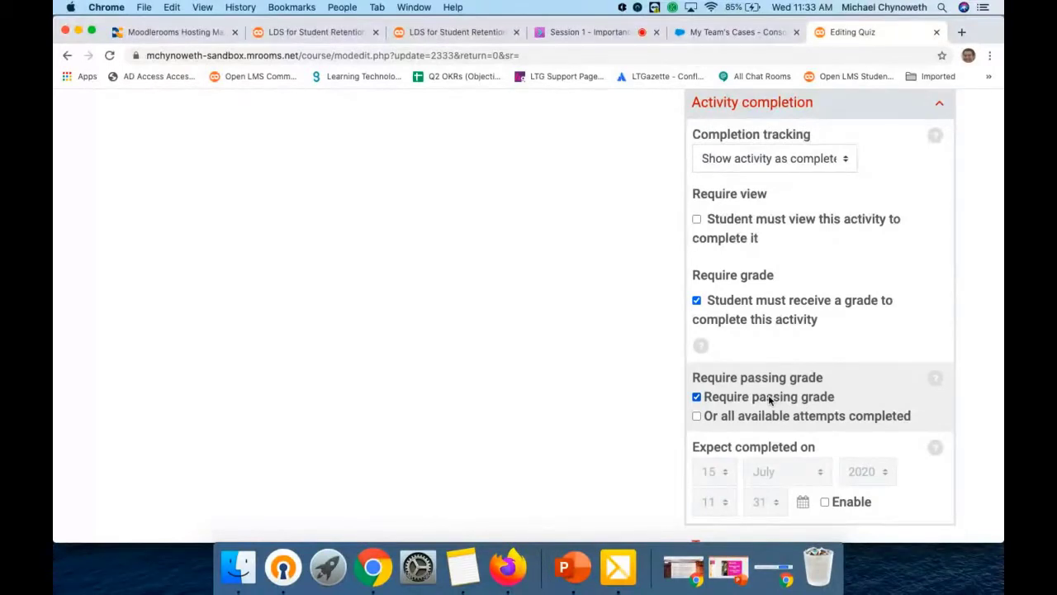
Review the available Completion tracking choices for the quiz without changing the selection
scroll(769, 399, "up", 2)
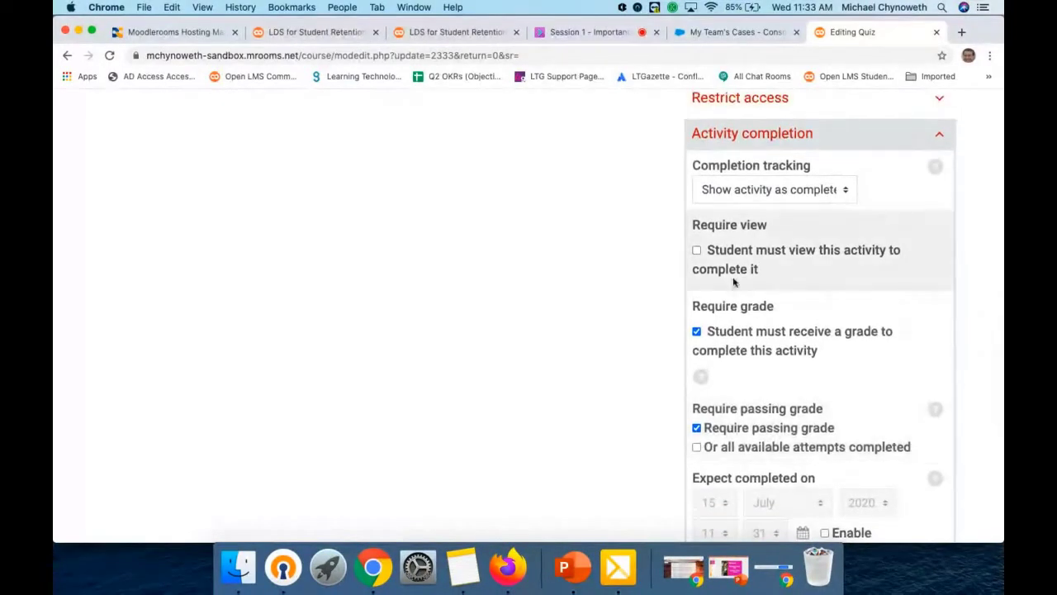
left_click(776, 189)
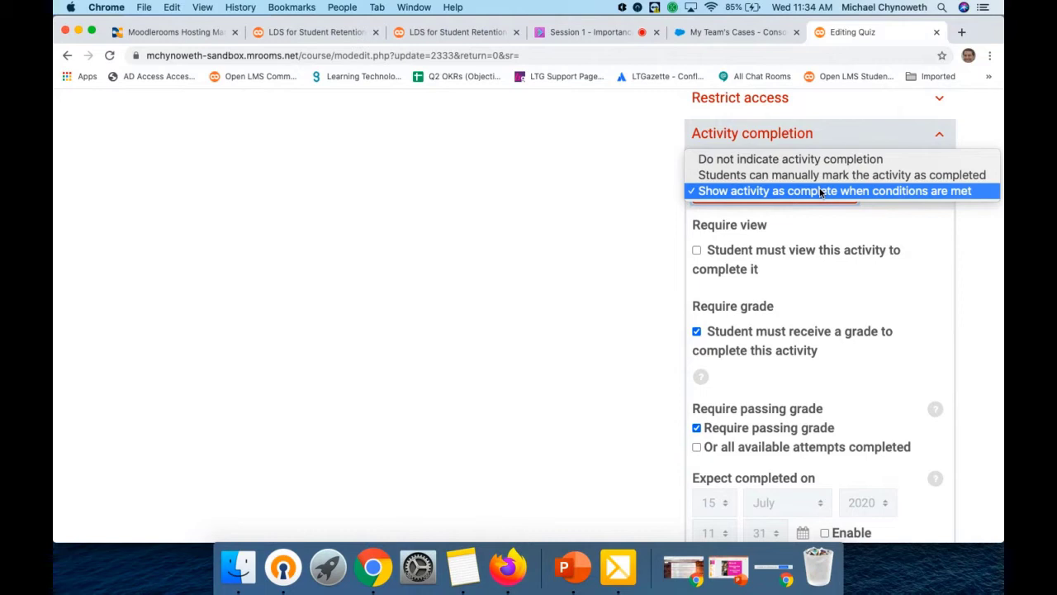
left_click(961, 223)
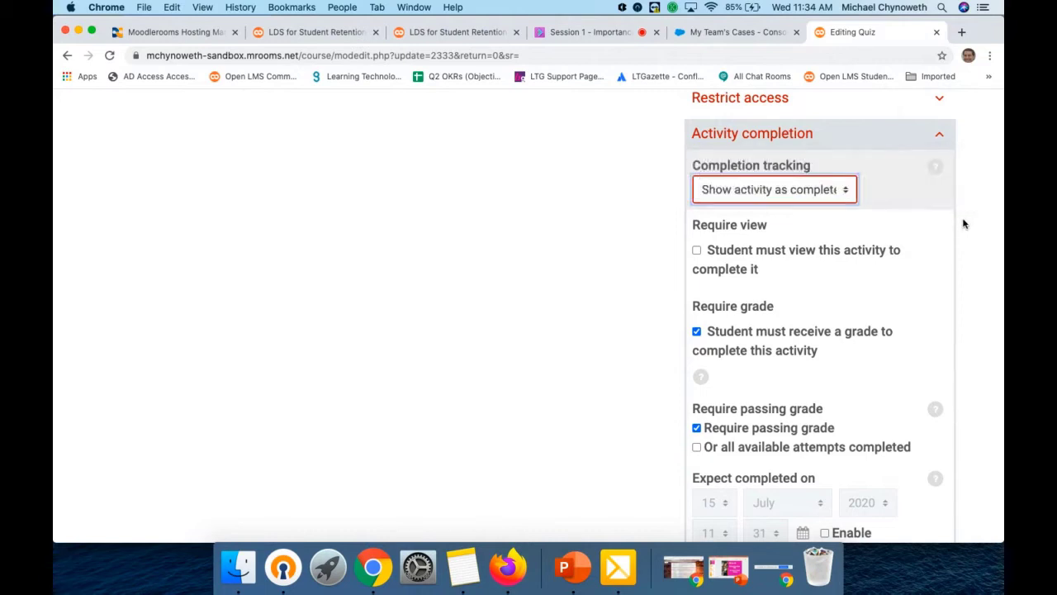
Switch Completion tracking to Students can manually mark the activity as completed, and return it to Show activity as complete when conditions are met
left_click(819, 185)
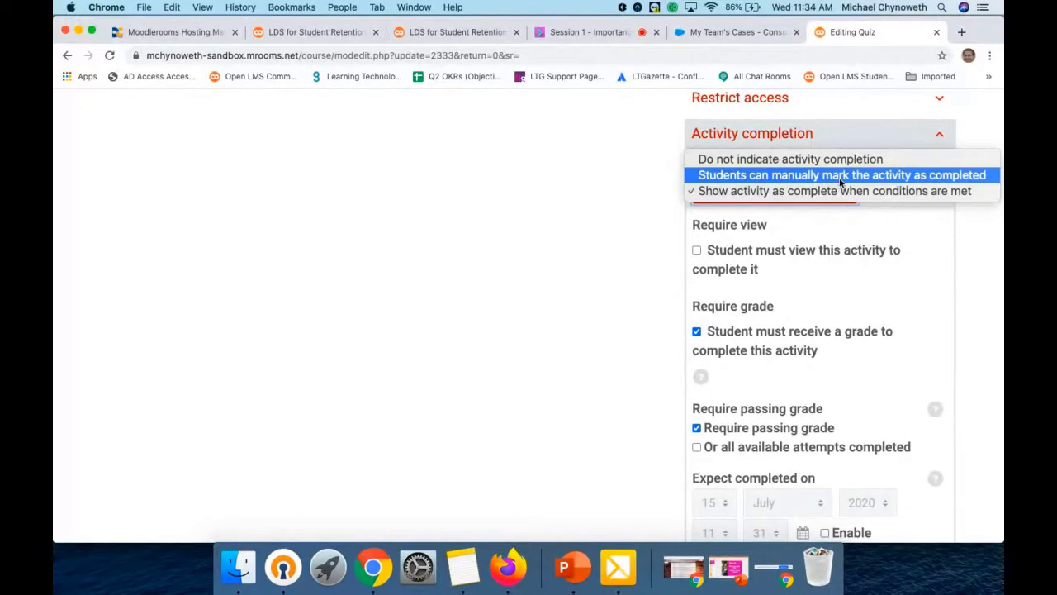
left_click(839, 178)
left_click(811, 188)
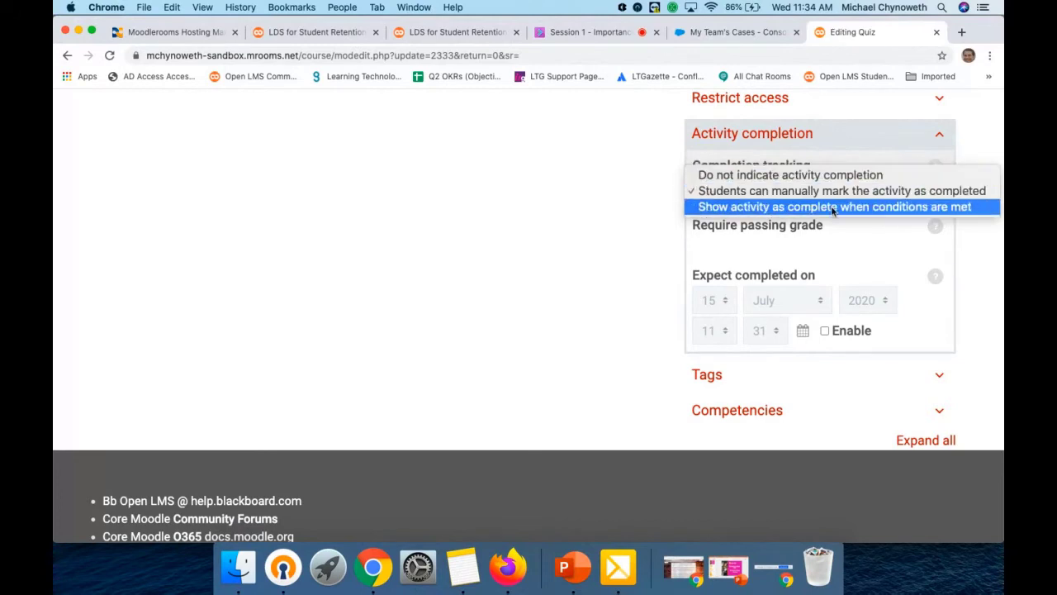
left_click(831, 208)
left_click(810, 191)
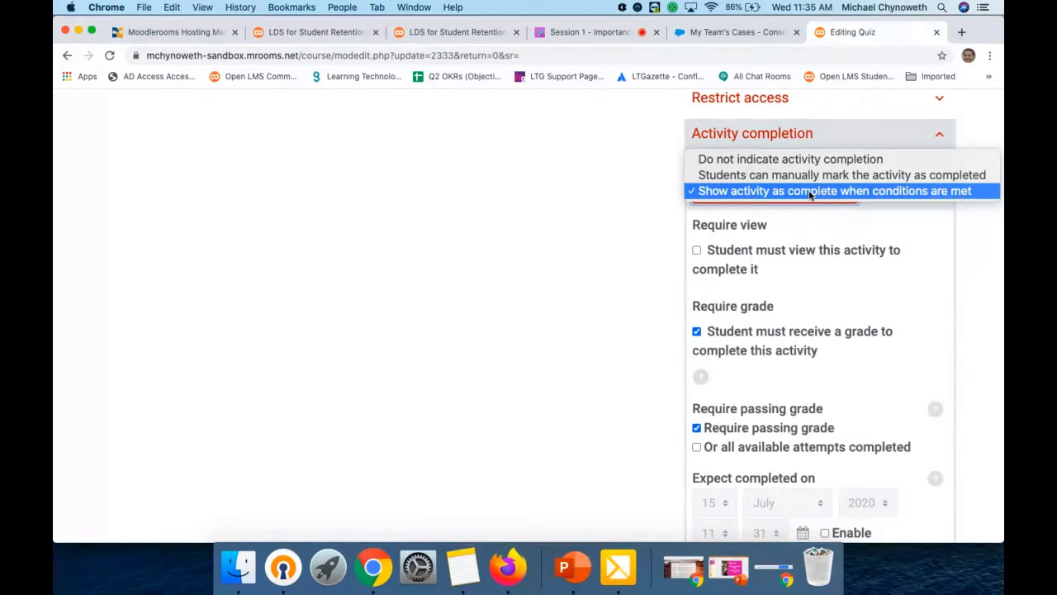
left_click(979, 135)
Open the Advanced features page in Site administration, leaving the quiz settings without saving
scroll(979, 135, "up", 10)
left_click(956, 111)
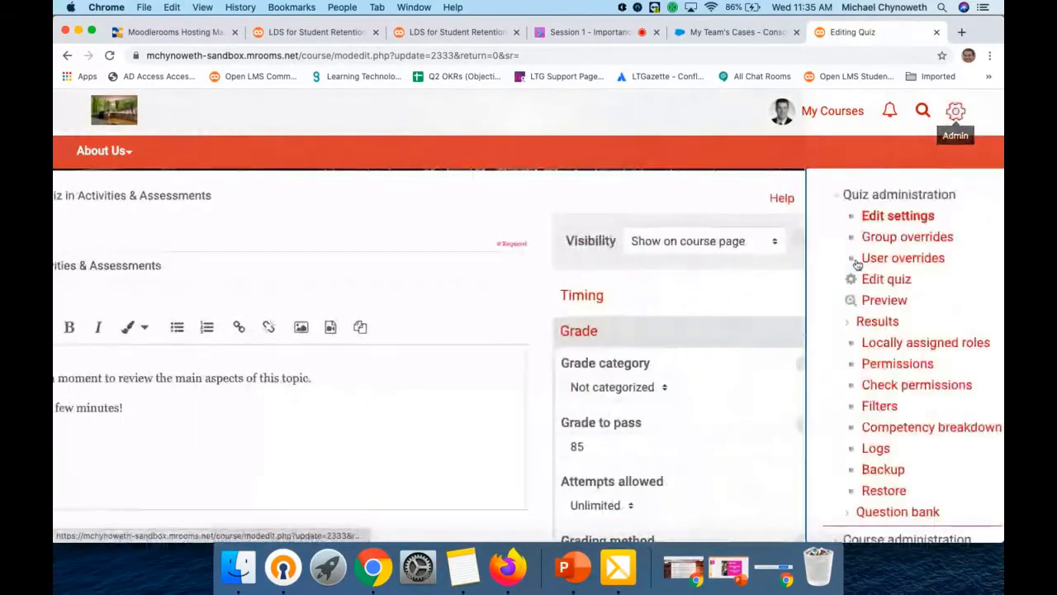
left_click(834, 193)
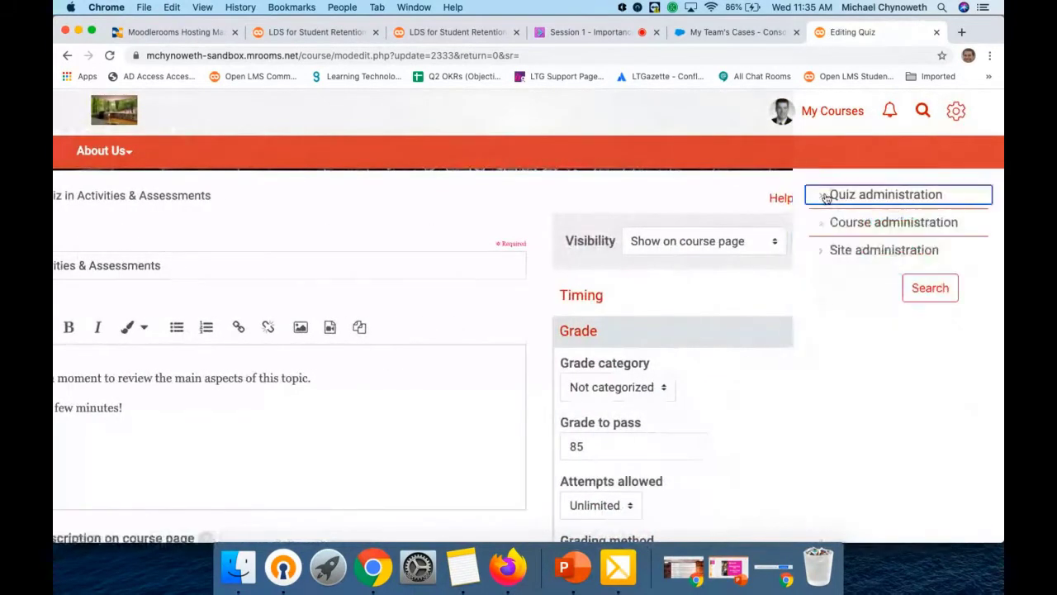
left_click(824, 252)
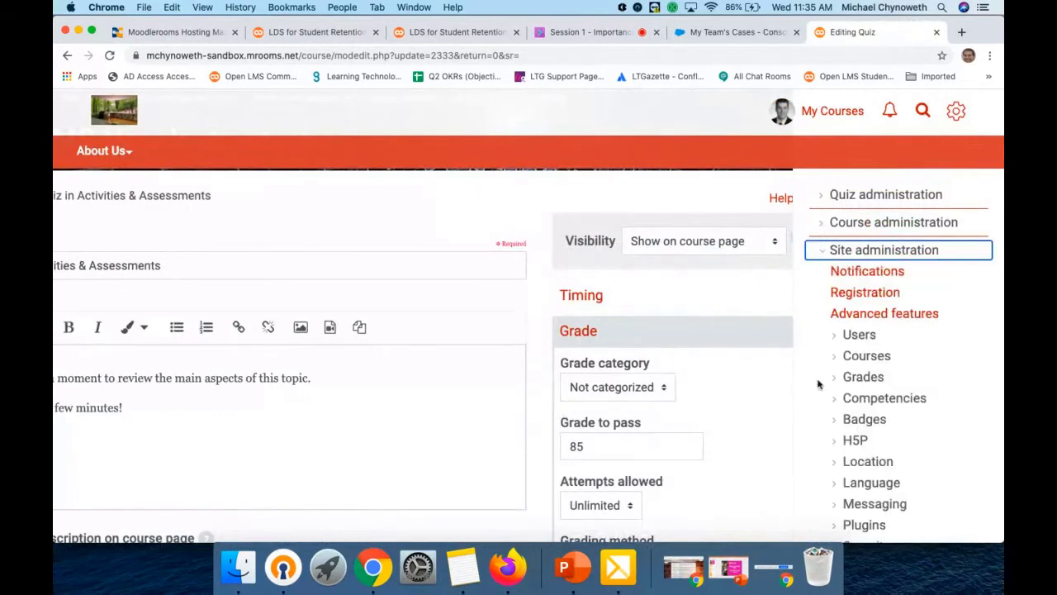
scroll(819, 386, "down", 2)
scroll(850, 330, "up", 1)
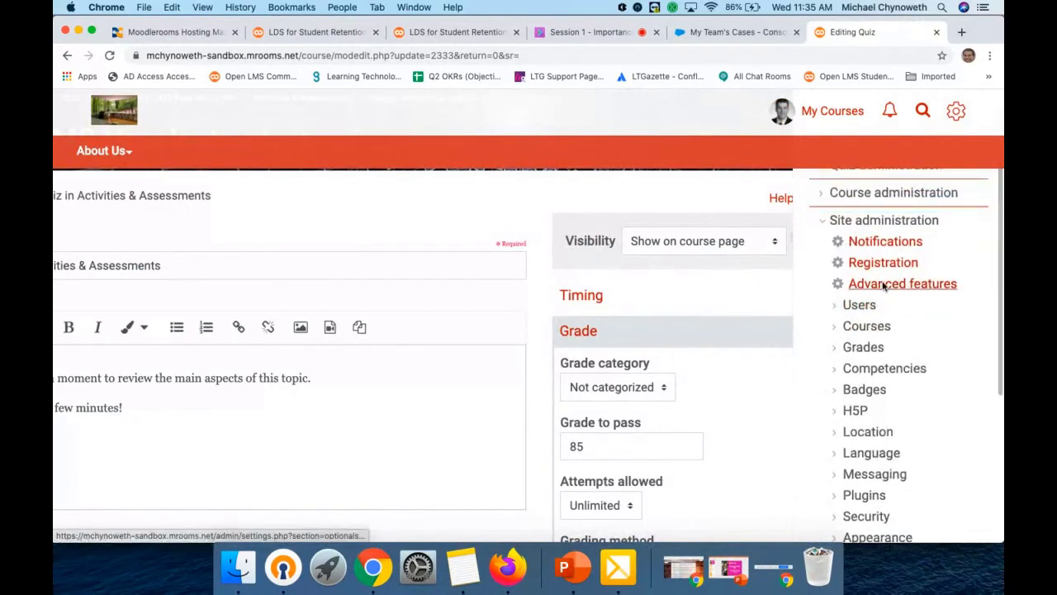
left_click(884, 285)
left_click(625, 206)
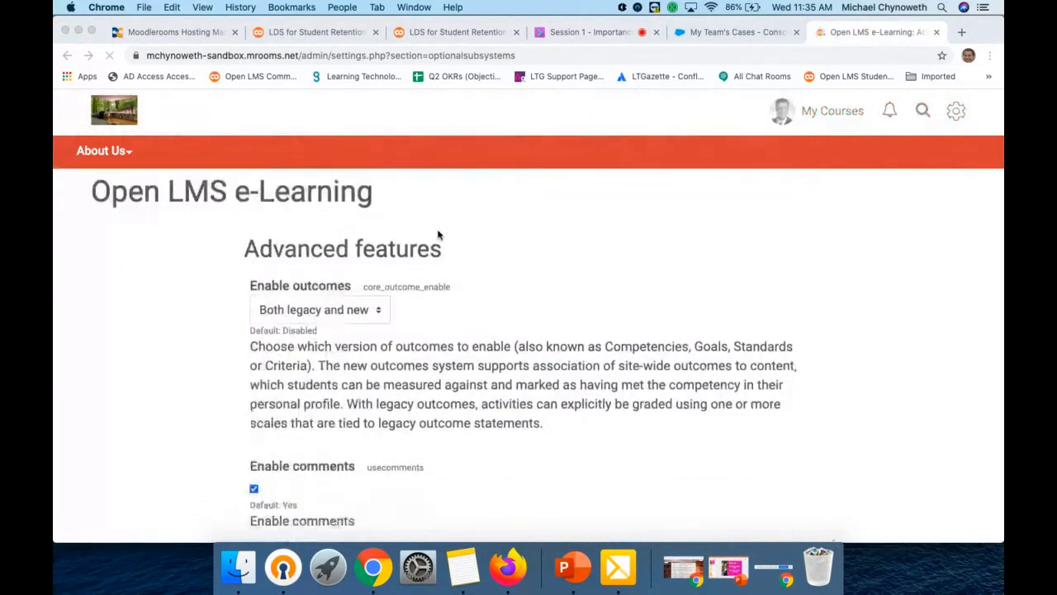
Locate the site-wide Enable completion tracking setting and review the Default completion tracking options
scroll(437, 240, "down", 5)
scroll(438, 235, "down", 10)
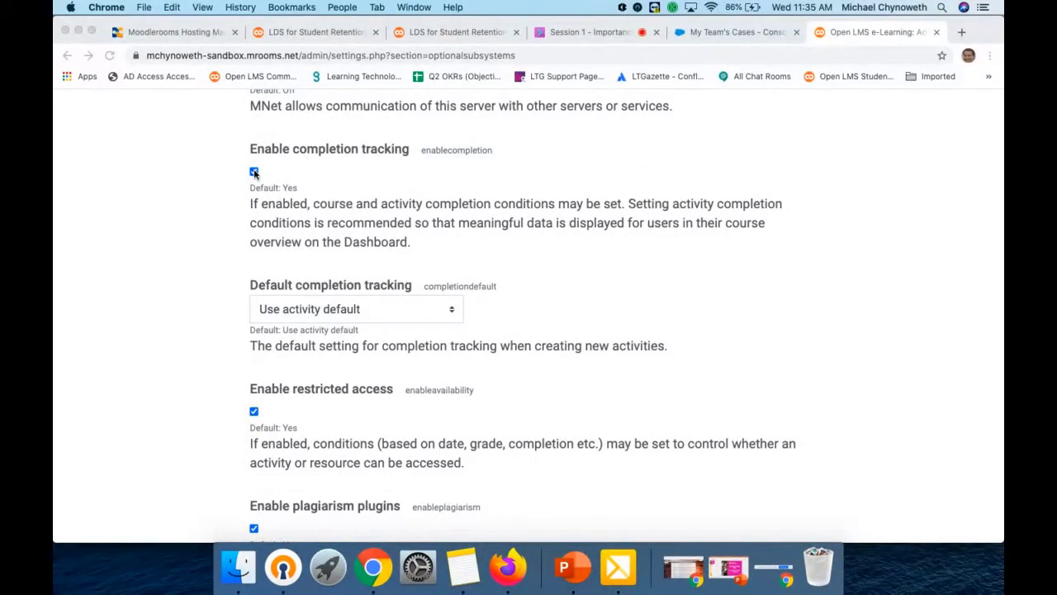
left_click(363, 316)
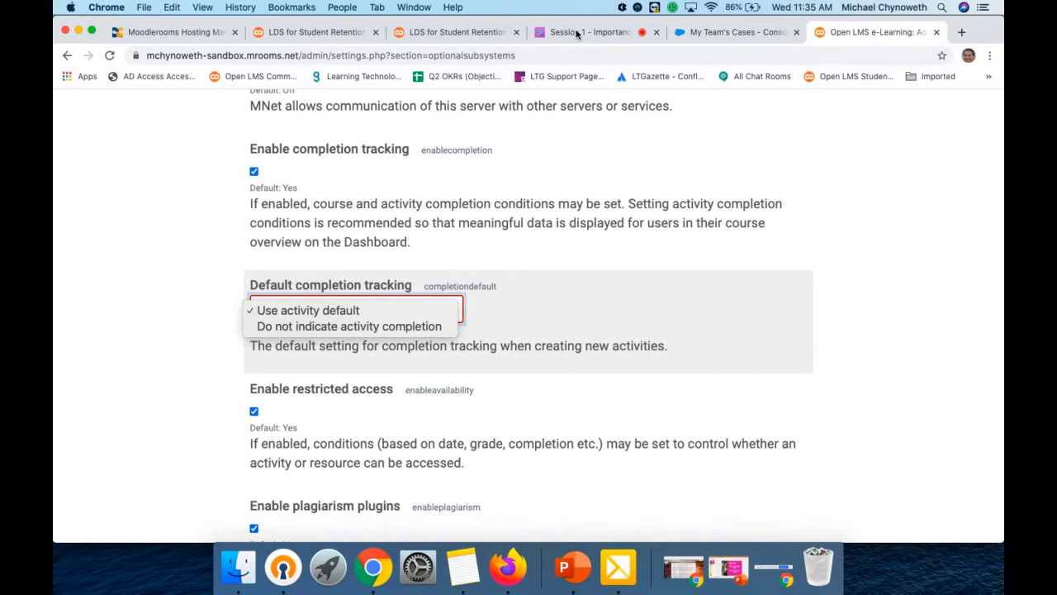
key("Escape")
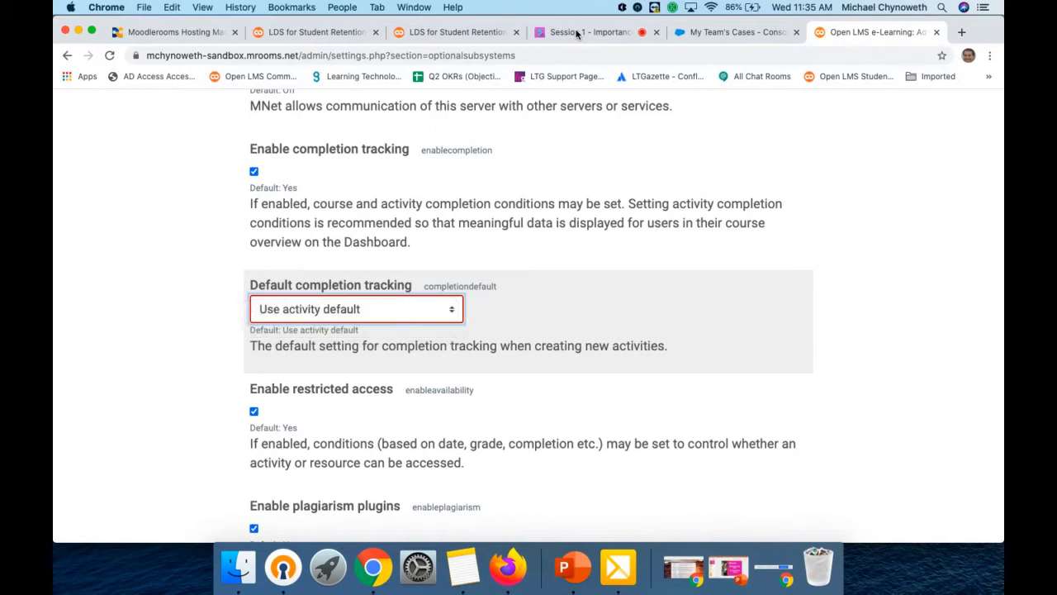
Switch to the Session 1 webinar, read the Everyone chat messages and view the attendee list
left_click(576, 33)
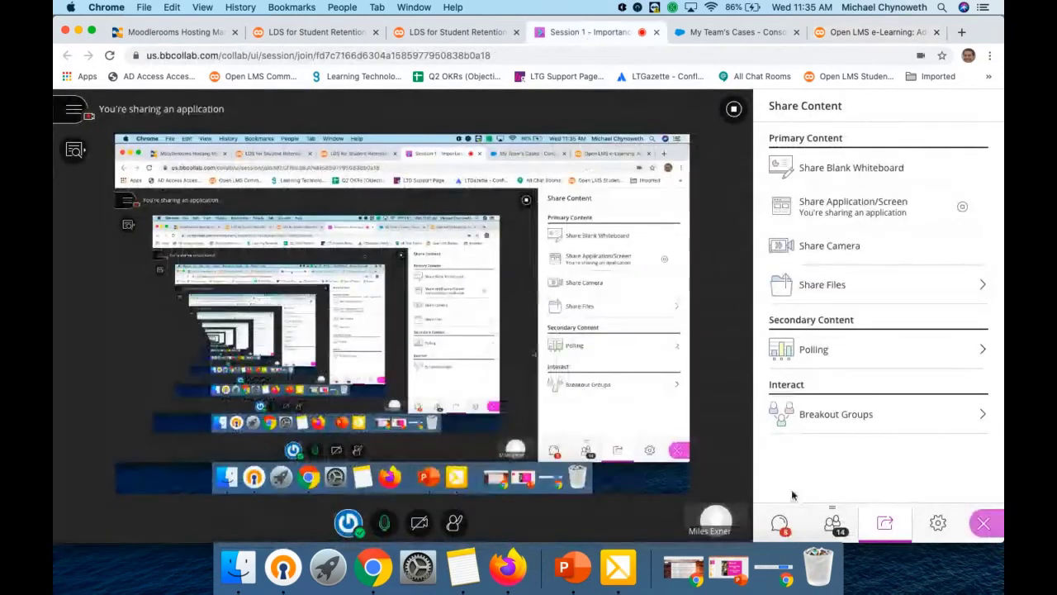
left_click(781, 529)
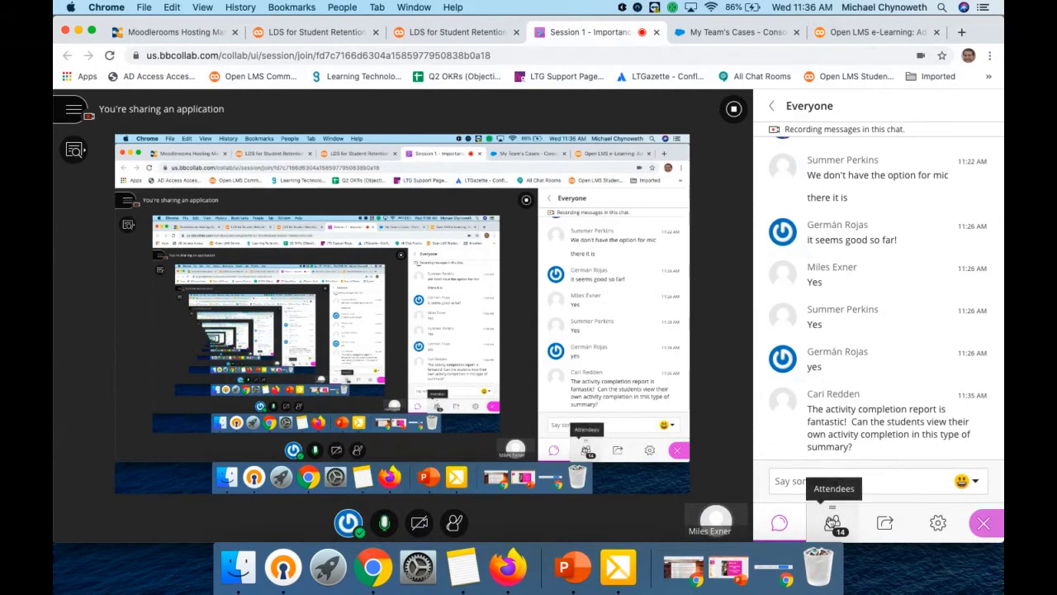
left_click(833, 520)
Switch back to the Open LMS site and open the Open LMS New Instructors course from My Courses
left_click(863, 33)
scroll(722, 145, "up", 15)
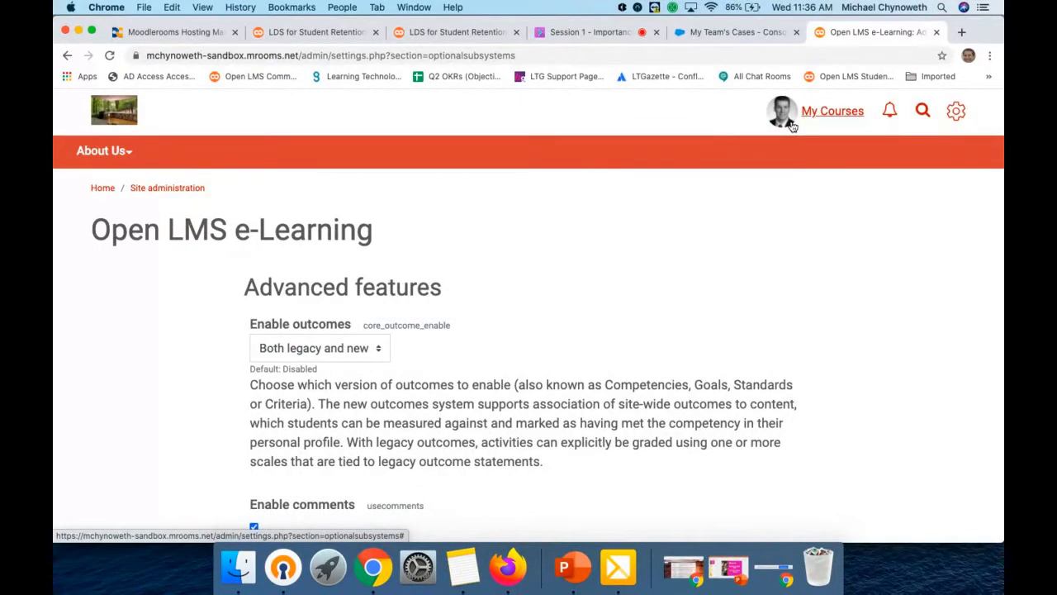
left_click(792, 125)
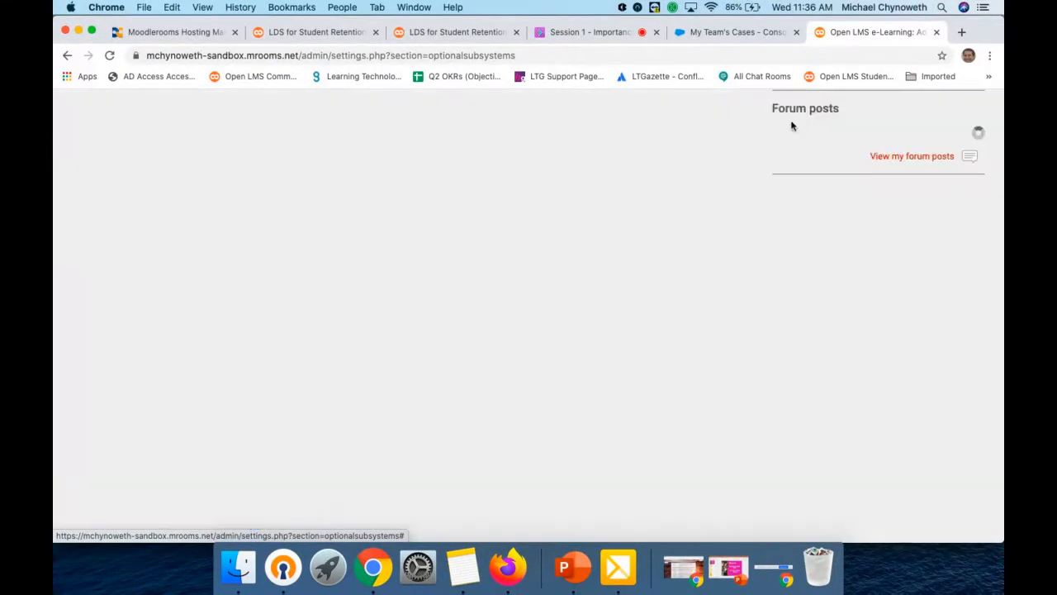
left_click(405, 377)
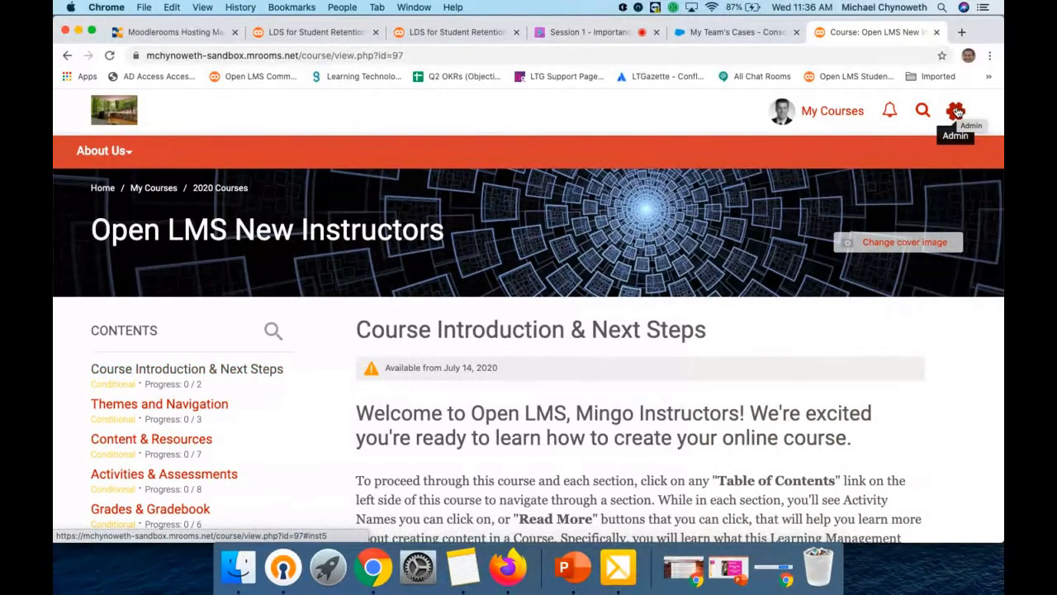
Open the course's Activity completion report and examine each learner's completion status across the activities
left_click(956, 111)
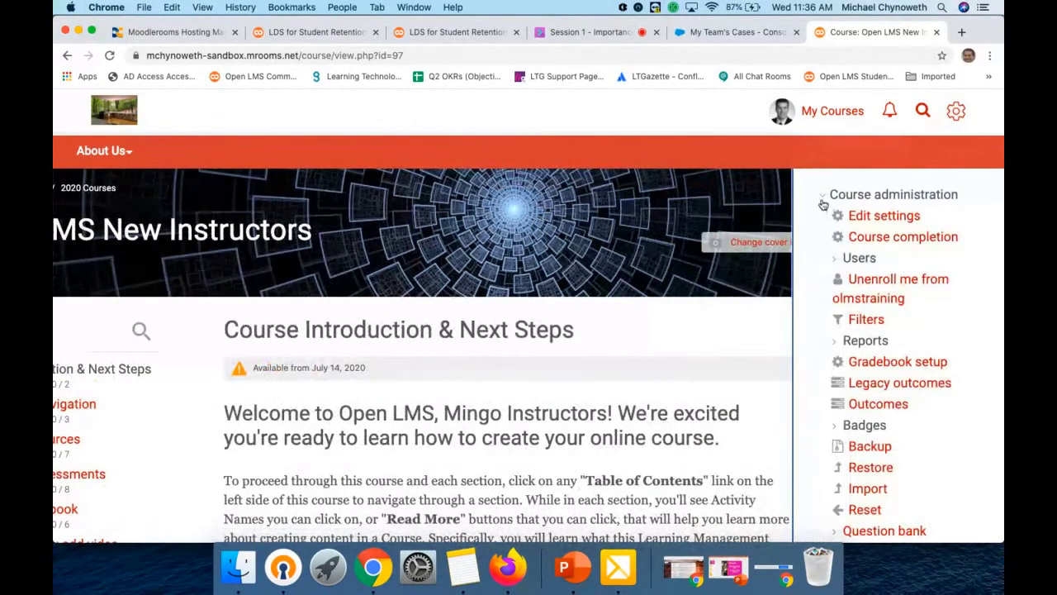
scroll(823, 215, "down", 1)
left_click(830, 316)
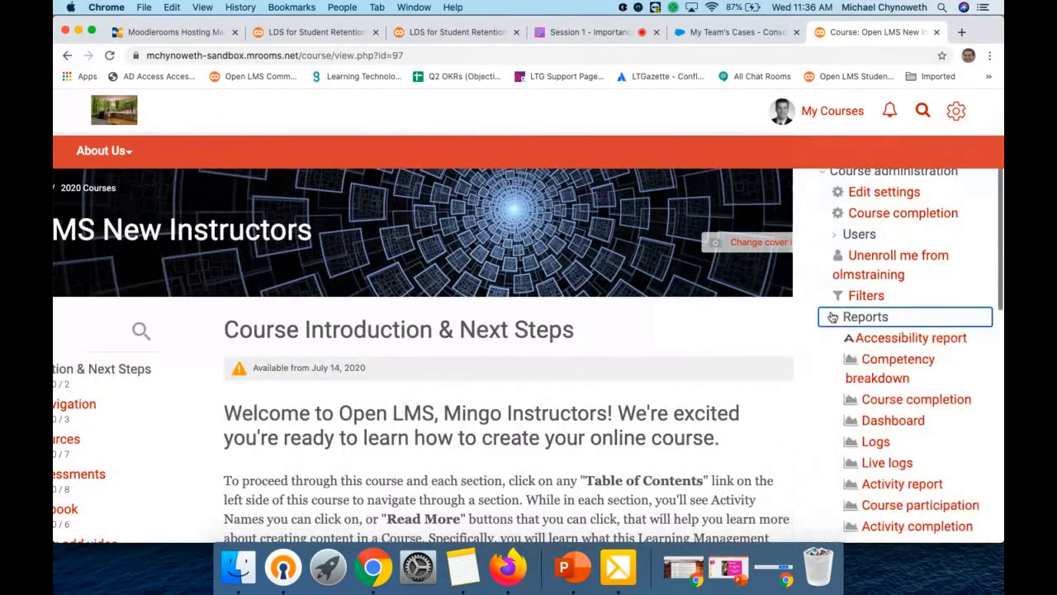
scroll(832, 317, "down", 3)
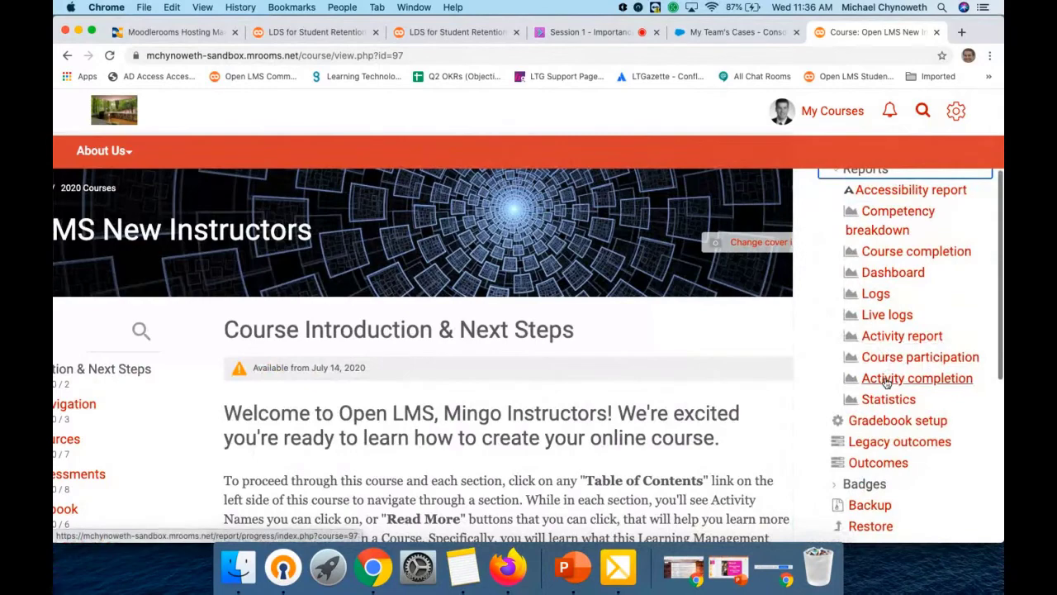
left_click(886, 381)
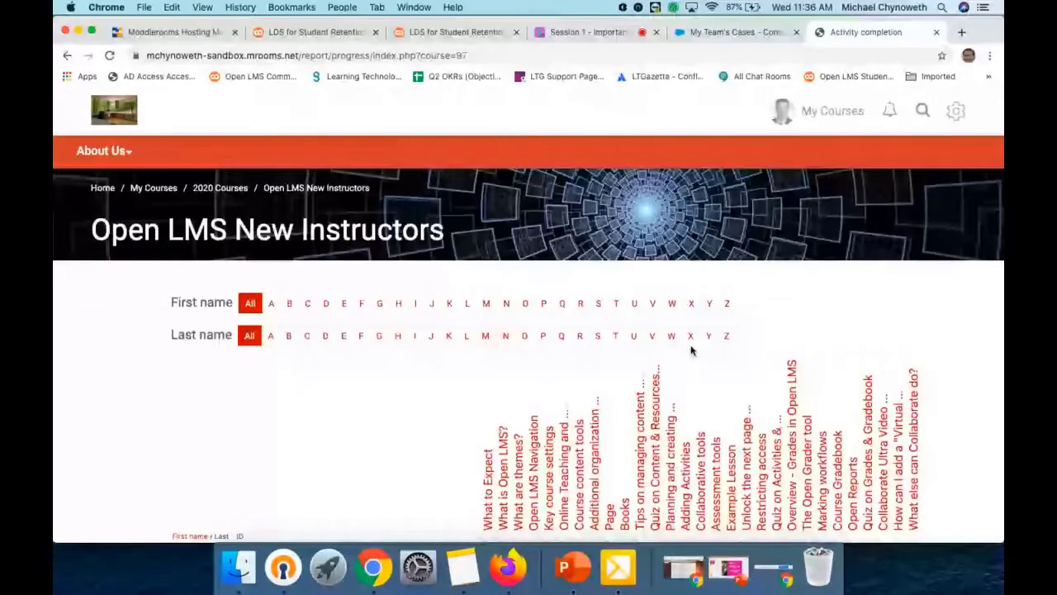
scroll(691, 350, "down", 5)
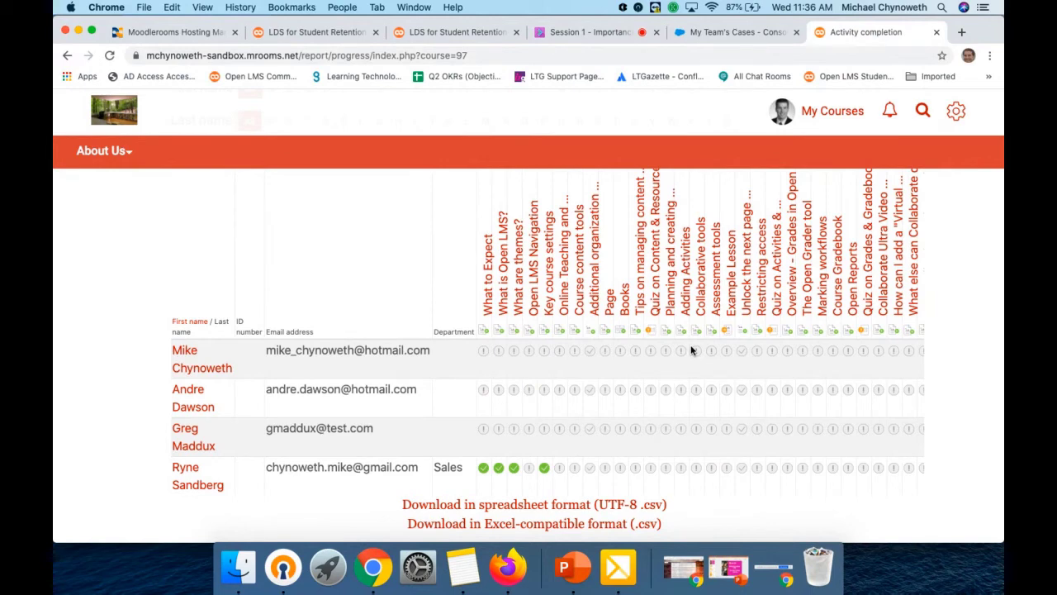
scroll(691, 351, "up", 1)
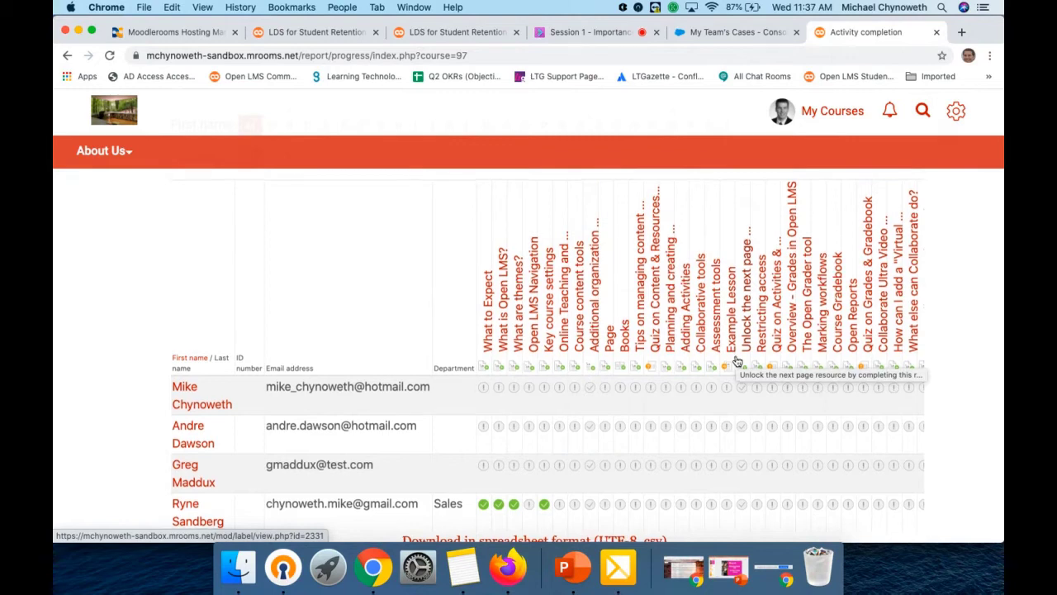
Compare the learners' completion marks across the remaining activity columns of the Activity completion report
scroll(737, 361, "down", 1)
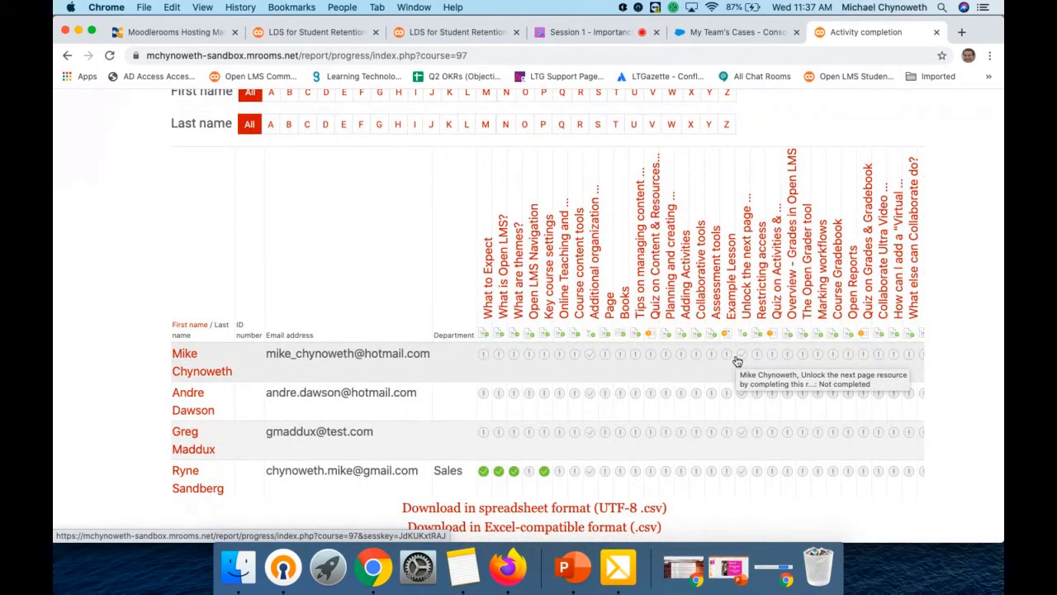
scroll(737, 361, "up", 1)
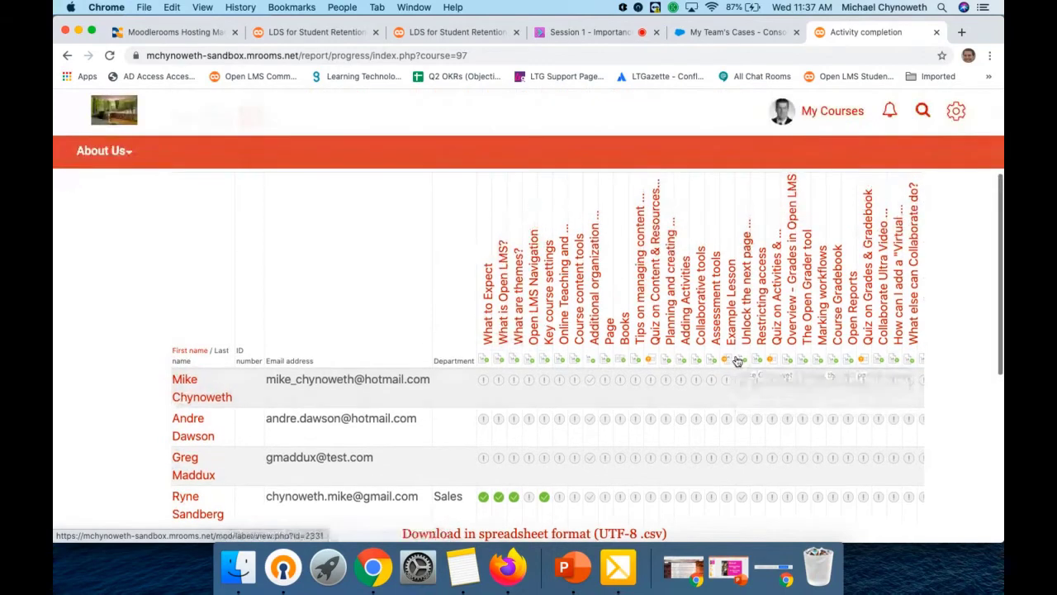
scroll(737, 361, "down", 1)
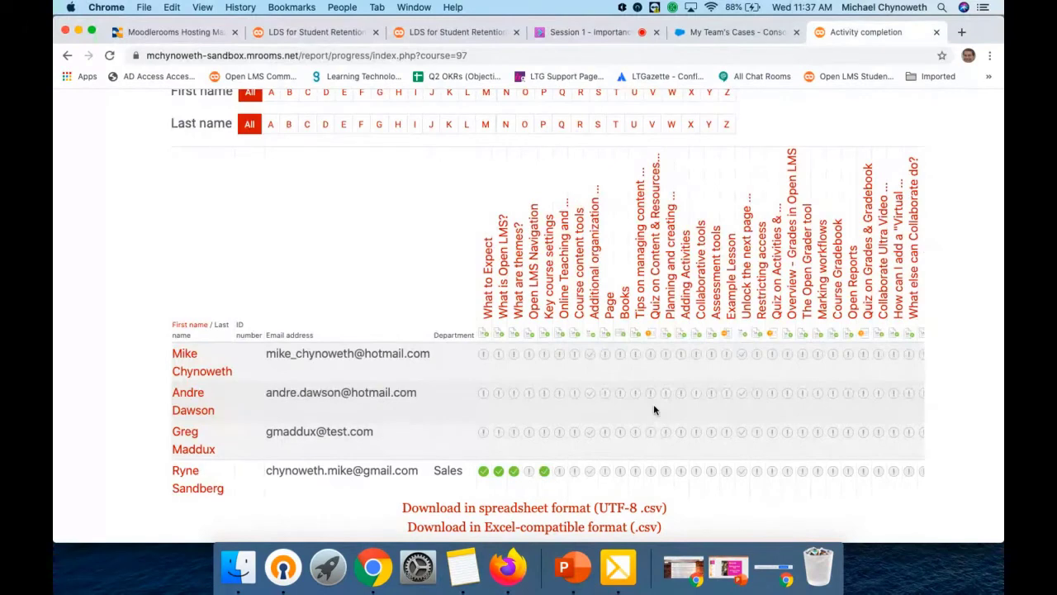
scroll(653, 410, "right", 5)
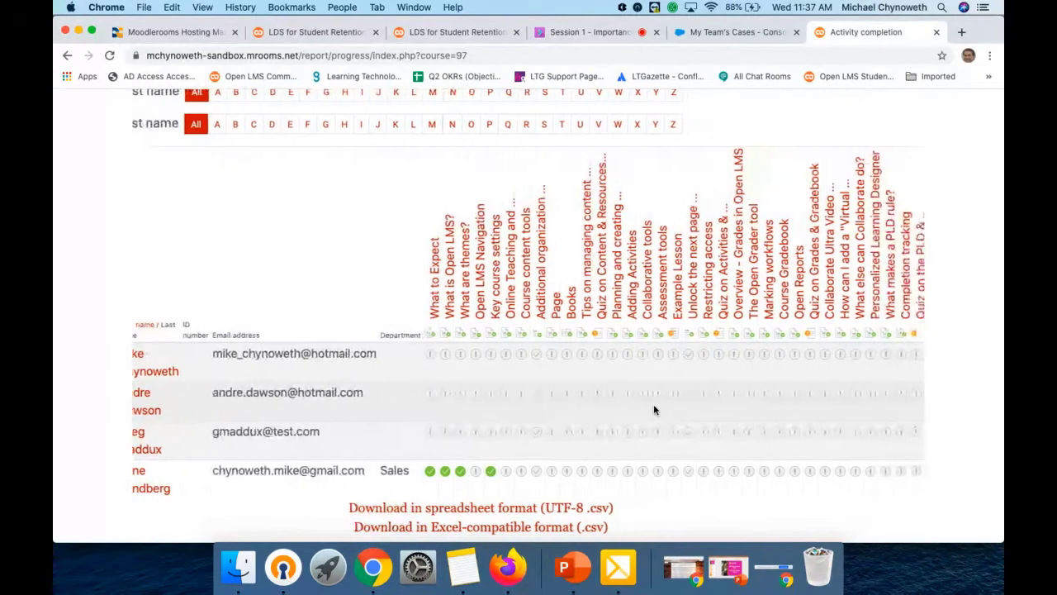
scroll(653, 409, "left", 5)
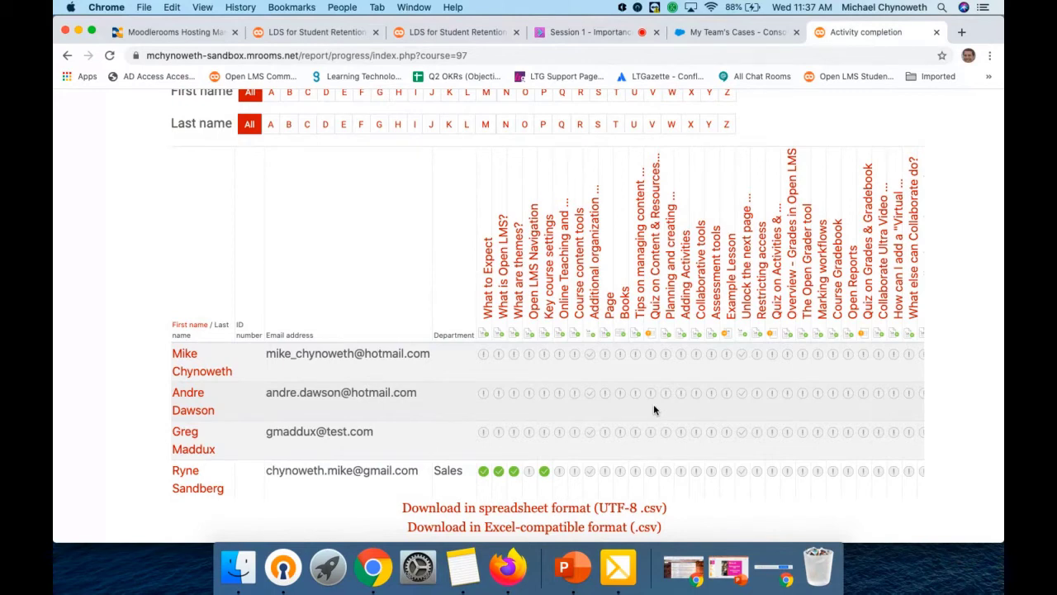
scroll(653, 404, "up", 1)
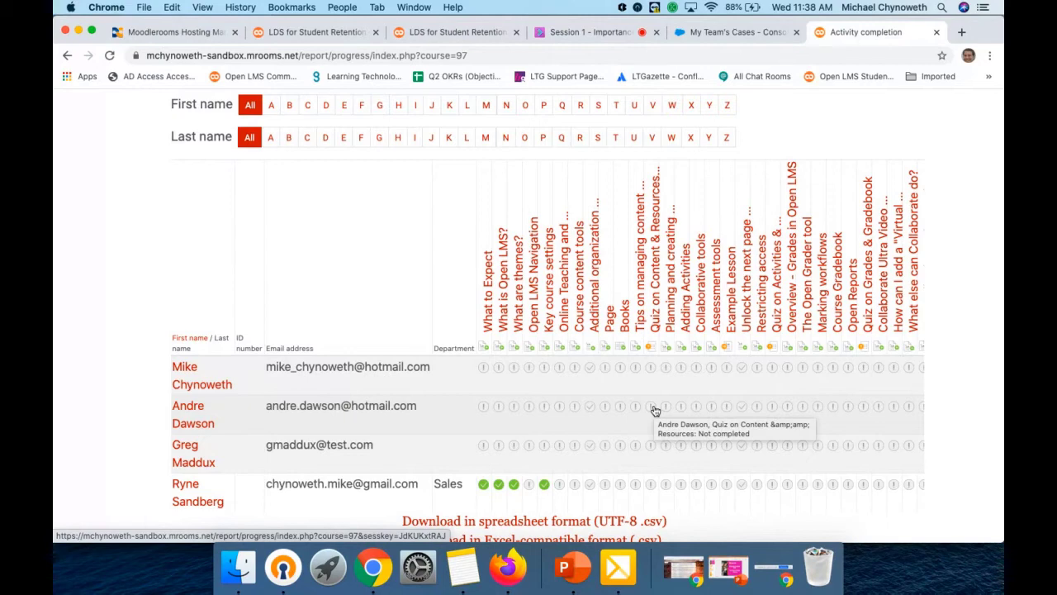
scroll(773, 371, "up", 1)
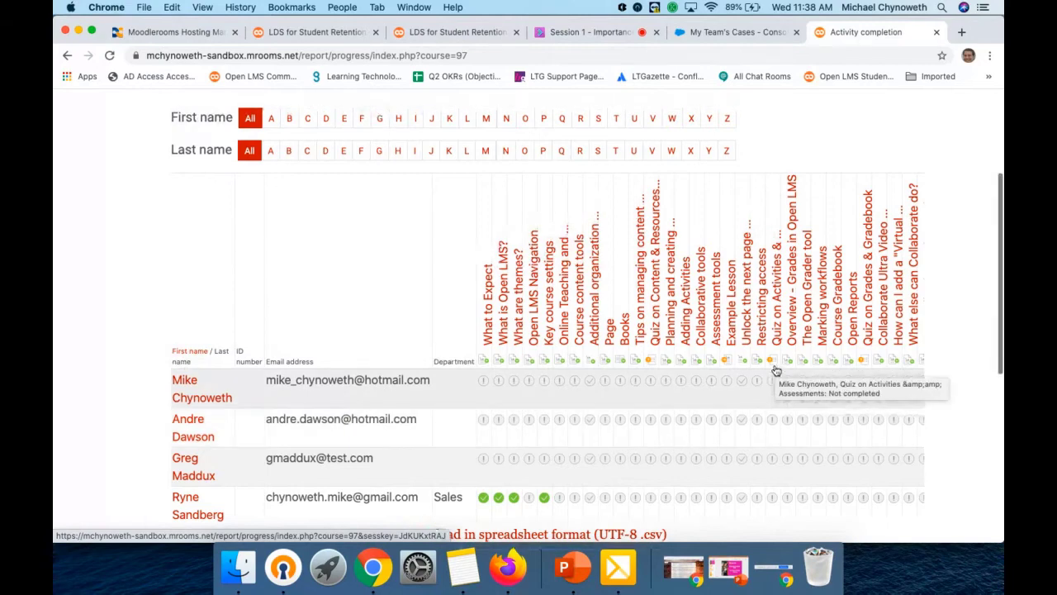
scroll(773, 371, "down", 2)
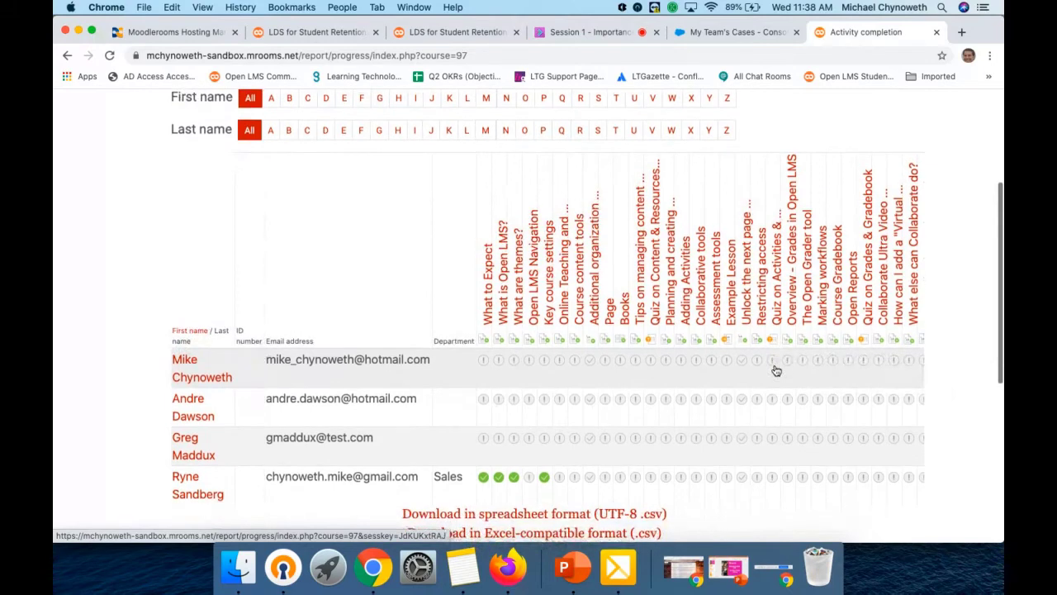
scroll(826, 338, "up", 5)
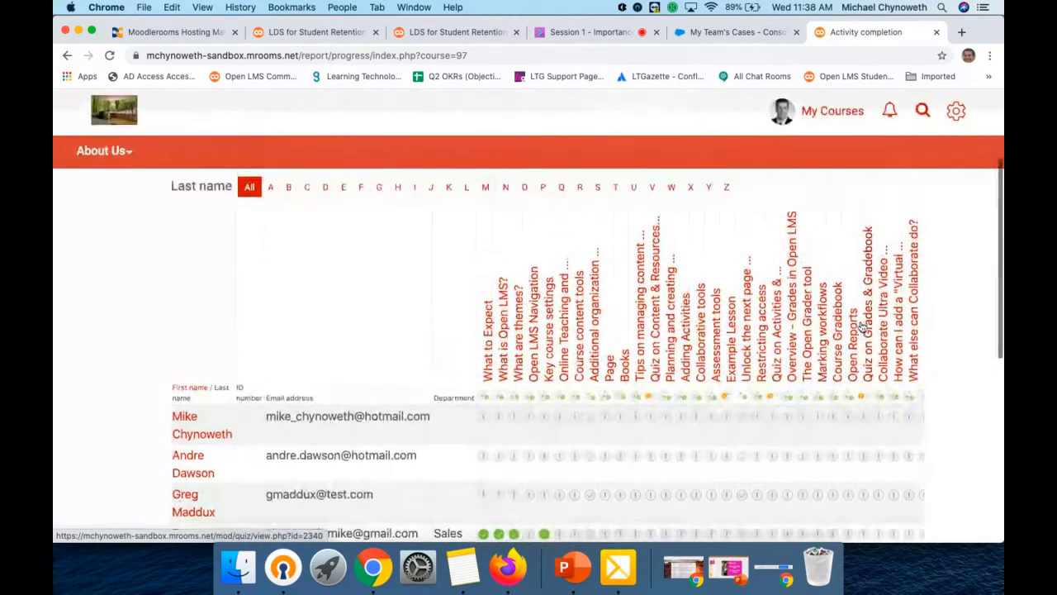
scroll(859, 329, "down", 3)
scroll(862, 328, "down", 3)
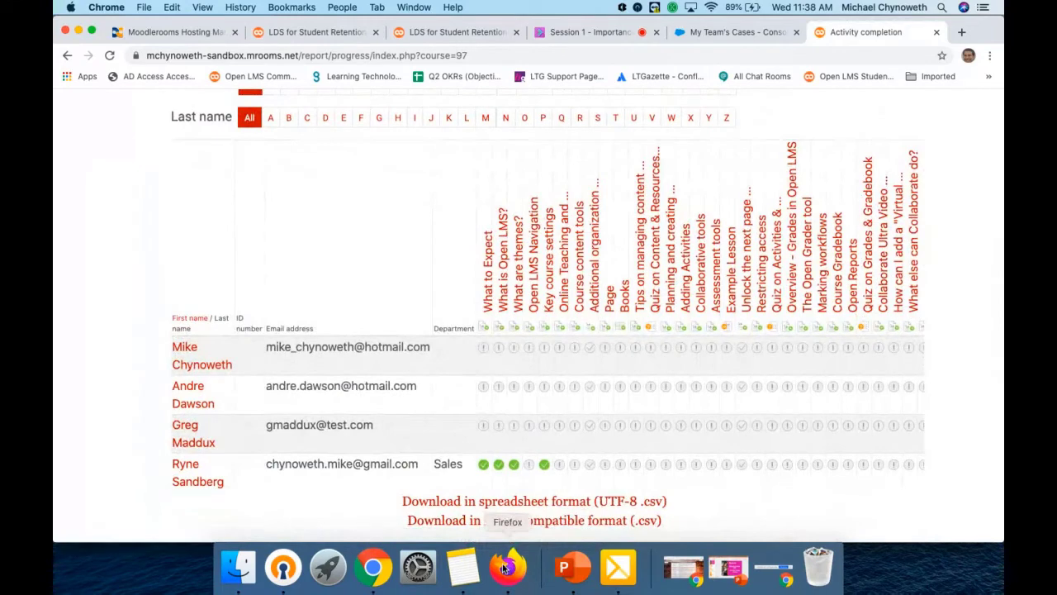
Read the Everyone chat in the Session 1 webinar and switch to the learner's course view in Firefox
left_click(600, 33)
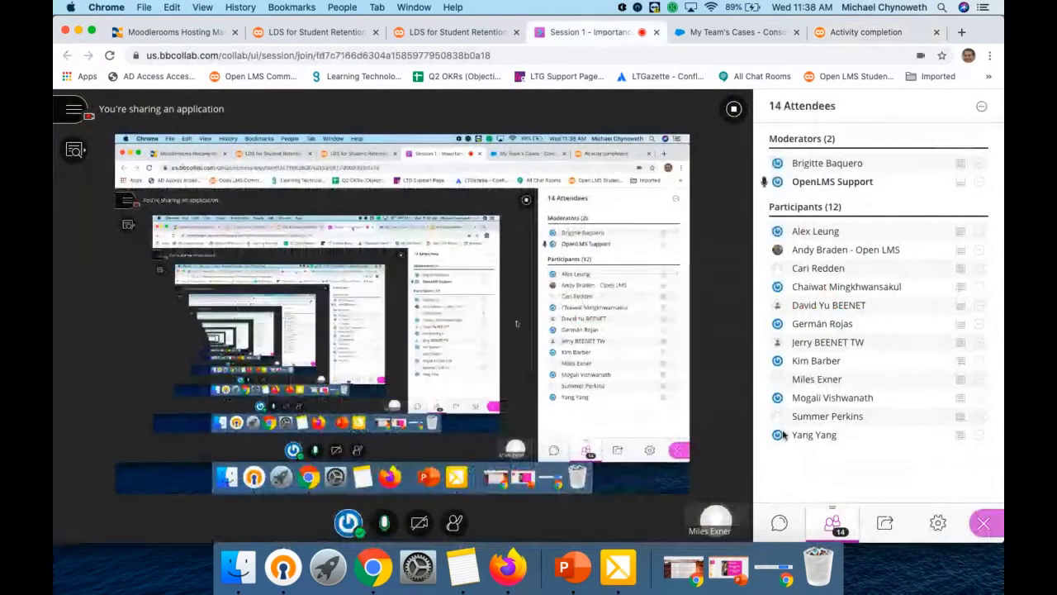
left_click(779, 523)
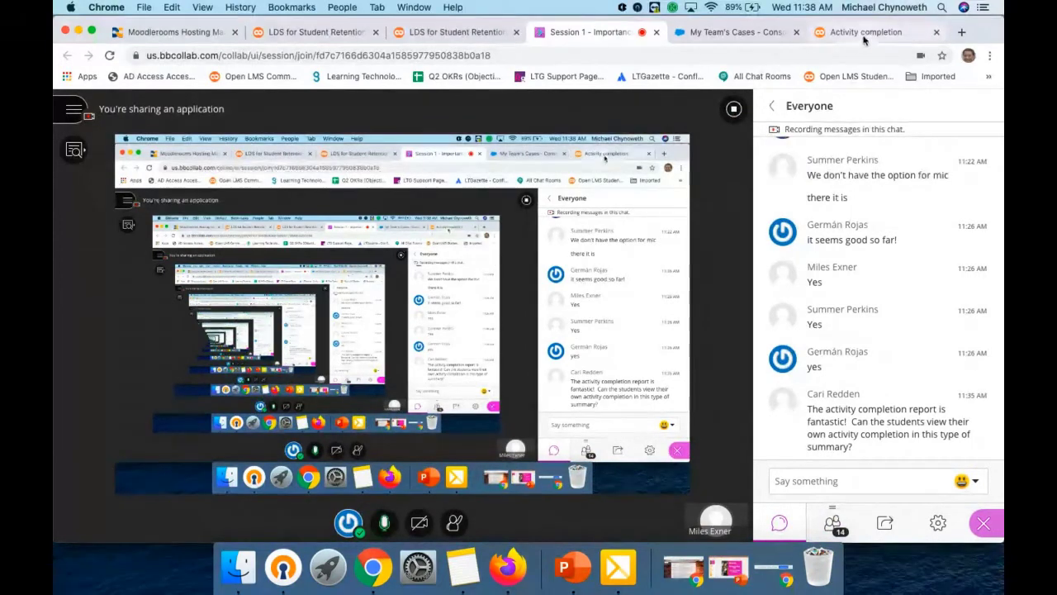
left_click(507, 566)
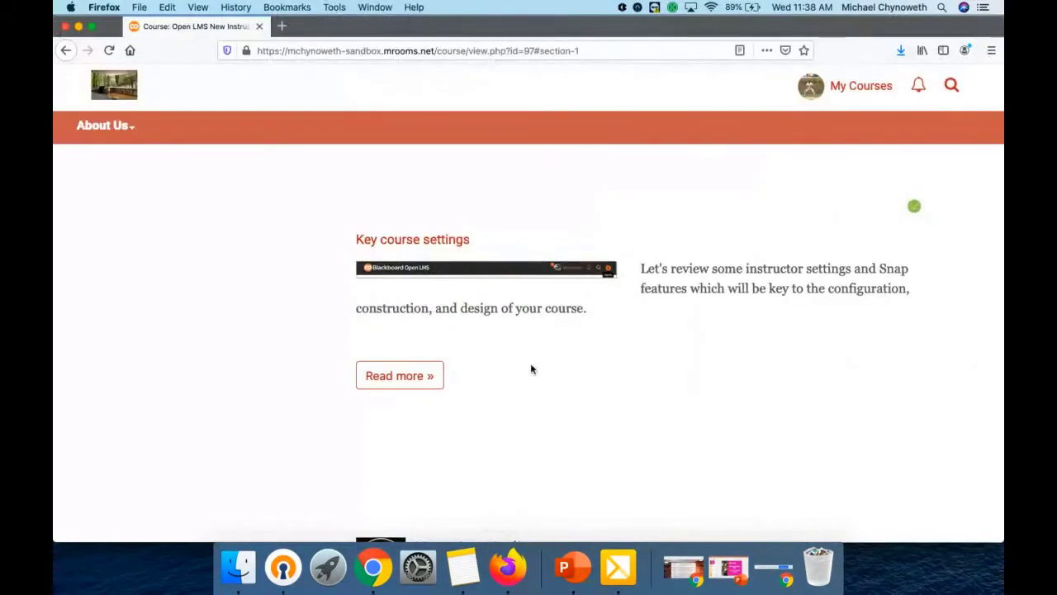
Review the learner's section progress in the course contents and the Themes and Navigation section
scroll(531, 369, "up", 15)
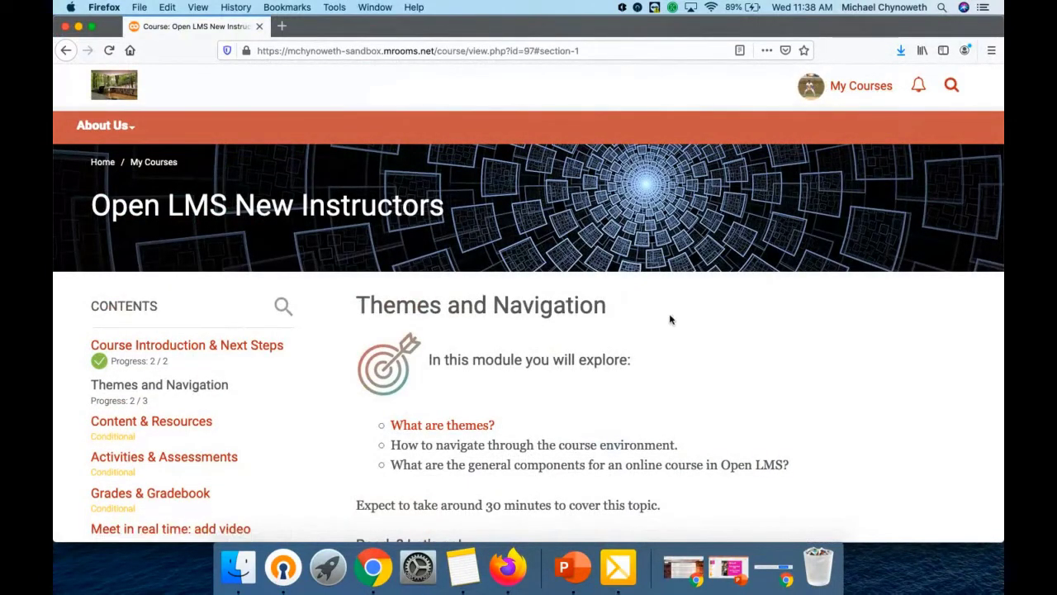
scroll(669, 319, "down", 2)
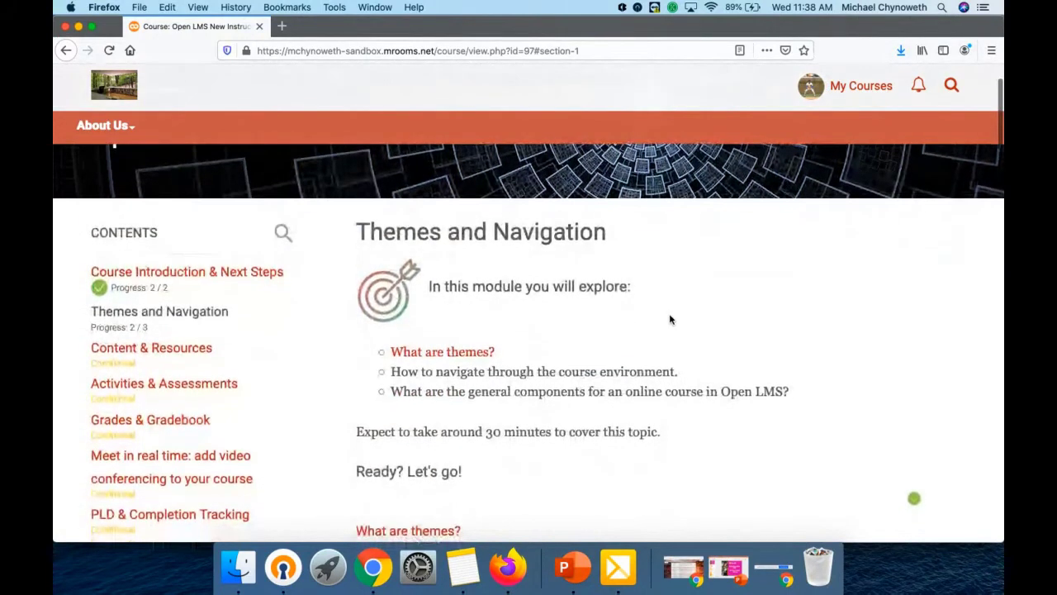
scroll(617, 308, "up", 1)
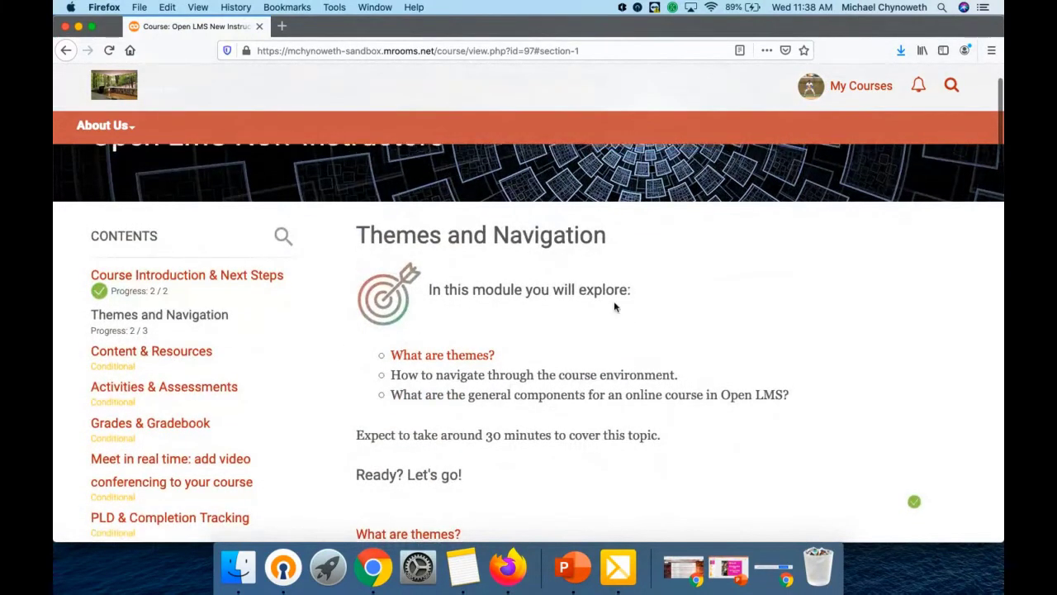
scroll(719, 272, "up", 1)
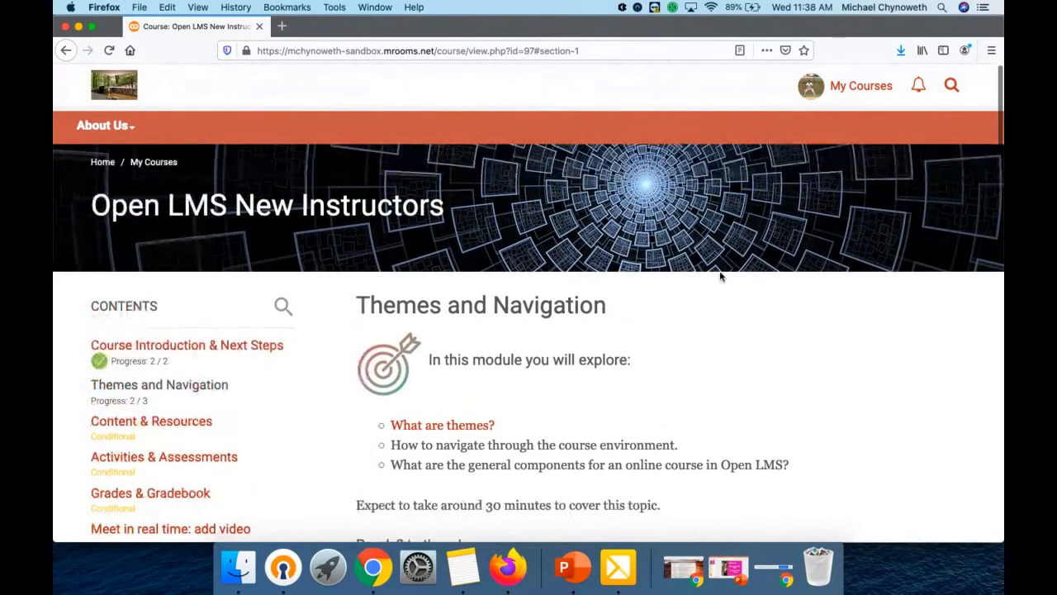
Check the learner's course progress in My Courses and open the Open LMS New Instructors course
left_click(855, 93)
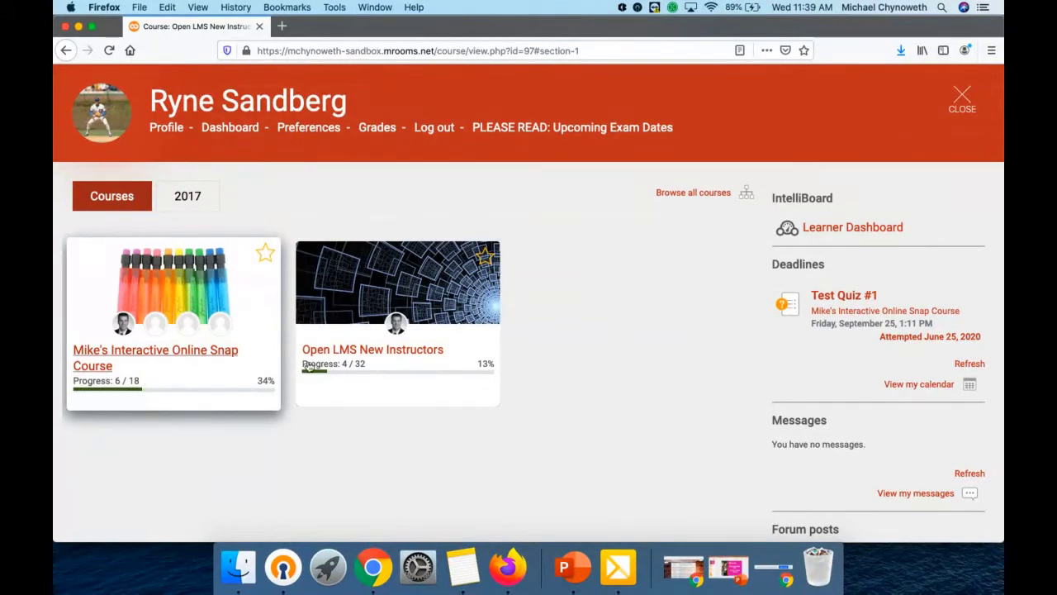
left_click(403, 351)
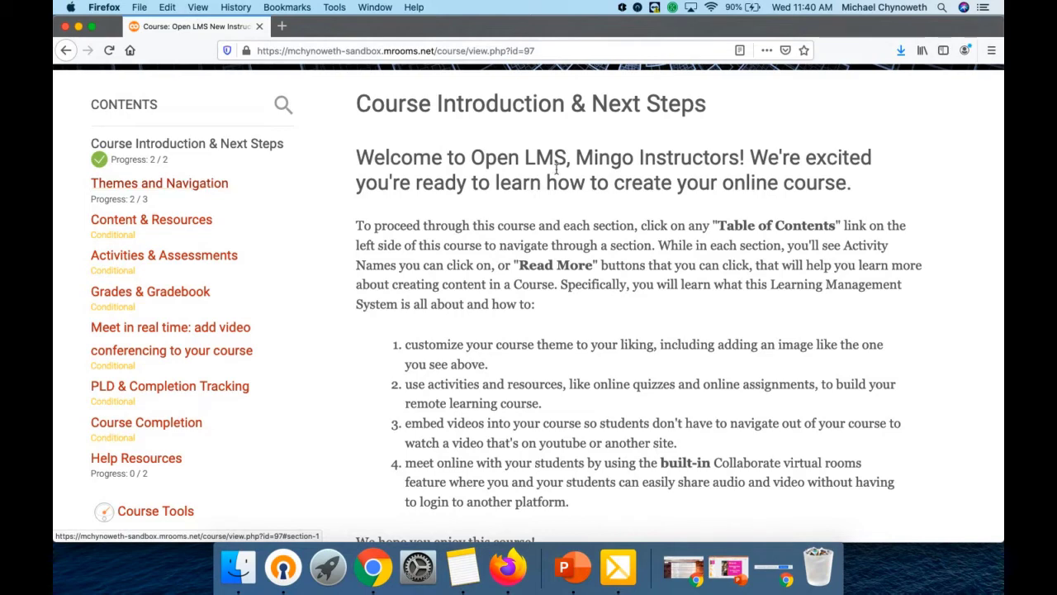
scroll(684, 165, "up", 2)
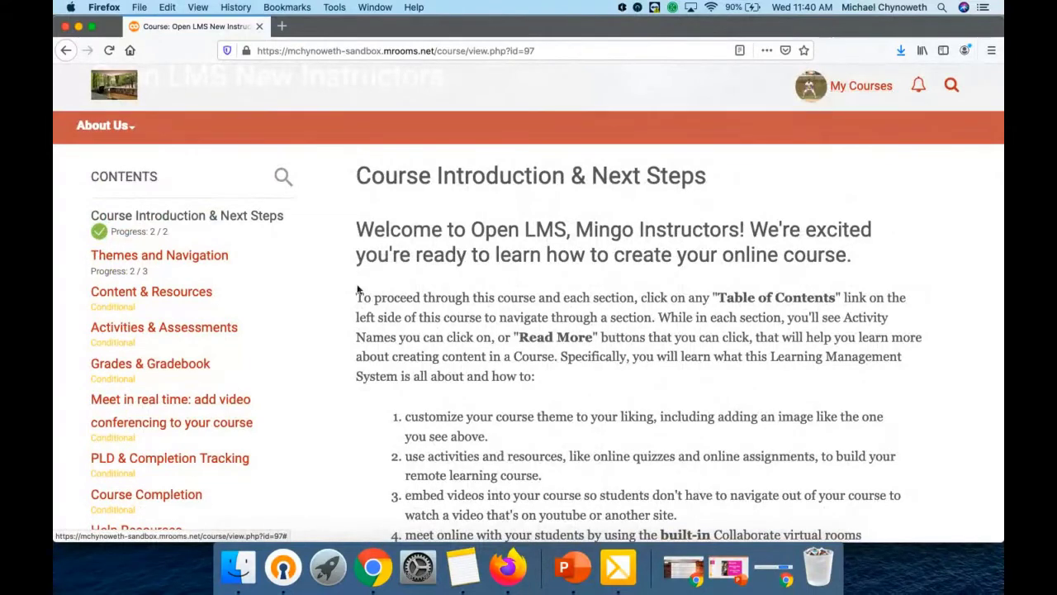
scroll(339, 298, "down", 2)
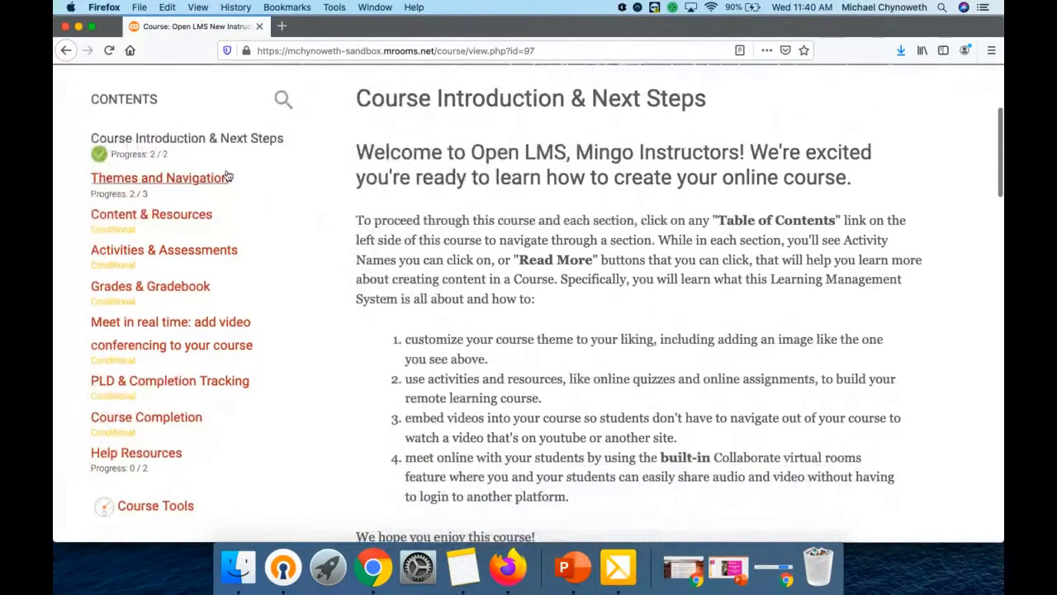
Compare the Content & Resources section's availability date with today's date and return to the Themes and Navigation section
left_click(184, 215)
scroll(314, 364, "down", 1)
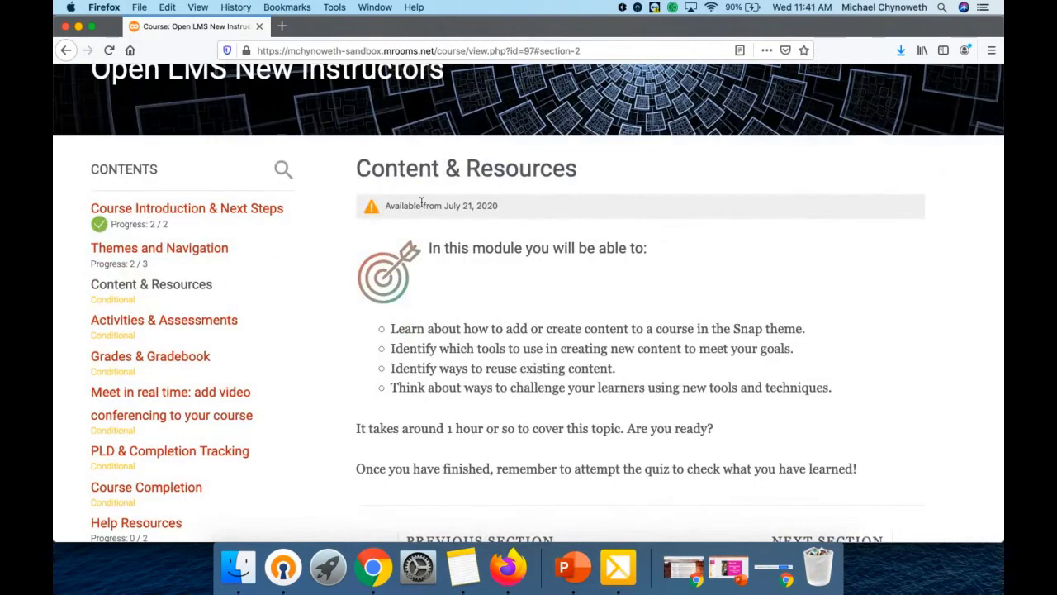
left_click(806, 6)
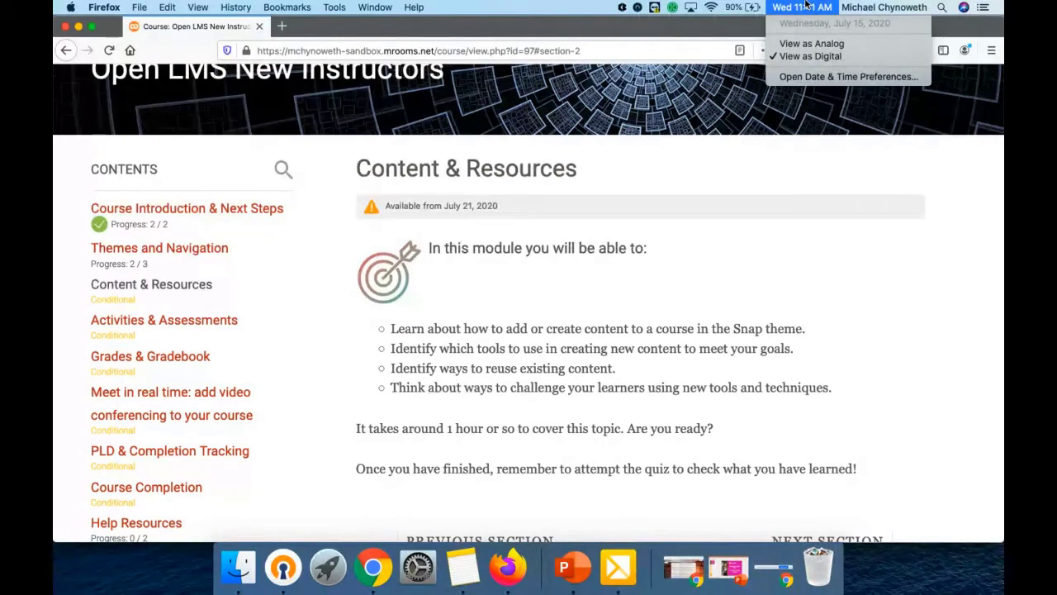
left_click(806, 6)
scroll(456, 314, "up", 3)
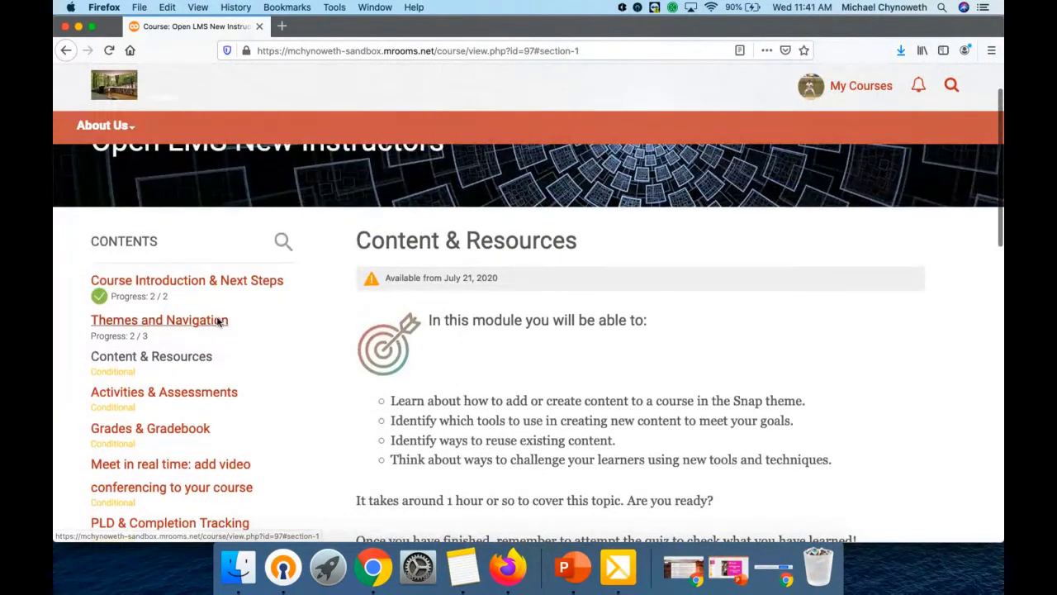
left_click(220, 319)
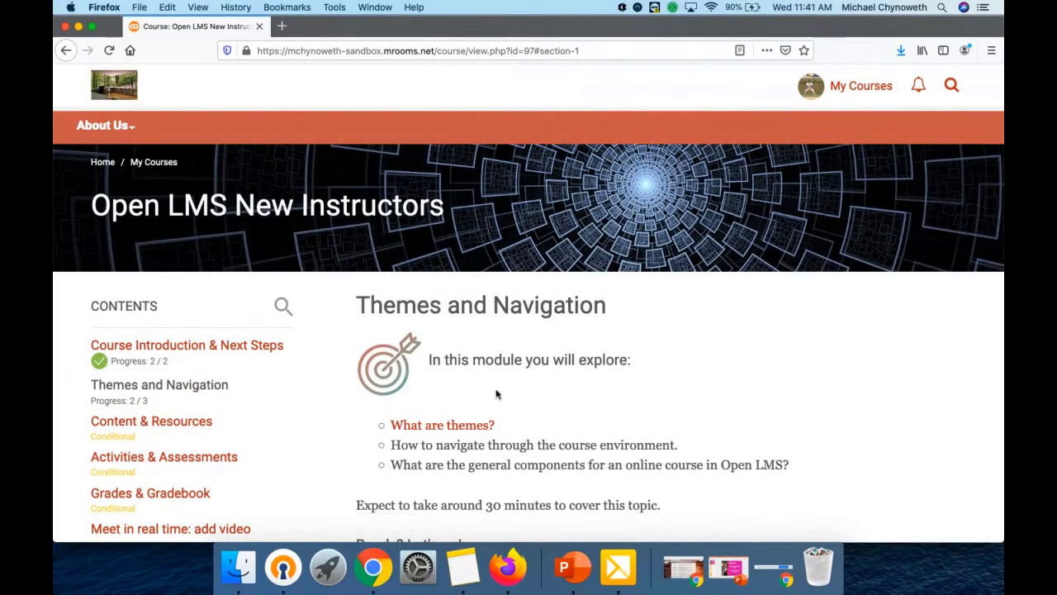
scroll(487, 405, "down", 5)
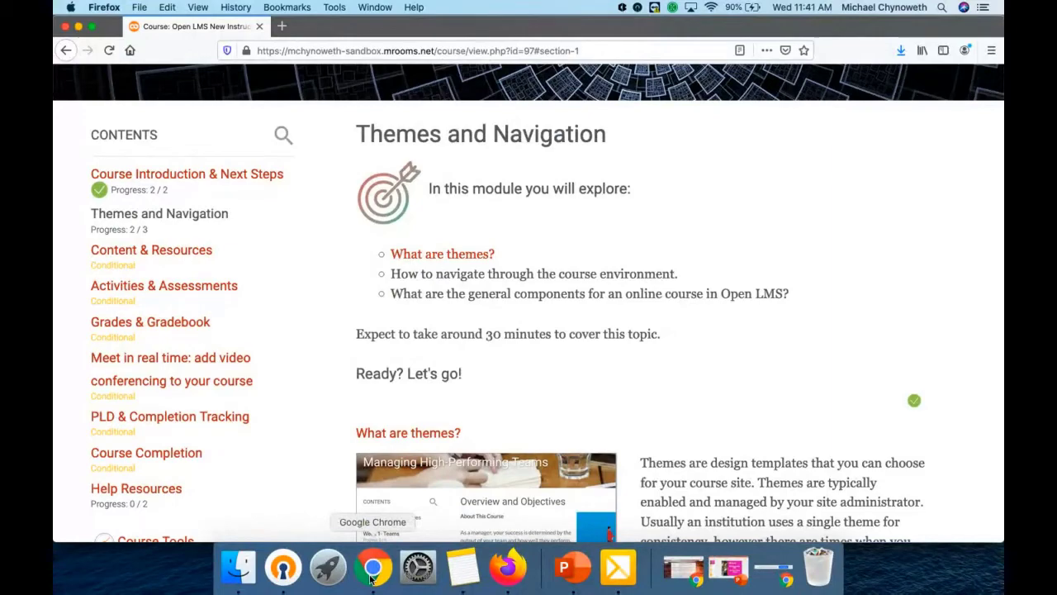
Read the new Everyone chat messages in Chrome's webinar, reviewing the learner's Themes and Navigation progress in Firefox between checks
left_click(371, 578)
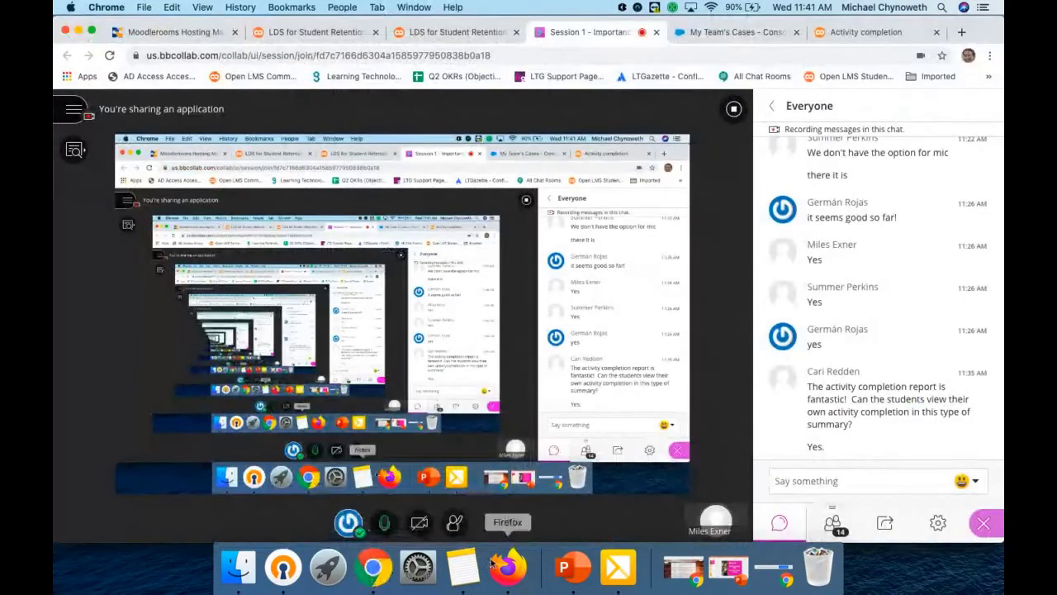
left_click(507, 568)
scroll(248, 371, "down", 5)
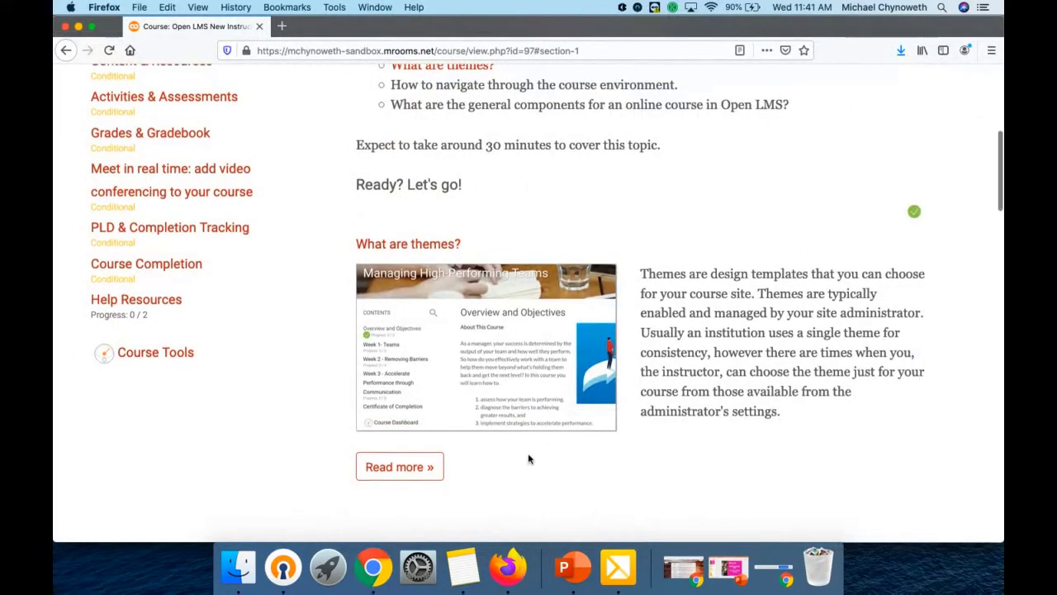
scroll(528, 453, "up", 2)
scroll(527, 452, "up", 4)
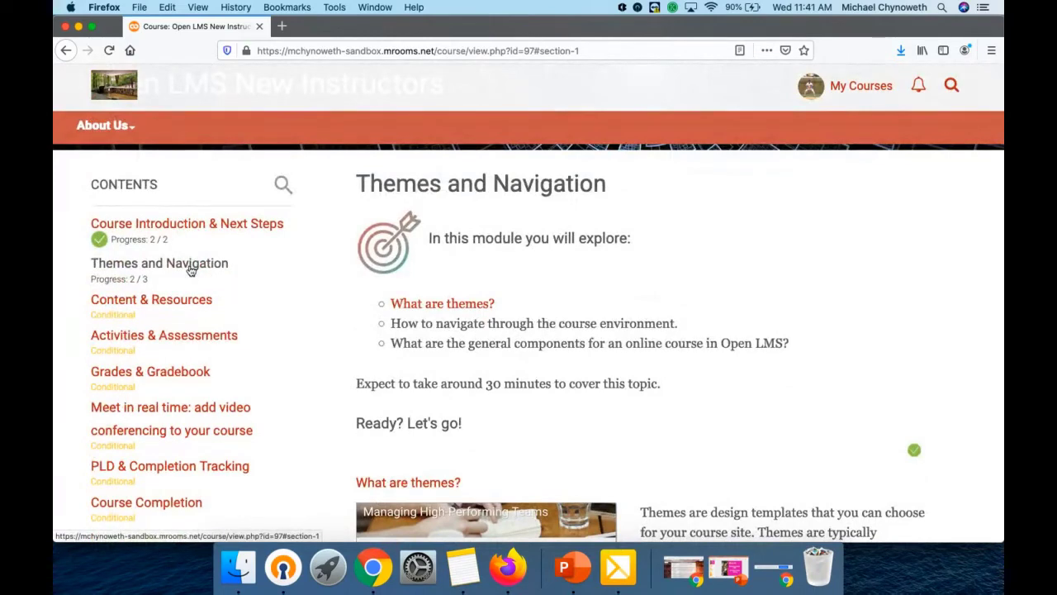
left_click(372, 566)
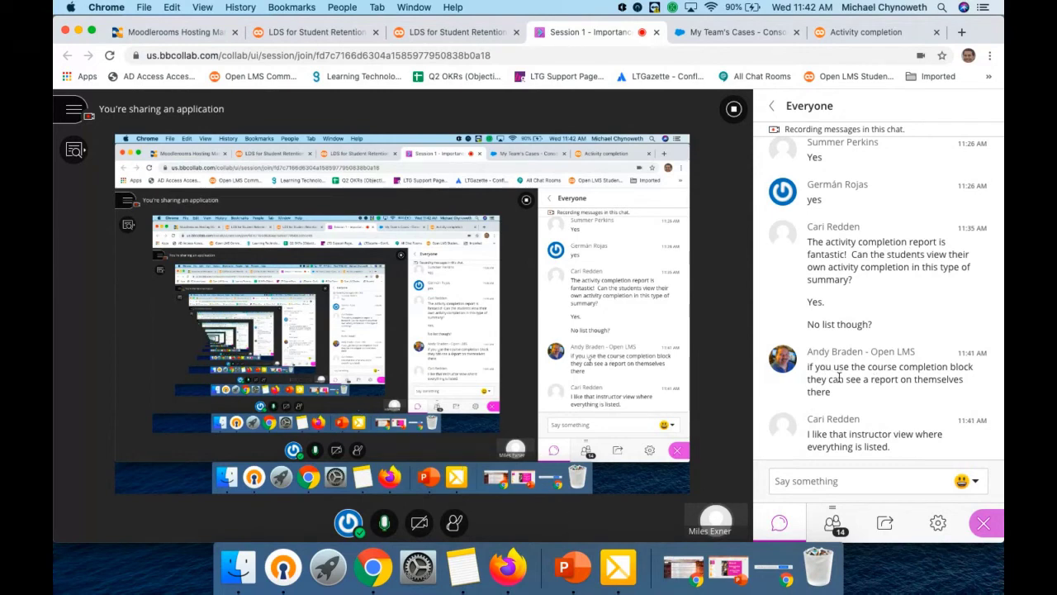
left_click(509, 568)
Open the learner's Course Tools page and examine the Course completion status block and its required criteria
scroll(198, 374, "down", 4)
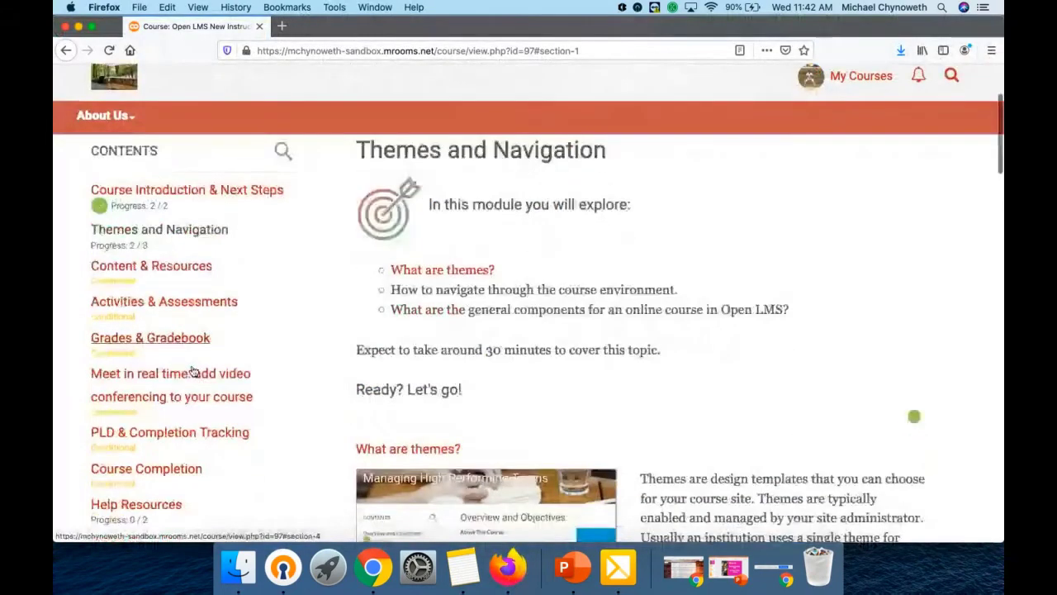
left_click(165, 438)
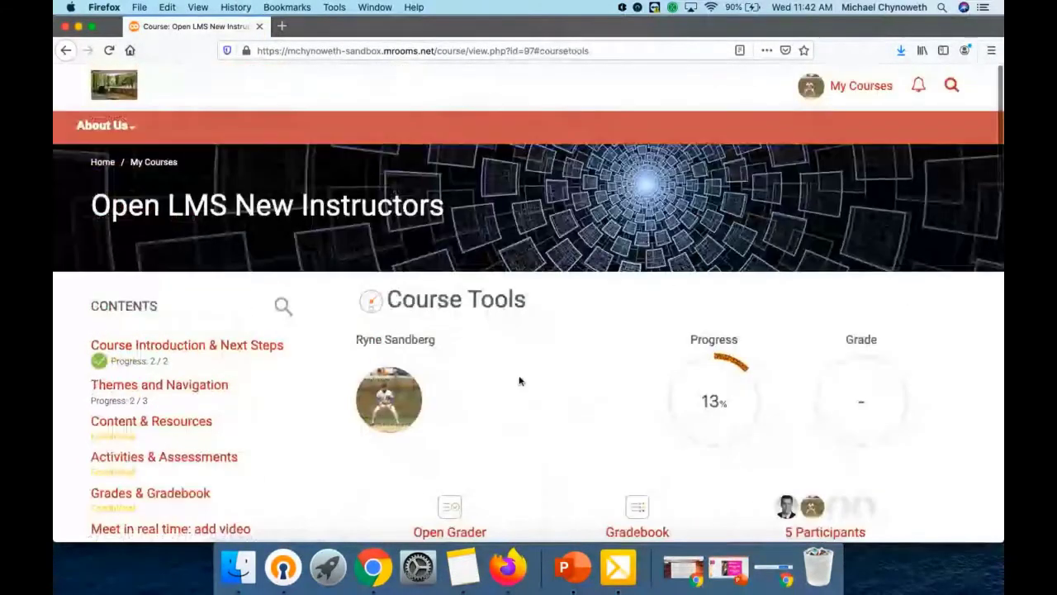
scroll(519, 381, "down", 5)
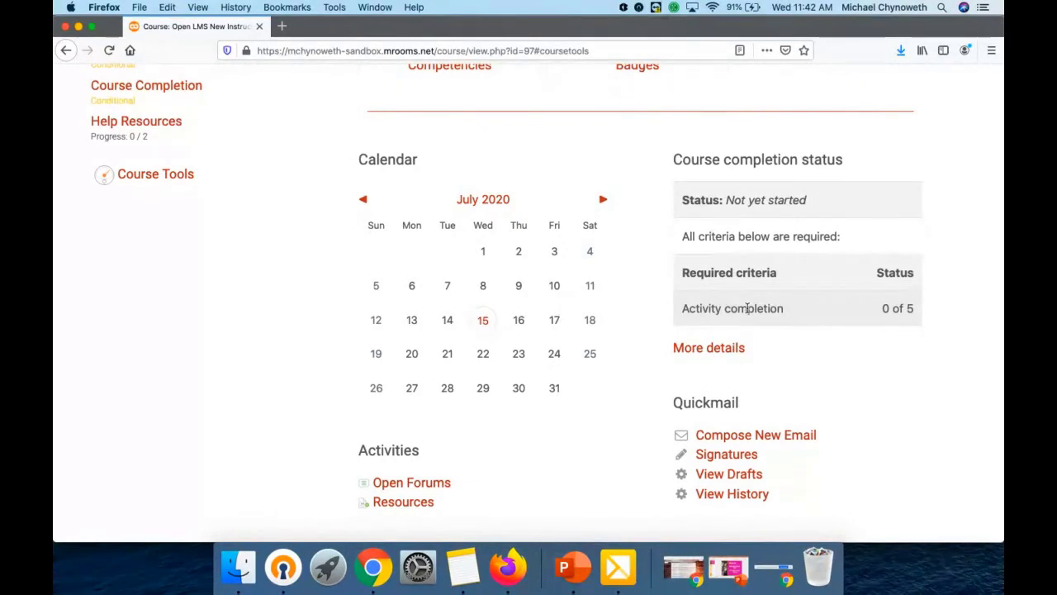
scroll(747, 310, "up", 1)
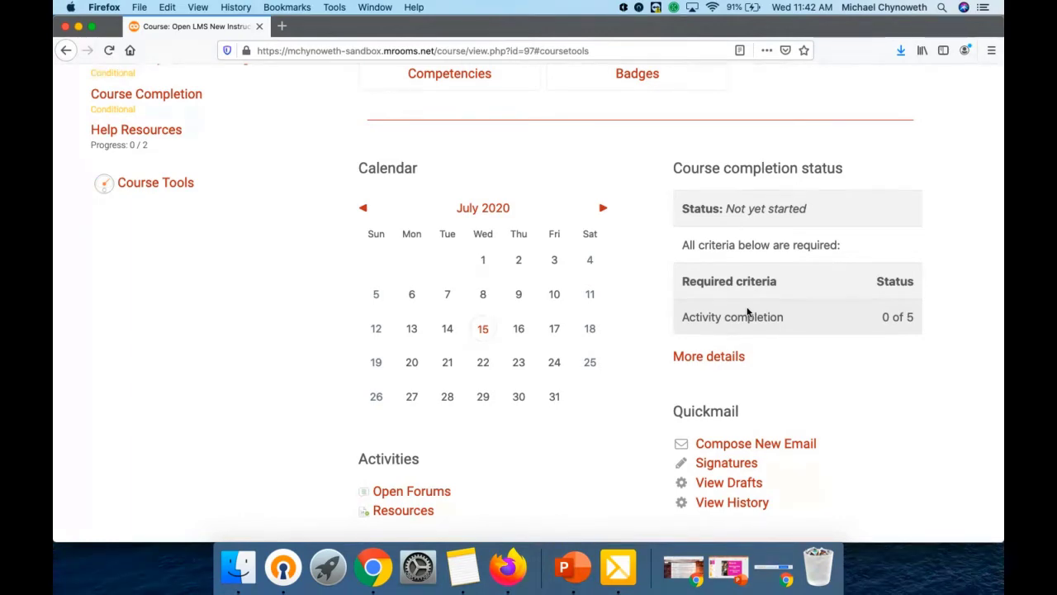
scroll(748, 312, "up", 1)
scroll(767, 275, "down", 1)
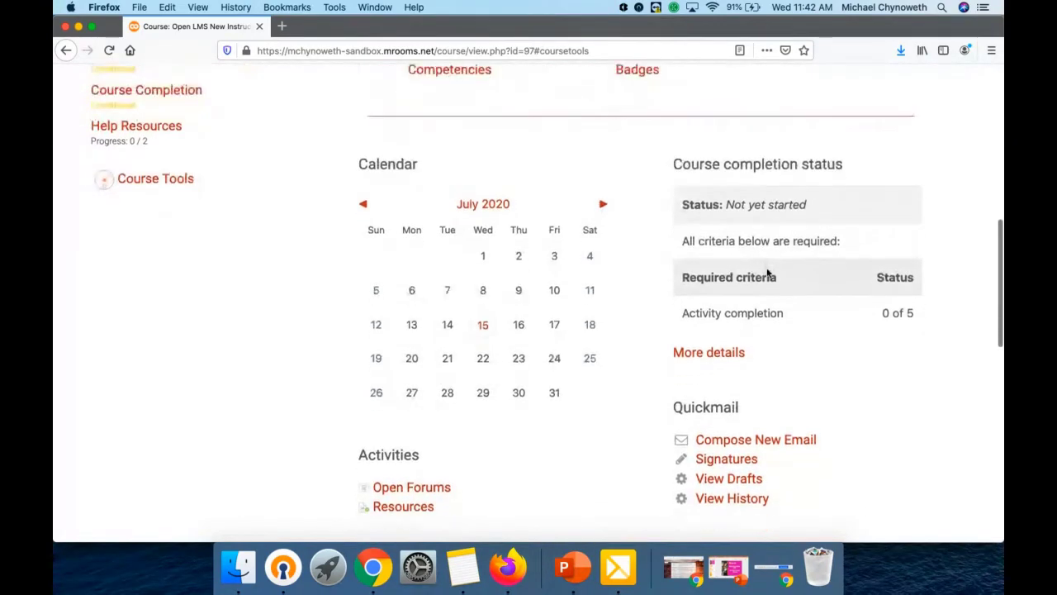
Review the learner's Course Tools page around the Course completion status block and read the Everyone chat in Chrome's webinar
scroll(767, 275, "down", 3)
scroll(766, 274, "up", 5)
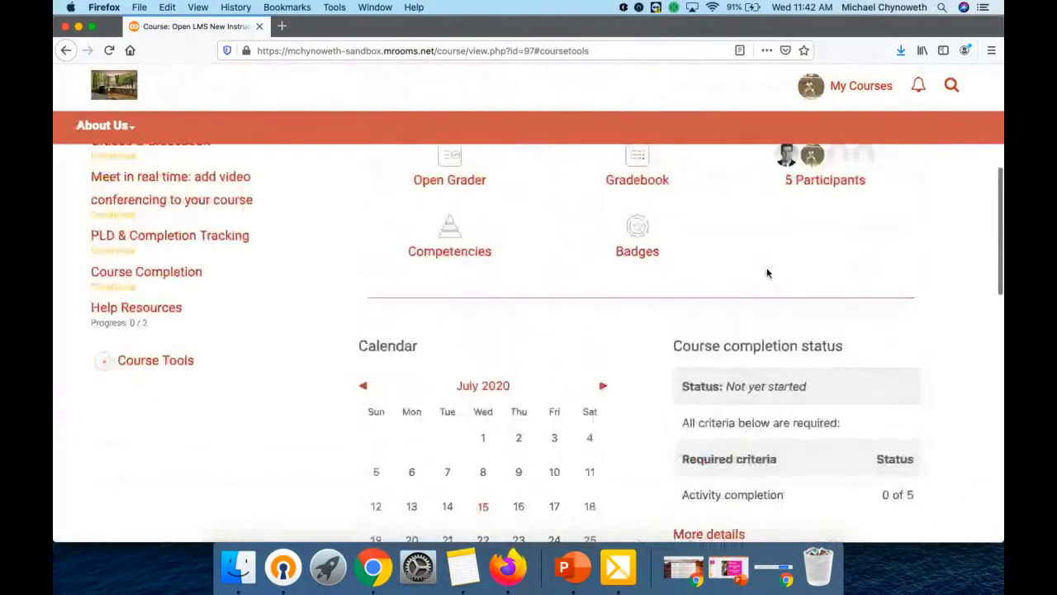
scroll(766, 273, "up", 3)
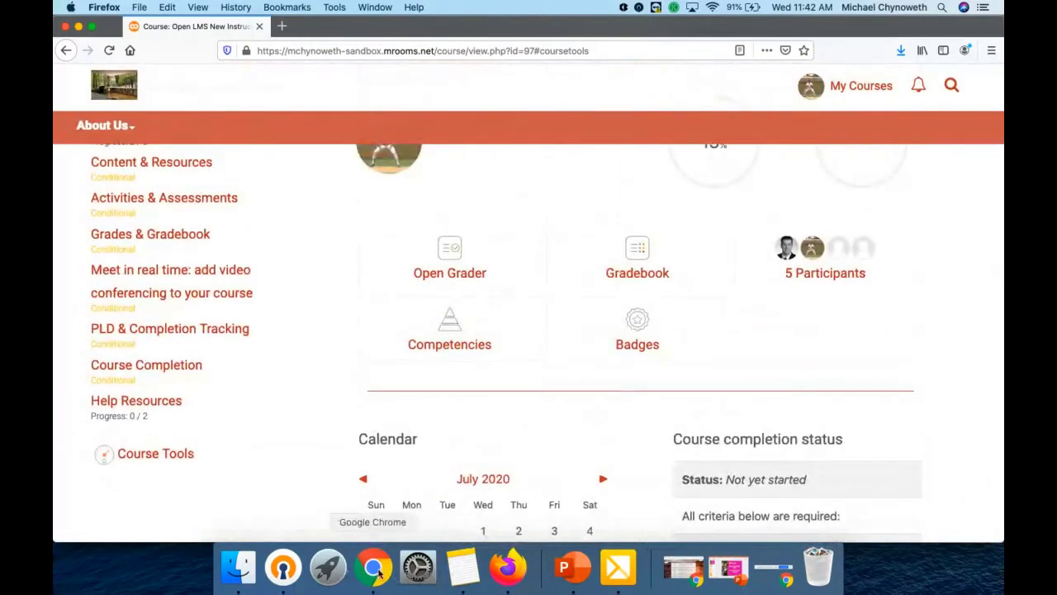
left_click(378, 570)
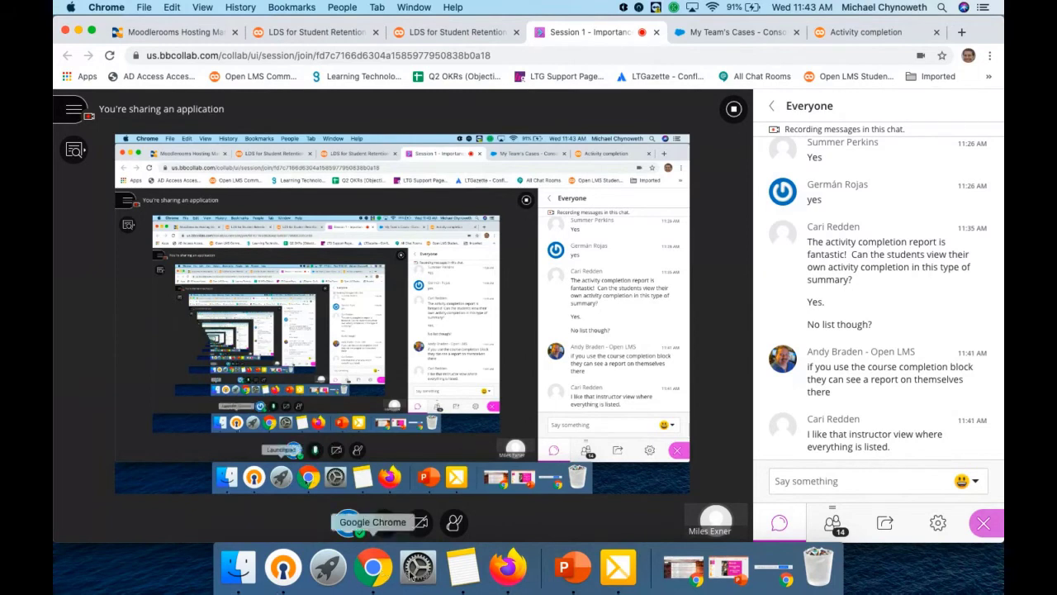
Return to Firefox and check the learner's progress on Course Tools and in the My Courses overview, closing the overview
left_click(507, 564)
left_click(175, 453)
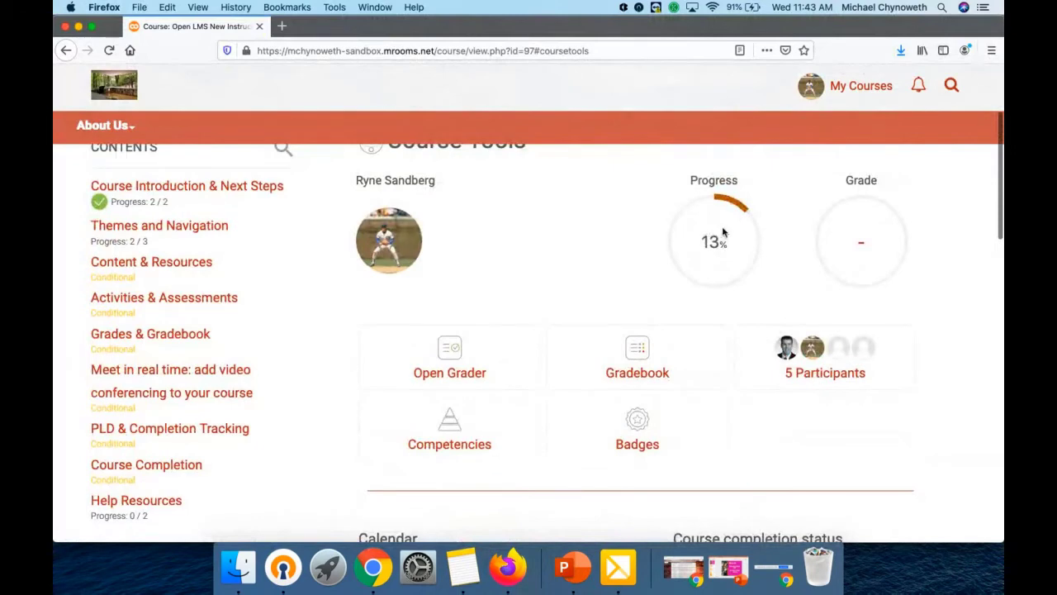
left_click(855, 87)
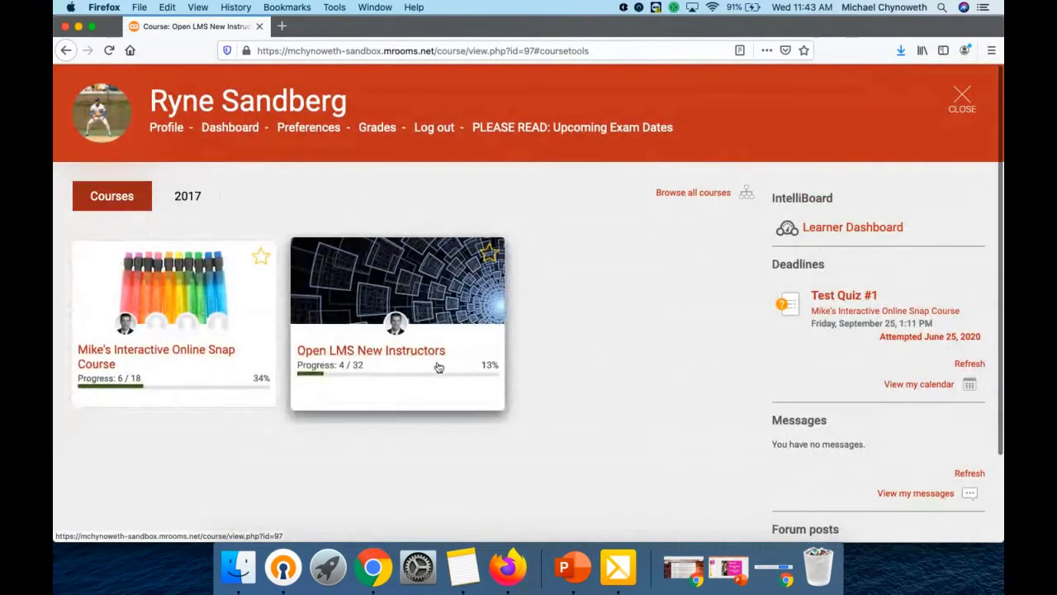
left_click(960, 99)
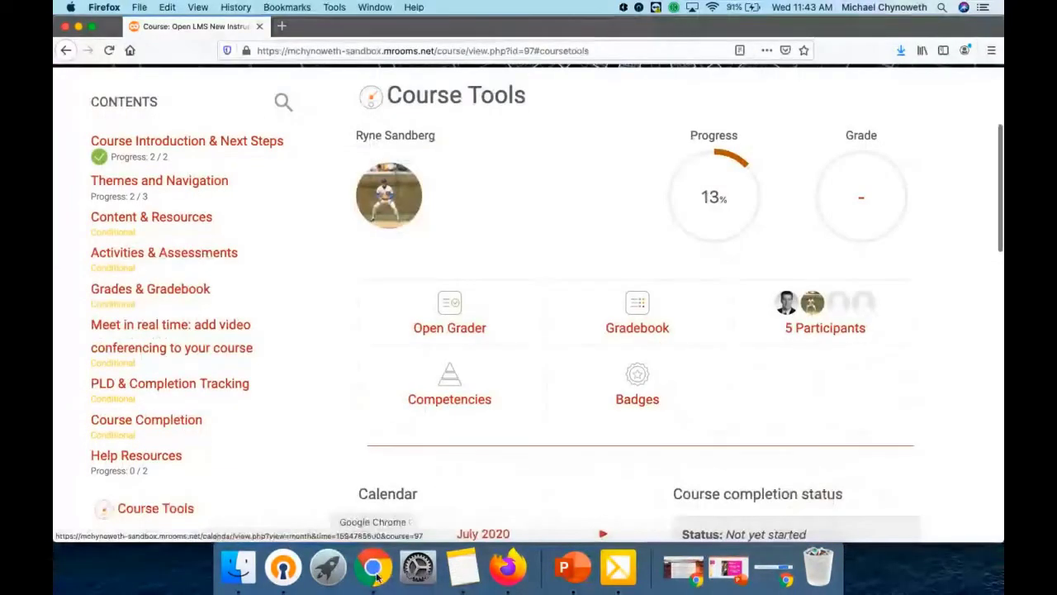
Read the new Everyone chat messages about the course completion block in Chrome, returning to the learner's Course Tools page in Firefox between checks
left_click(375, 567)
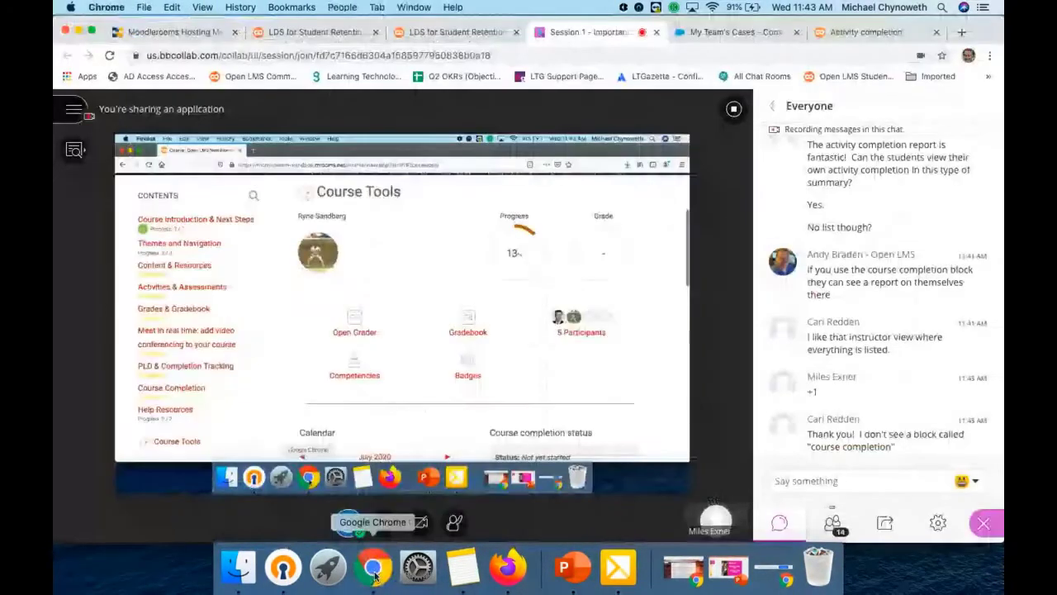
left_click(789, 482)
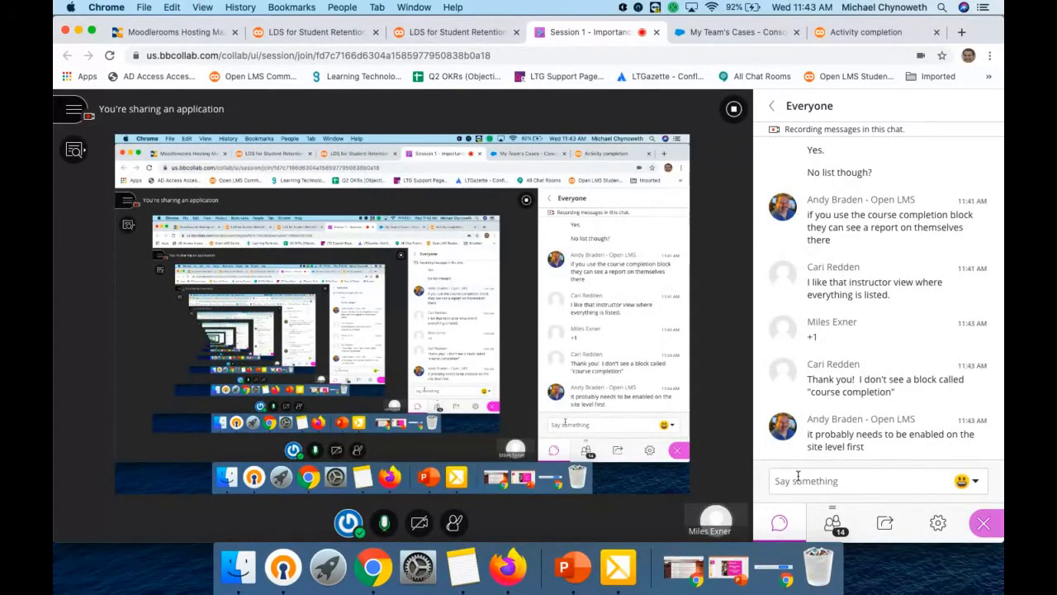
left_click(510, 567)
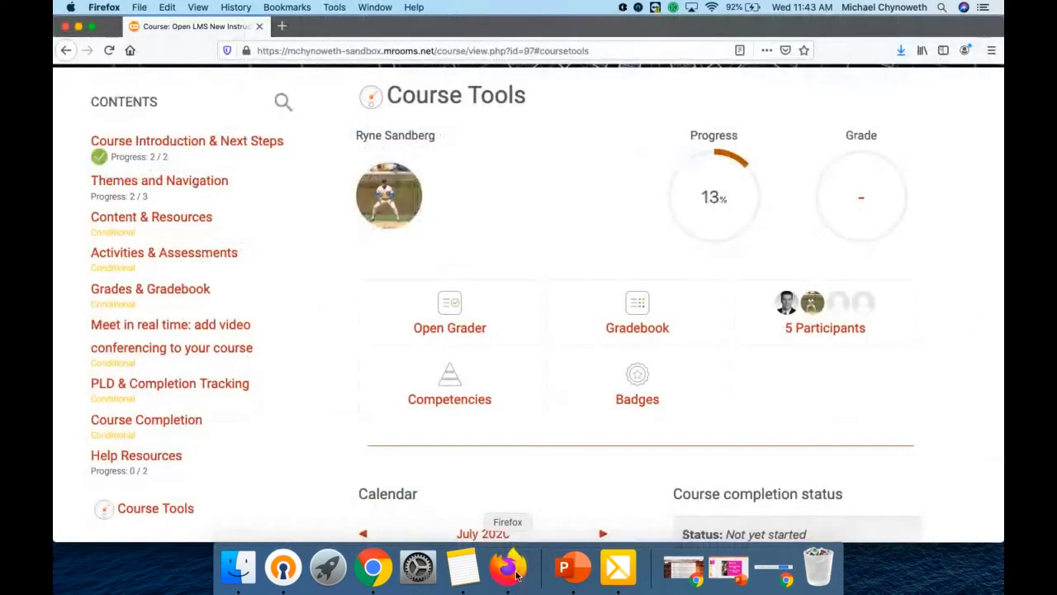
scroll(607, 322, "up", 1)
scroll(607, 322, "up", 1)
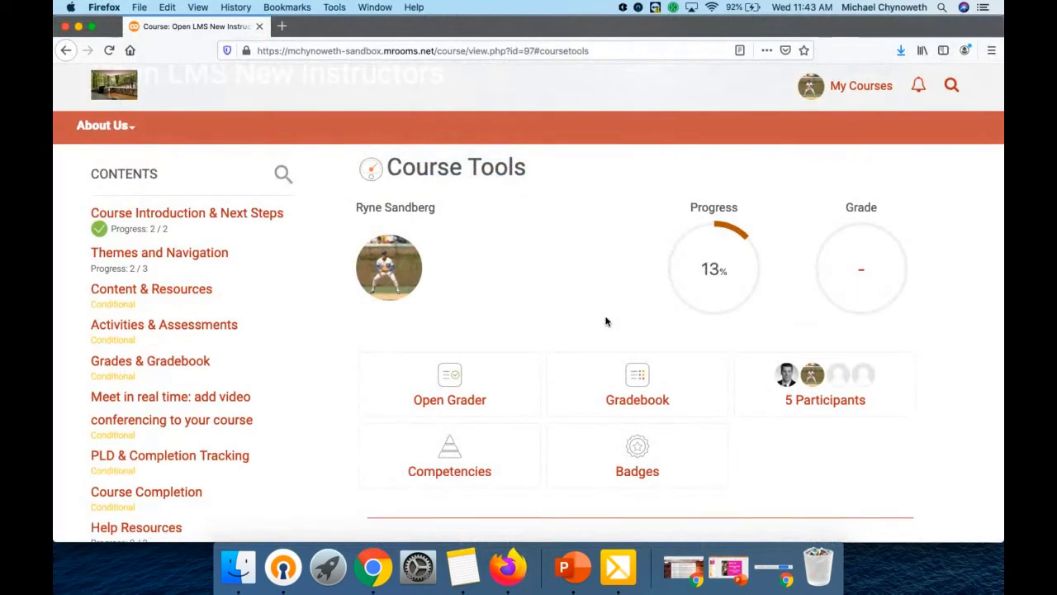
left_click(390, 563)
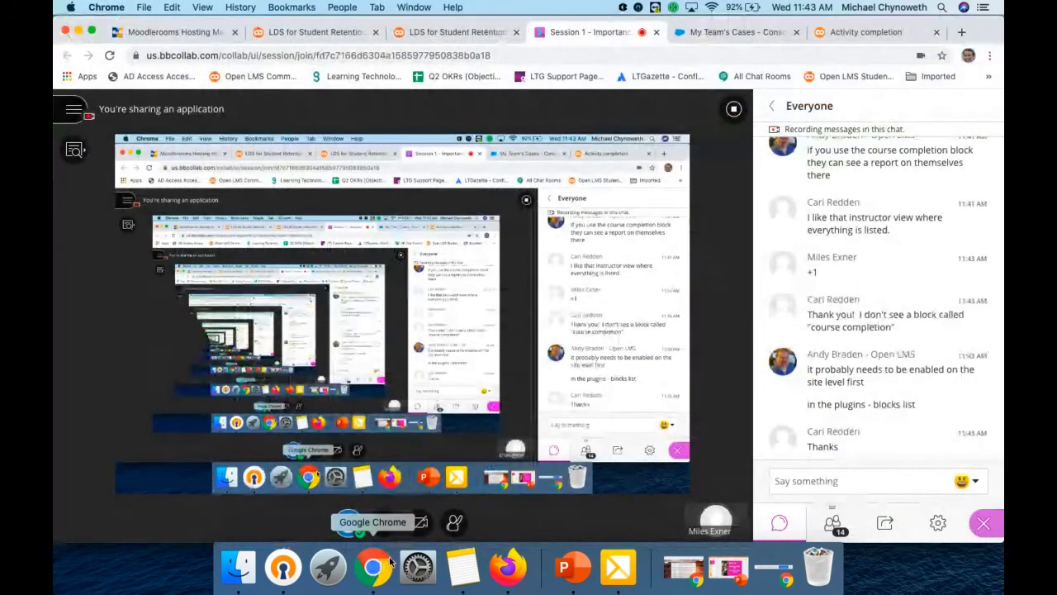
left_click(507, 566)
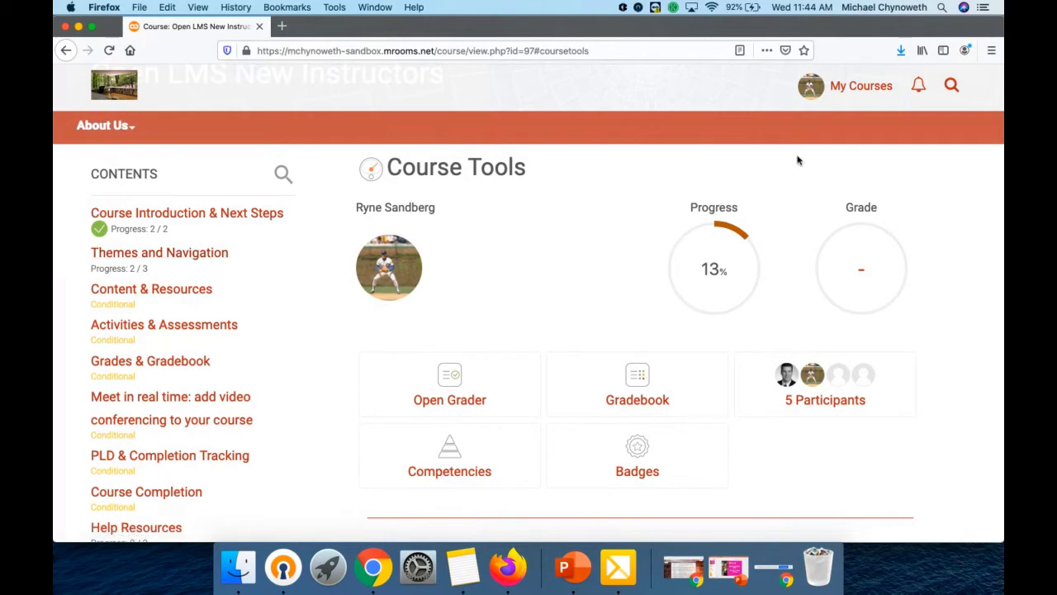
Switch to Chrome and open the Open LMS New Instructors course page from the Activity completion report
left_click(373, 567)
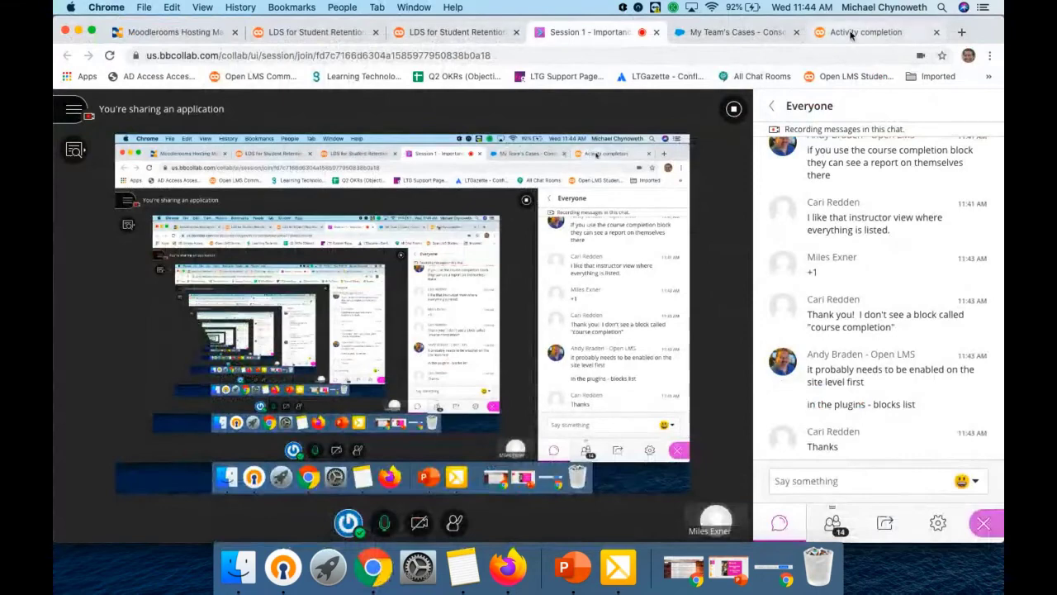
left_click(908, 32)
scroll(886, 155, "up", 5)
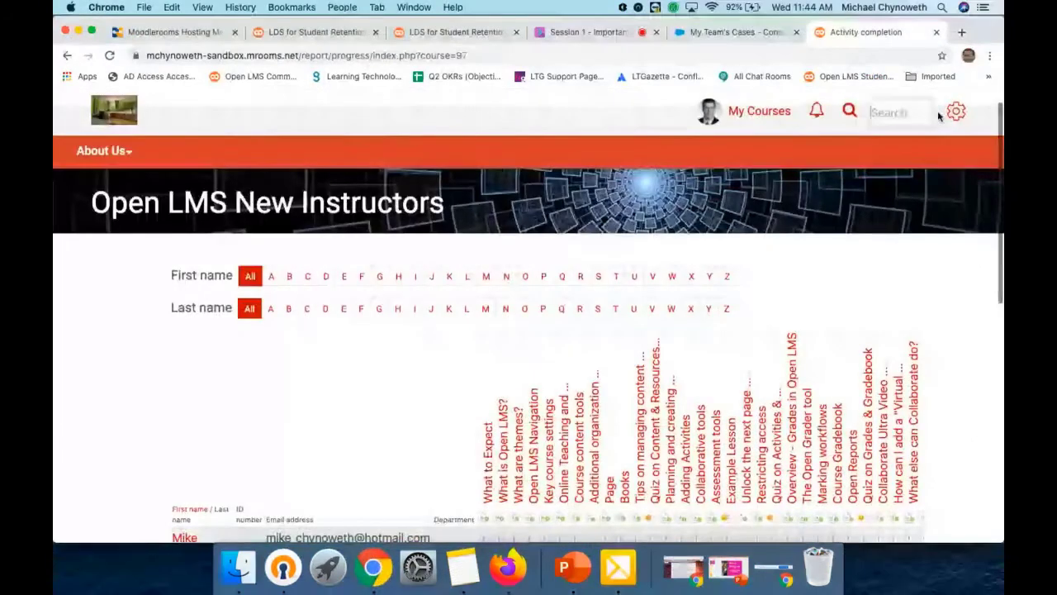
scroll(829, 154, "up", 1)
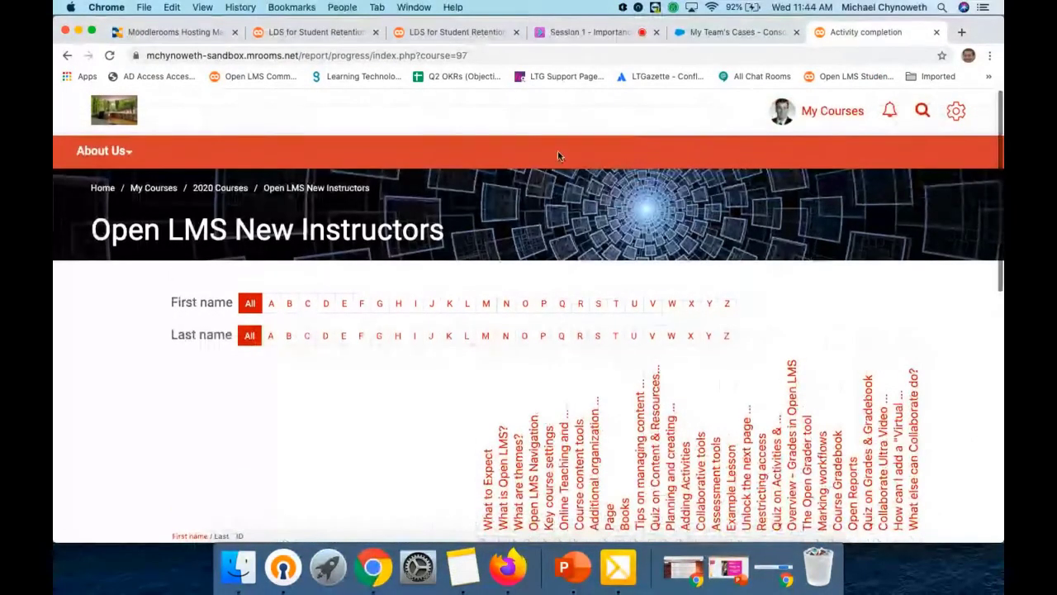
left_click(327, 190)
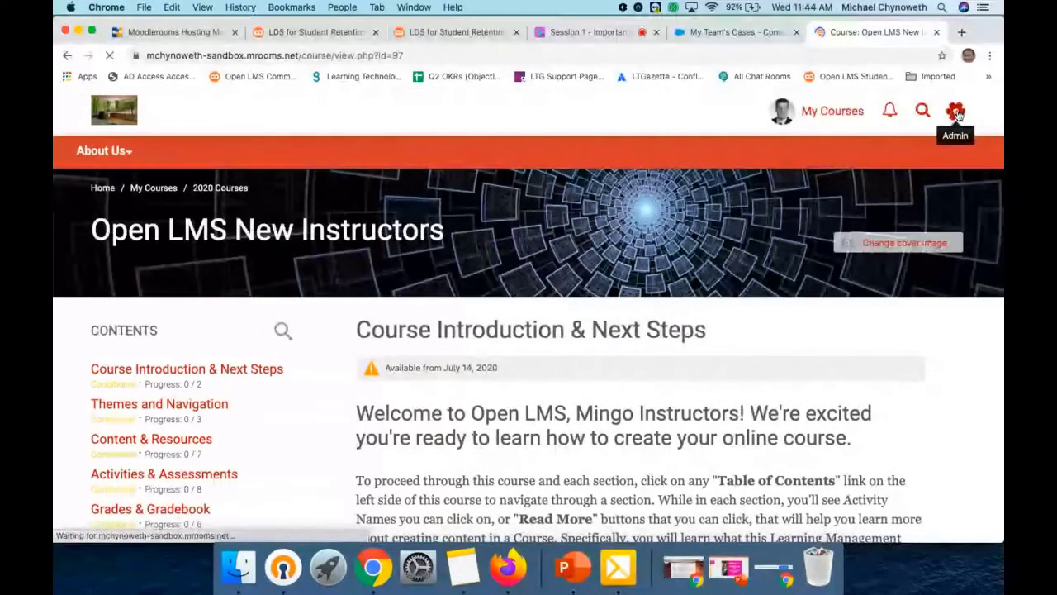
Edit the Open LMS New Instructors course settings and set the course format to Weekly format
left_click(955, 114)
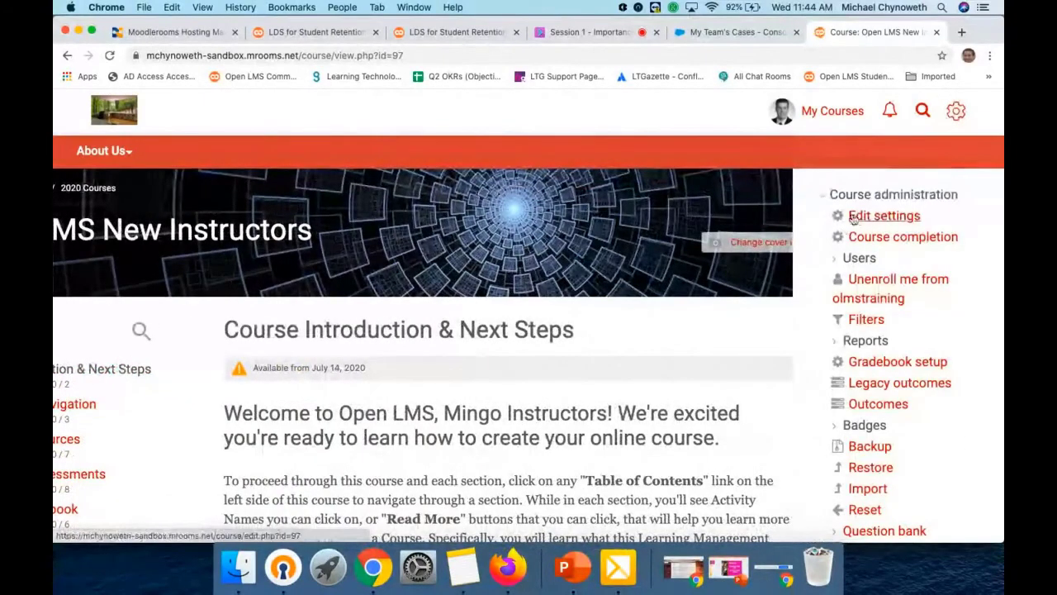
left_click(859, 217)
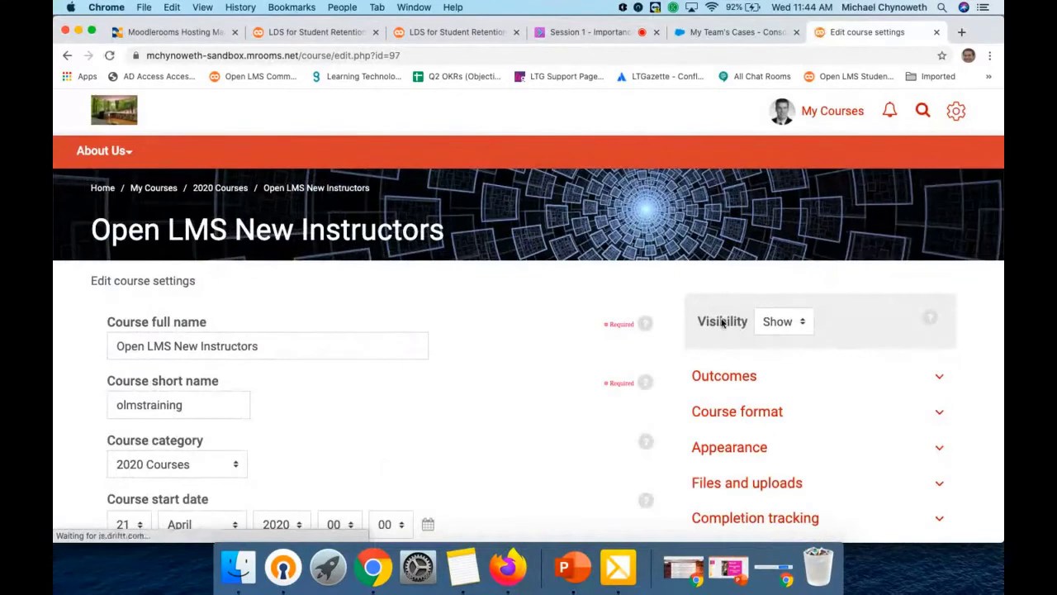
scroll(721, 323, "down", 2)
left_click(733, 335)
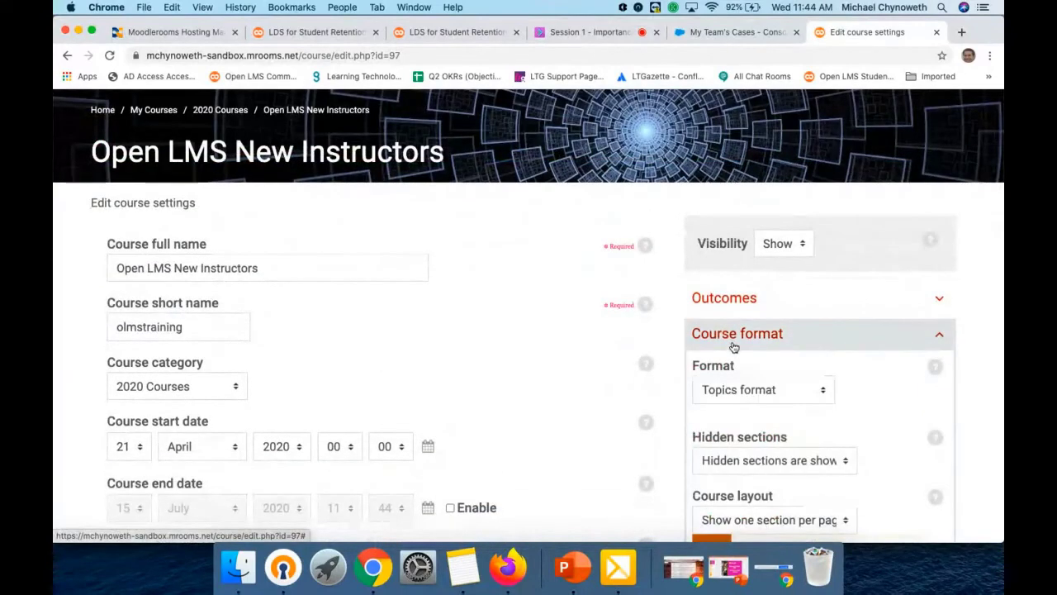
scroll(732, 347, "down", 2)
left_click(743, 321)
left_click(746, 340)
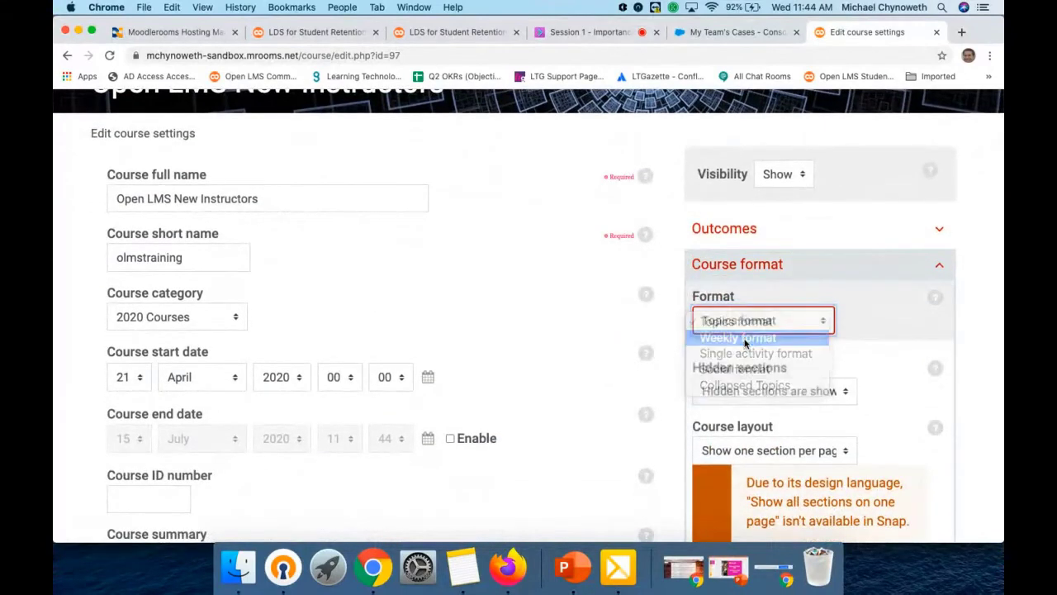
Save the edited course settings and check the section list on the instructor's course page
scroll(744, 353, "down", 2)
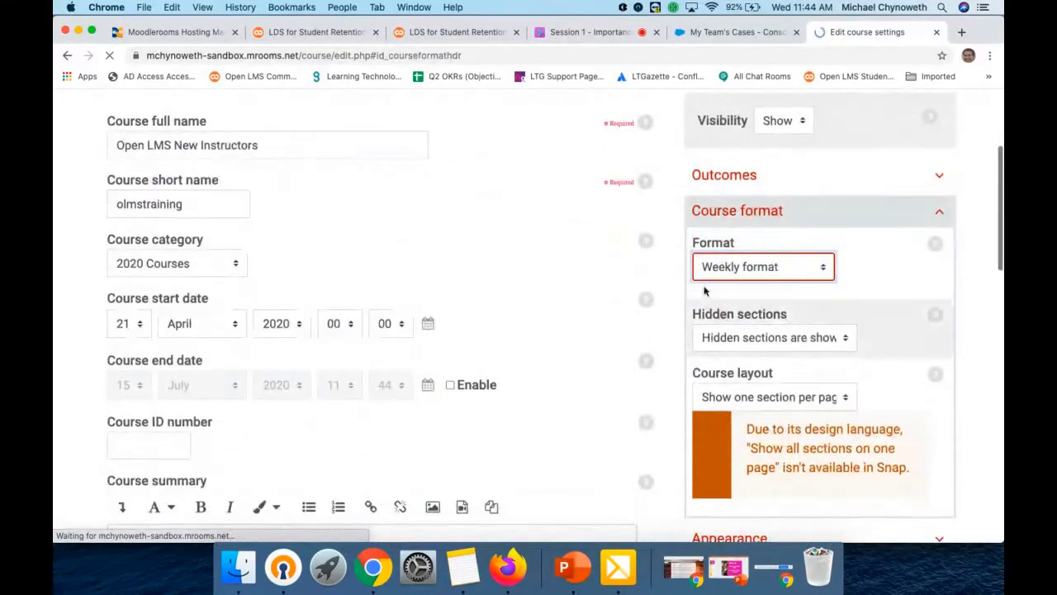
scroll(296, 422, "down", 3)
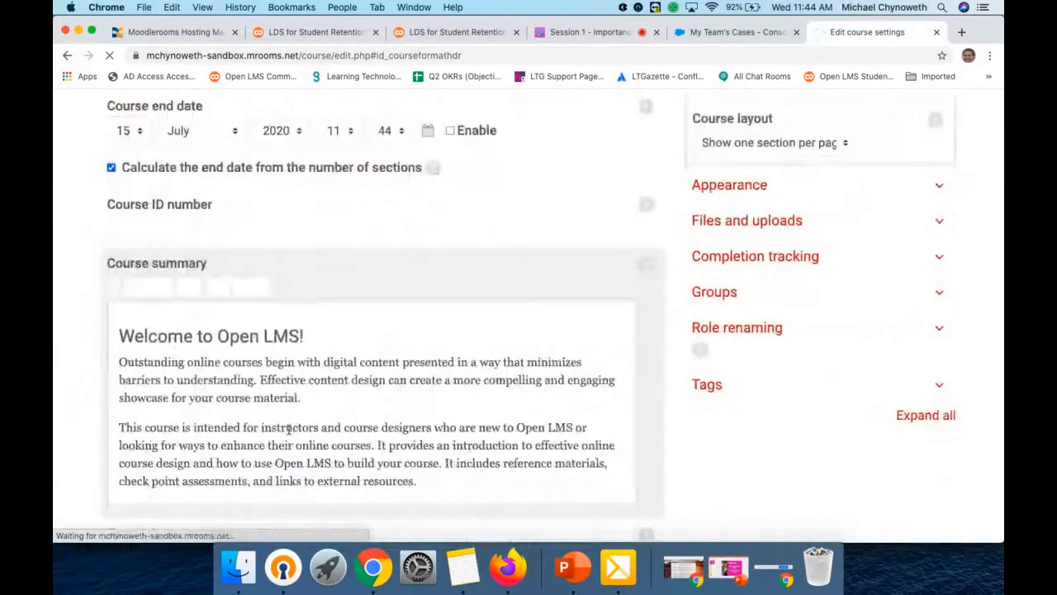
scroll(289, 428, "down", 12)
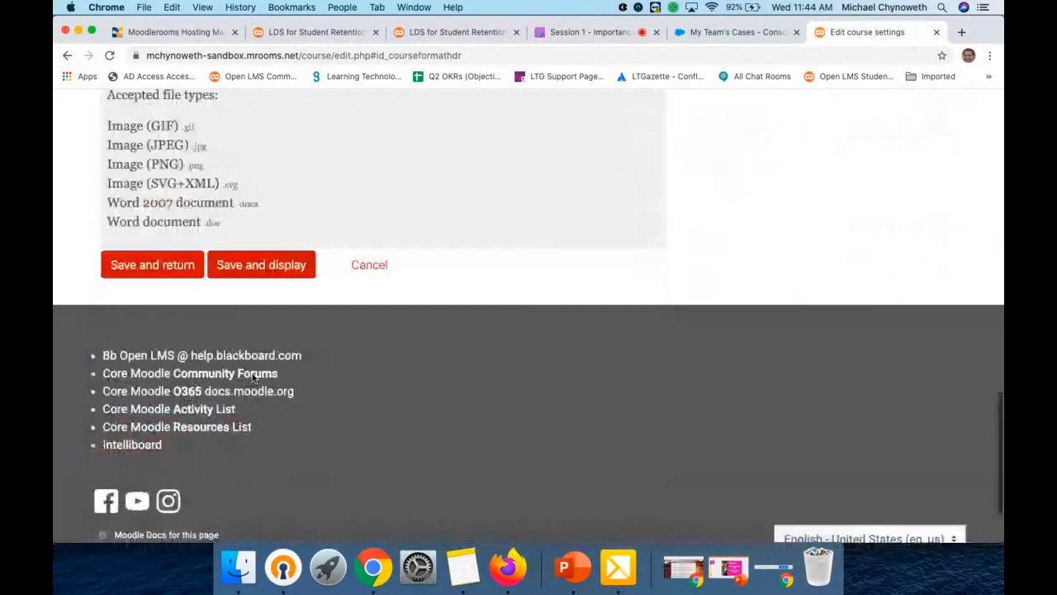
left_click(170, 196)
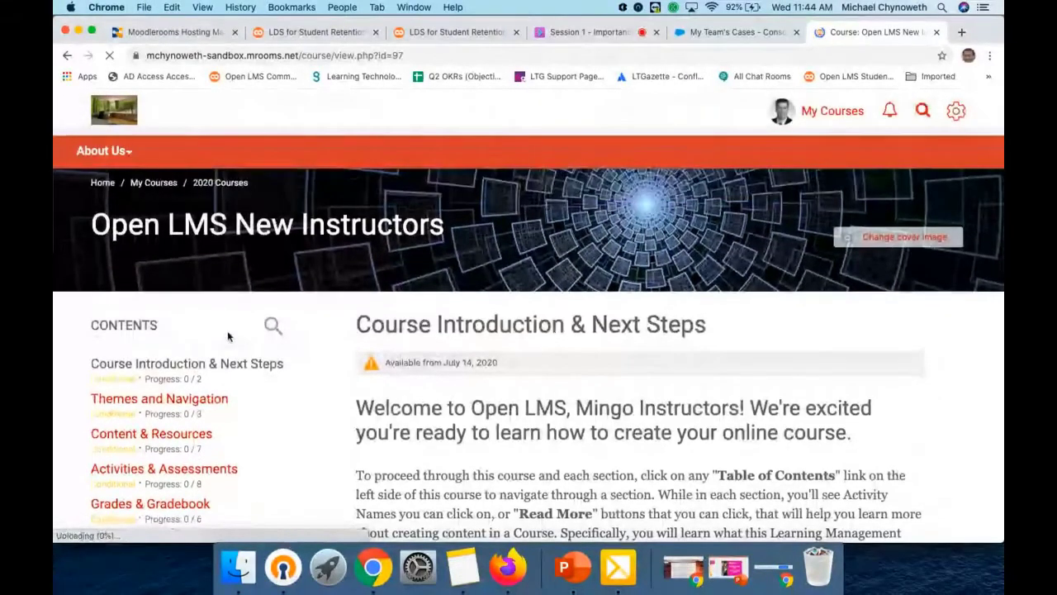
scroll(229, 337, "down", 4)
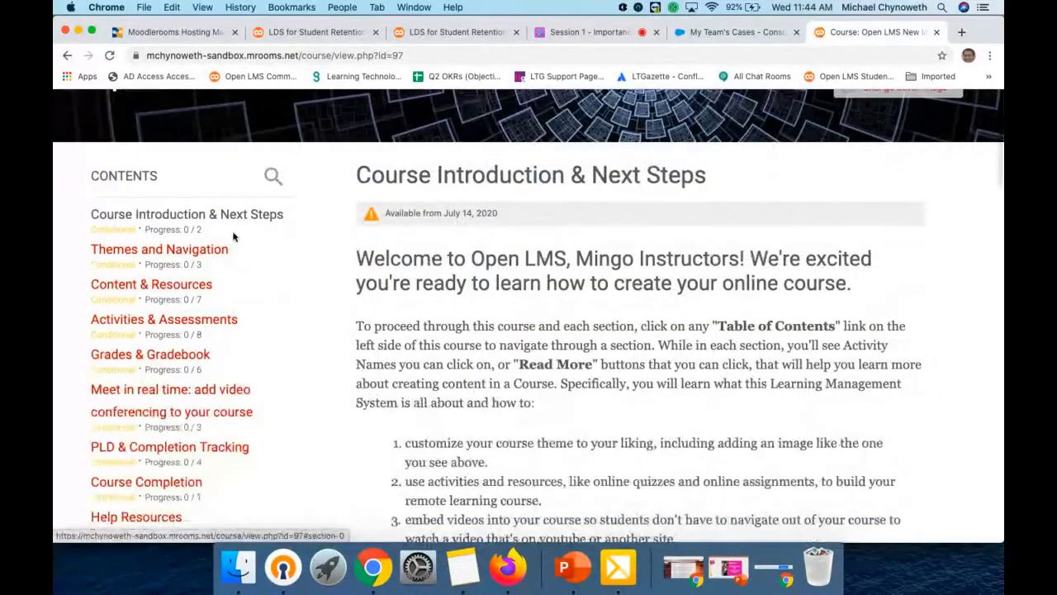
scroll(649, 309, "down", 5)
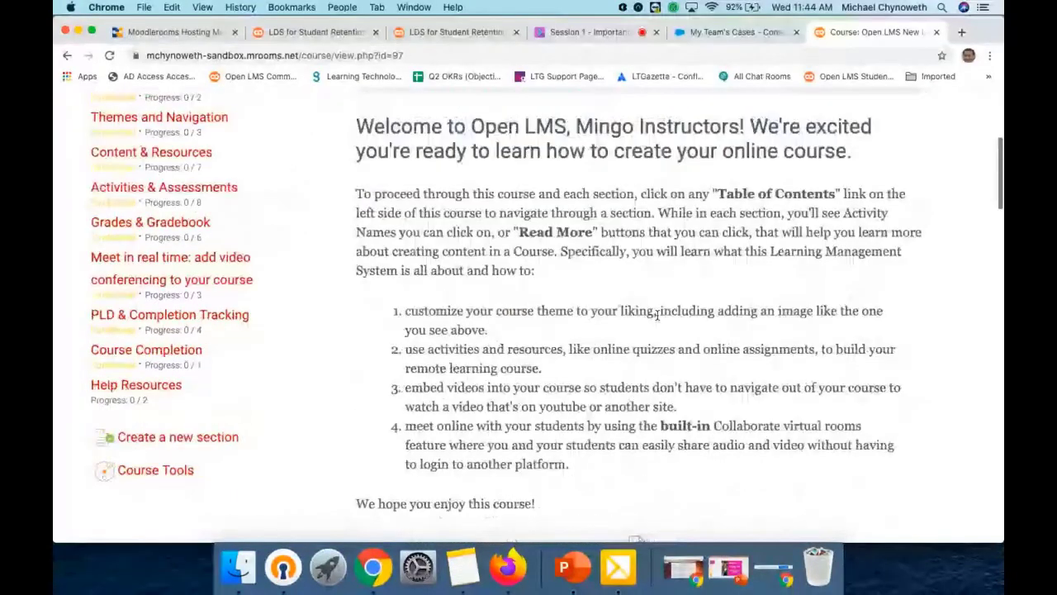
In Firefox, reload the learner's page, open the course's main page and examine its section names and progress
left_click(528, 566)
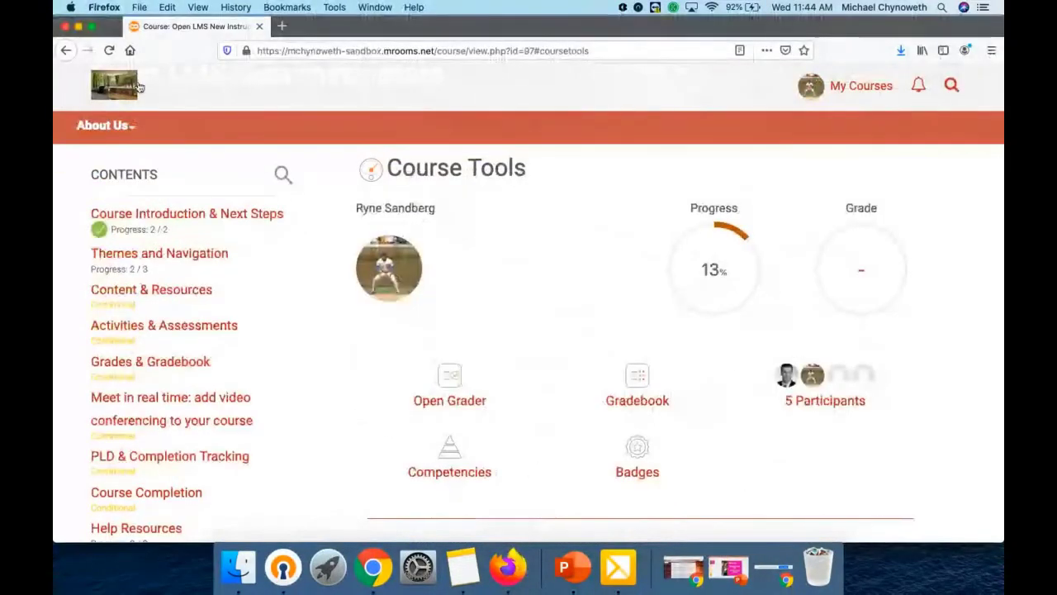
left_click(108, 50)
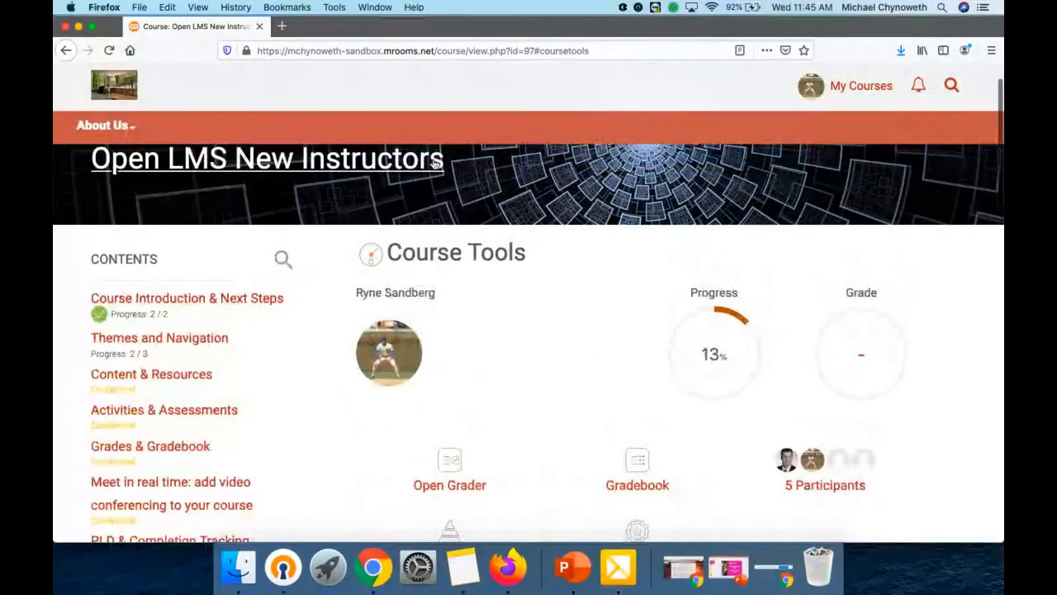
left_click(422, 159)
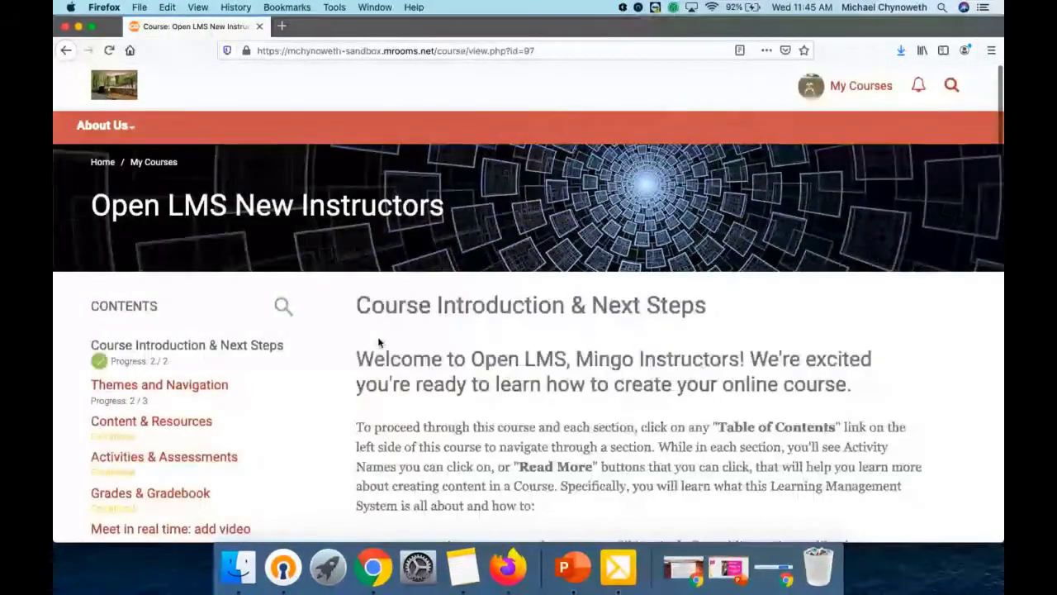
scroll(379, 343, "down", 3)
scroll(379, 338, "down", 2)
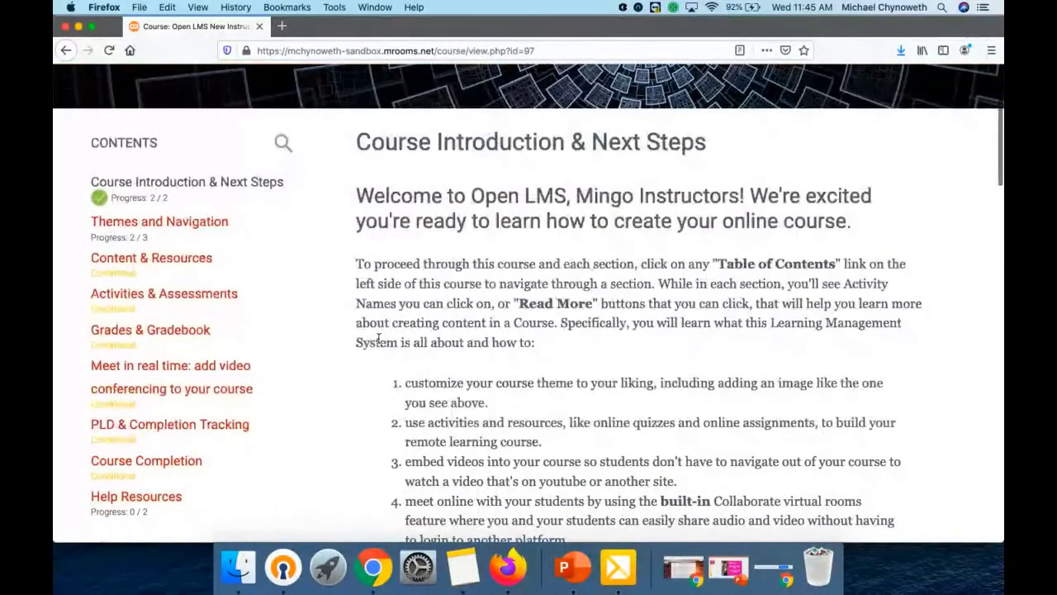
scroll(379, 338, "down", 5)
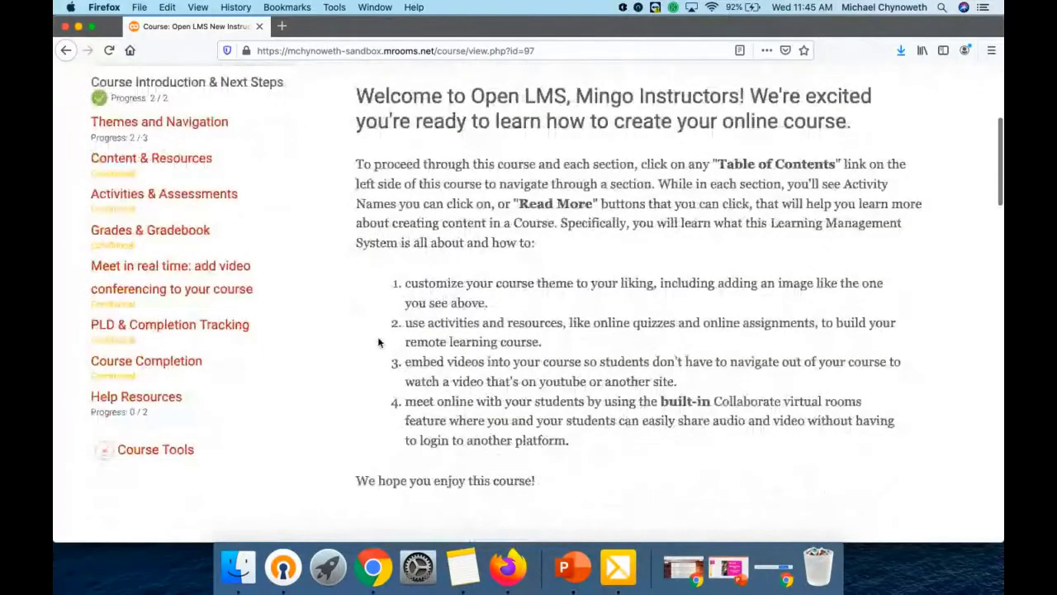
scroll(379, 343, "up", 5)
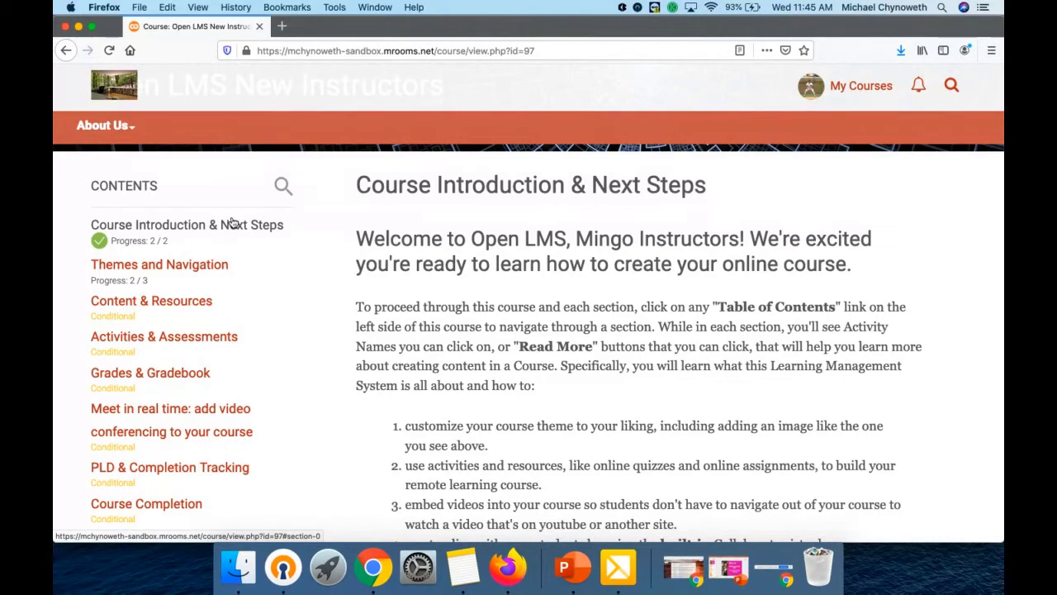
In Chrome, open the Open LMS New Instructors course settings and examine the available course format options
left_click(373, 566)
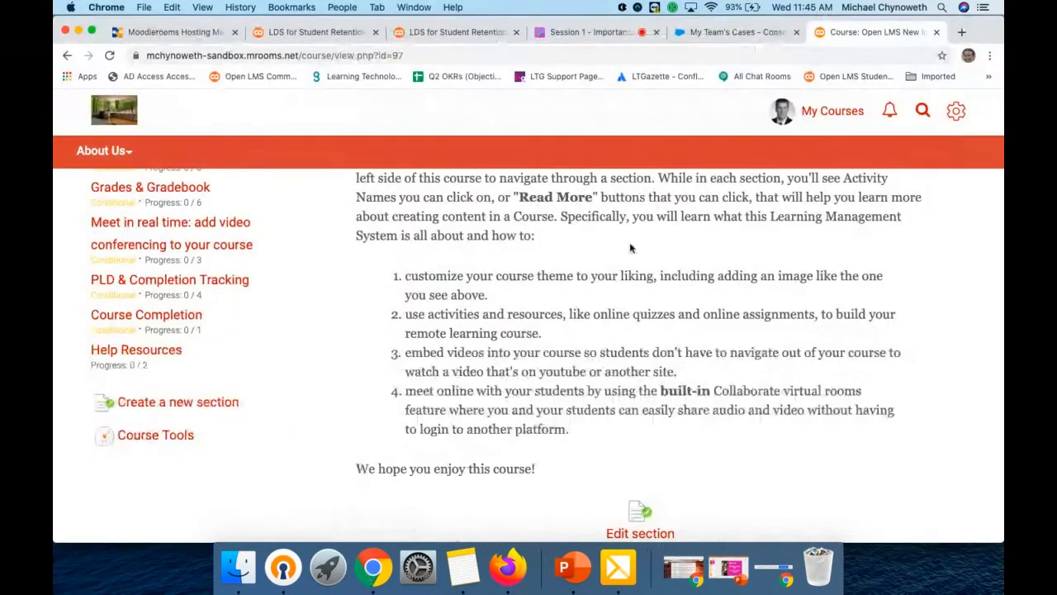
left_click(953, 110)
left_click(854, 218)
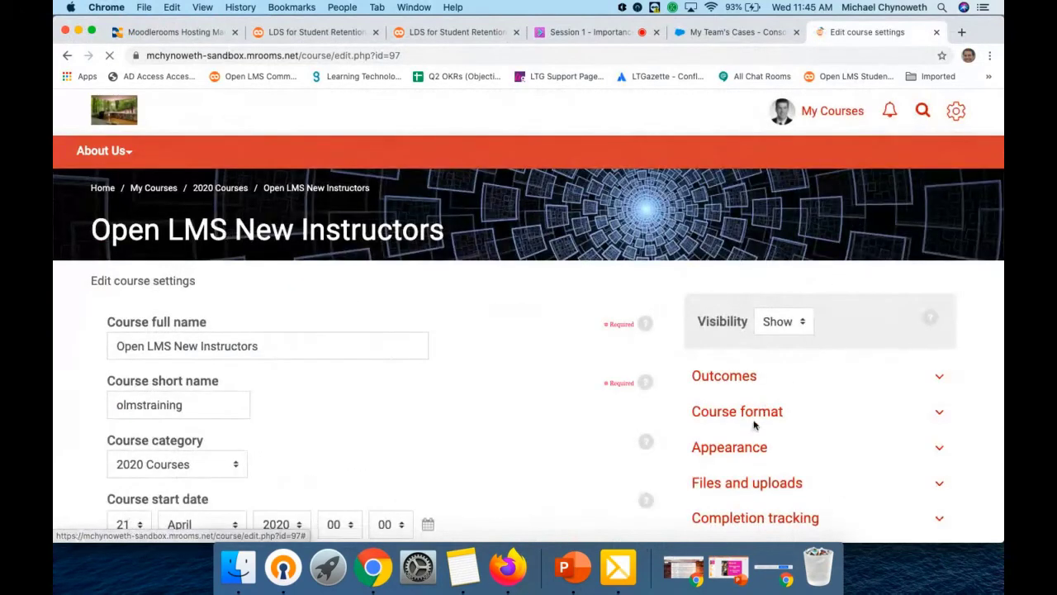
left_click(754, 417)
scroll(755, 412, "down", 3)
left_click(768, 256)
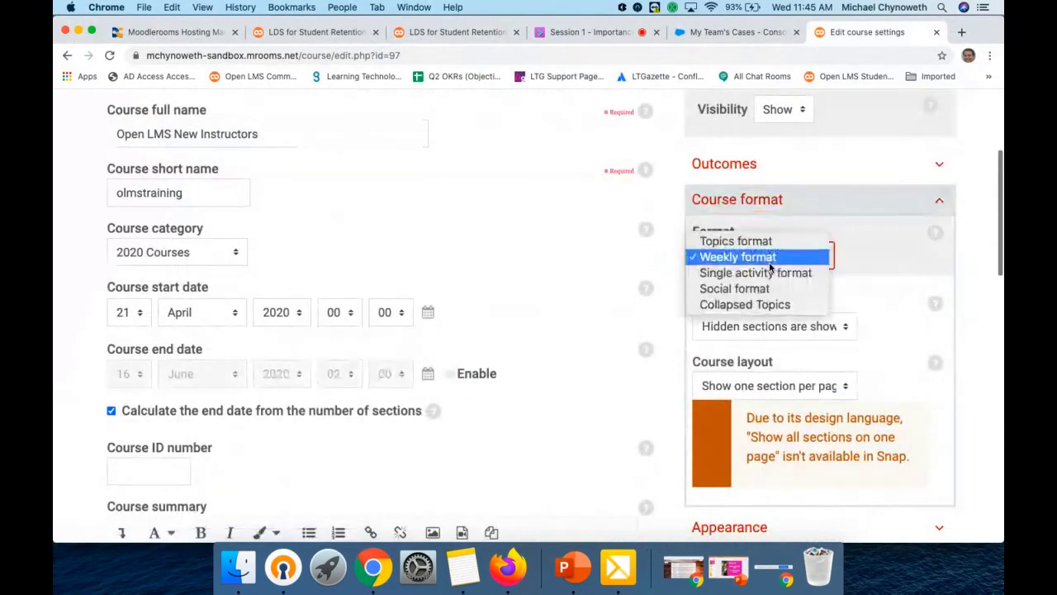
left_click(538, 306)
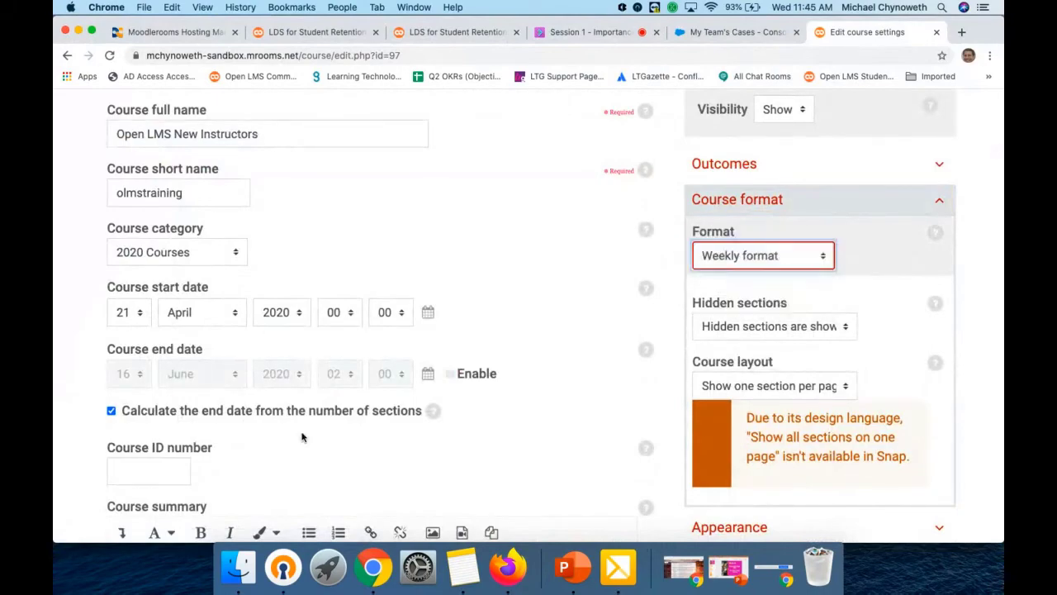
Save the course settings, return to the instructor's course page and review its section list
scroll(302, 436, "down", 9)
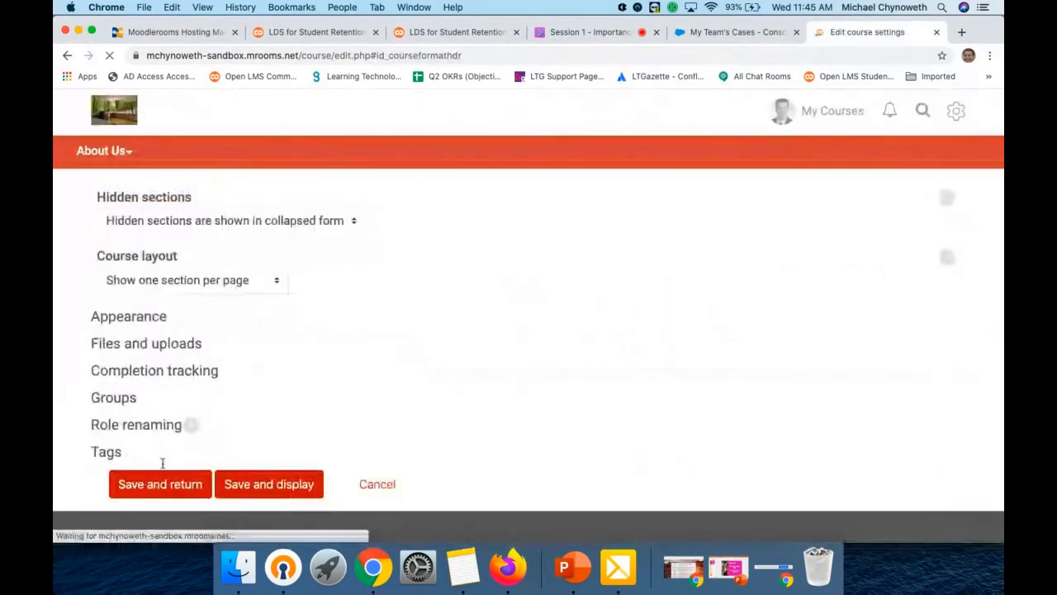
scroll(161, 462, "down", 10)
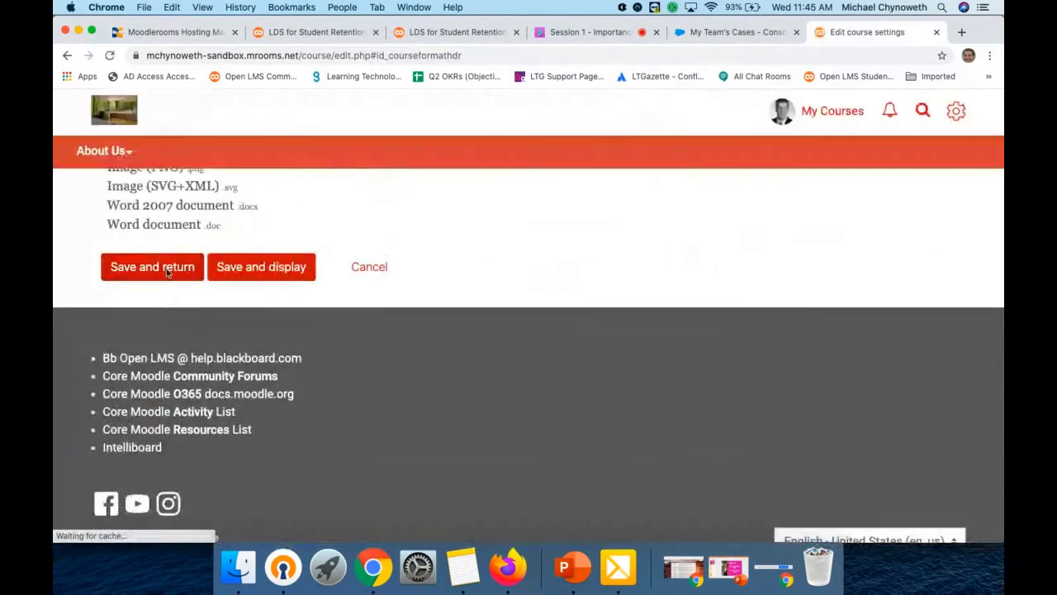
scroll(165, 347, "down", 10)
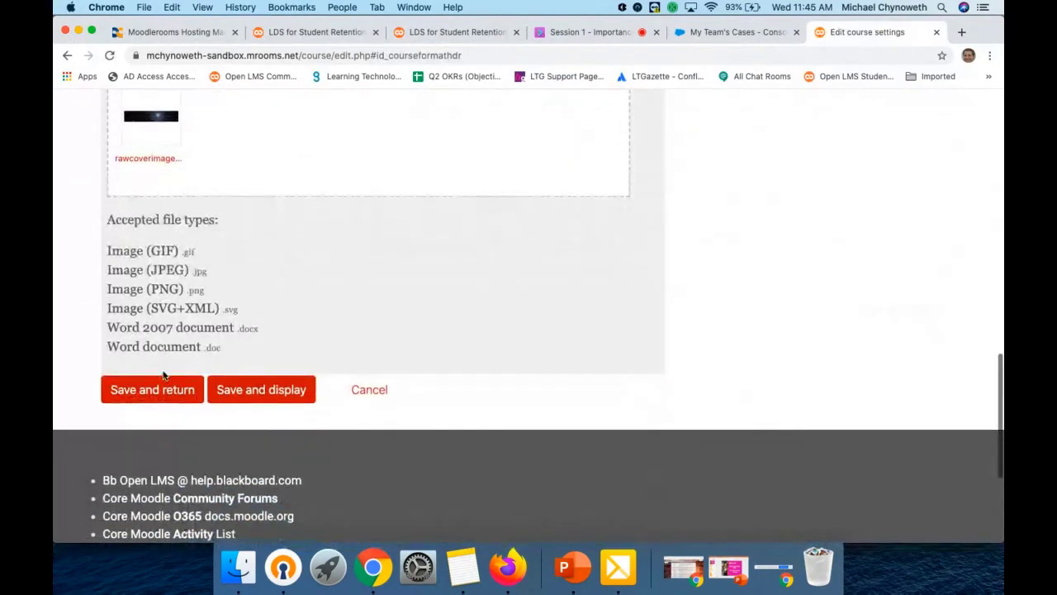
left_click(163, 392)
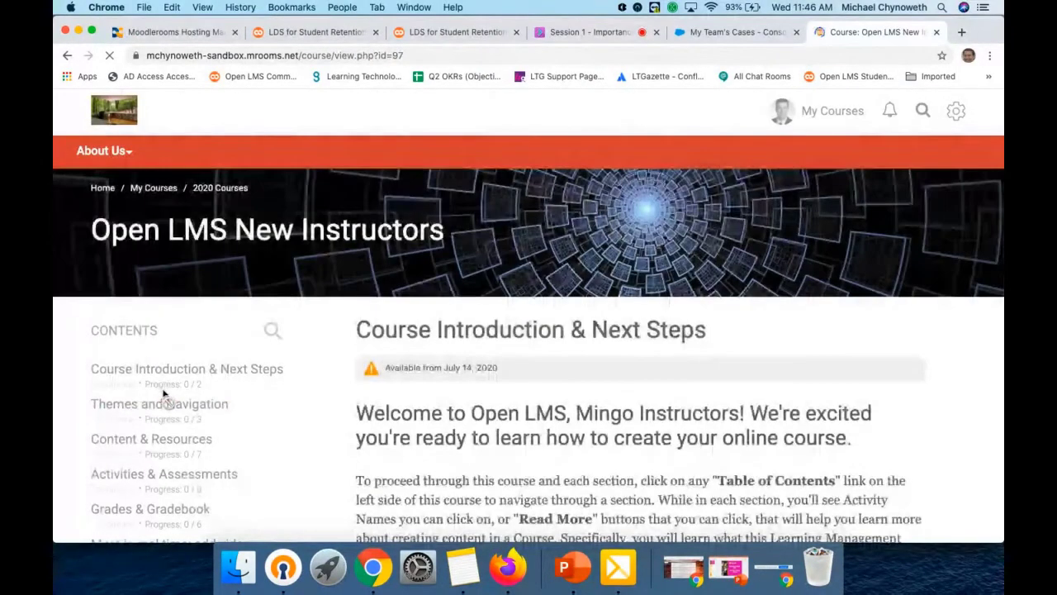
scroll(163, 394, "down", 3)
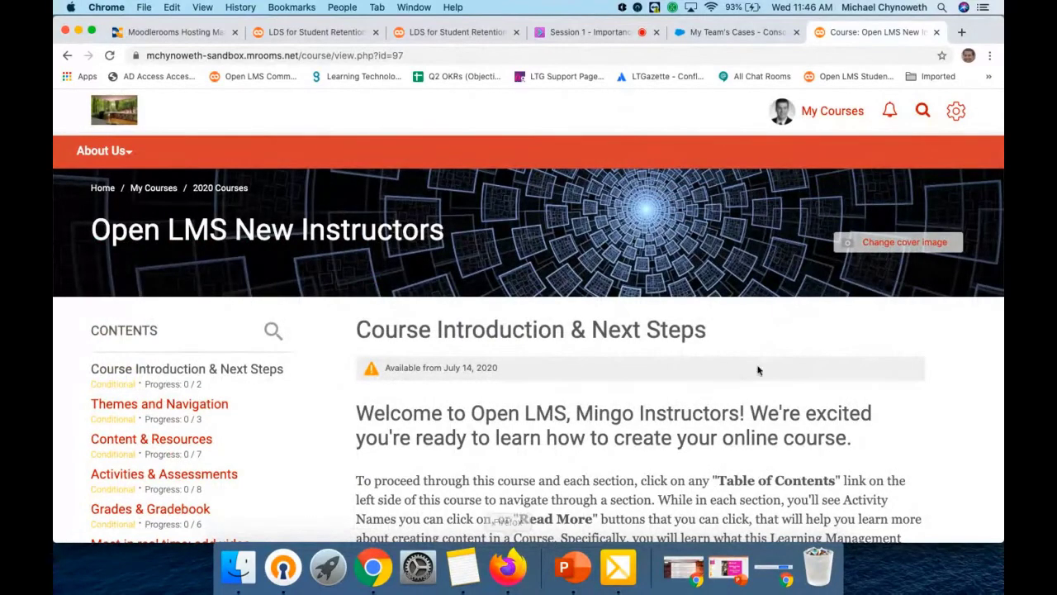
scroll(762, 367, "down", 4)
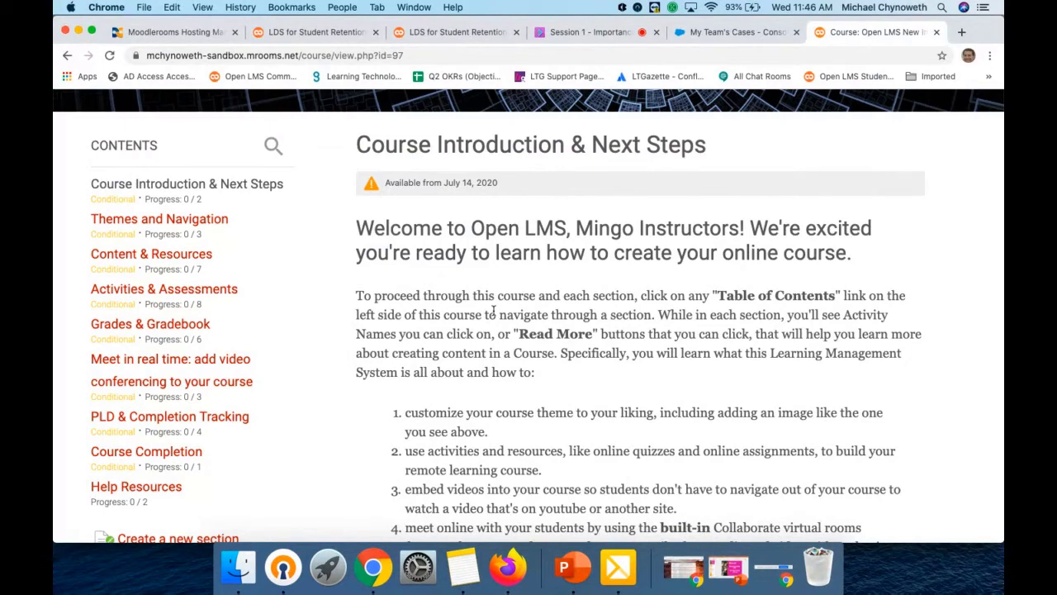
In Firefox, check the learner's progress for Open LMS New Instructors among the 2020 courses, and close the course list
left_click(508, 567)
scroll(438, 354, "up", 3)
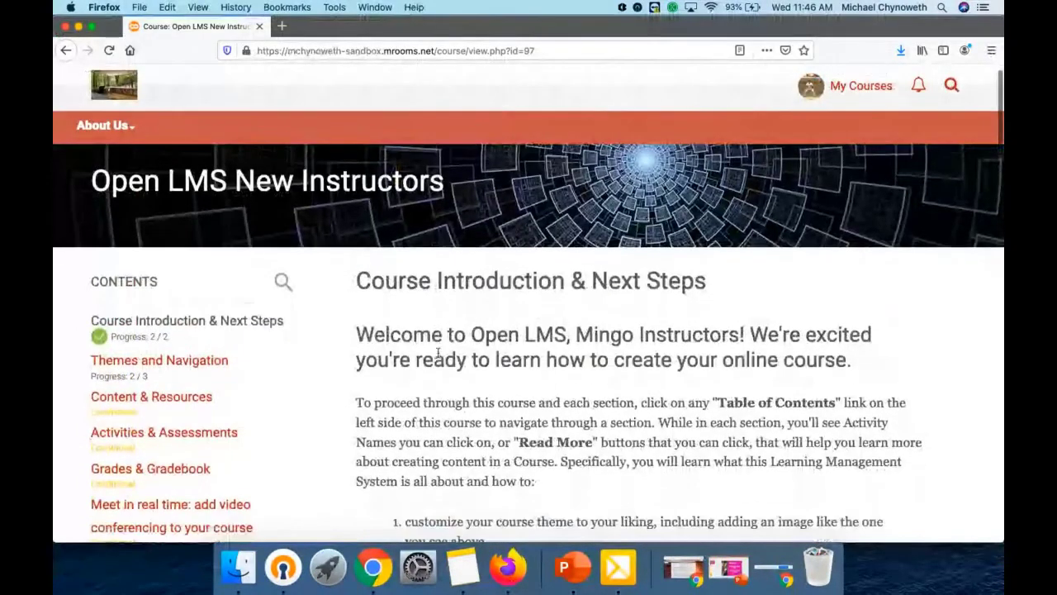
left_click(859, 86)
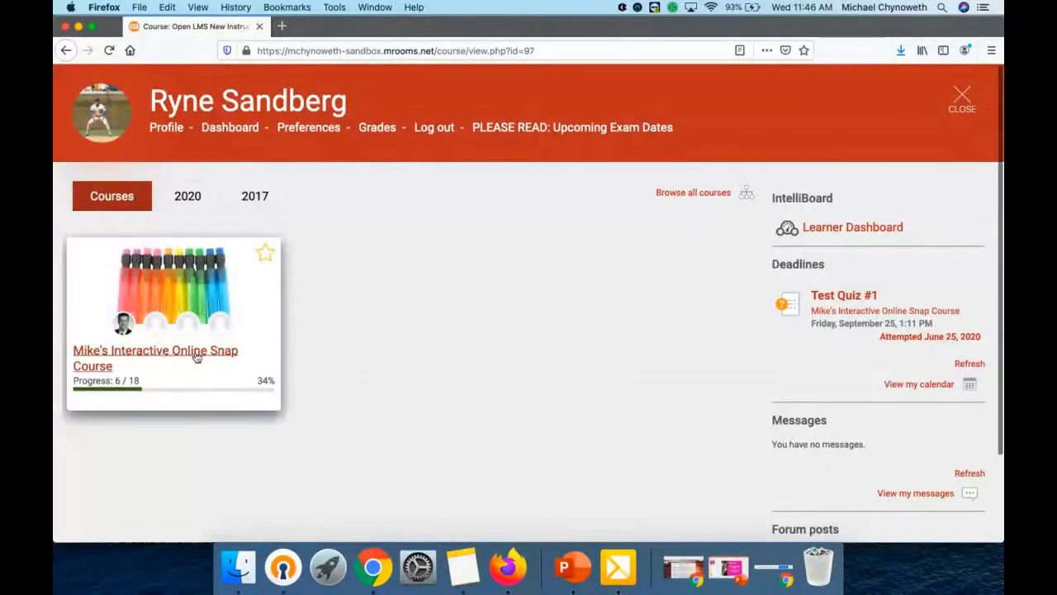
left_click(176, 194)
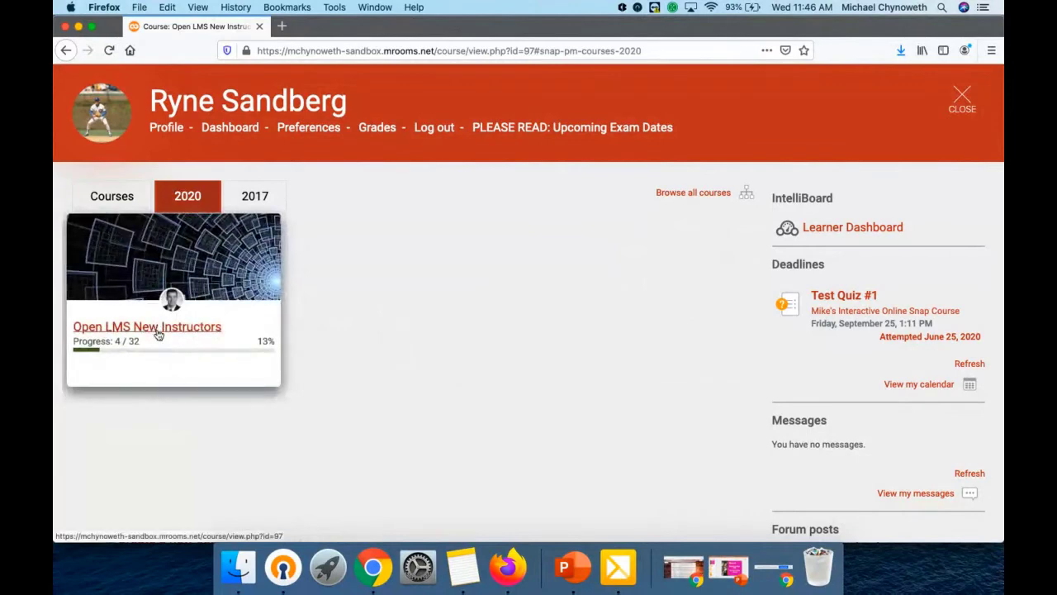
left_click(949, 109)
Examine the learner's section progress and conditional labels in the course contents, opening Course Introduction & Next Steps and Content & Resources
scroll(339, 248, "down", 5)
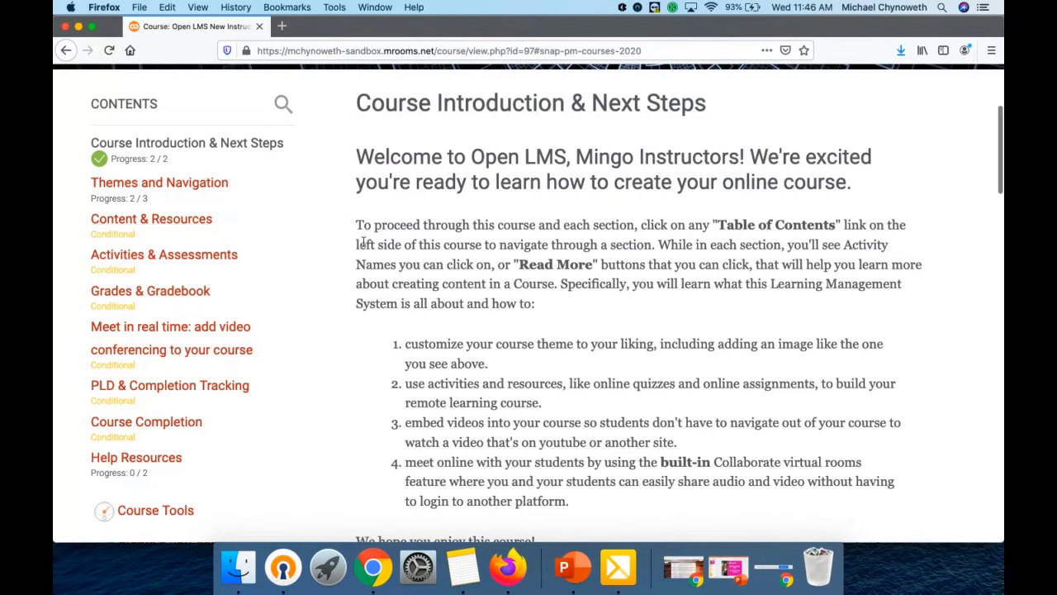
scroll(359, 247, "up", 1)
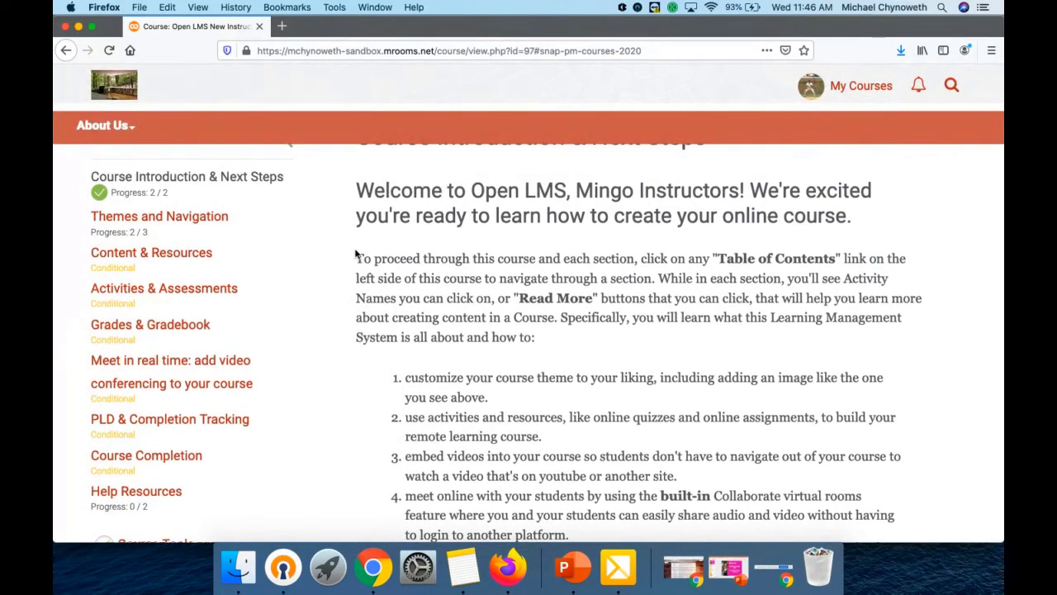
scroll(357, 255, "up", 3)
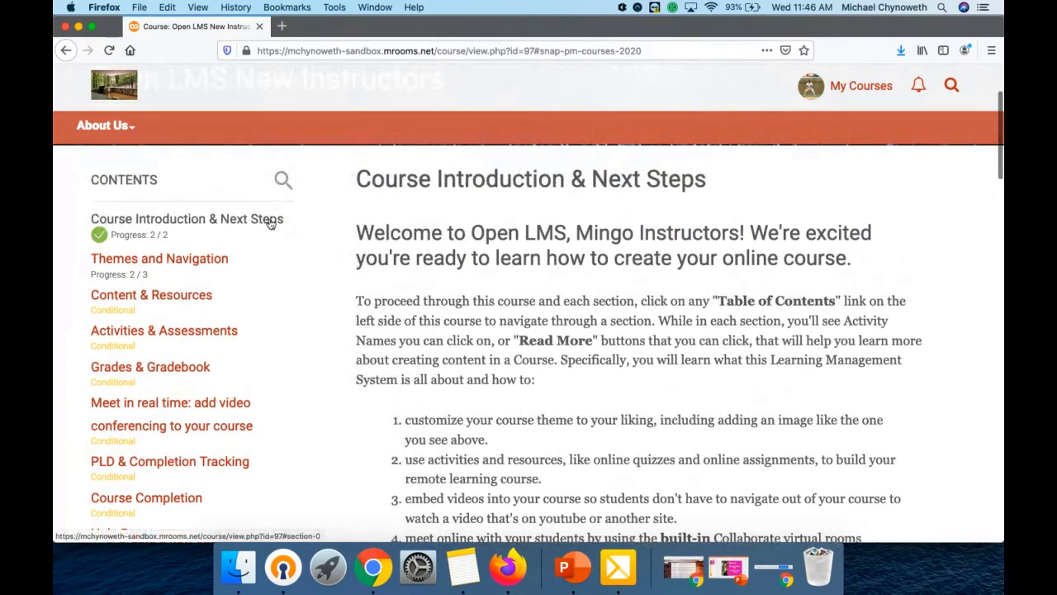
left_click(275, 220)
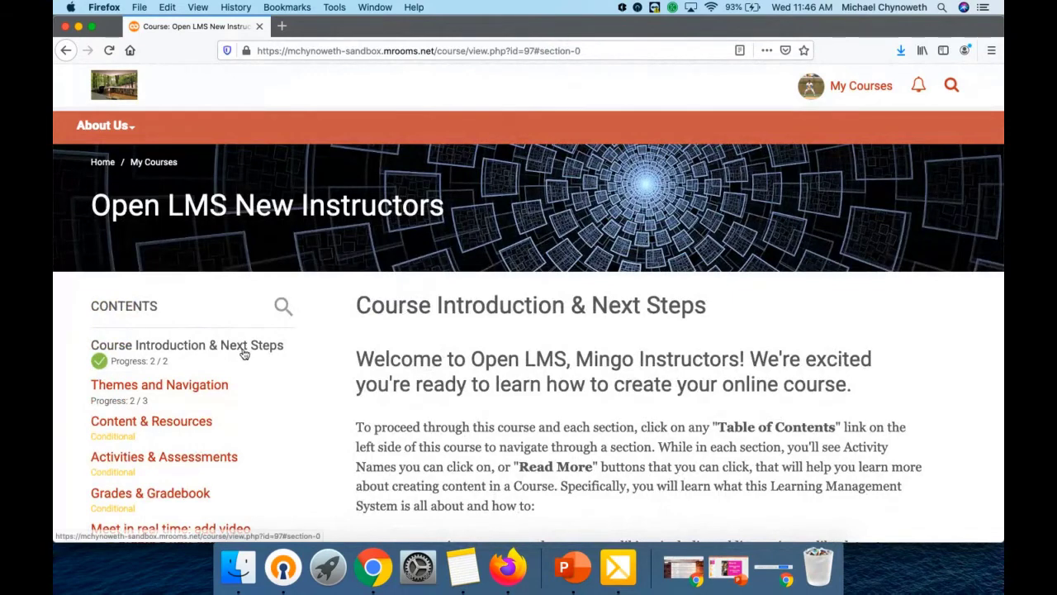
scroll(238, 351, "down", 2)
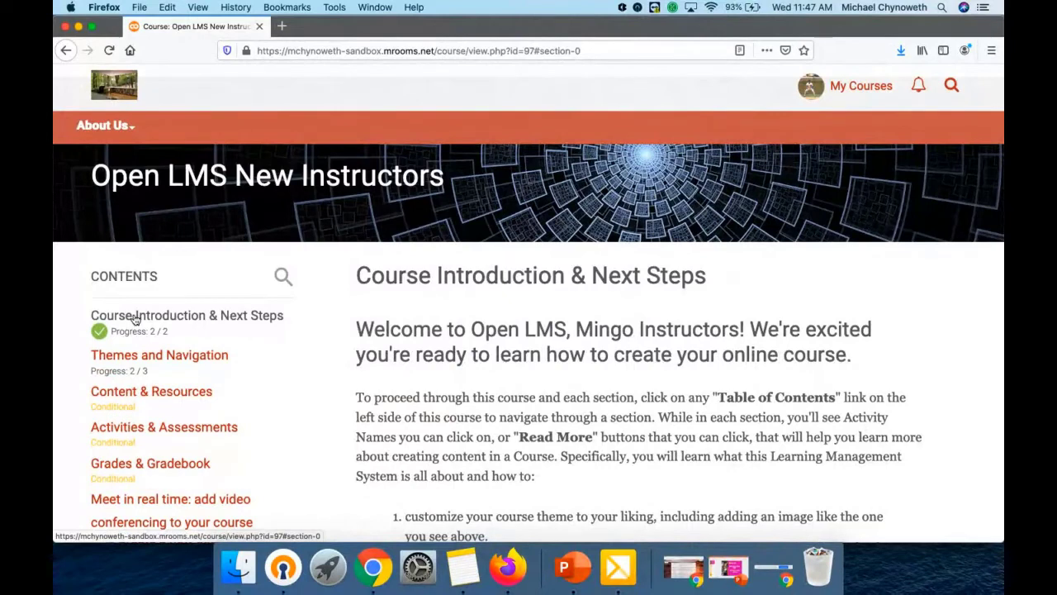
scroll(137, 318, "down", 5)
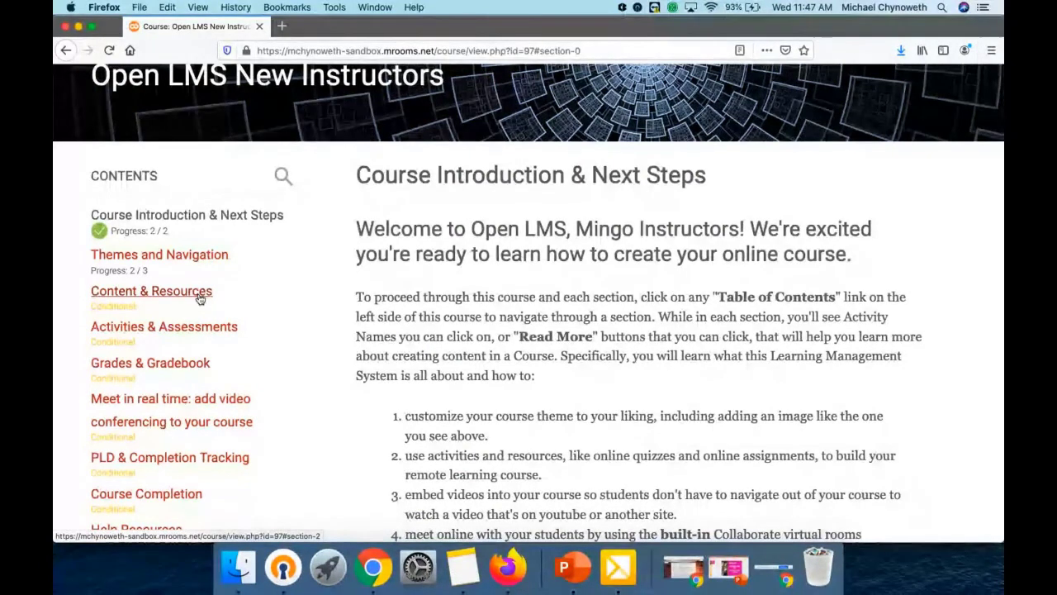
scroll(199, 299, "up", 1)
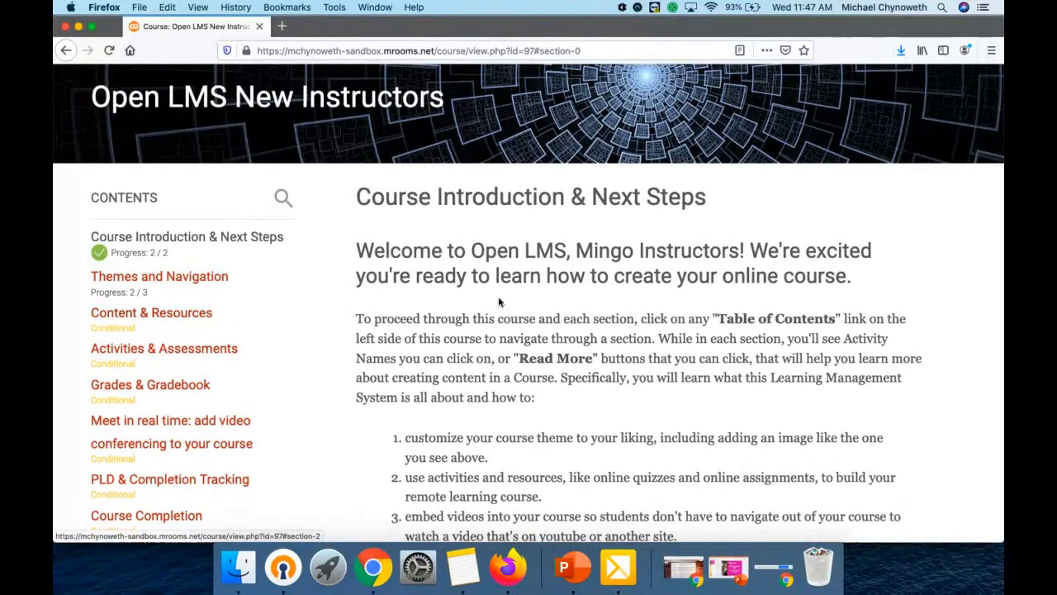
scroll(510, 307, "up", 3)
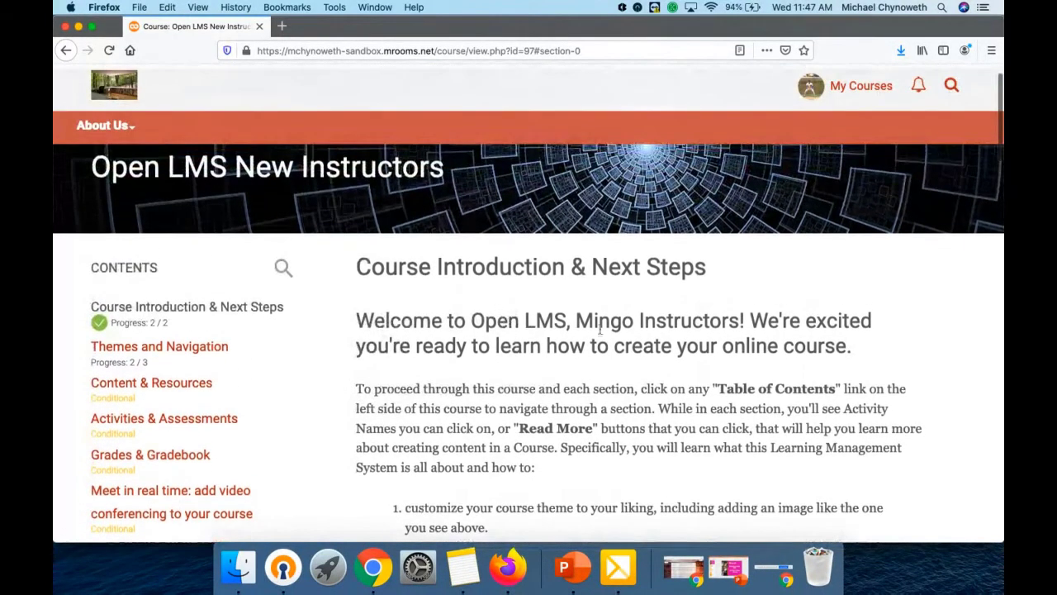
scroll(706, 285, "down", 2)
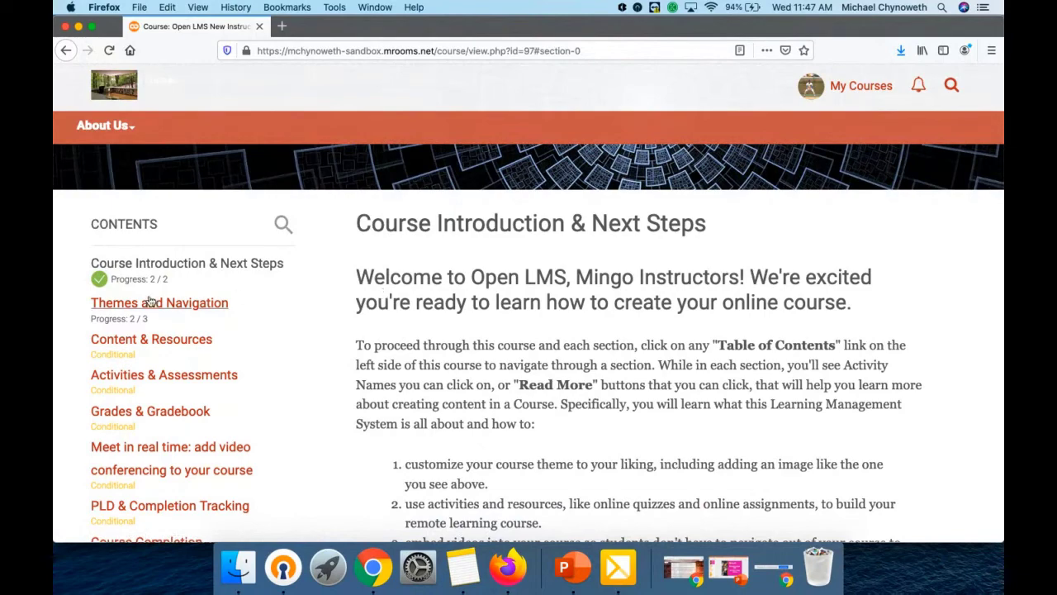
left_click(157, 338)
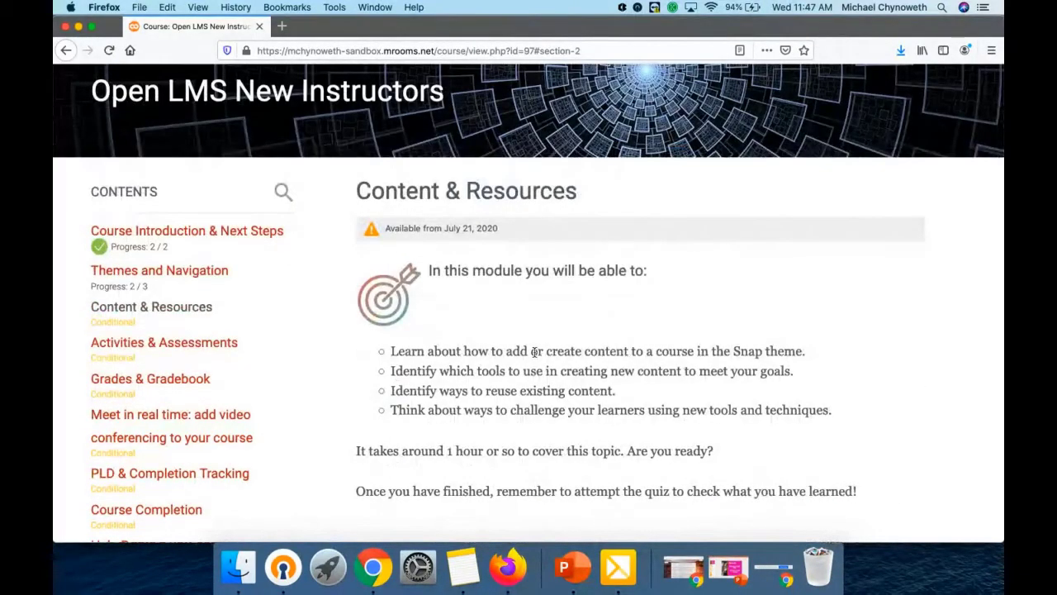
In Chrome, open the Course Introduction & Next Steps section for editing and show its access restrictions
left_click(372, 566)
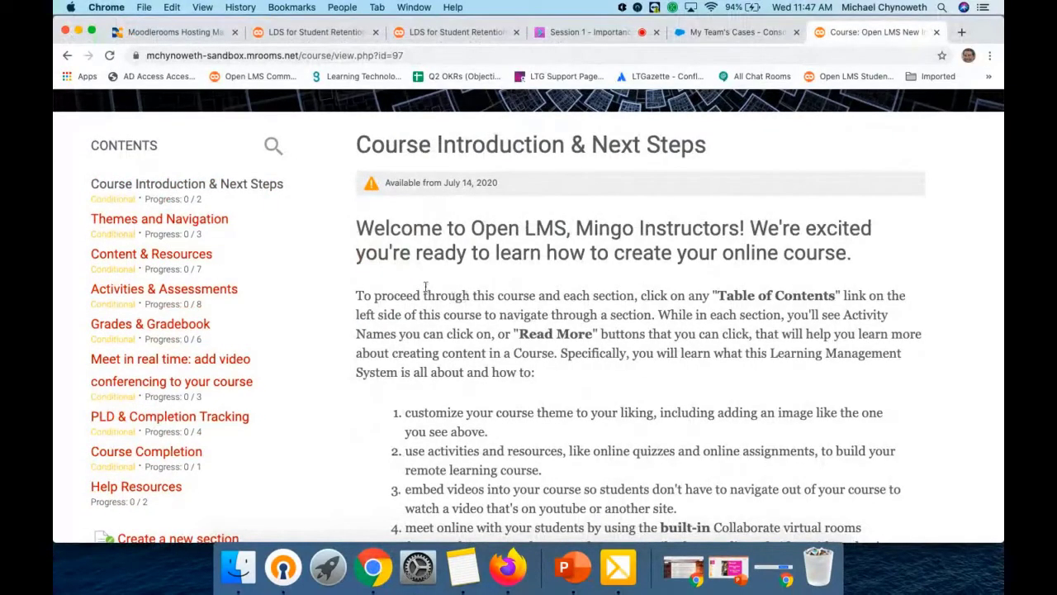
scroll(462, 233, "down", 5)
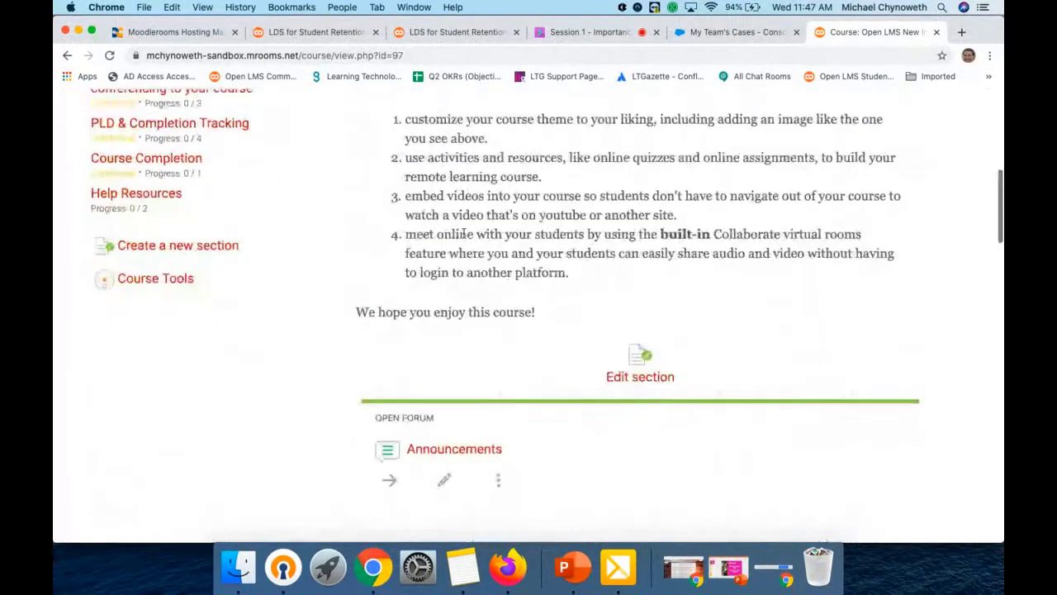
left_click(633, 373)
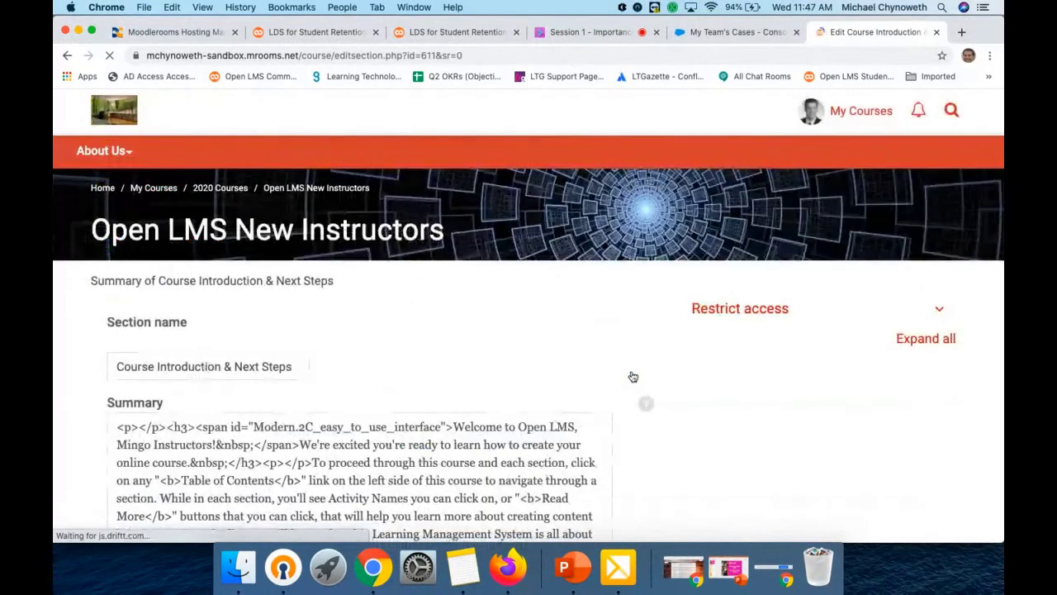
scroll(752, 246, "down", 1)
left_click(752, 248)
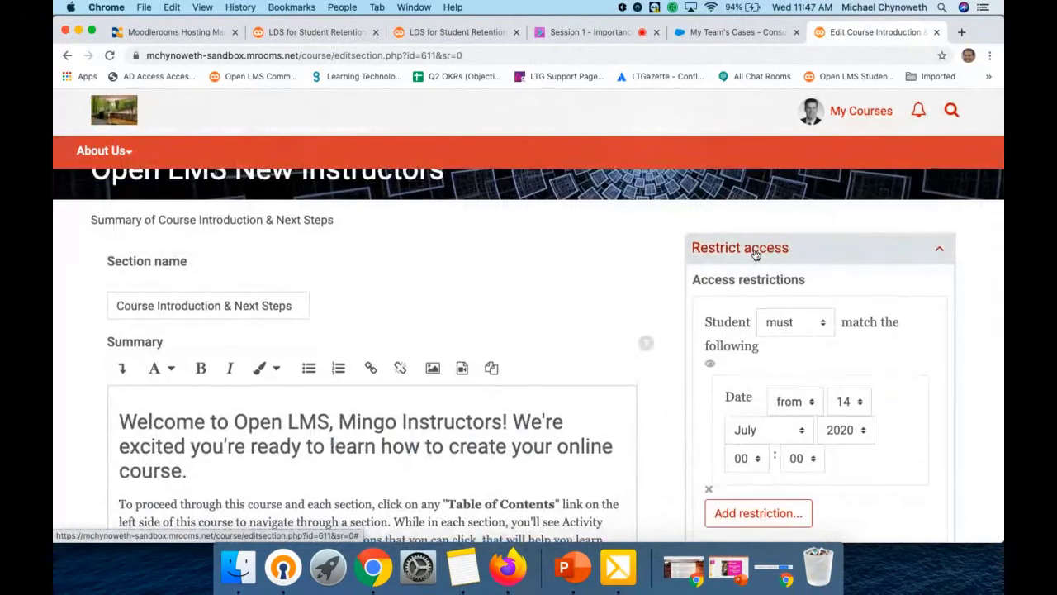
scroll(754, 254, "down", 3)
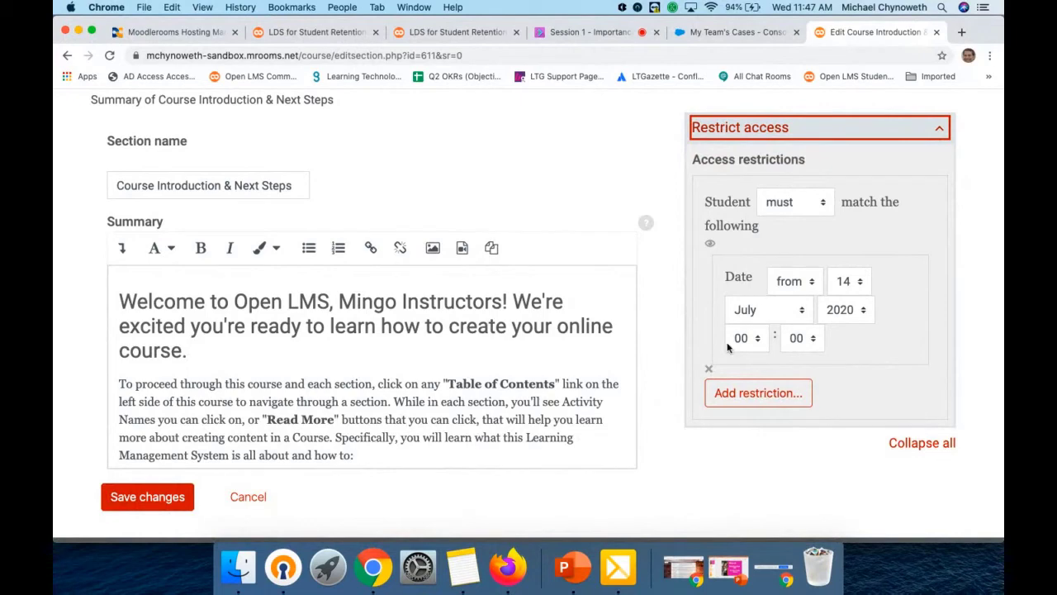
Review the restriction types available for the Course Introduction & Next Steps section, and close the list without adding one
left_click(758, 393)
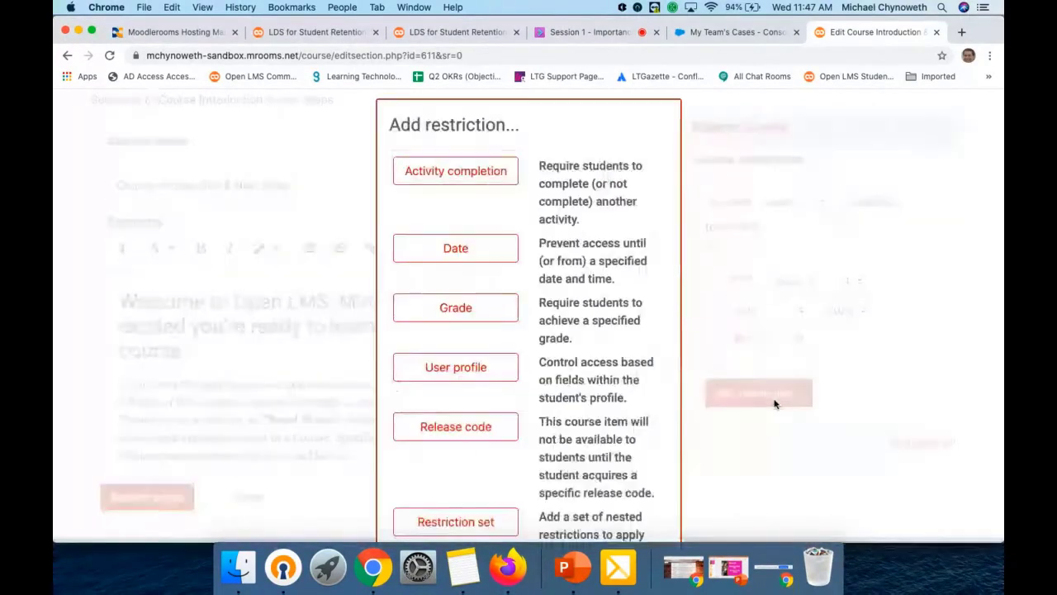
scroll(625, 338, "down", 3)
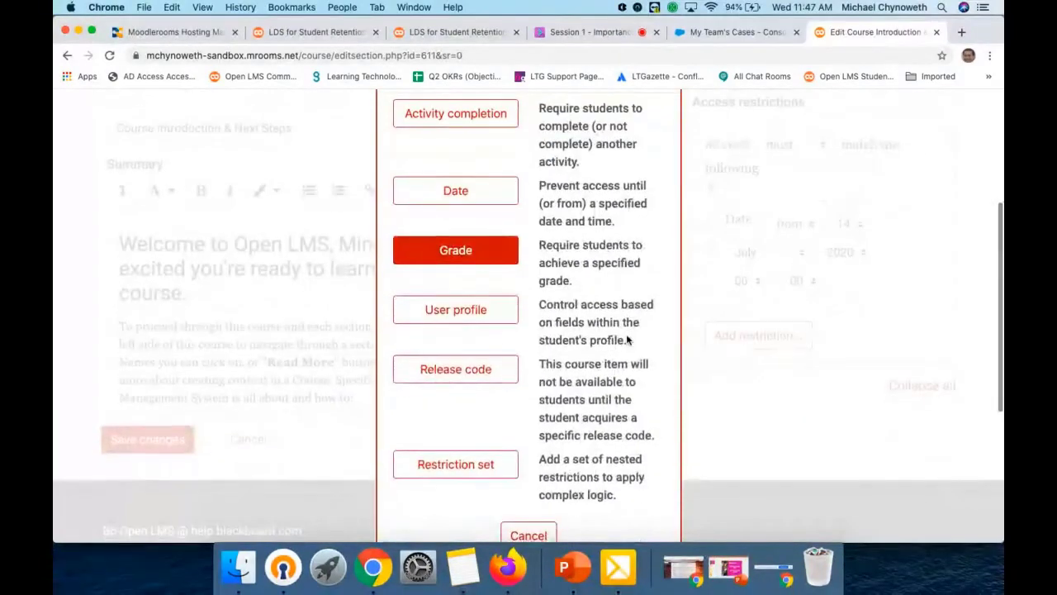
scroll(627, 338, "up", 2)
scroll(627, 339, "down", 1)
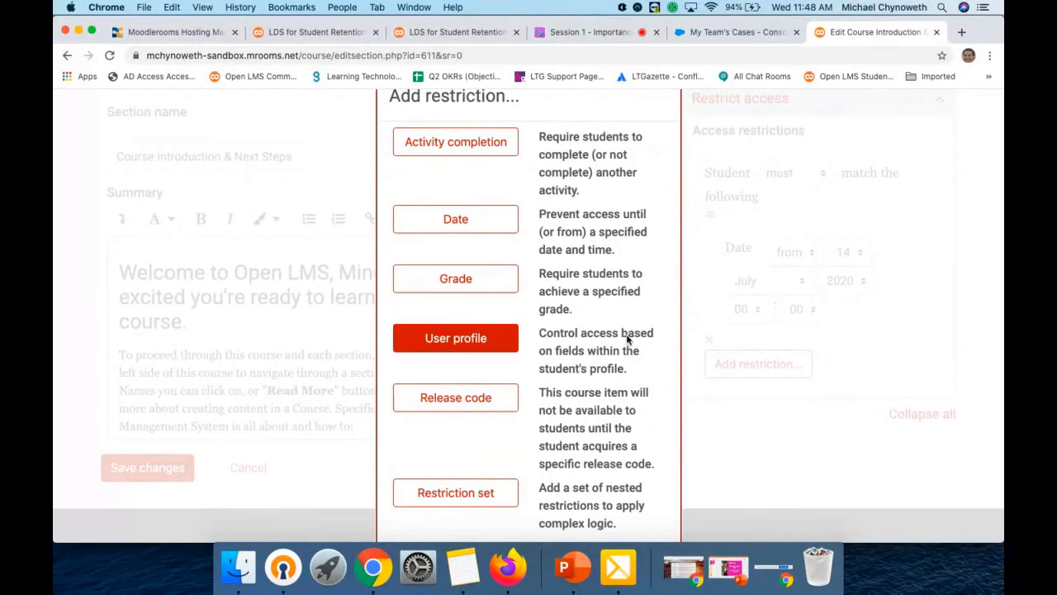
scroll(504, 386, "down", 3)
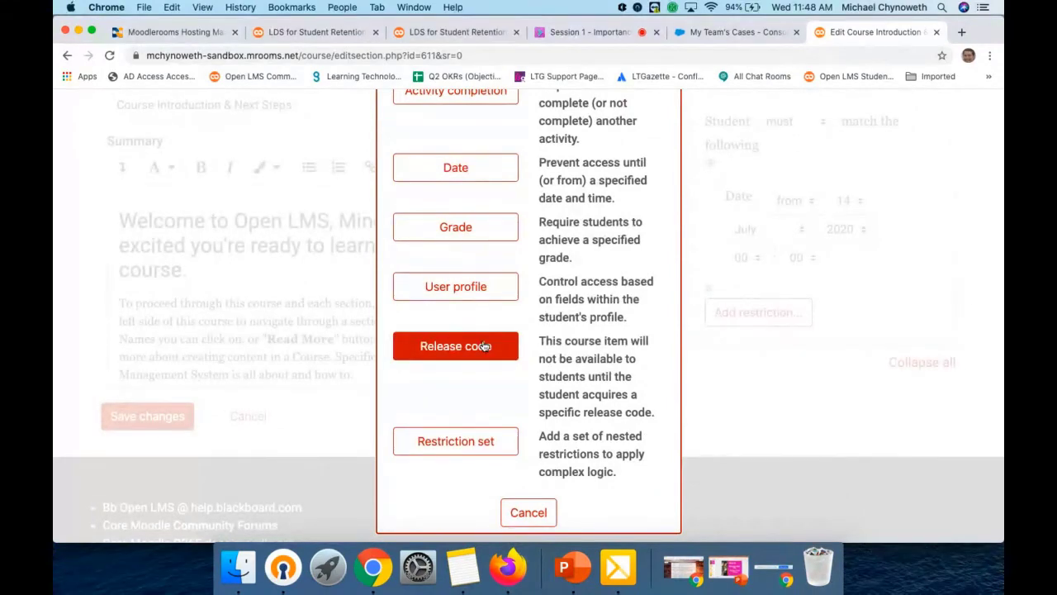
scroll(485, 346, "up", 6)
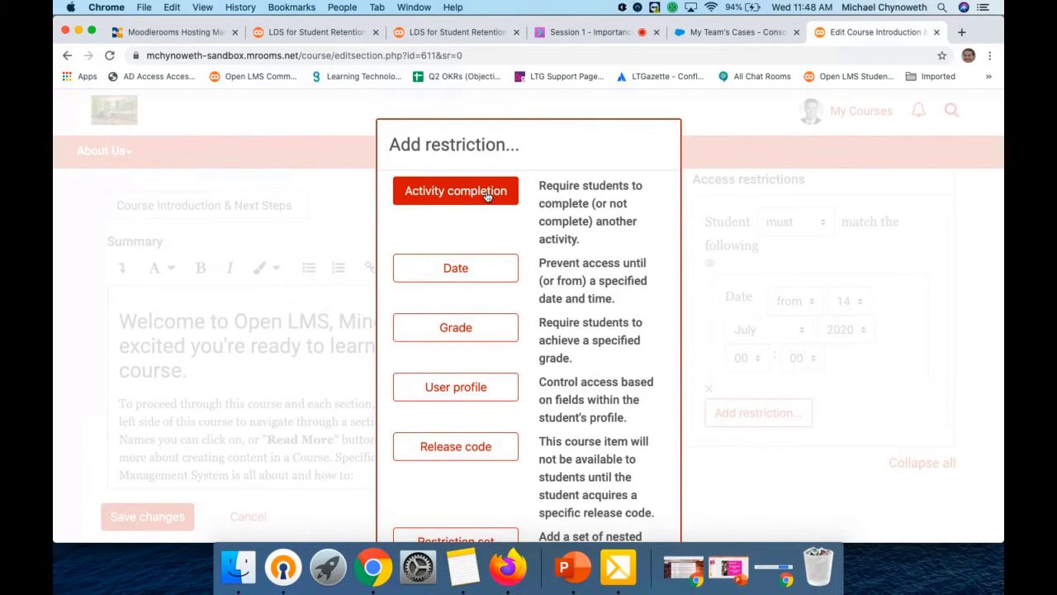
scroll(467, 273, "down", 3)
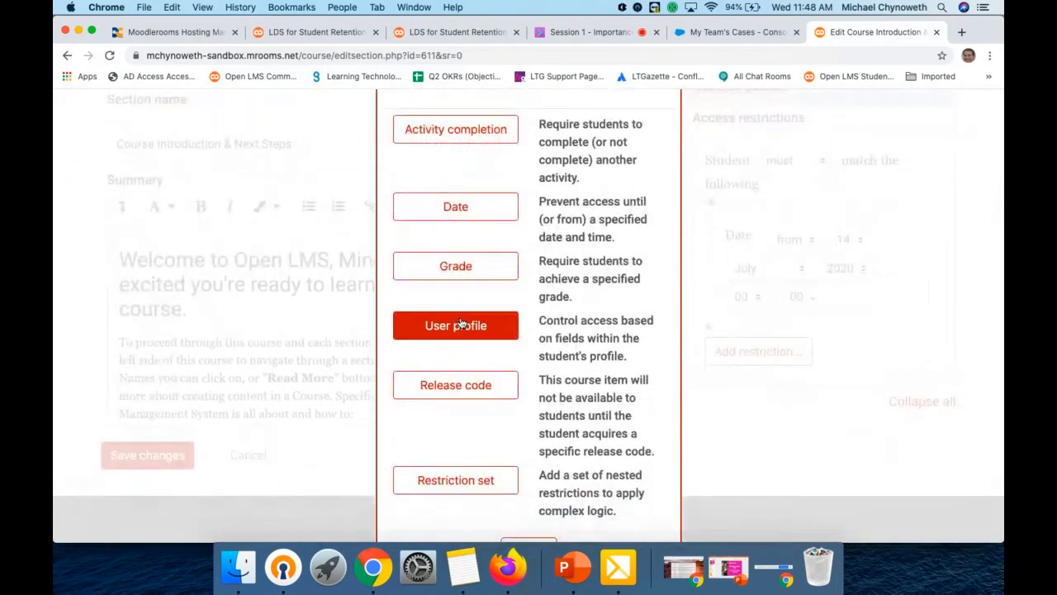
scroll(461, 323, "down", 2)
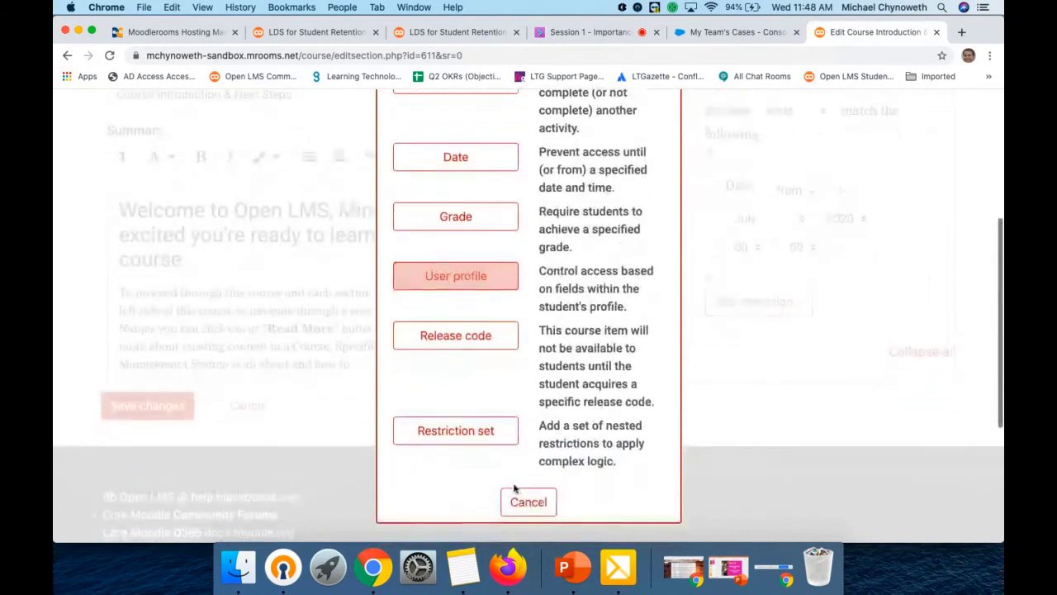
left_click(528, 500)
Return to the Open LMS New Instructors course page and open the Activities & Assessments section
scroll(629, 334, "up", 5)
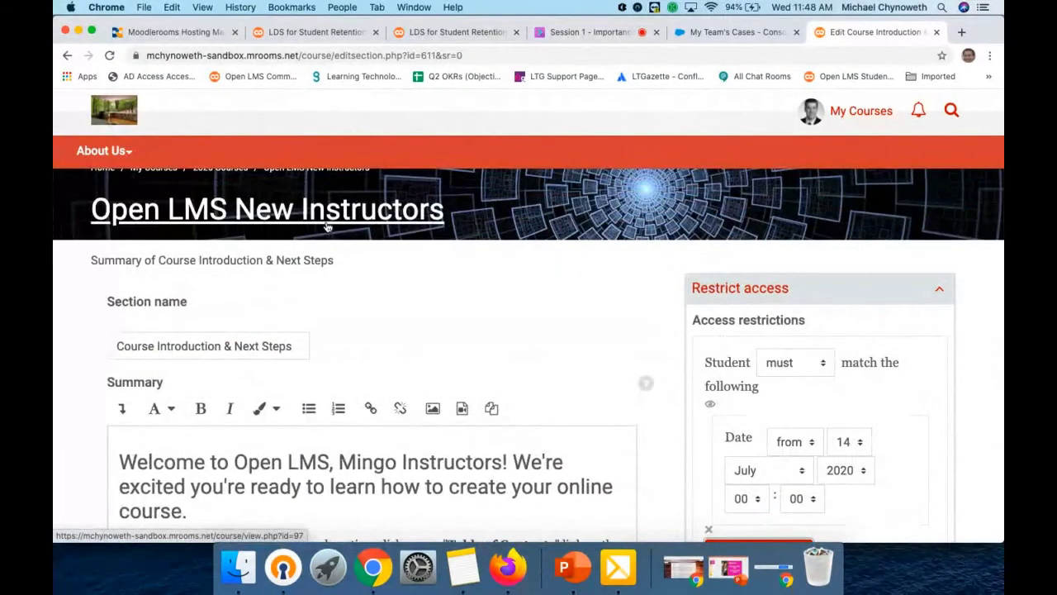
left_click(327, 227)
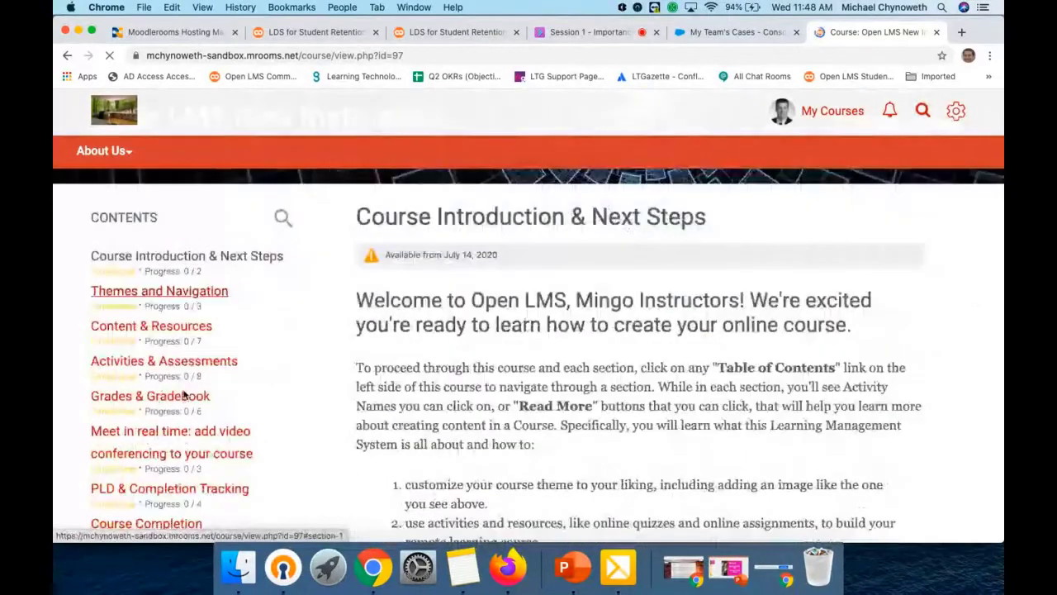
scroll(190, 339, "down", 1)
left_click(194, 352)
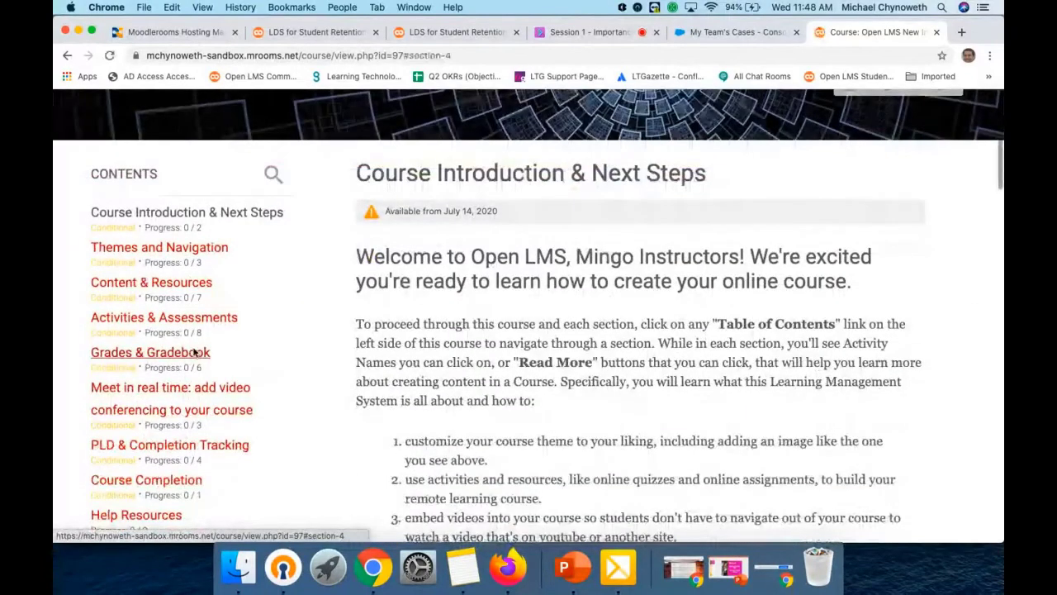
left_click(165, 473)
Look through the activities in the Activities & Assessments section, from Collaborative tools to the quiz at its end
scroll(512, 431, "down", 20)
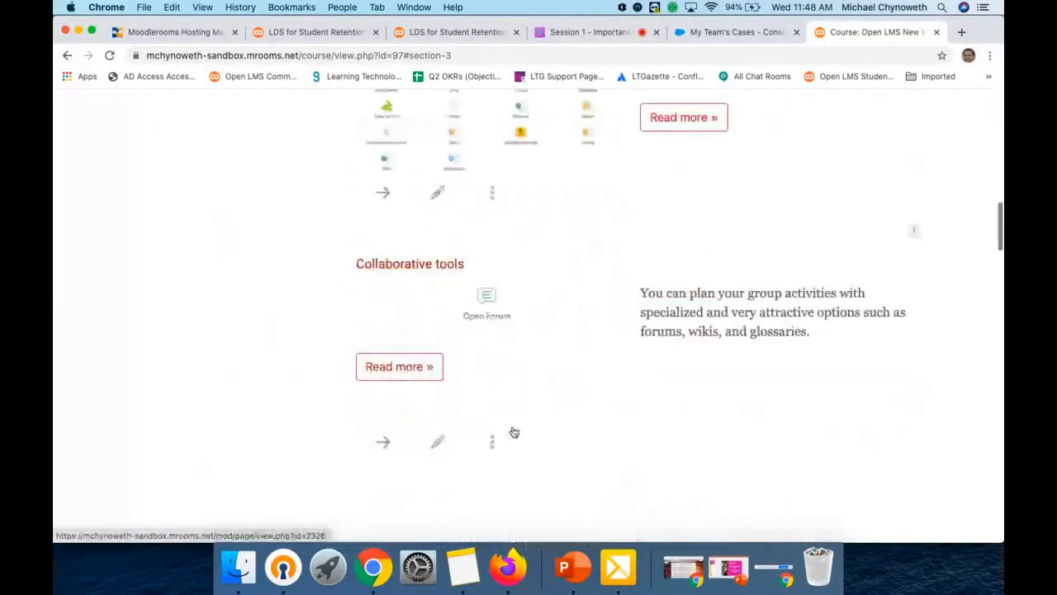
scroll(513, 431, "down", 10)
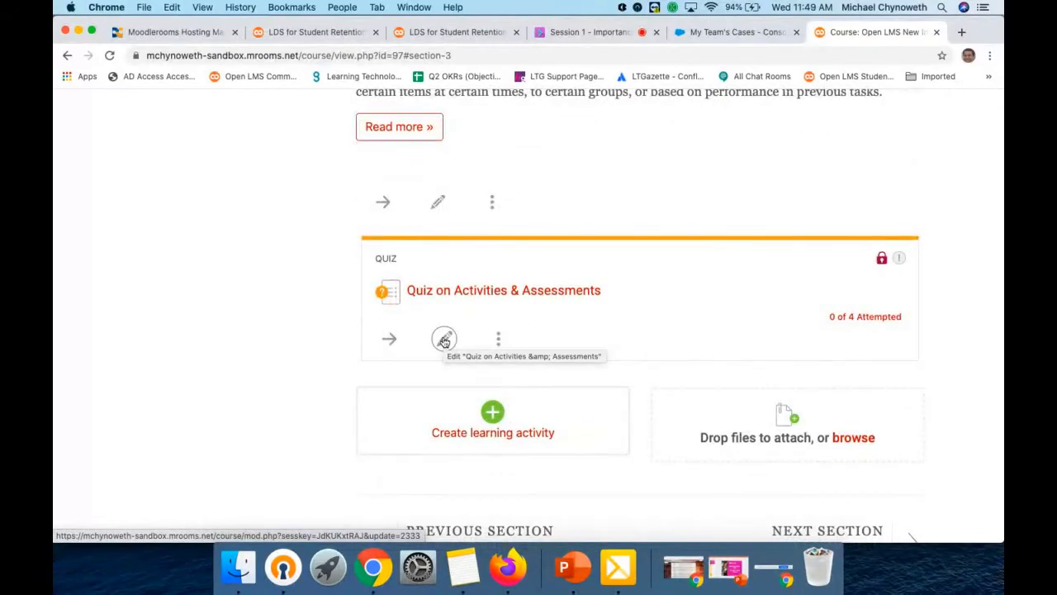
scroll(443, 341, "up", 8)
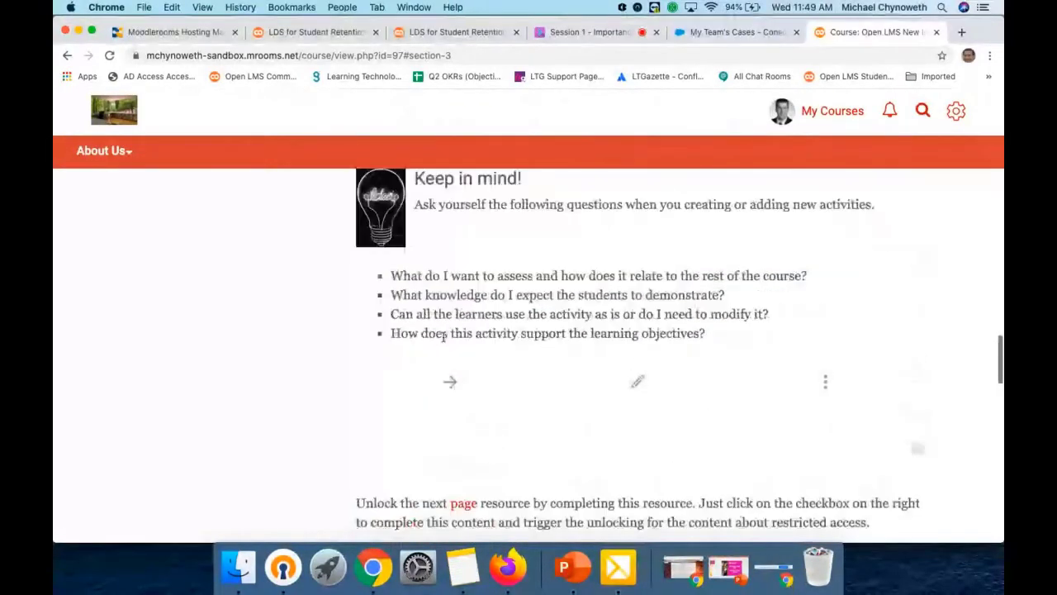
scroll(444, 336, "up", 6)
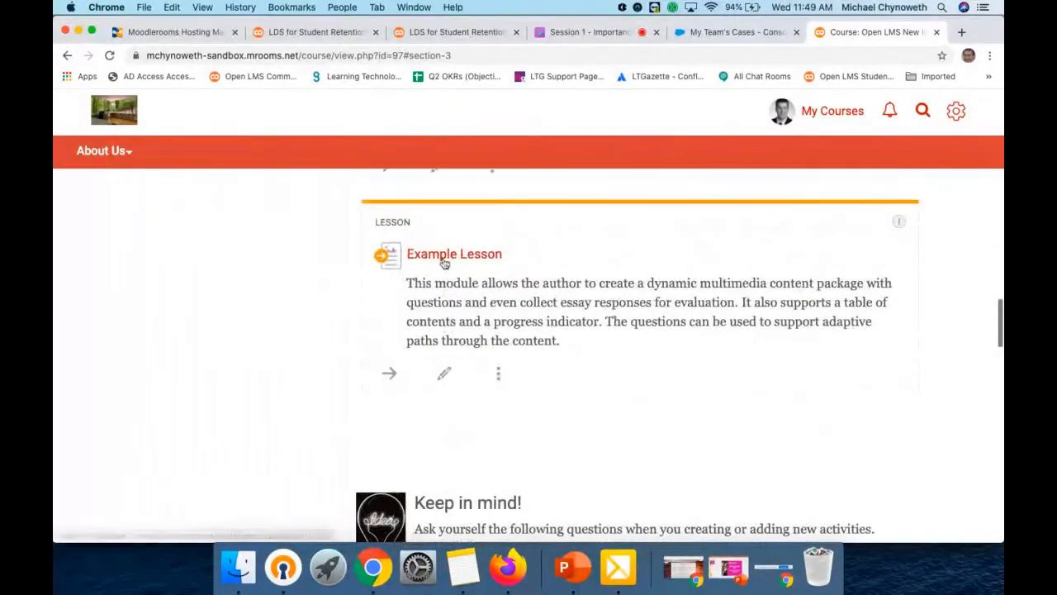
scroll(444, 258, "up", 4)
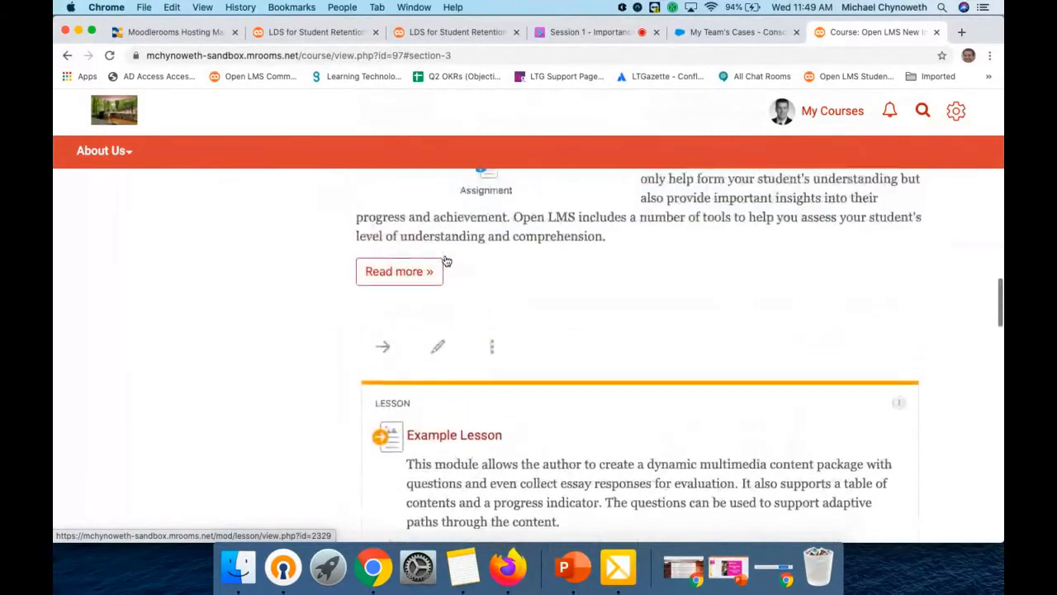
scroll(445, 259, "up", 3)
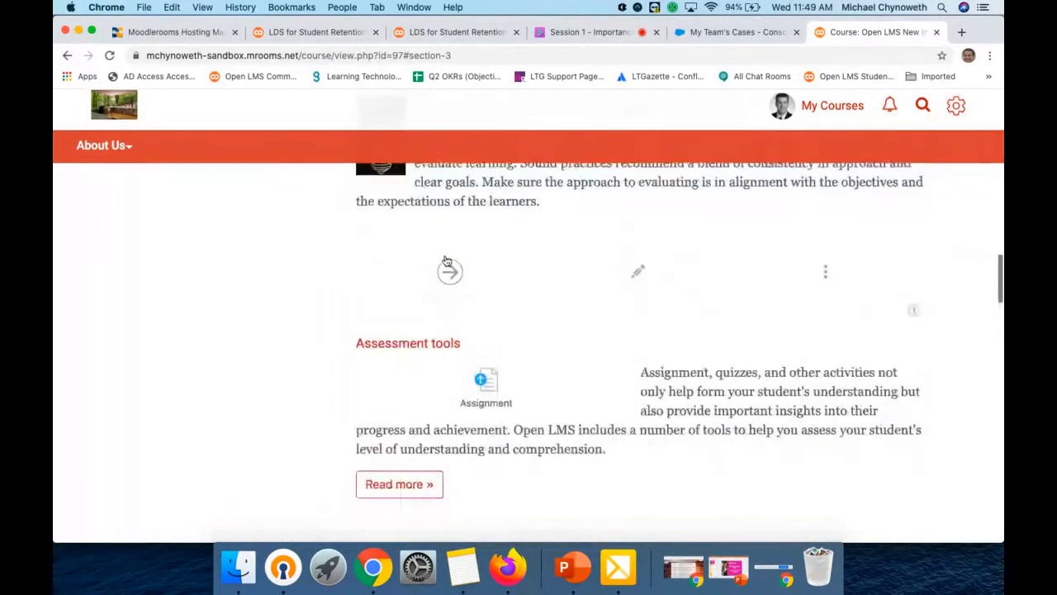
scroll(446, 261, "down", 10)
scroll(444, 259, "down", 3)
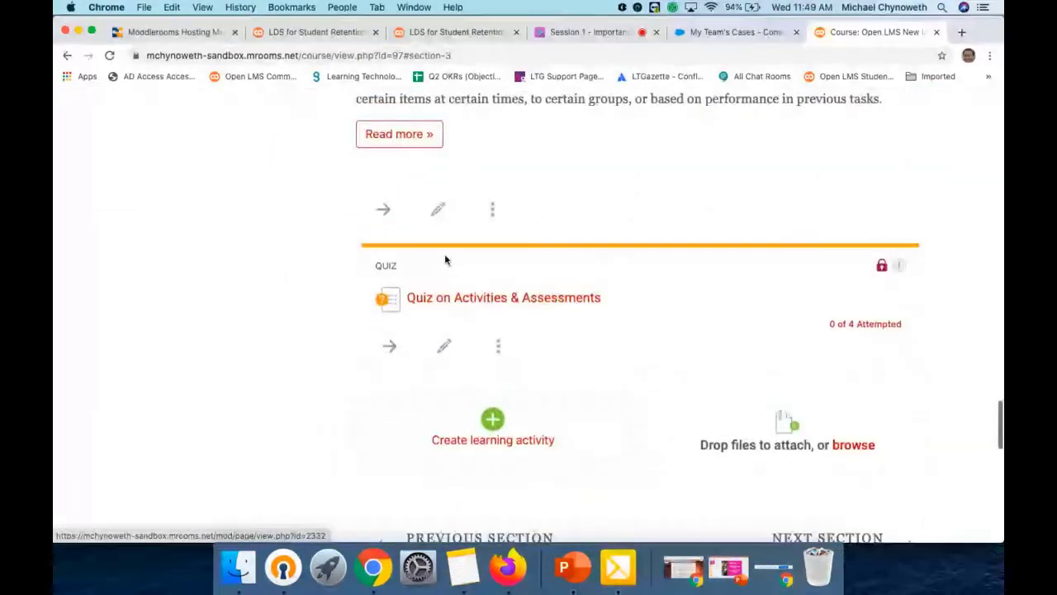
Open the Quiz on Activities & Assessments for editing and show its access restrictions
left_click(443, 336)
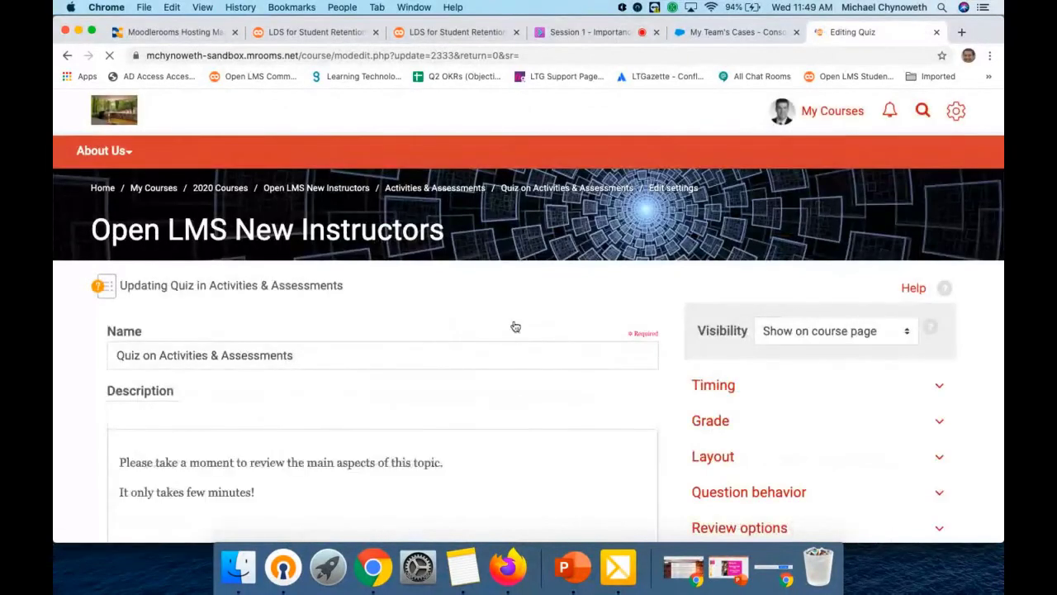
scroll(801, 358, "down", 5)
scroll(736, 446, "down", 4)
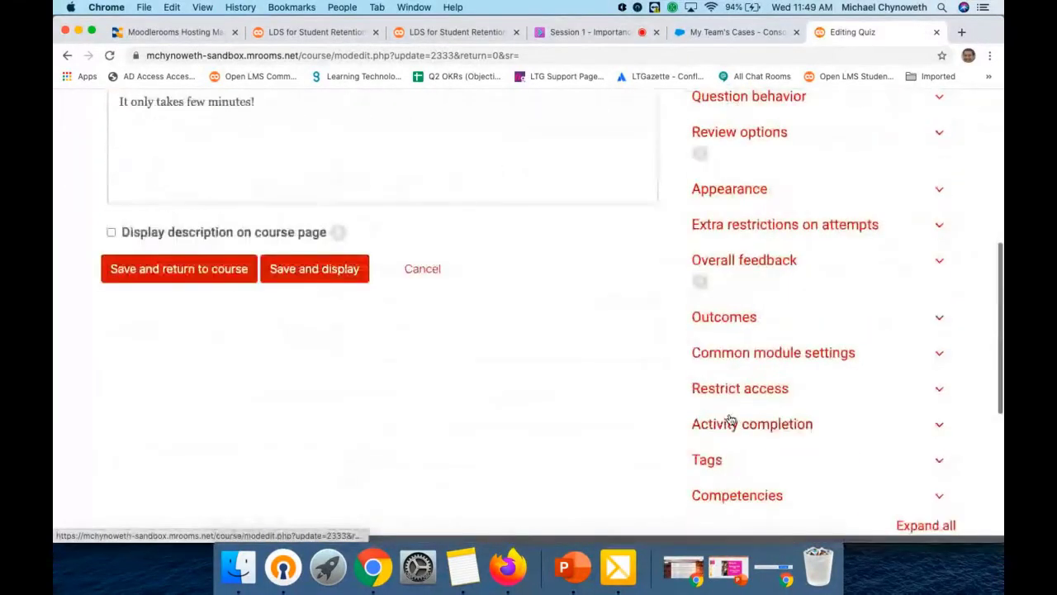
left_click(736, 392)
scroll(735, 394, "down", 4)
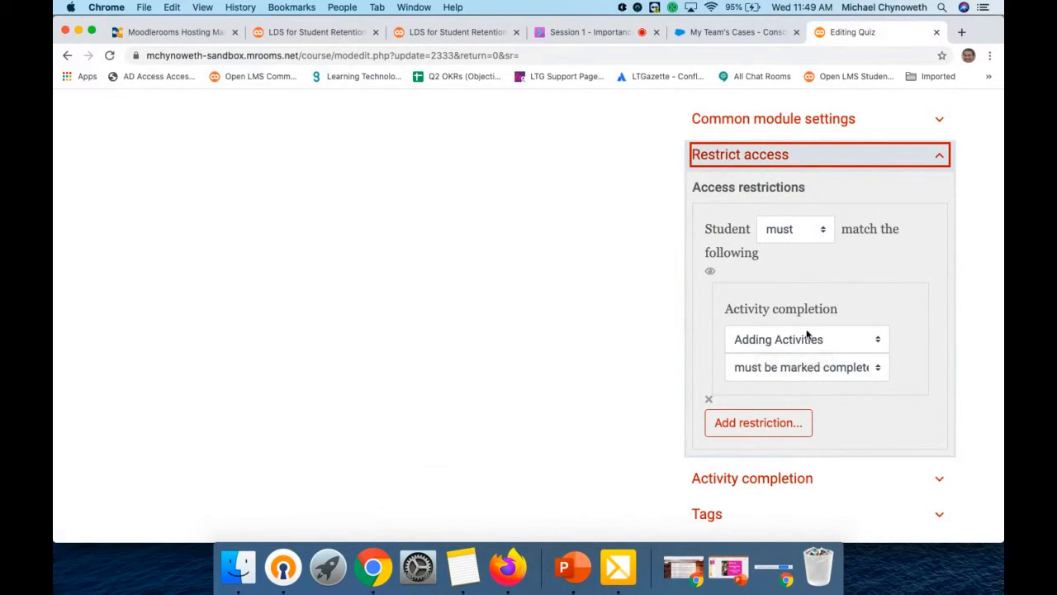
Check the condition options of the Adding Activities completion restriction, keeping "must be marked complete"
left_click(814, 366)
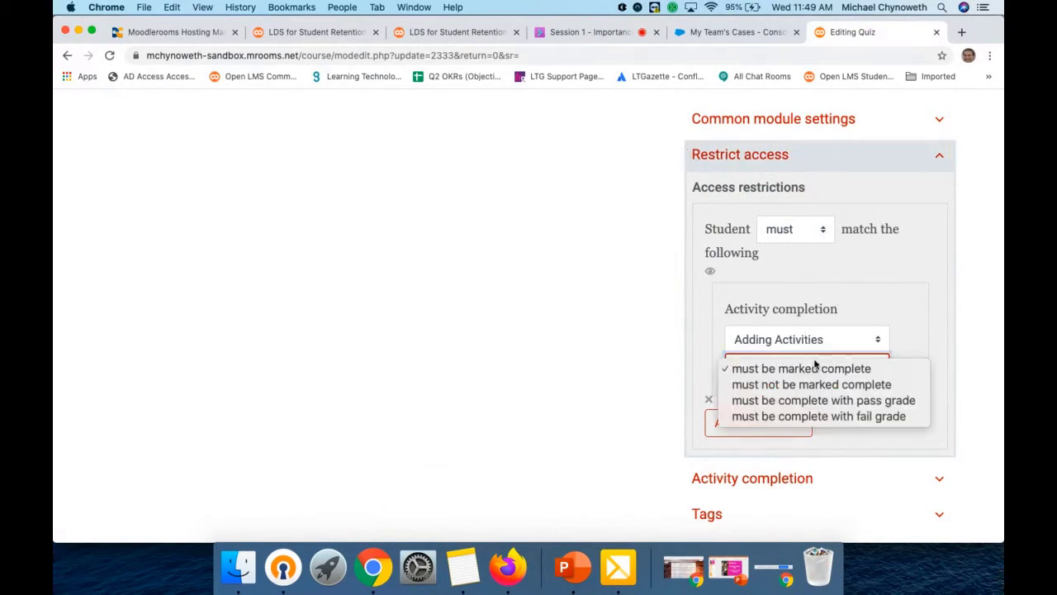
left_click(821, 311)
scroll(793, 347, "down", 1)
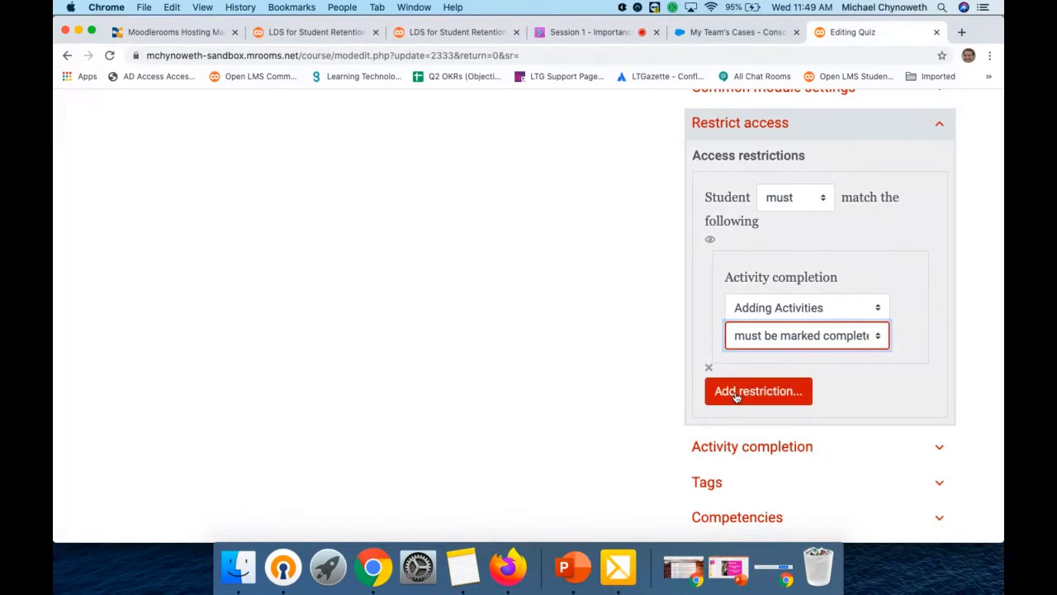
Add an activity completion restriction to the quiz requiring that Example Lesson must be marked complete
left_click(735, 392)
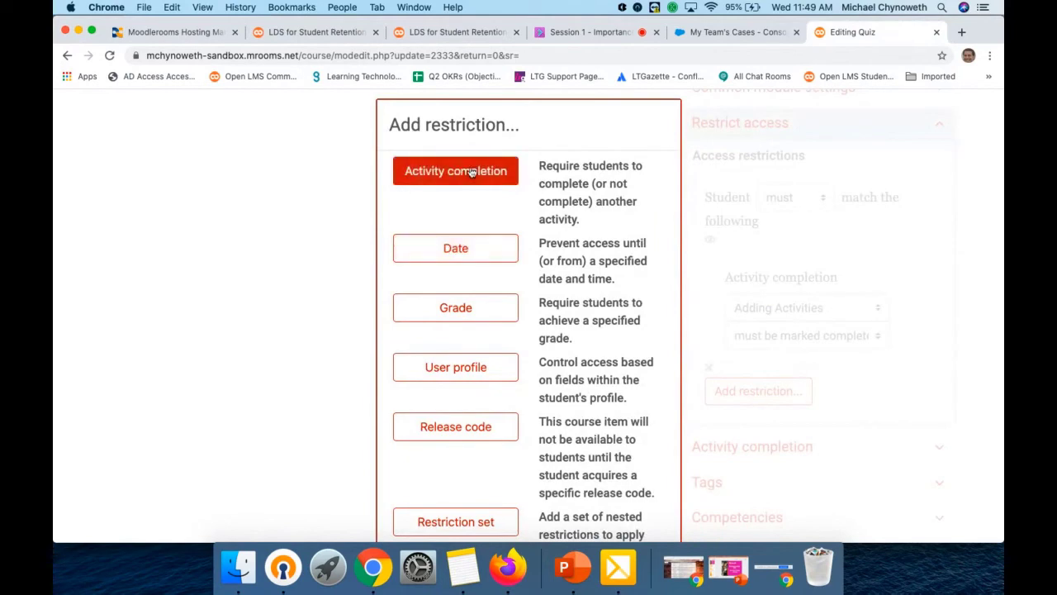
left_click(472, 172)
scroll(743, 429, "down", 2)
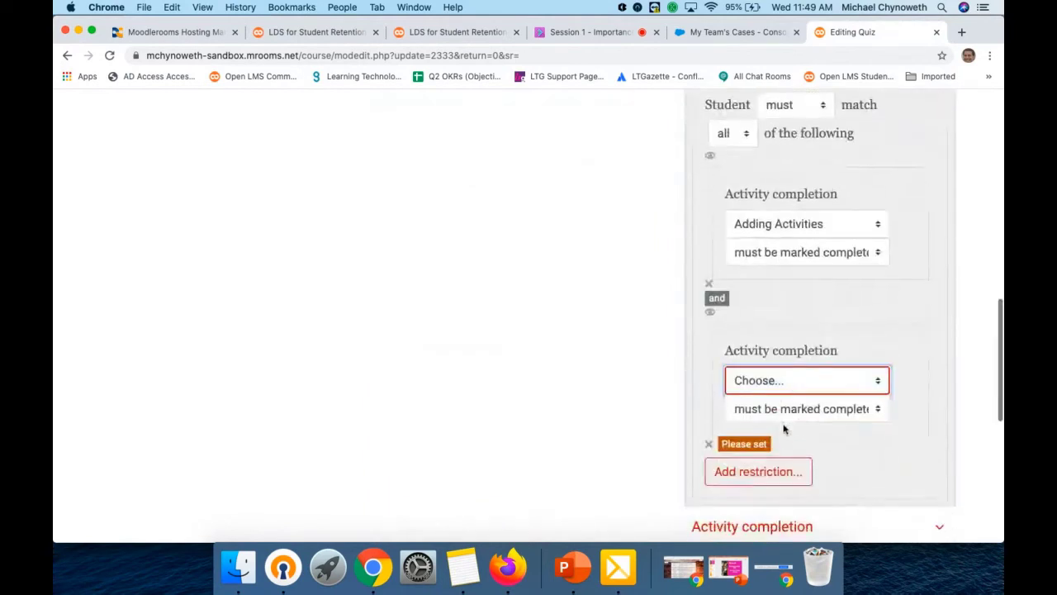
left_click(795, 380)
scroll(758, 411, "down", 5)
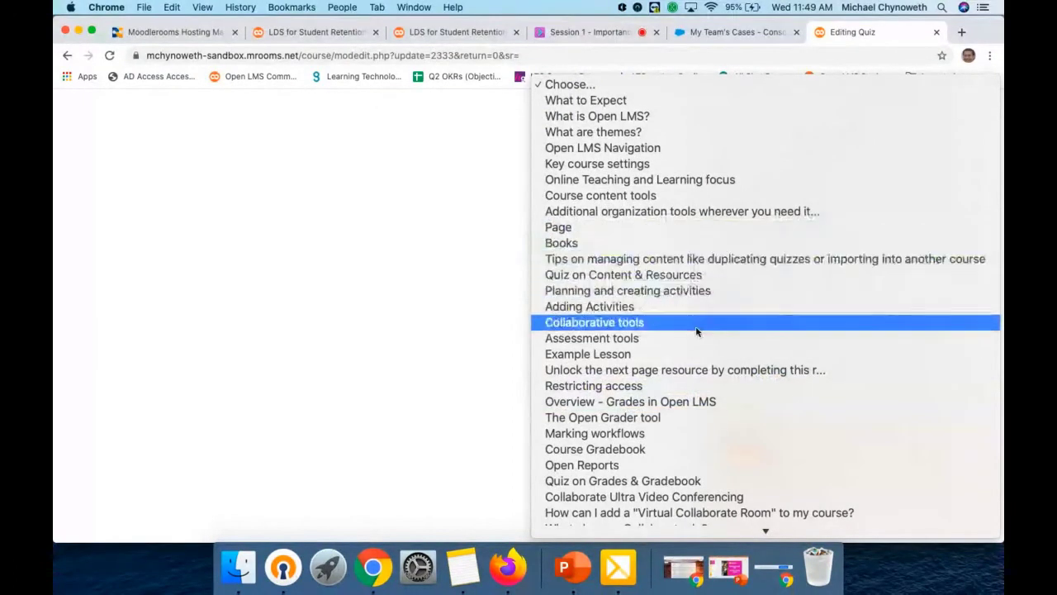
left_click(696, 352)
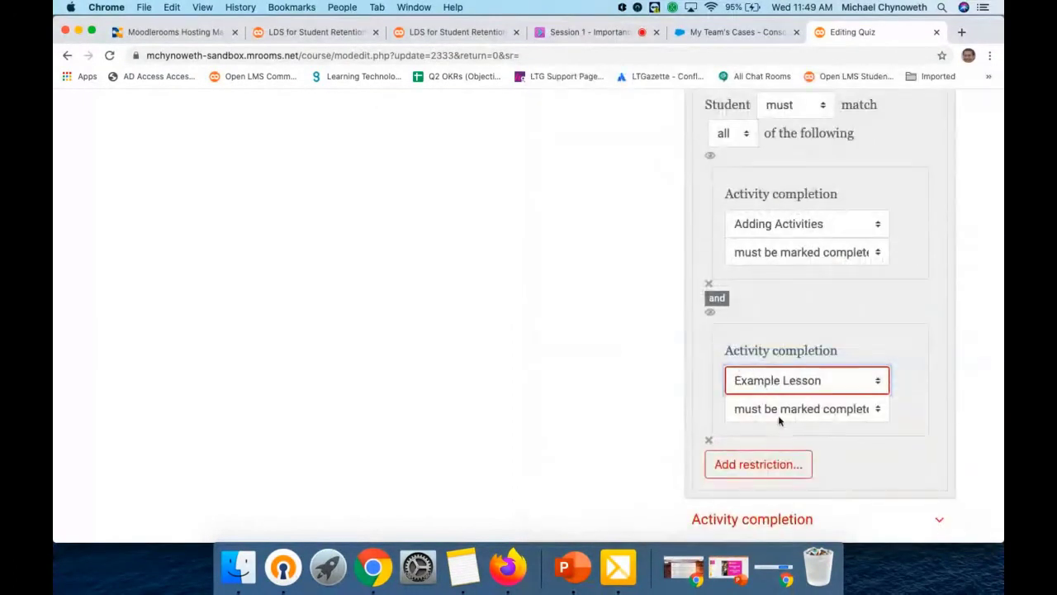
left_click(781, 410)
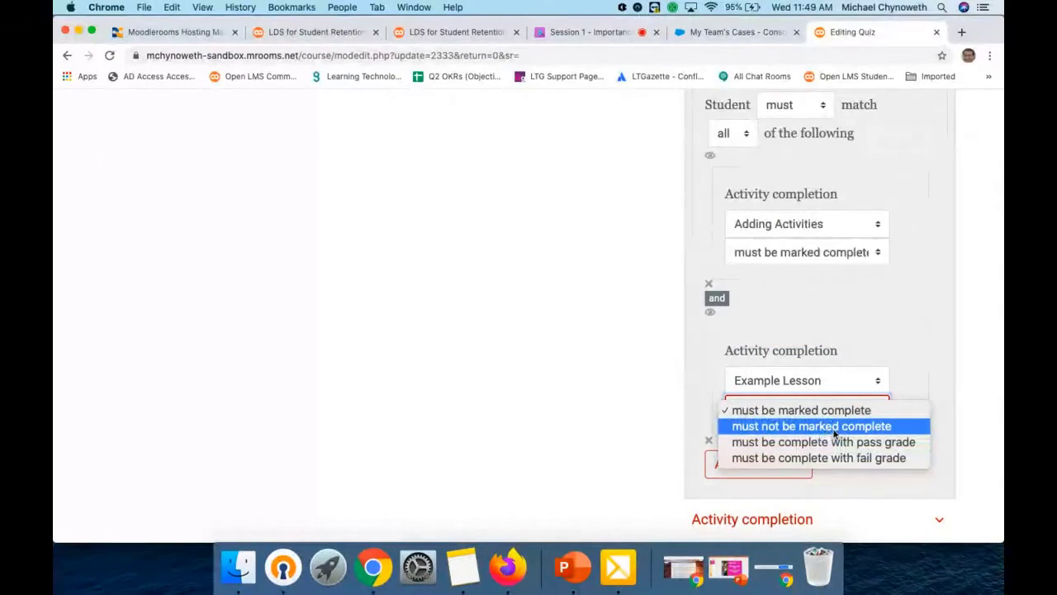
left_click(797, 409)
scroll(779, 405, "down", 2)
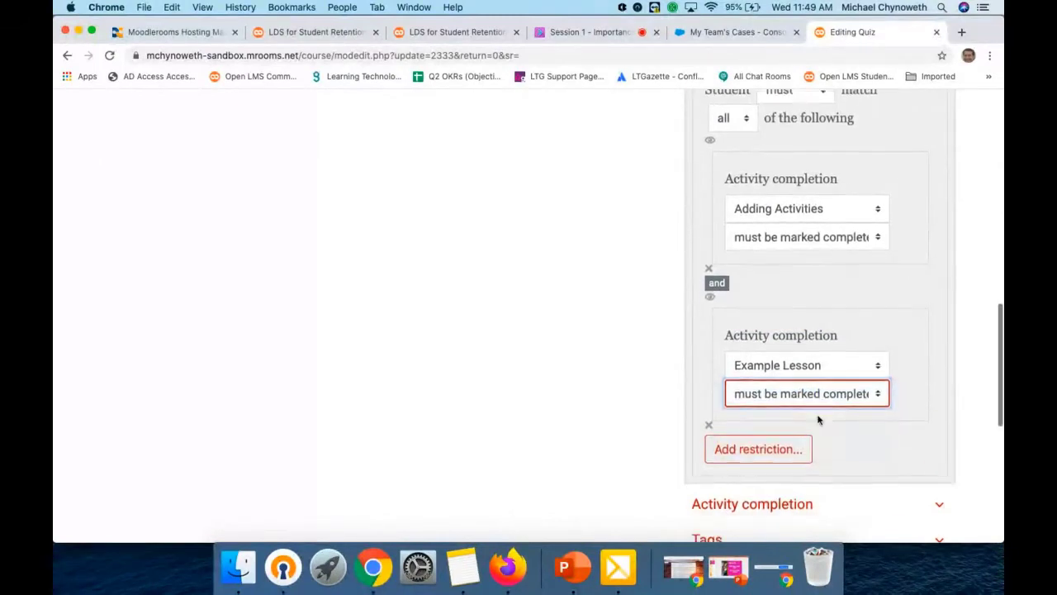
Add a grade restriction to the quiz requiring a score of at least 80% on Quiz on Content & Resources
left_click(781, 404)
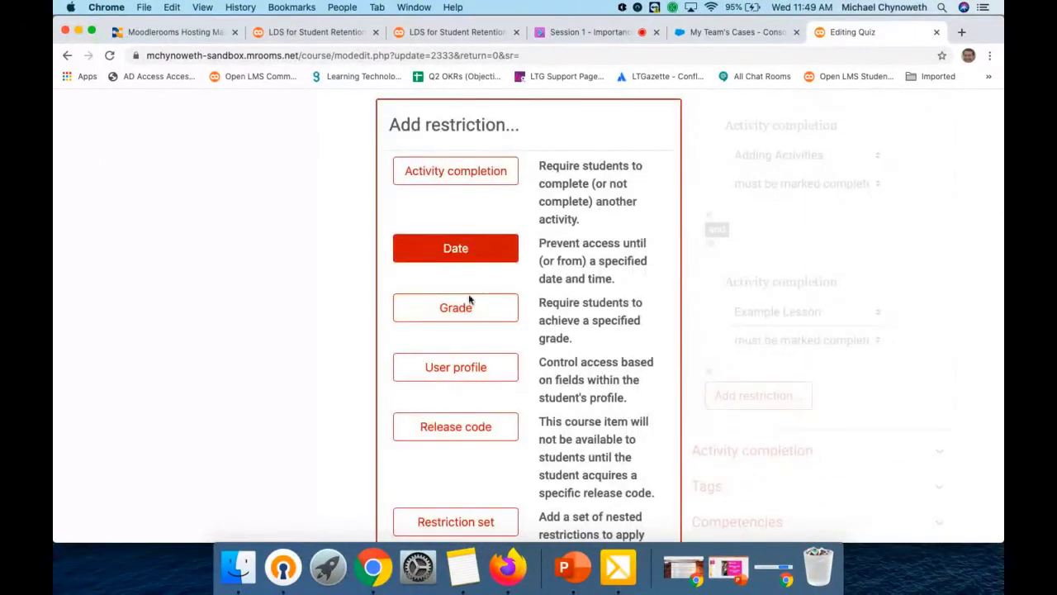
left_click(467, 319)
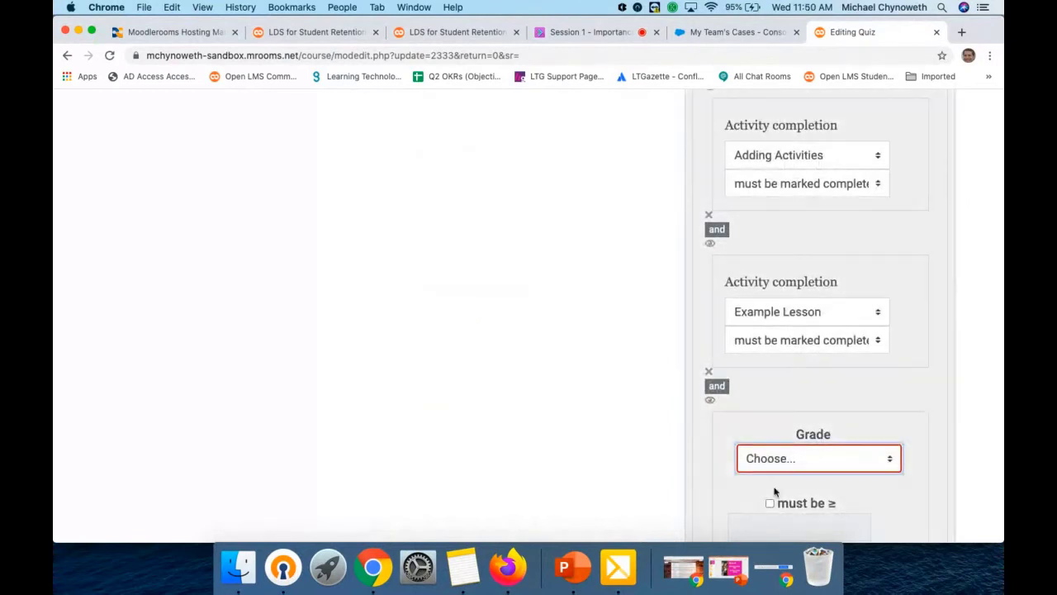
left_click(791, 467)
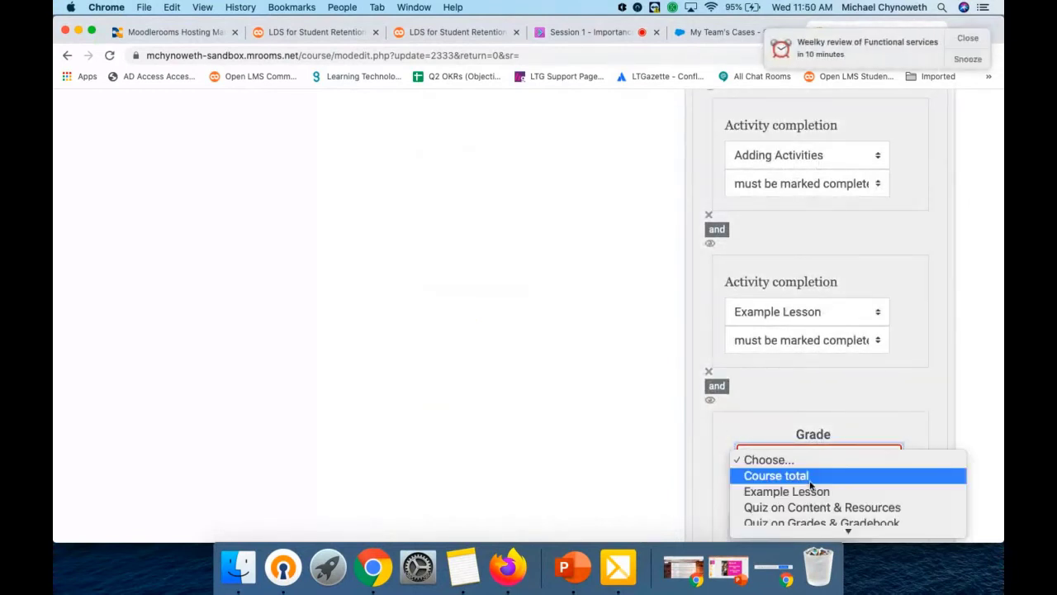
scroll(810, 479, "down", 1)
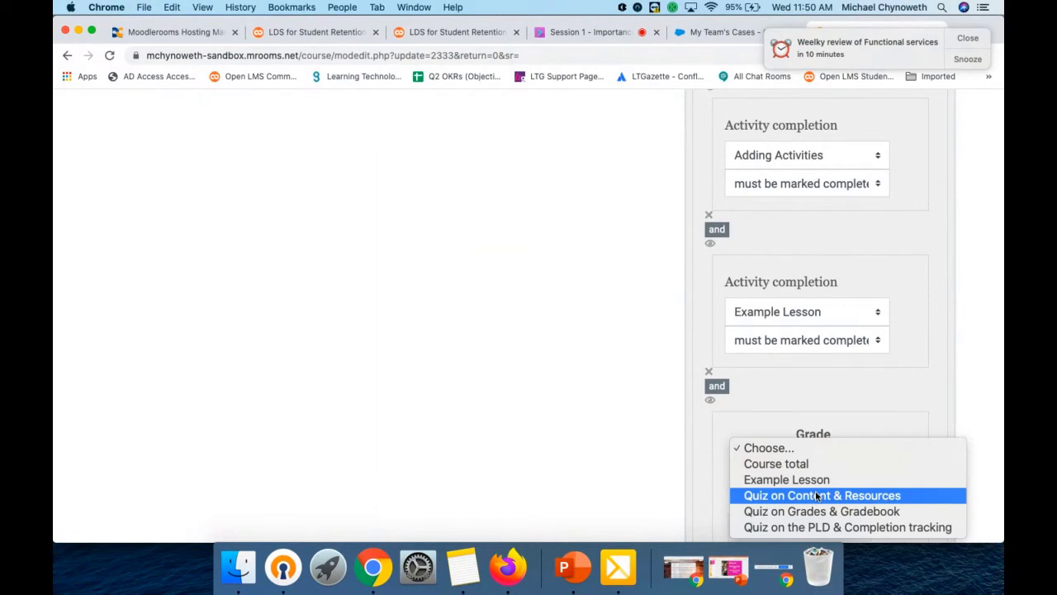
left_click(816, 495)
scroll(790, 460, "down", 2)
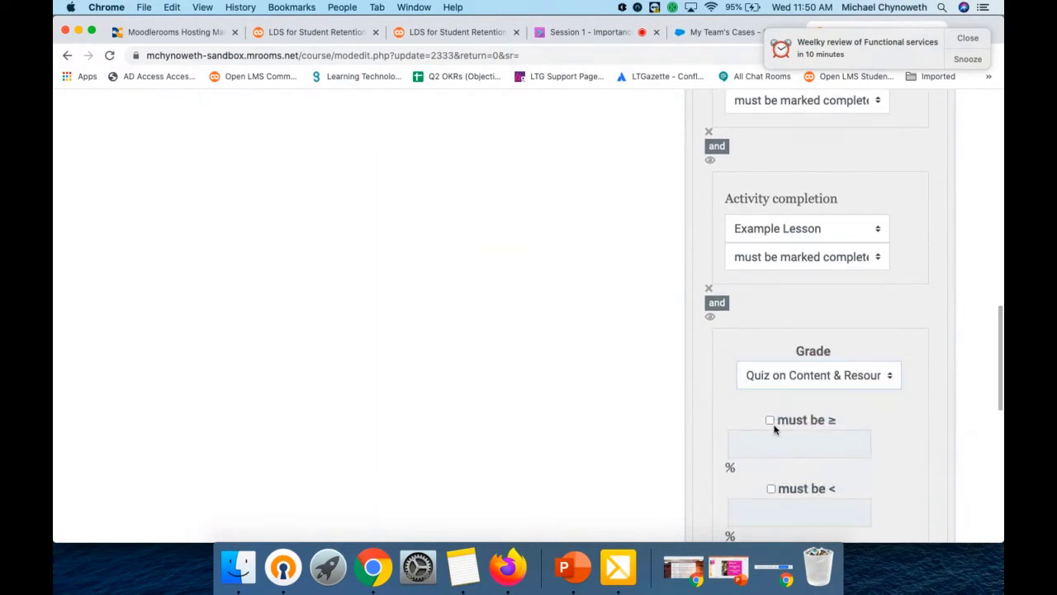
left_click(771, 421)
type("80")
scroll(774, 440, "down", 2)
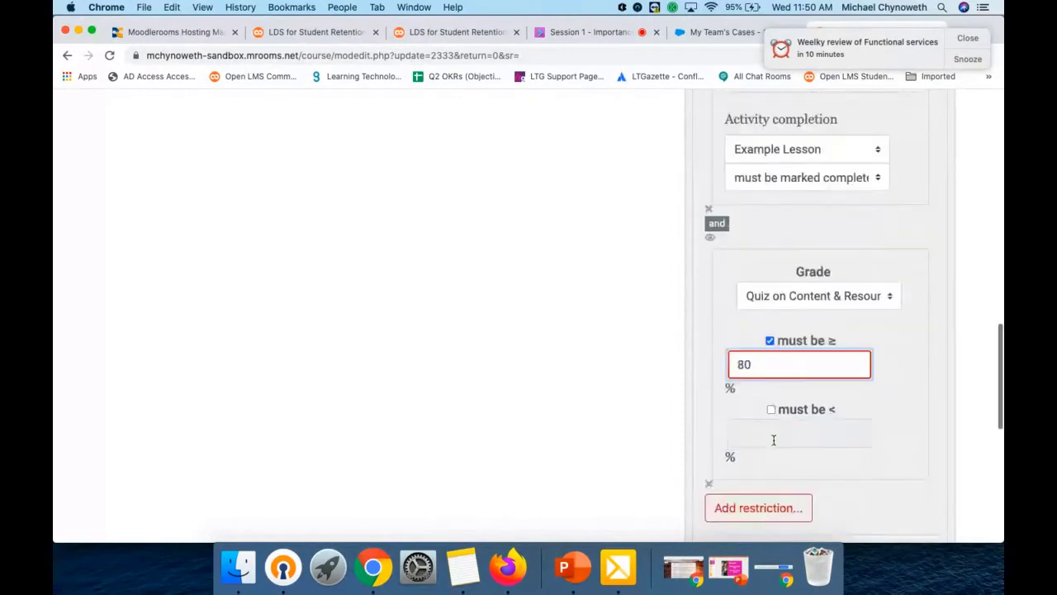
scroll(774, 440, "down", 3)
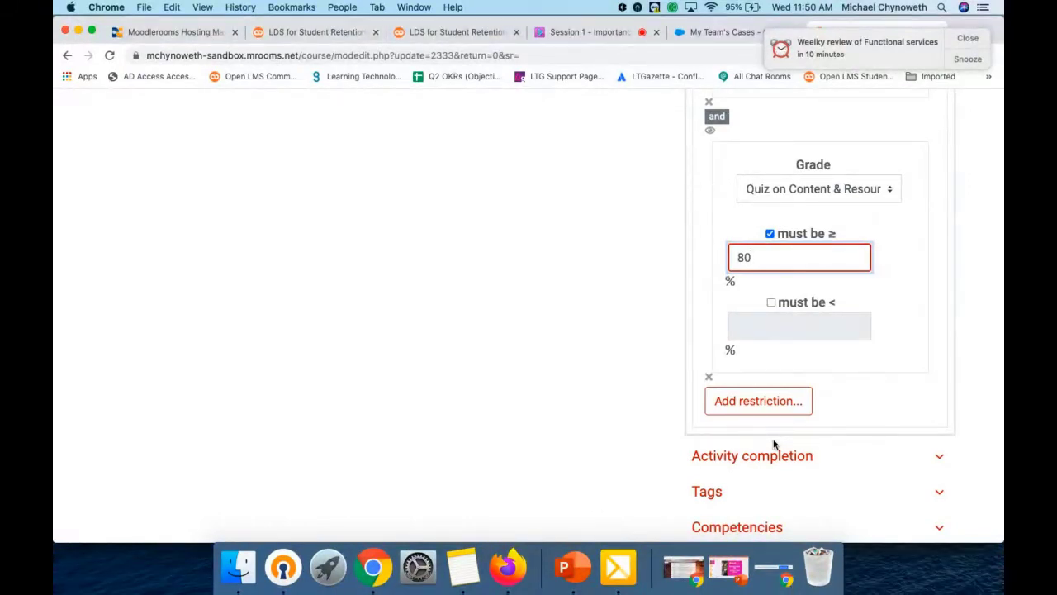
Dismiss the calendar reminder, save the quiz's access restrictions and return to the quiz's entry in the course
scroll(663, 386, "up", 5)
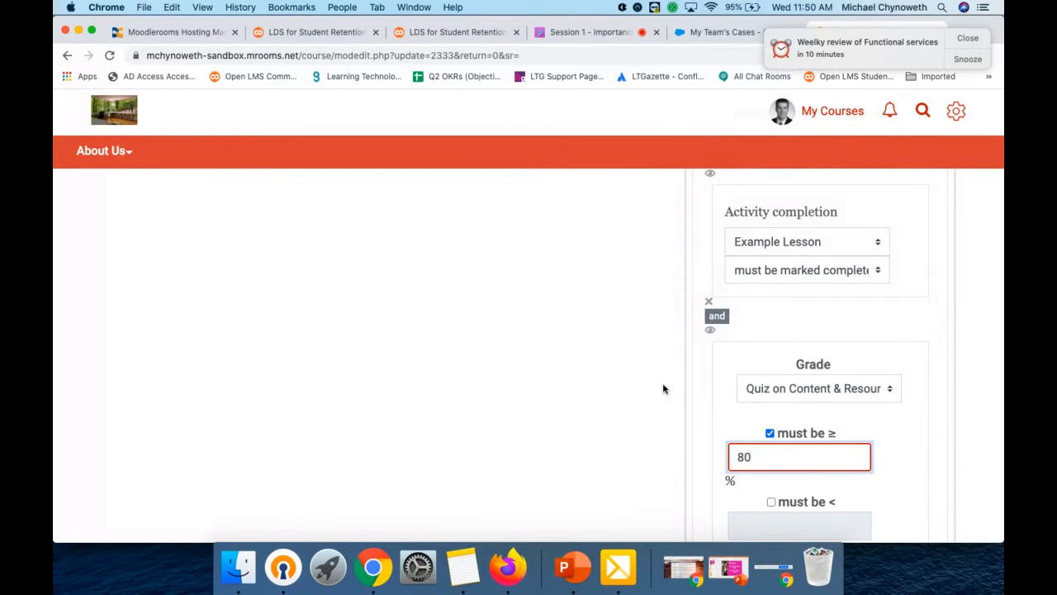
left_click(967, 38)
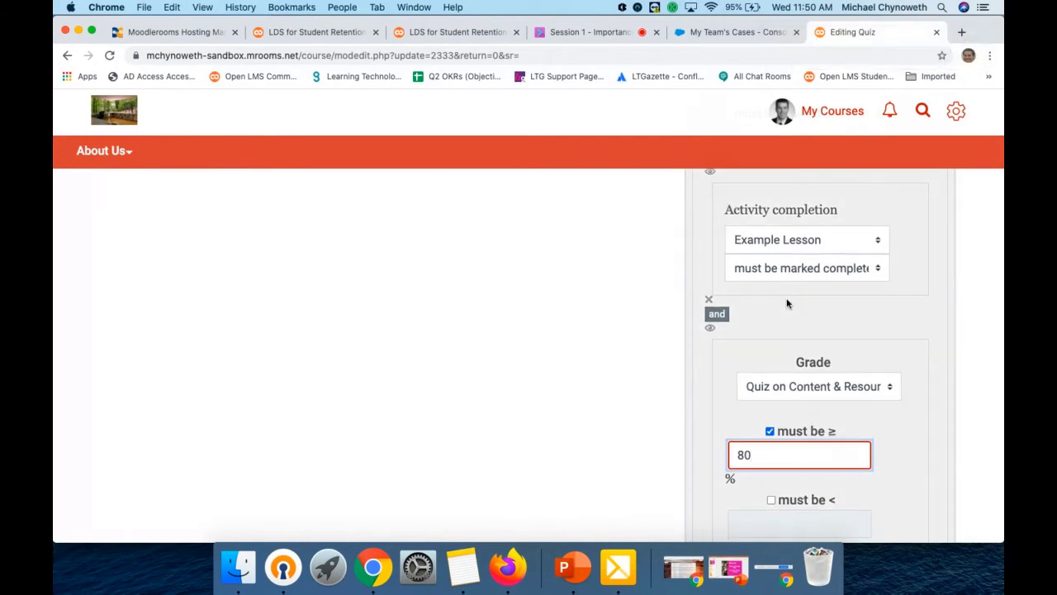
scroll(786, 302, "down", 2)
scroll(786, 300, "up", 5)
scroll(786, 300, "up", 3)
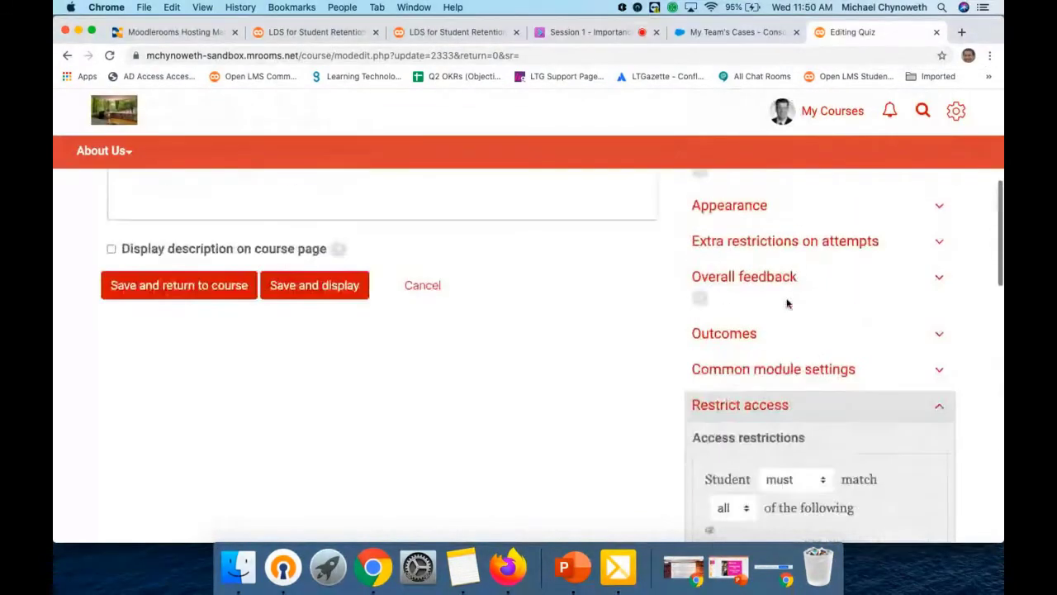
left_click(219, 303)
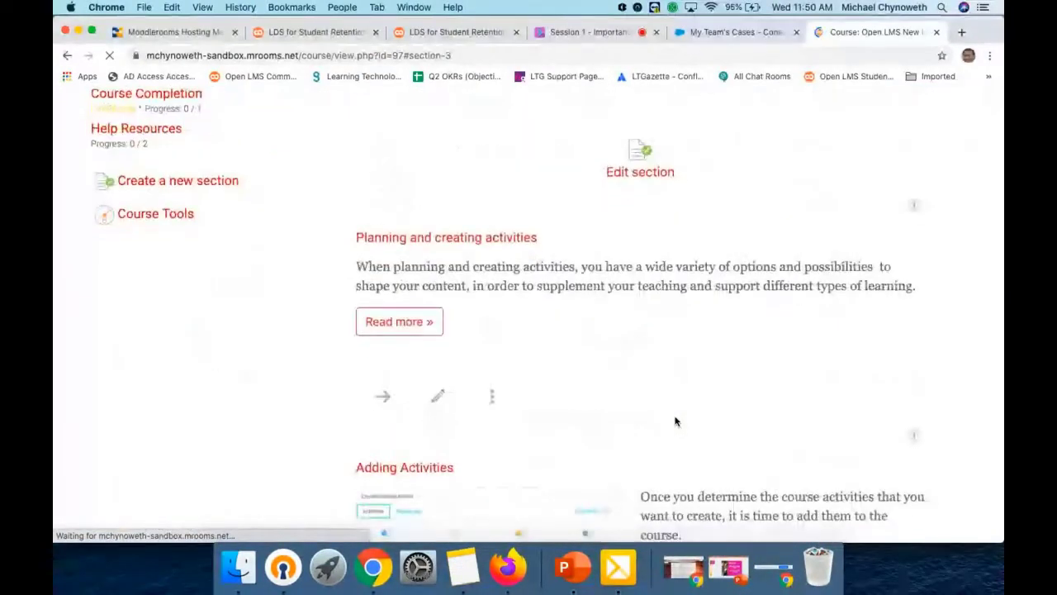
scroll(675, 421, "down", 12)
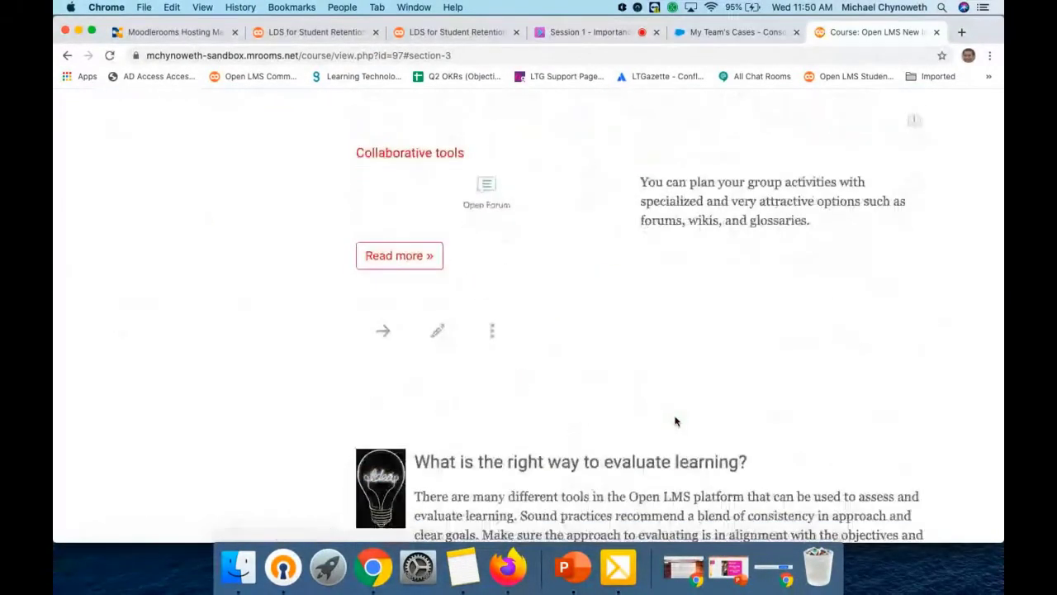
scroll(675, 422, "down", 15)
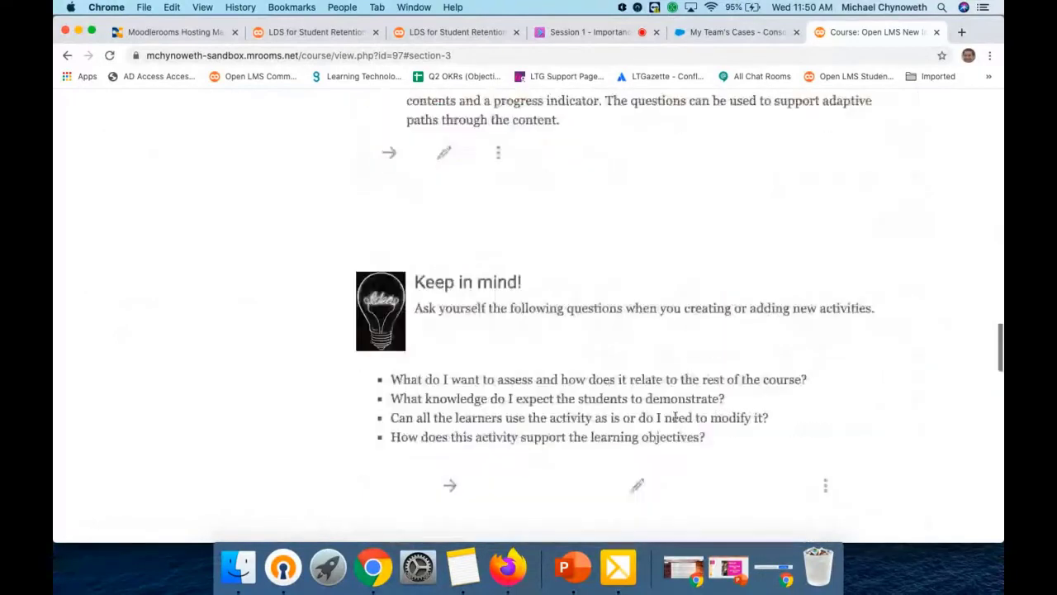
scroll(675, 421, "down", 1)
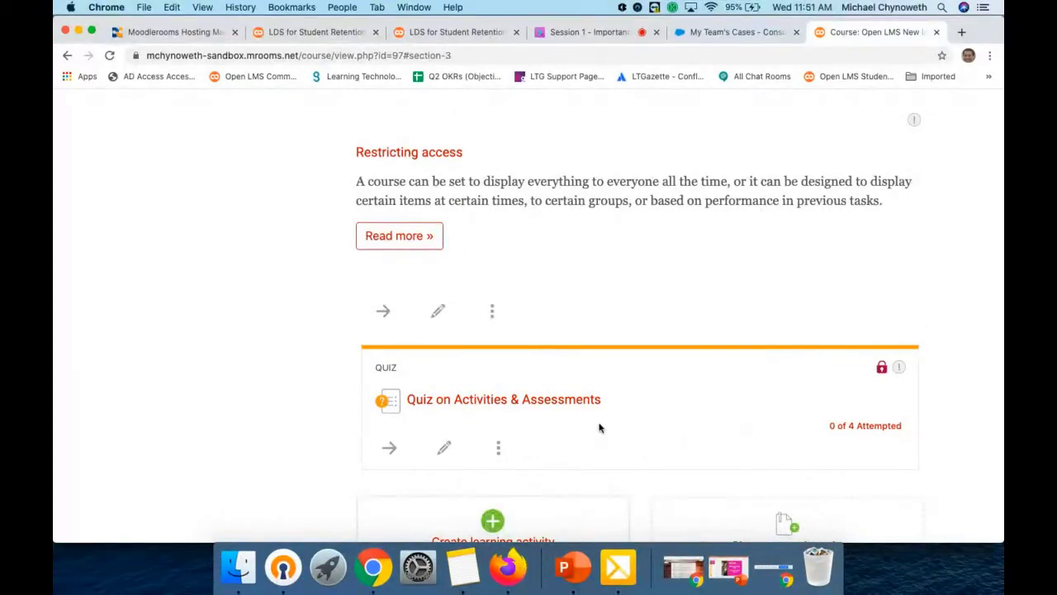
Set the Activities & Assessments section's date restriction to from 14 July 2020 and save the section
scroll(604, 417, "up", 1)
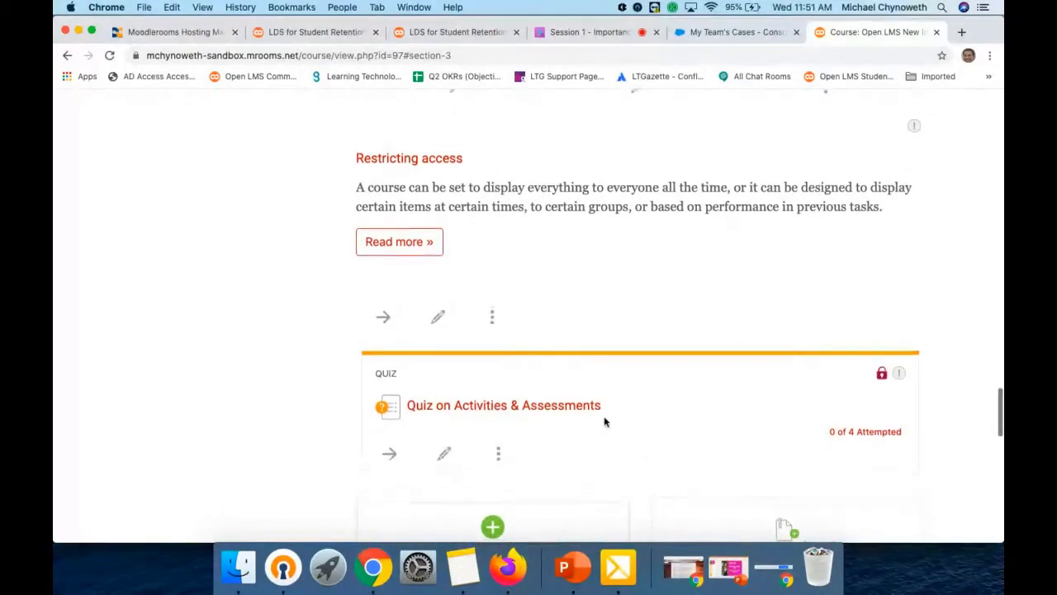
scroll(606, 422, "up", 10)
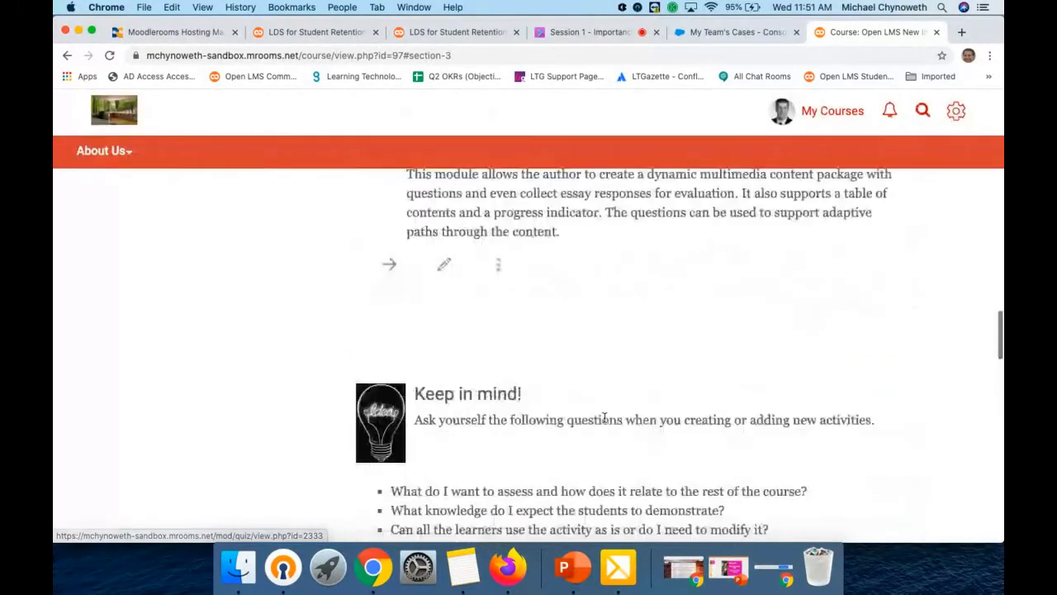
scroll(603, 417, "up", 10)
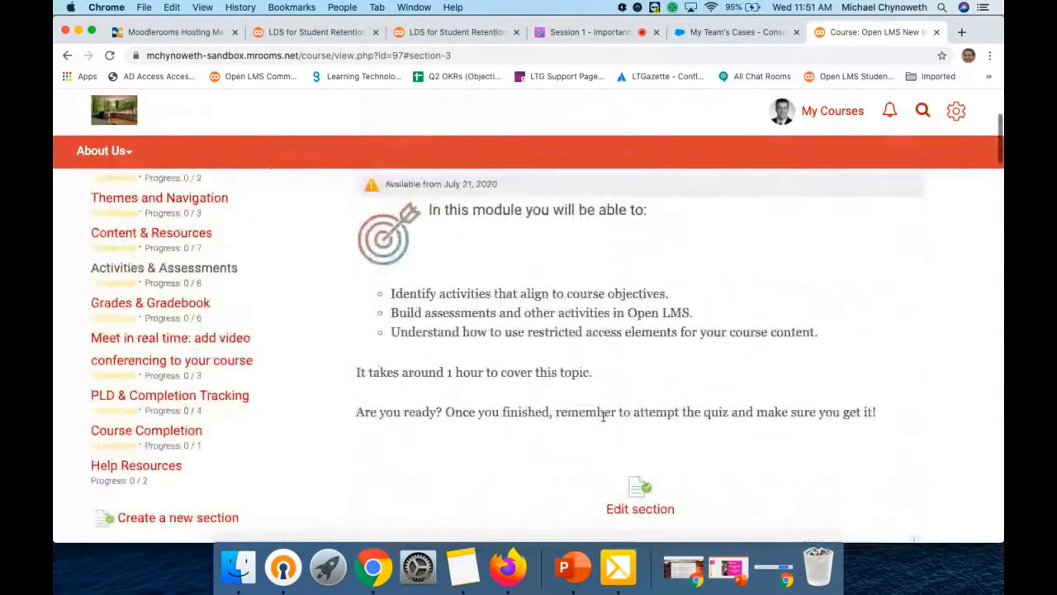
left_click(642, 469)
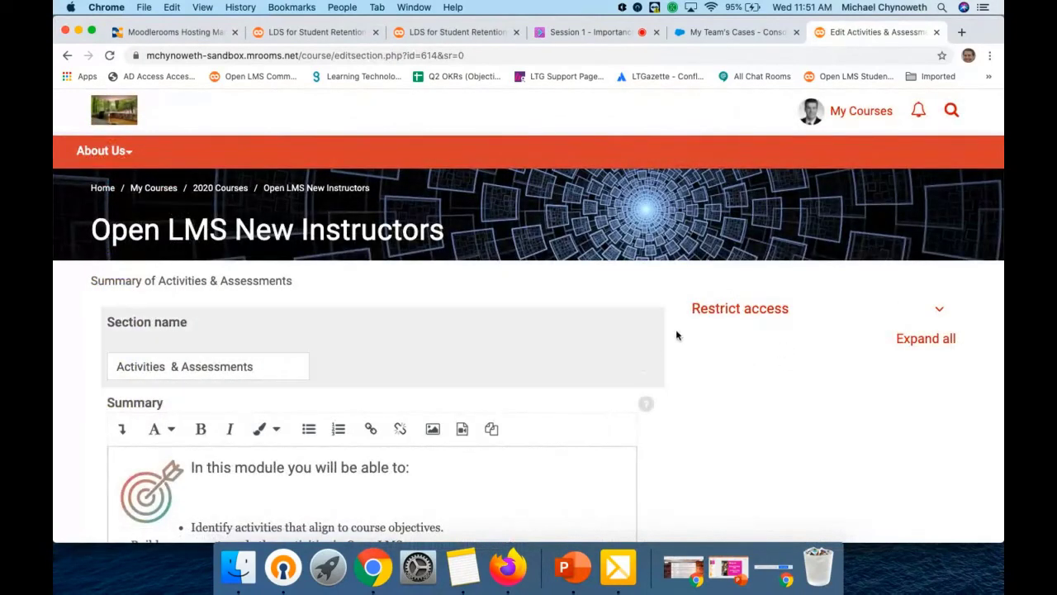
left_click(731, 310)
left_click(842, 461)
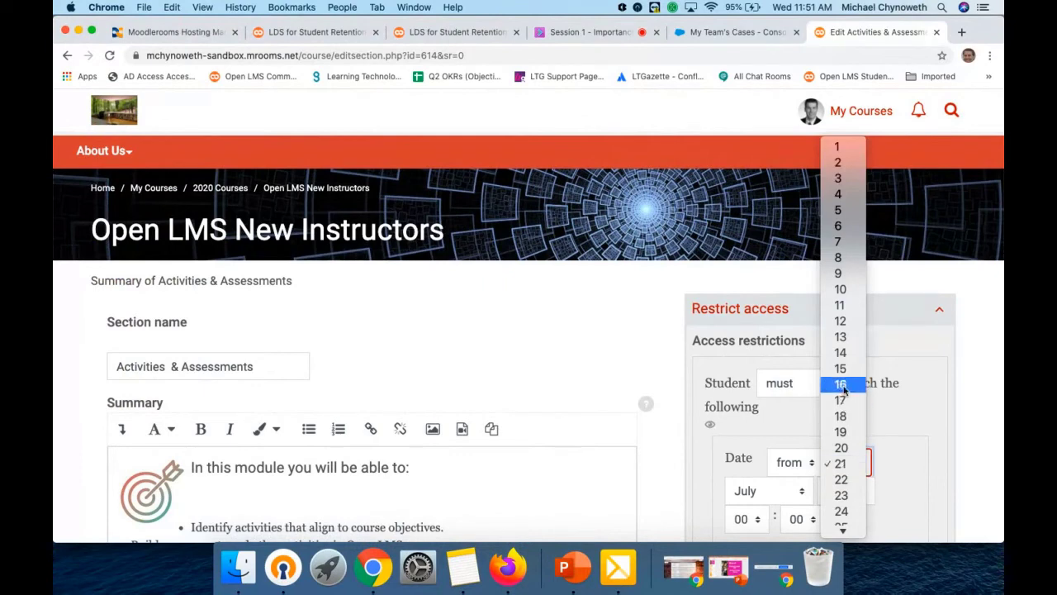
left_click(599, 406)
scroll(598, 406, "down", 7)
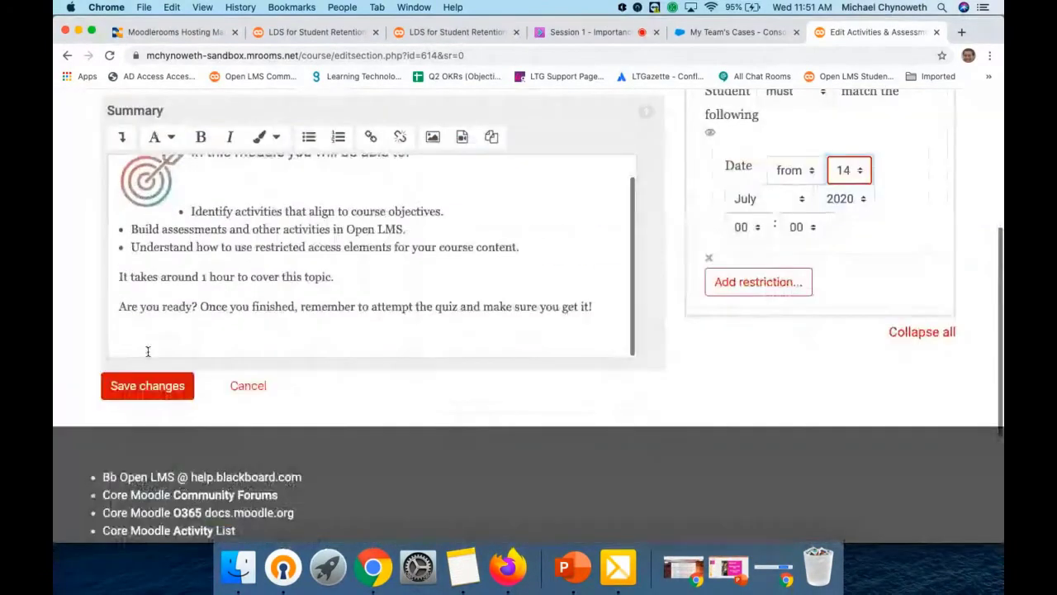
left_click(143, 401)
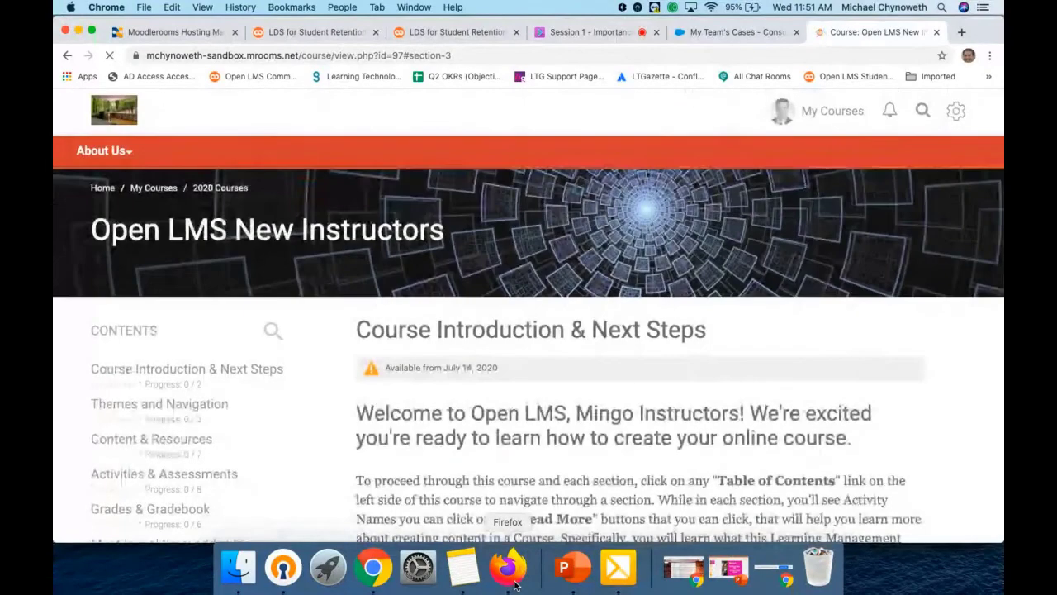
Switch to the student view in Firefox, reload the course and open the Activities & Assessments section
left_click(507, 566)
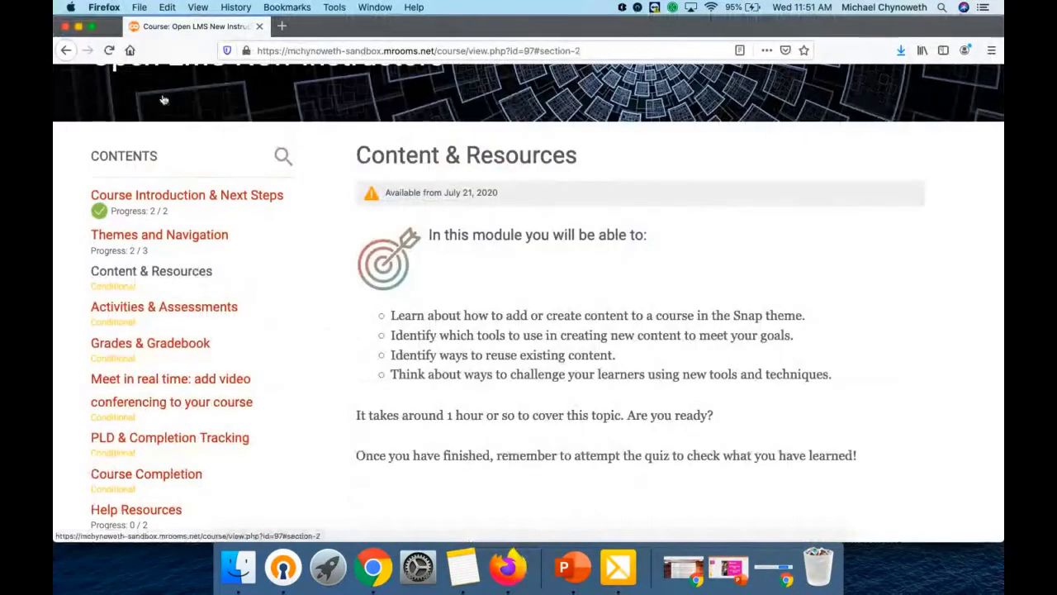
left_click(109, 50)
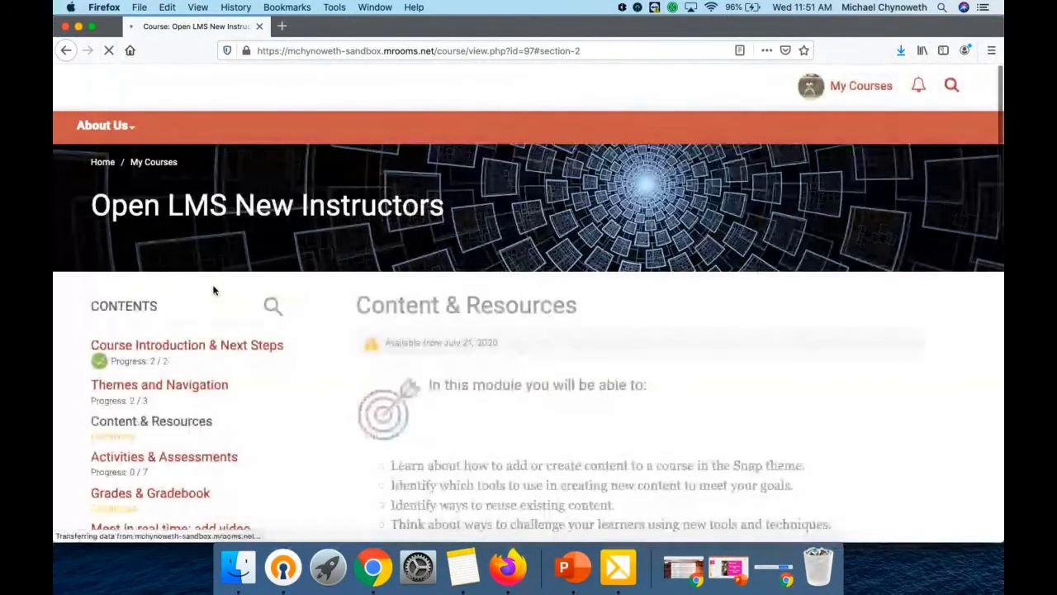
left_click(176, 456)
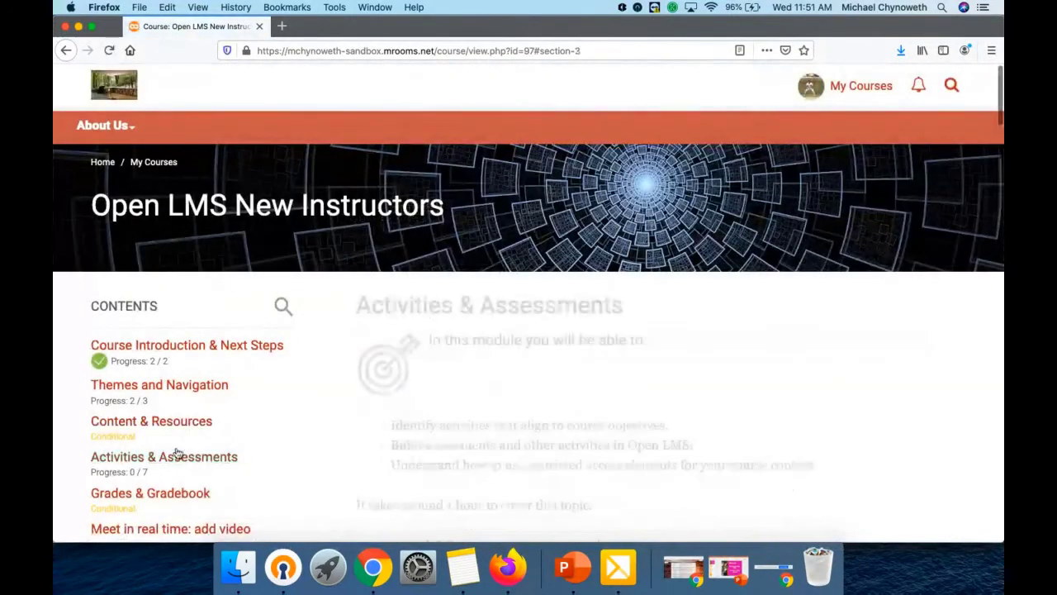
Expand the Planning and creating activities page as the student and read through its full content
scroll(484, 417, "down", 5)
scroll(484, 420, "up", 3)
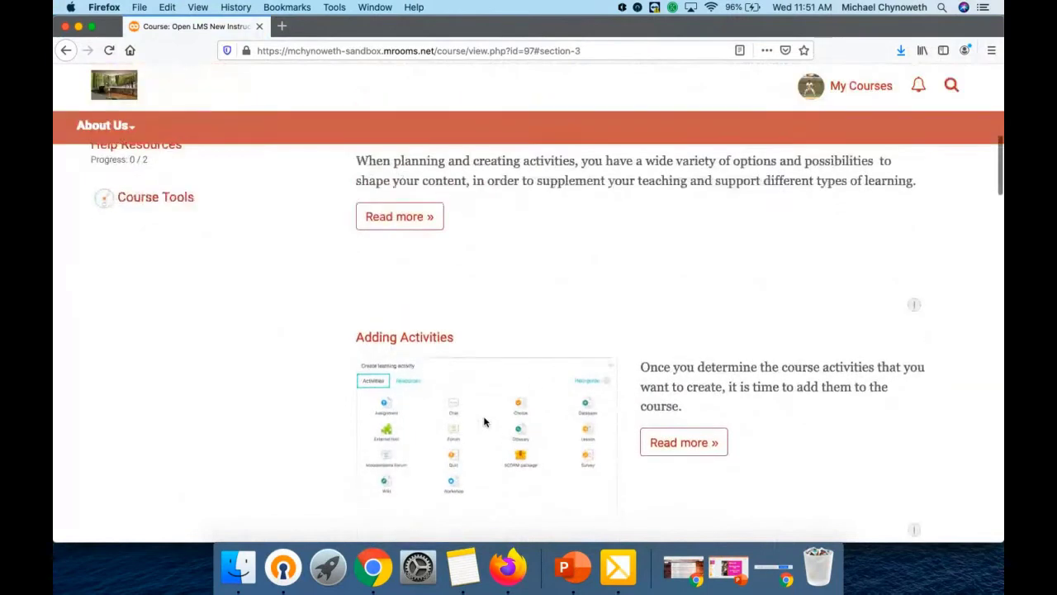
left_click(400, 331)
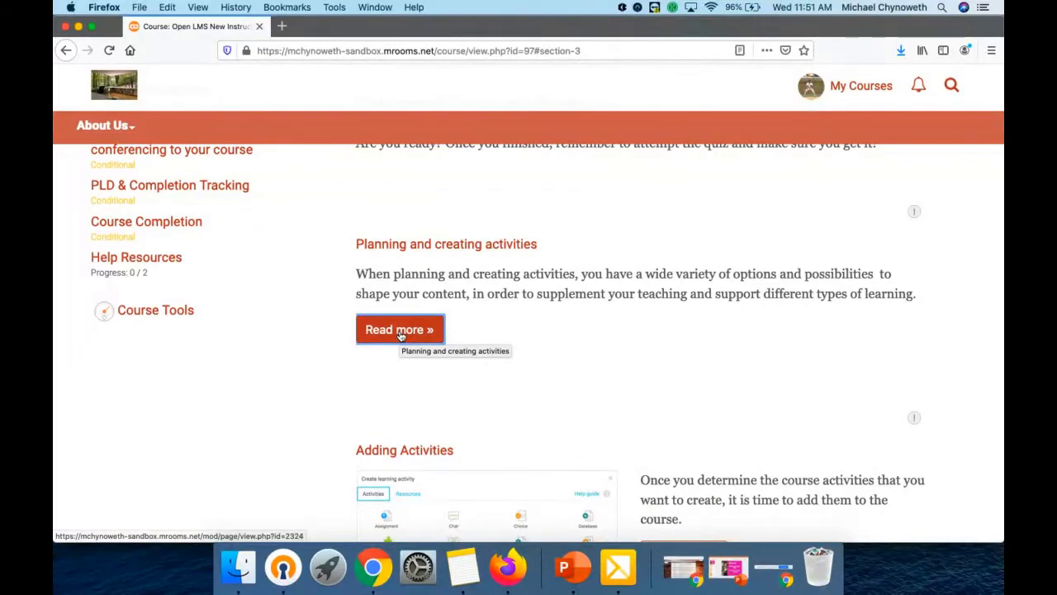
left_click(399, 330)
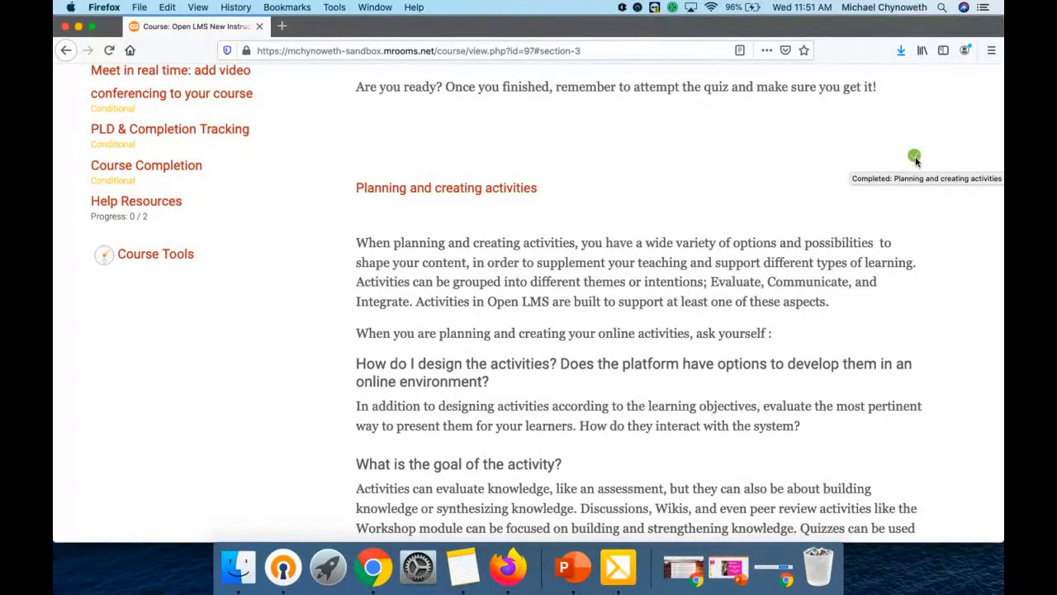
scroll(796, 239, "down", 1)
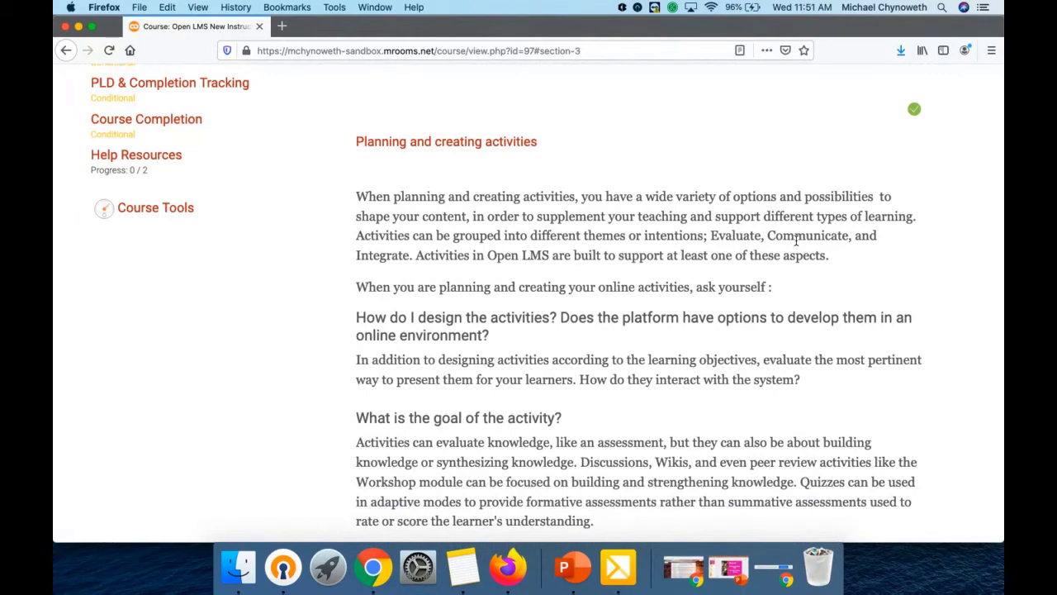
scroll(796, 240, "down", 3)
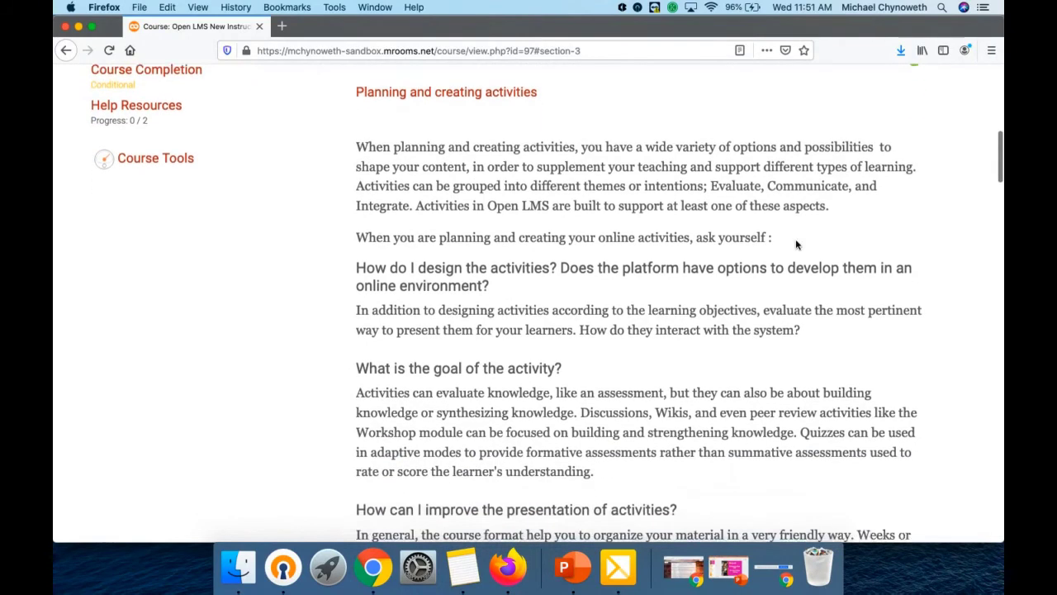
scroll(796, 239, "down", 3)
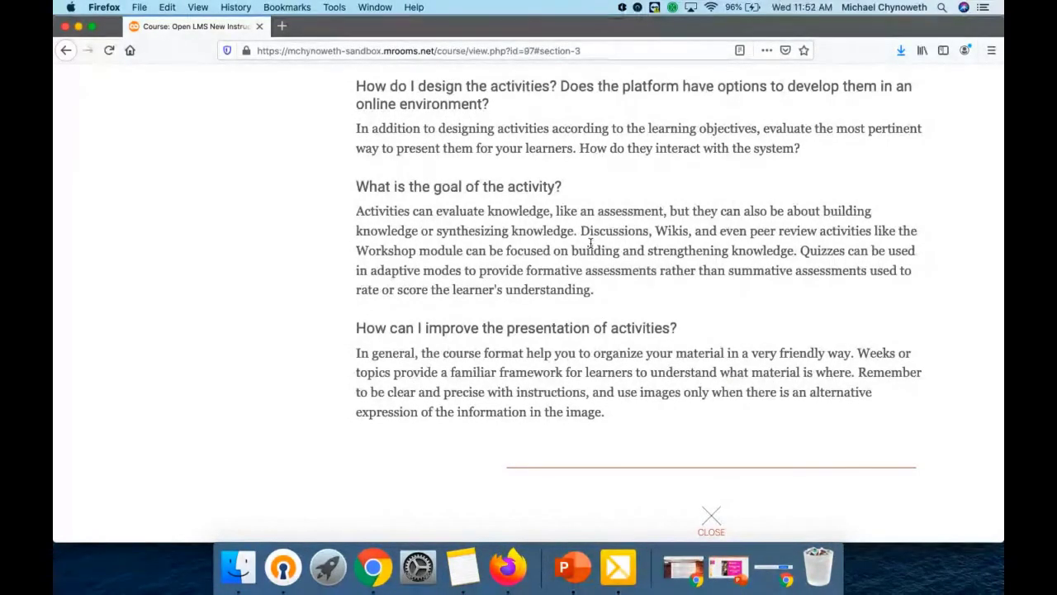
scroll(590, 242, "down", 1)
scroll(590, 242, "up", 4)
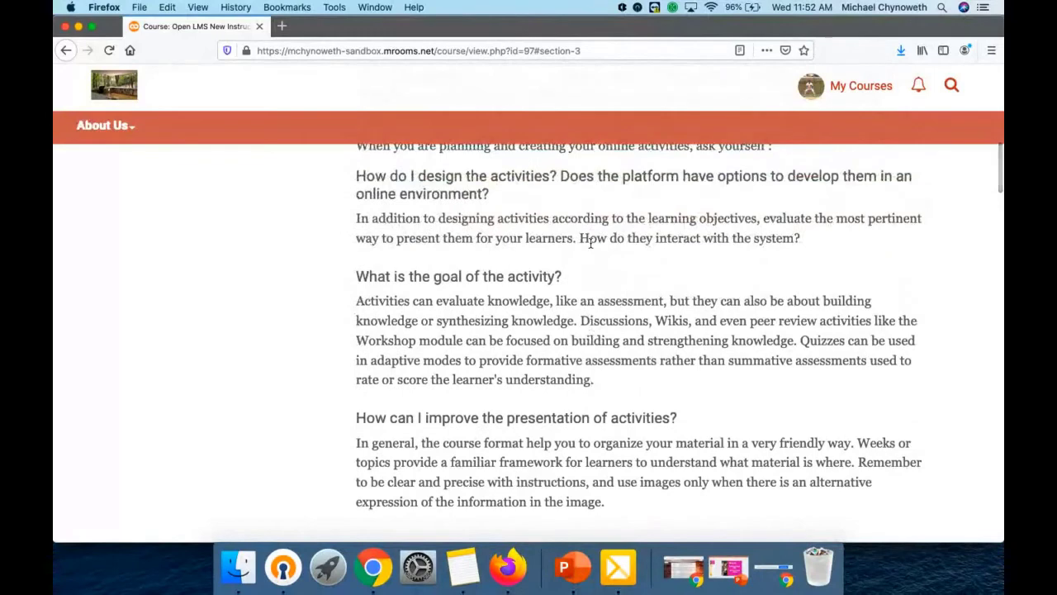
scroll(591, 240, "down", 5)
scroll(703, 314, "up", 2)
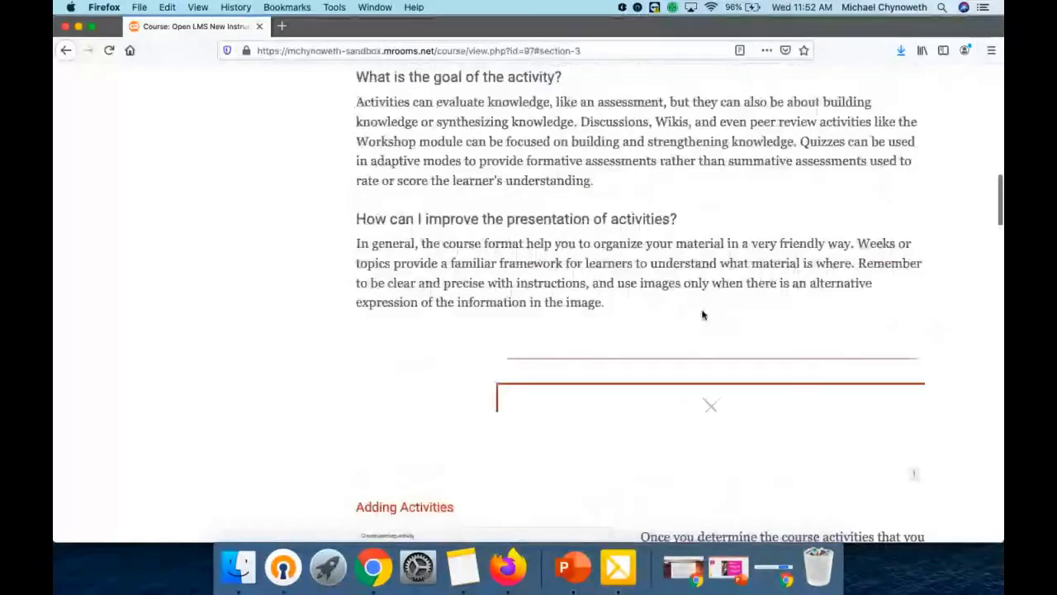
Show the availability conditions of the locked Quiz on Activities & Assessments, then close them
scroll(704, 315, "down", 15)
scroll(702, 314, "down", 5)
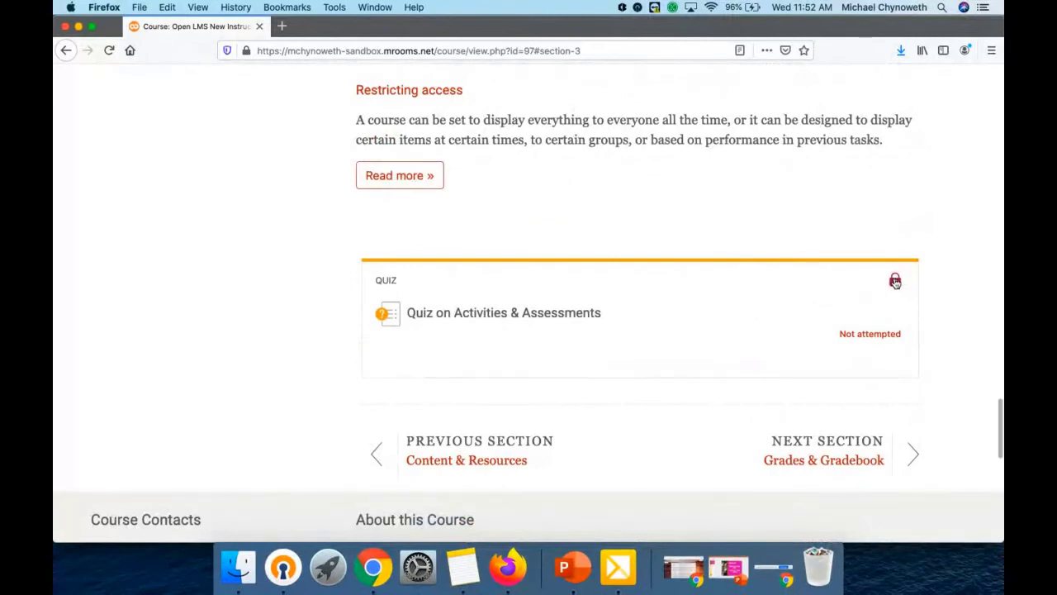
left_click(895, 281)
left_click(895, 282)
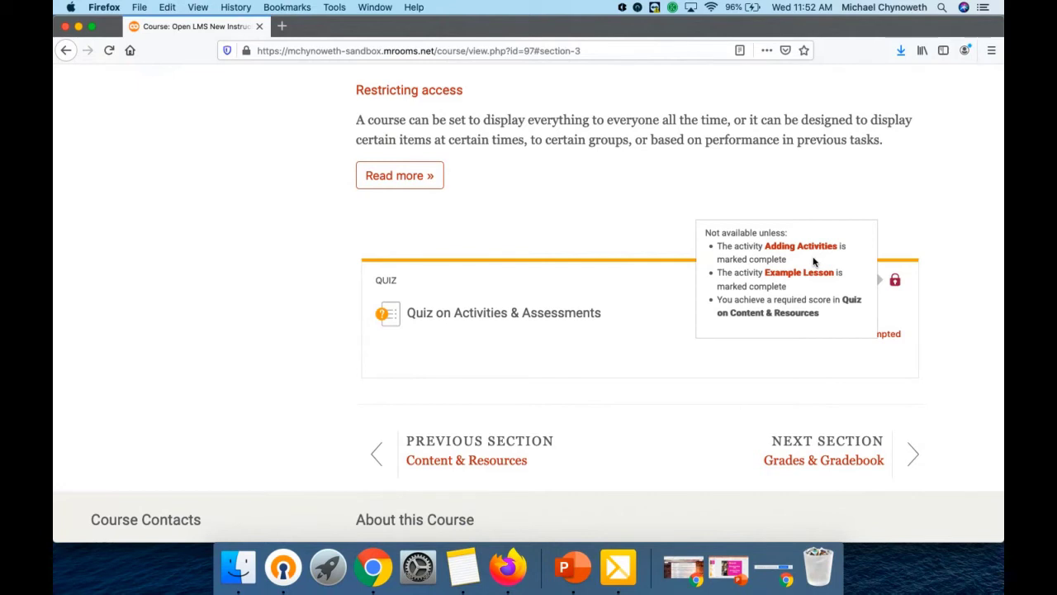
left_click(752, 369)
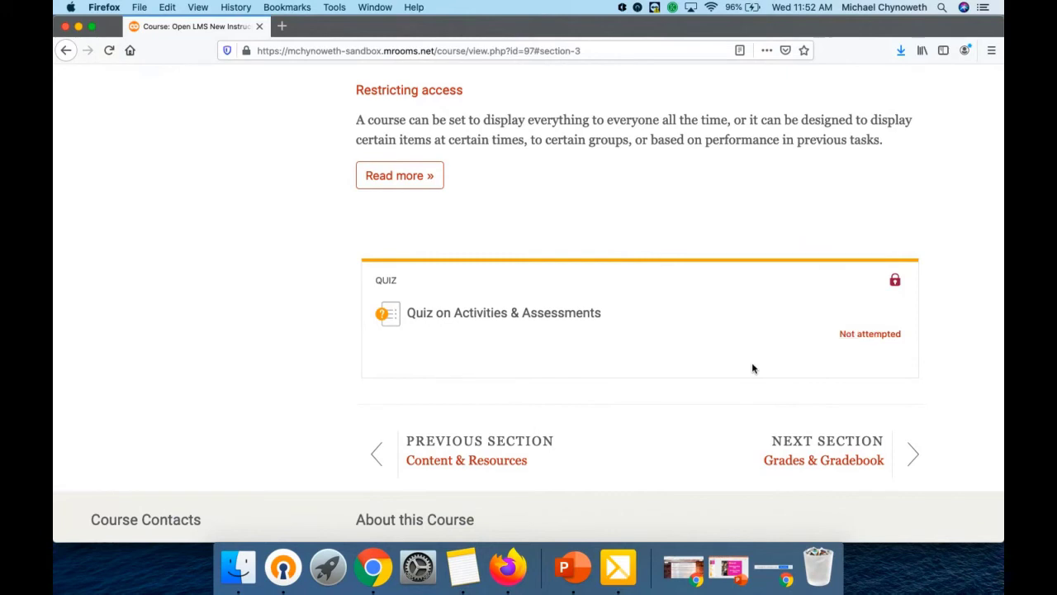
Review the student's section progress and the completion markers of the activities in Activities & Assessments
scroll(752, 369, "up", 5)
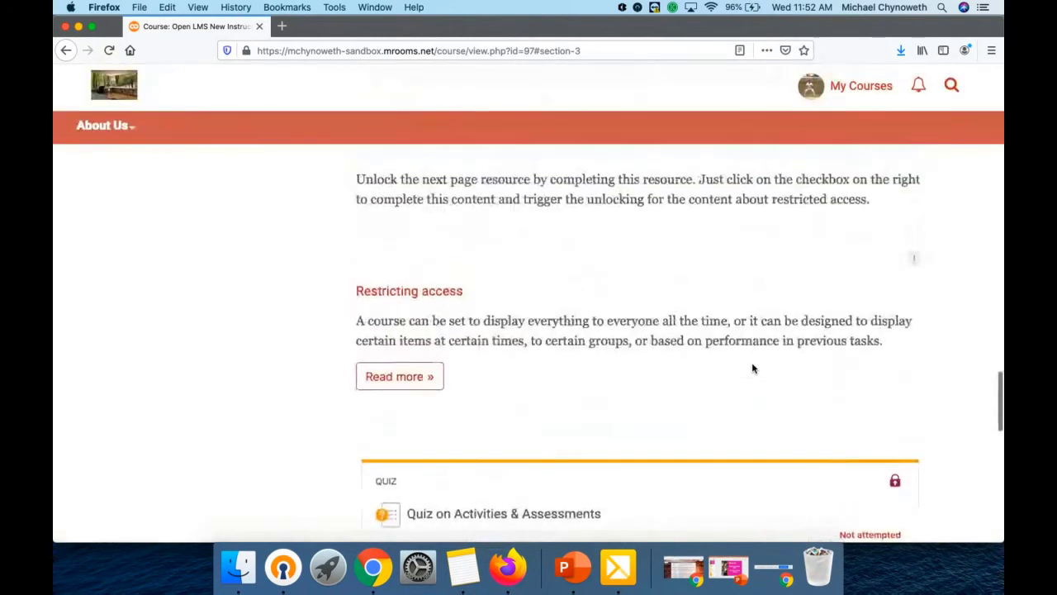
scroll(752, 368, "up", 1)
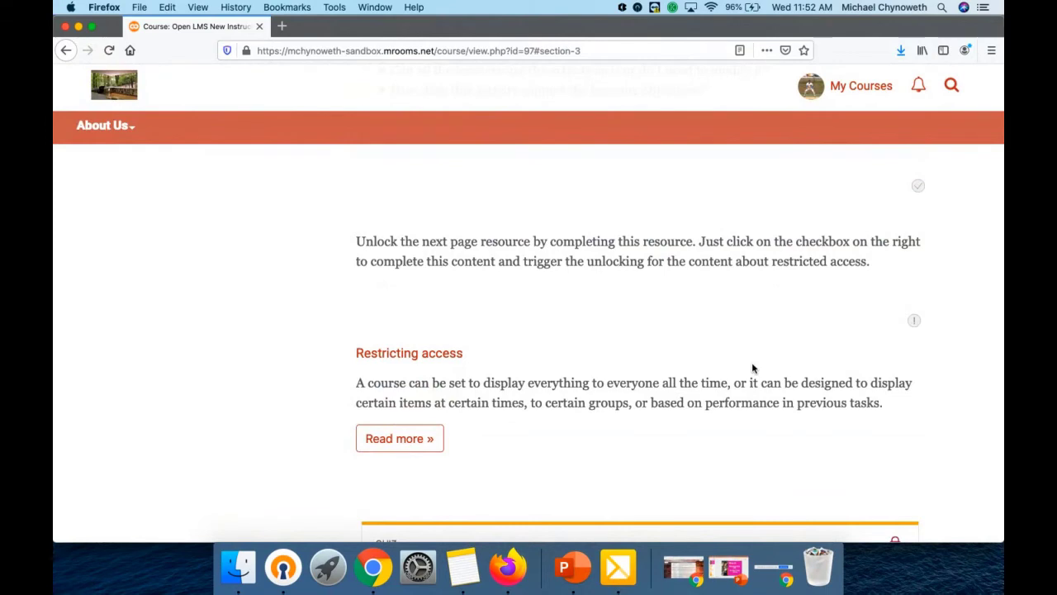
scroll(753, 368, "up", 15)
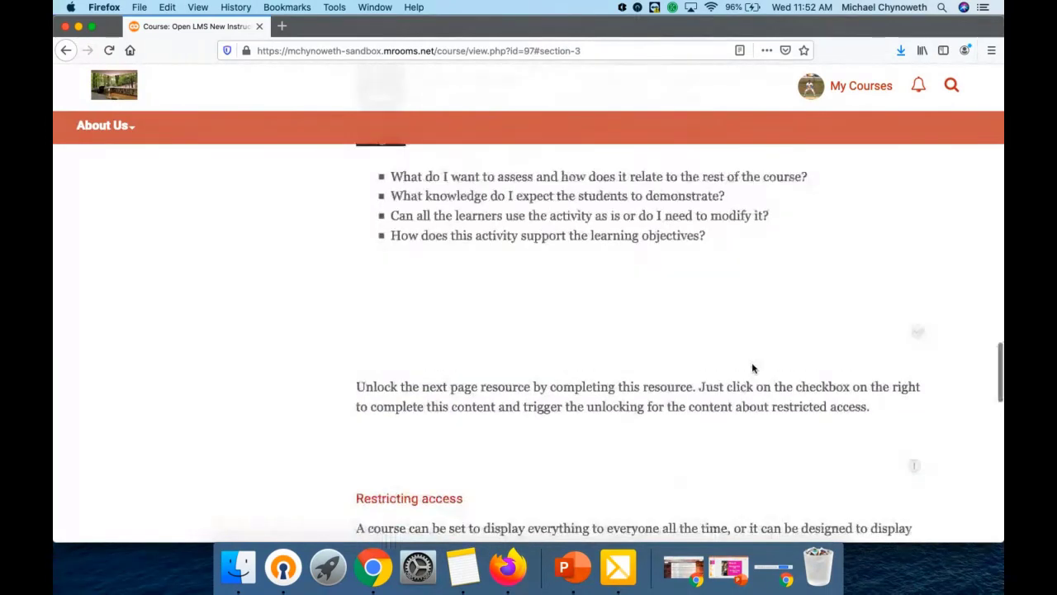
scroll(753, 364, "up", 10)
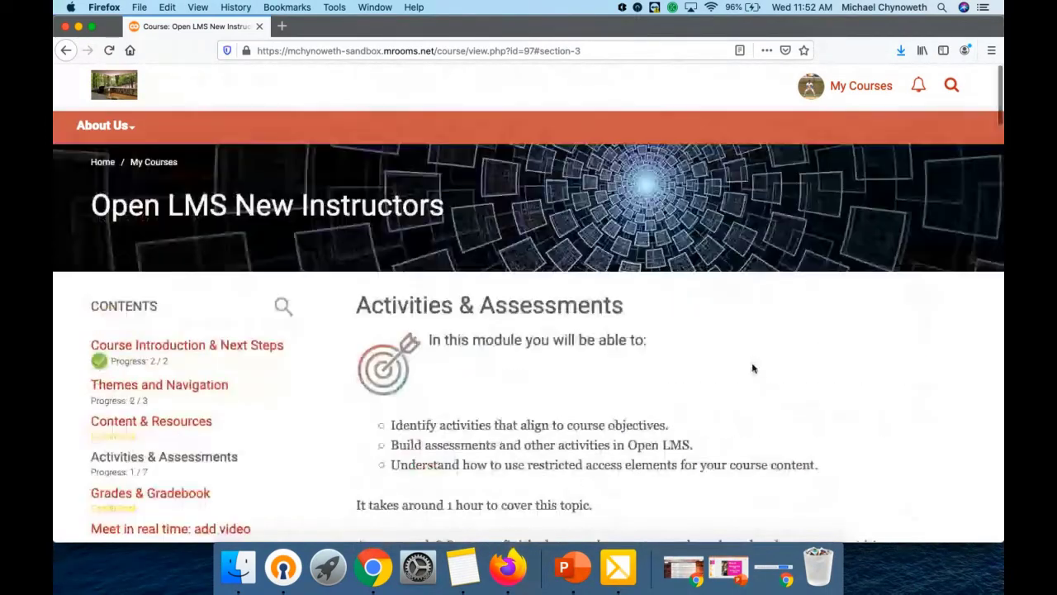
scroll(752, 369, "down", 5)
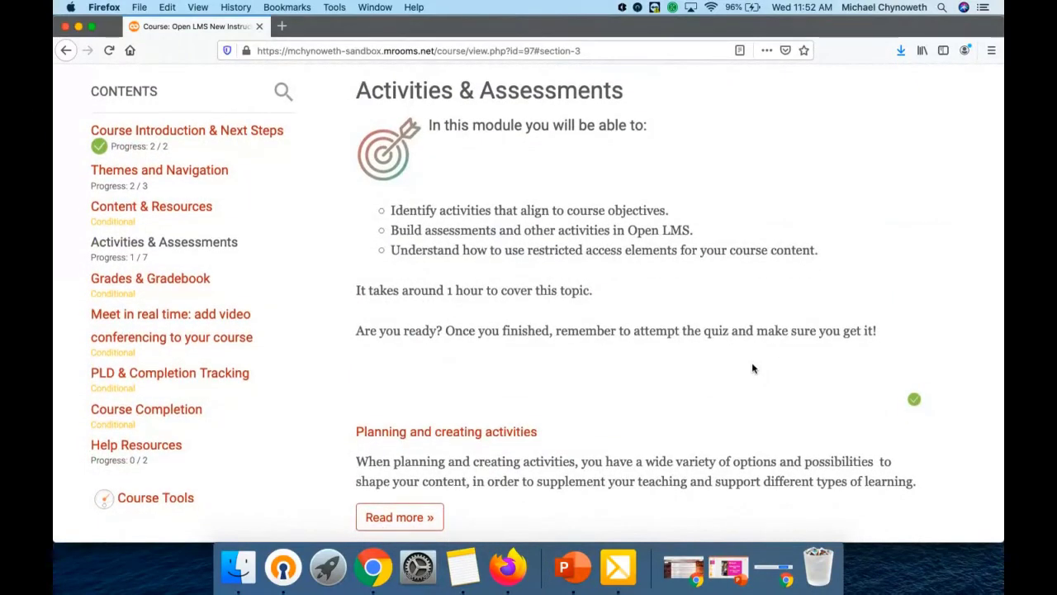
scroll(752, 369, "down", 8)
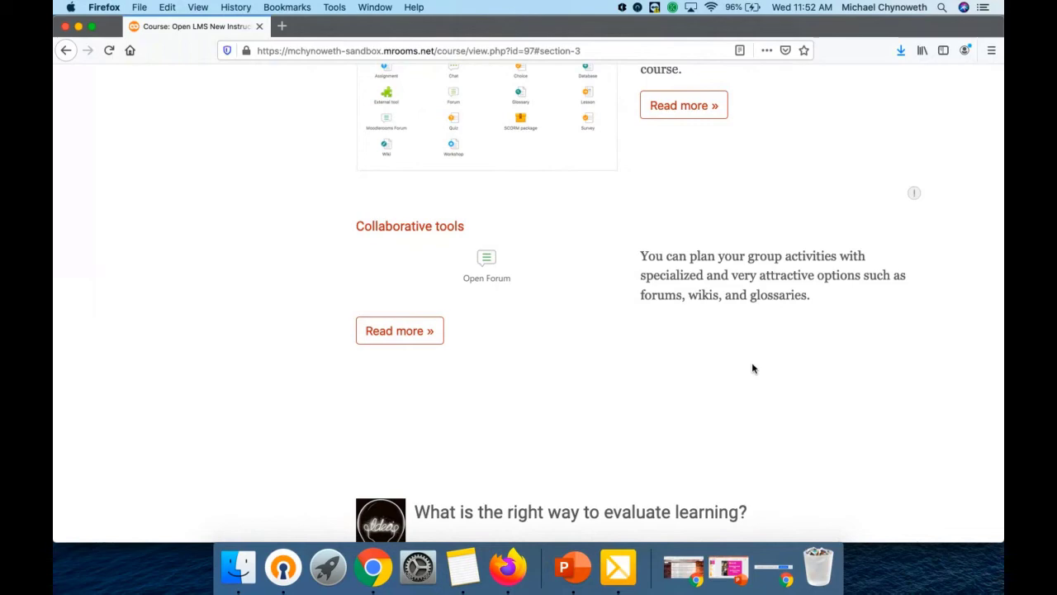
scroll(752, 368, "up", 6)
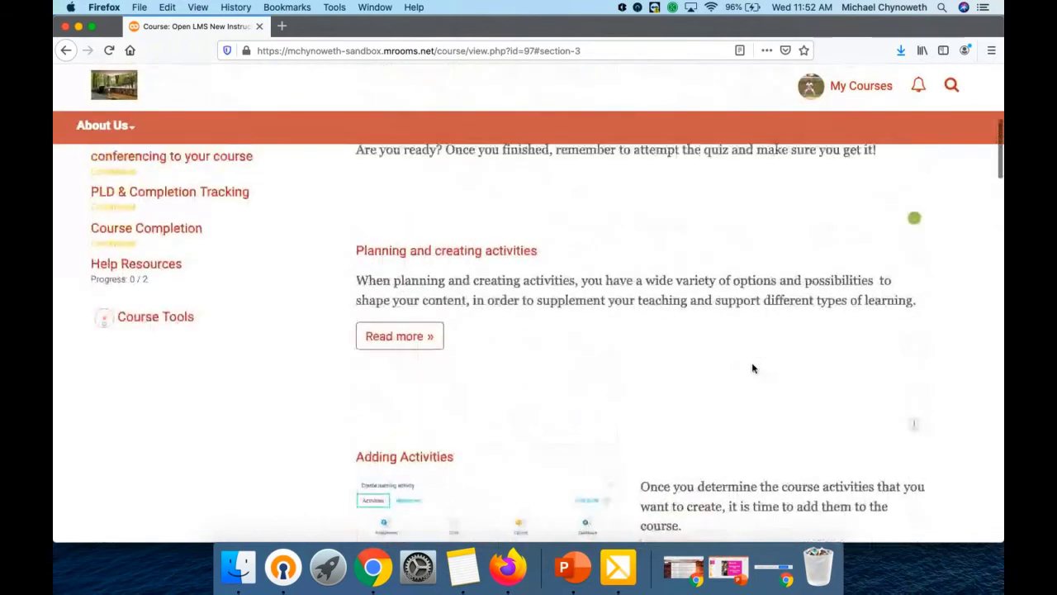
Open the Interactive Online Snap Course from the student's course list and review the progress shown for its sections
scroll(751, 369, "up", 5)
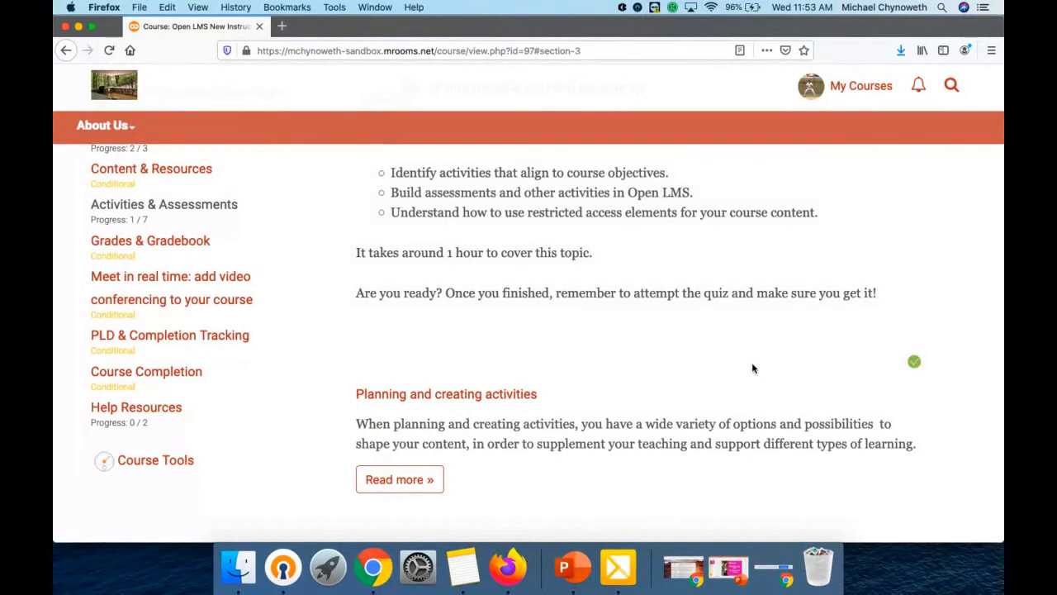
scroll(751, 369, "up", 3)
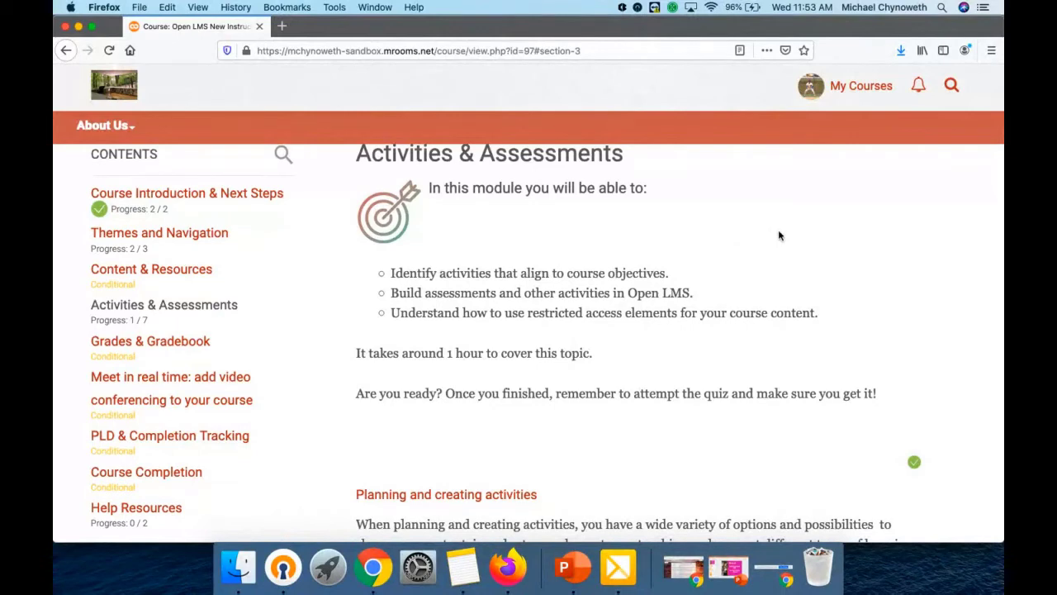
left_click(849, 96)
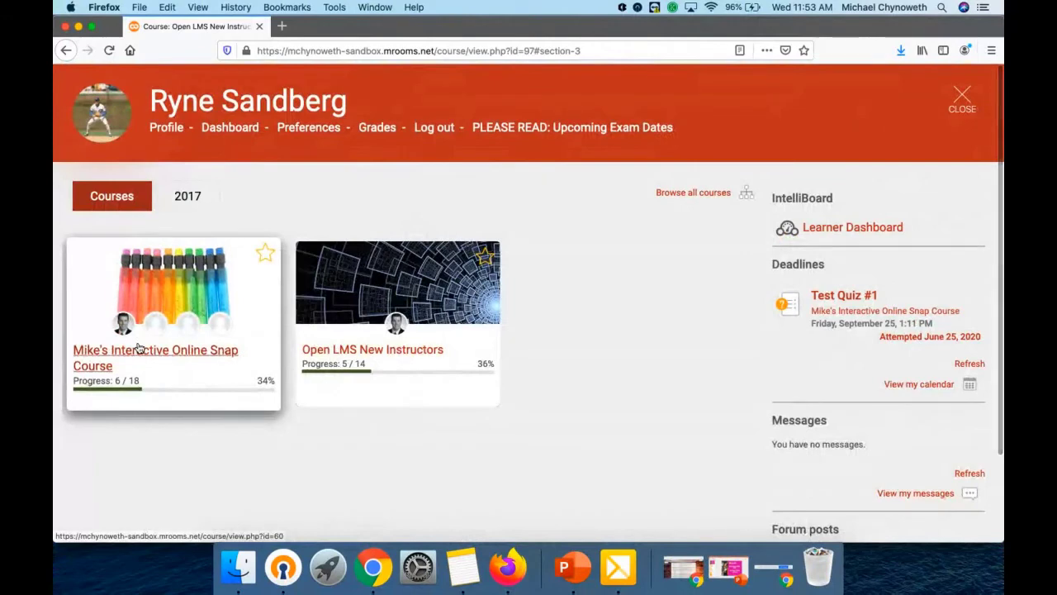
left_click(138, 348)
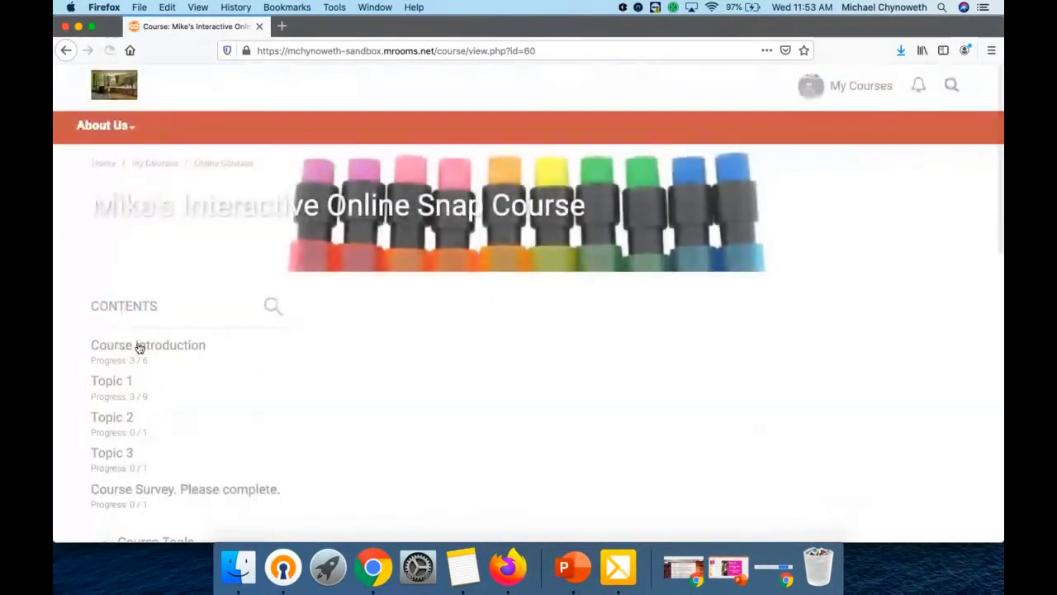
scroll(293, 374, "down", 1)
scroll(293, 374, "down", 2)
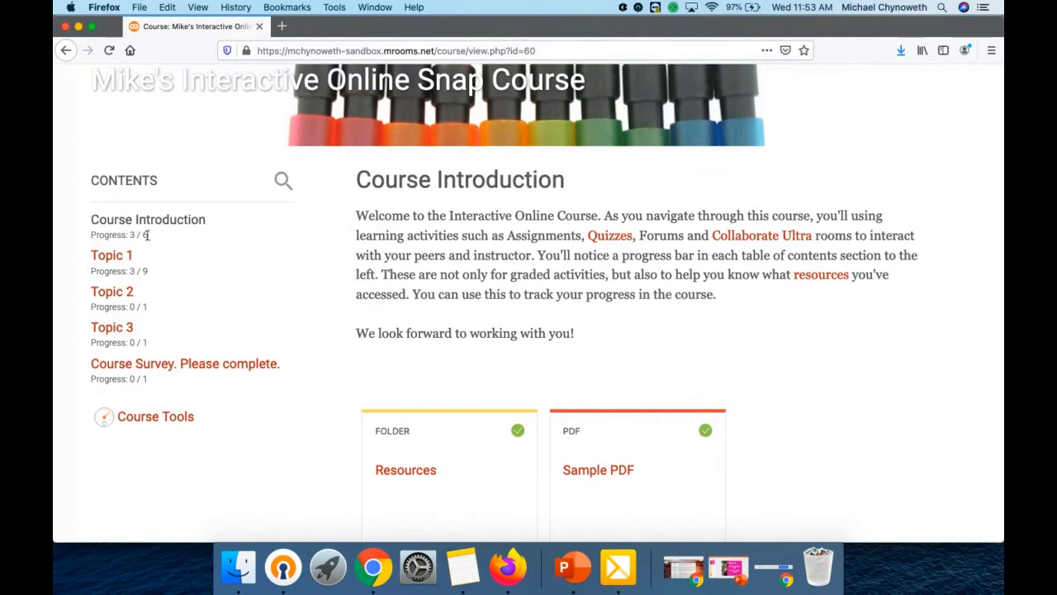
scroll(334, 243, "down", 1)
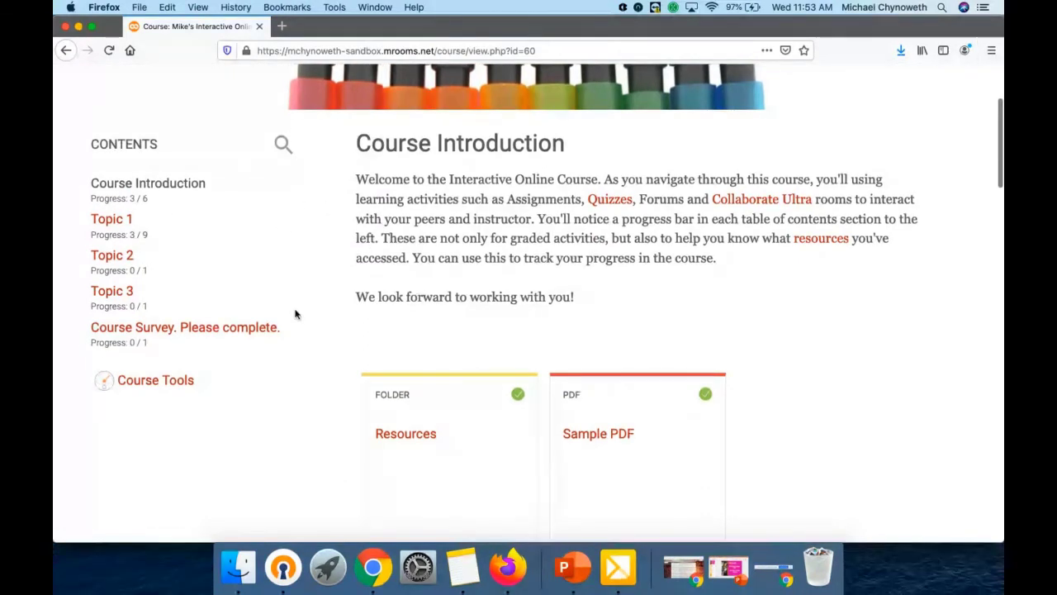
View Topic 2 as the student, then return to Course Introduction and review the completion markers of its items
left_click(115, 257)
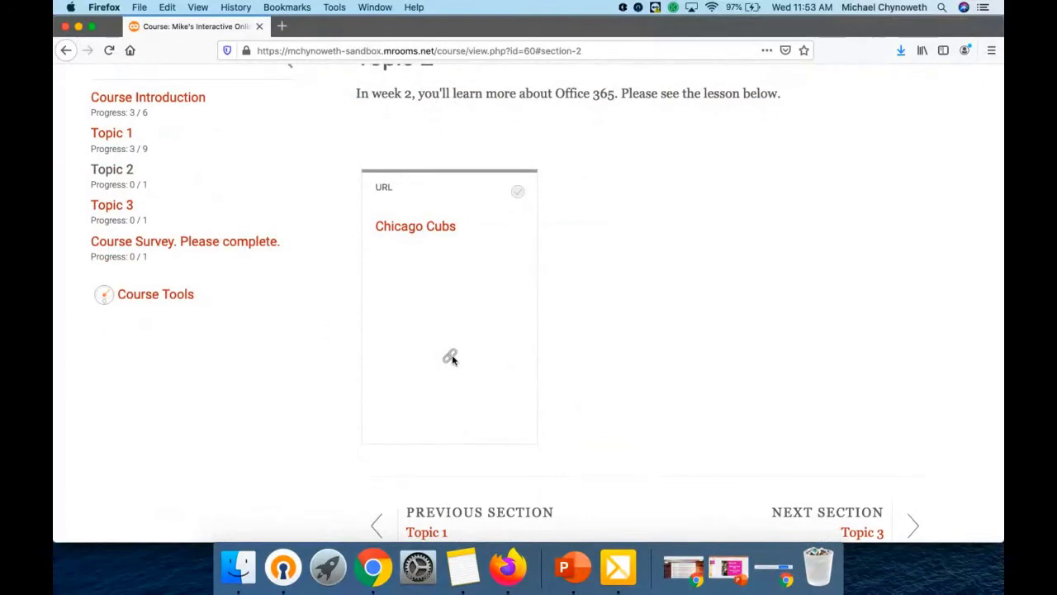
scroll(578, 314, "up", 2)
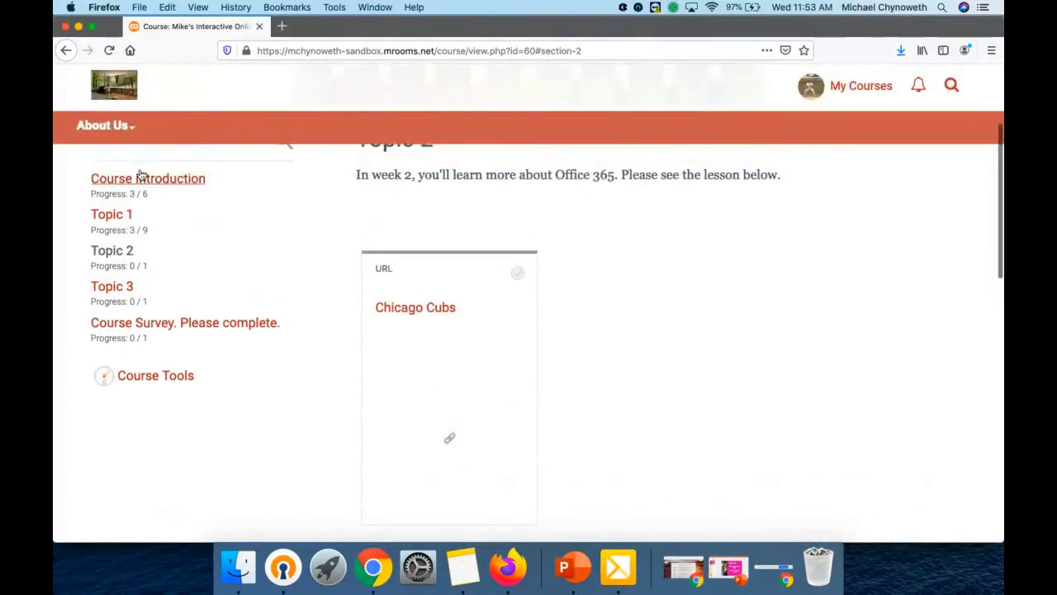
left_click(143, 180)
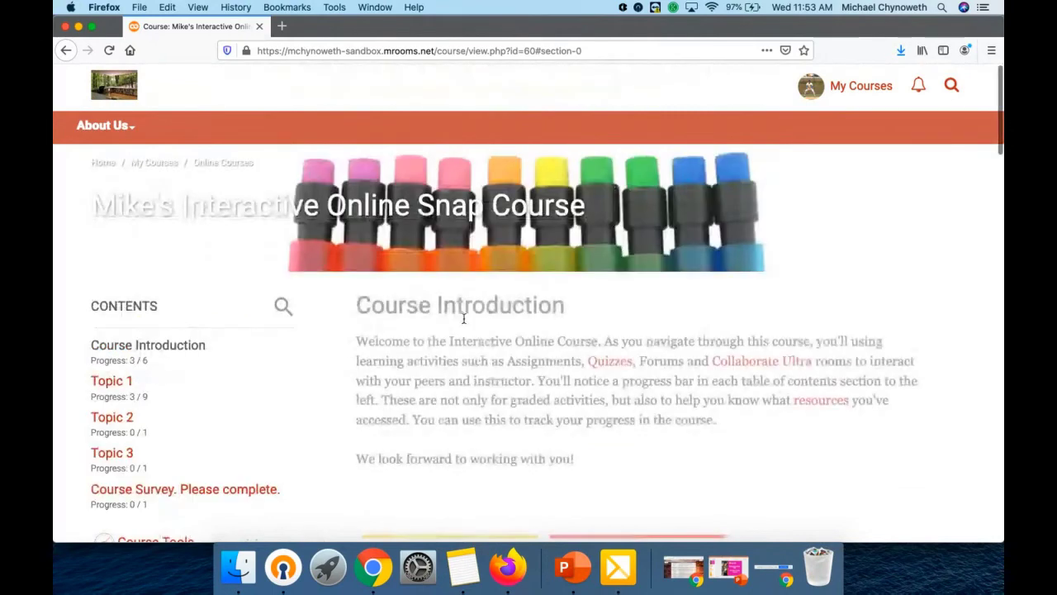
scroll(460, 313, "down", 5)
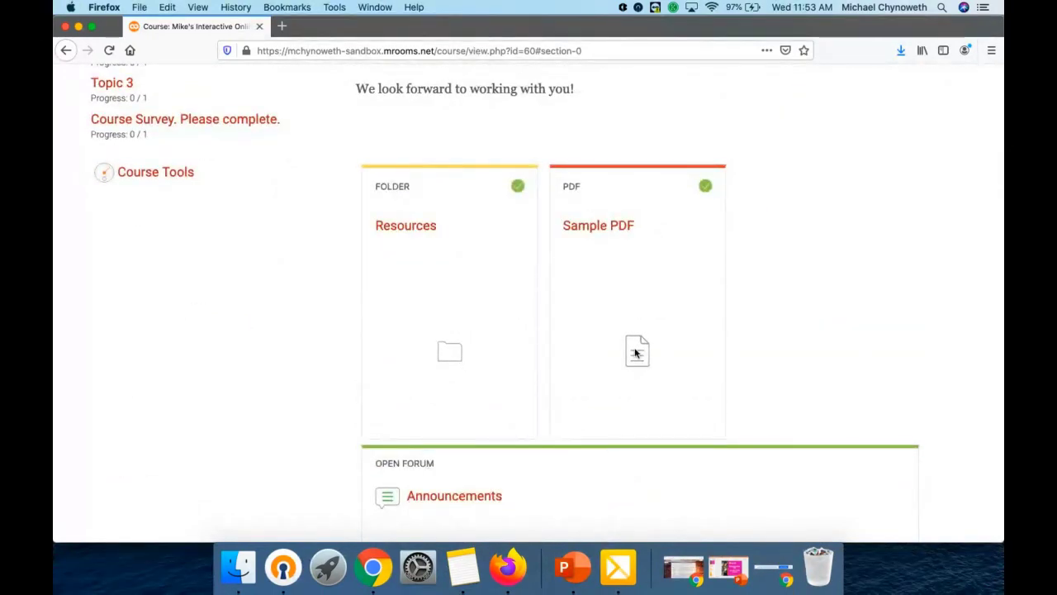
scroll(635, 353, "down", 4)
scroll(635, 353, "up", 2)
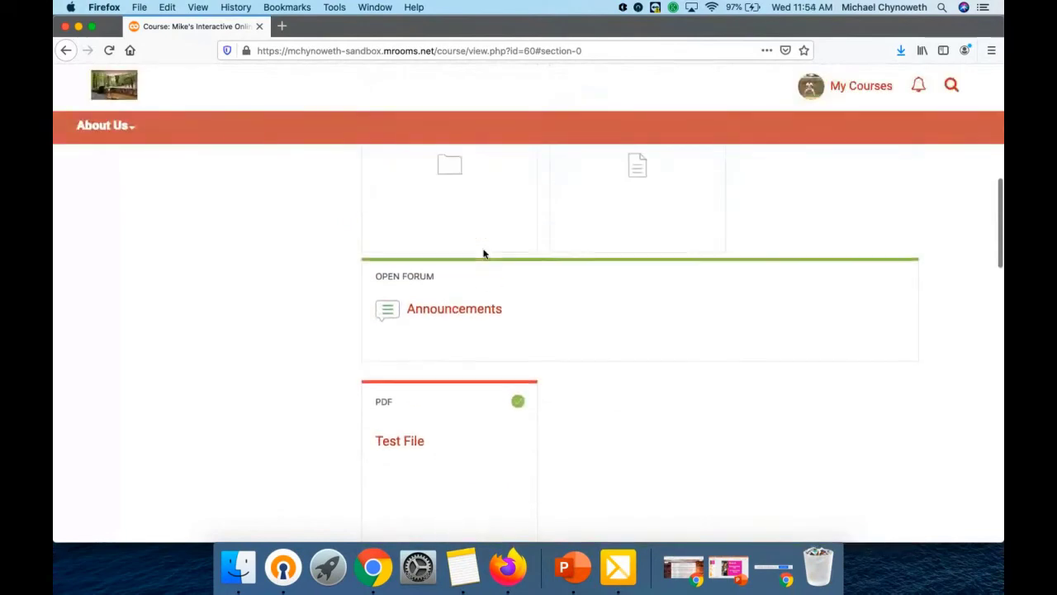
scroll(483, 254, "up", 7)
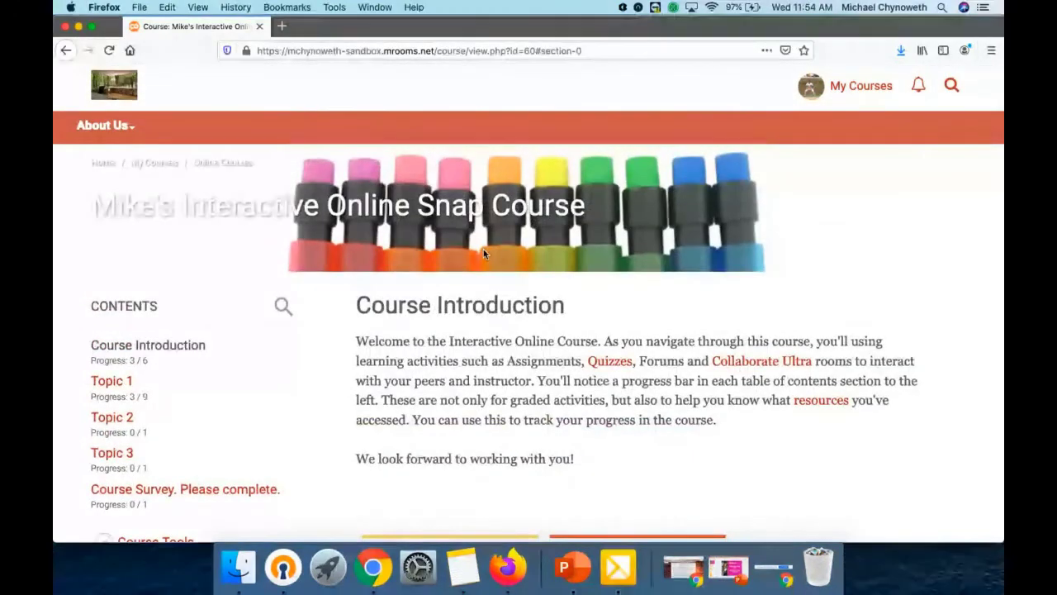
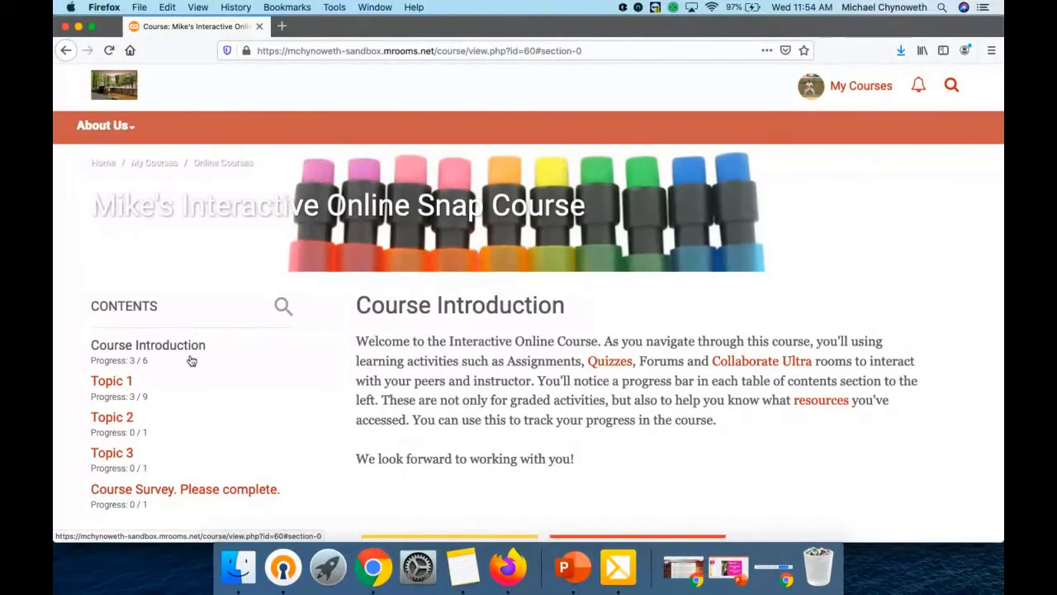
Open Topic 1 as the student and review its activities' completion markers and the locked Office 365 Integration lesson
scroll(191, 361, "down", 2)
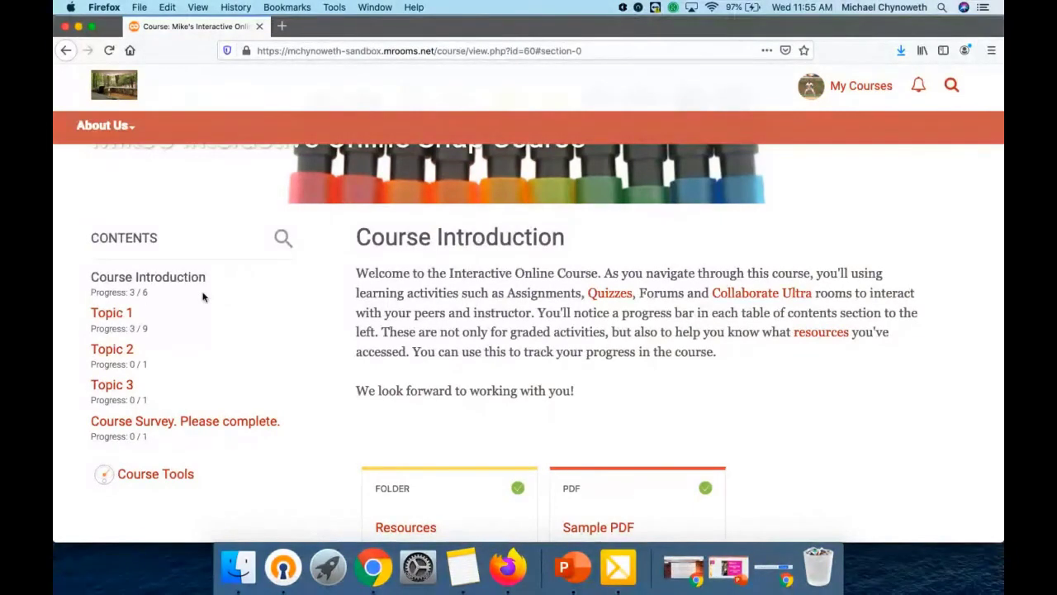
scroll(310, 324, "down", 1)
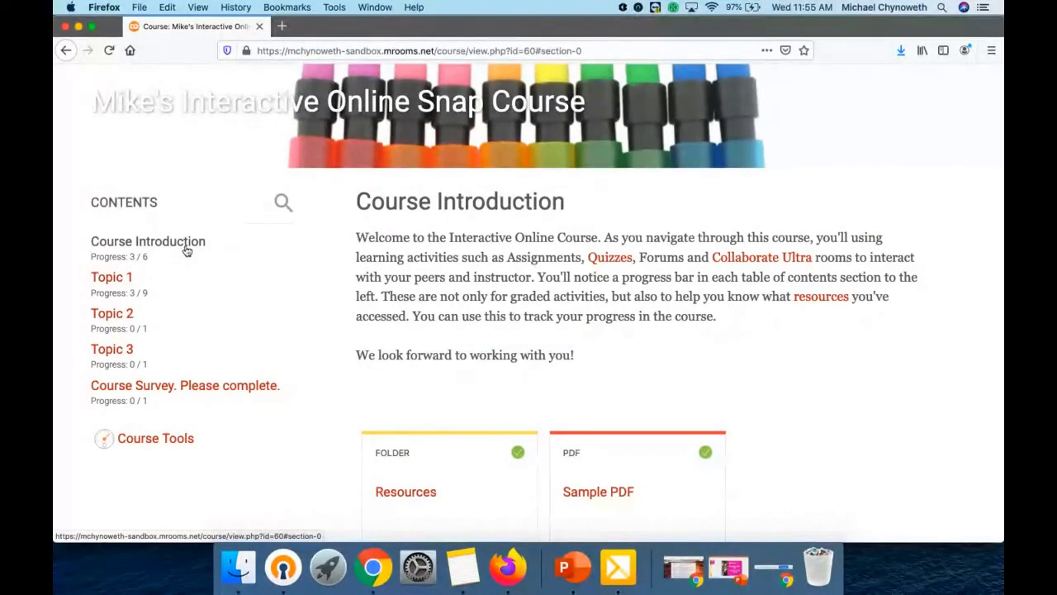
left_click(123, 279)
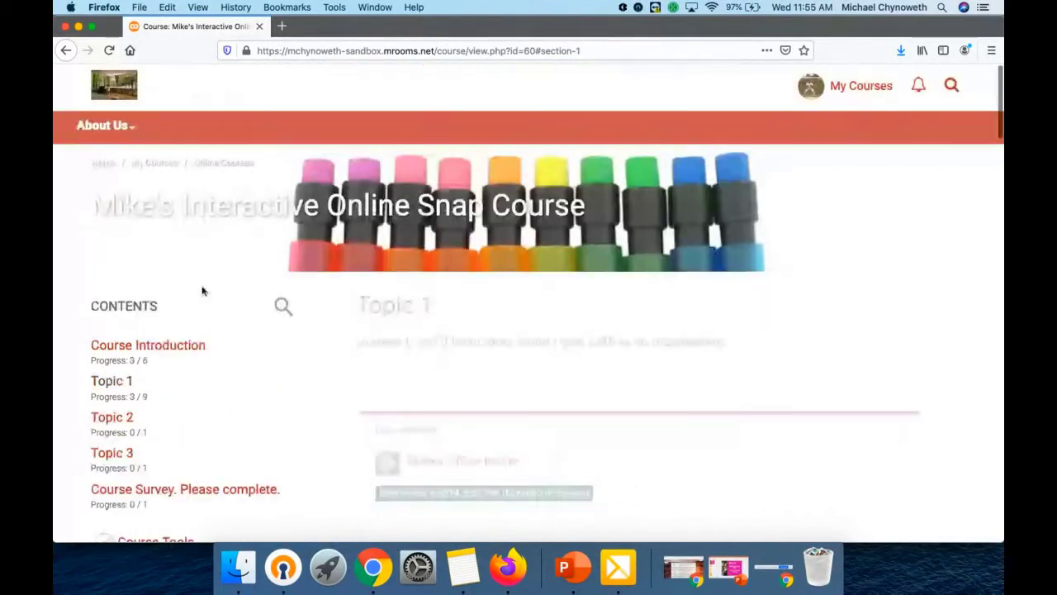
scroll(456, 340, "down", 5)
scroll(456, 340, "up", 2)
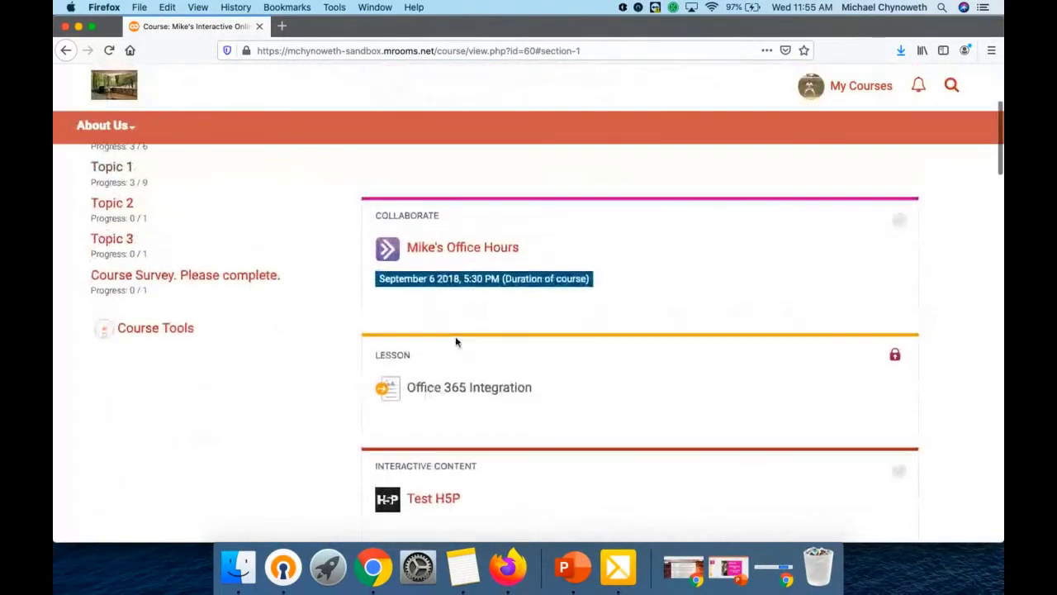
scroll(456, 340, "up", 3)
scroll(456, 338, "down", 1)
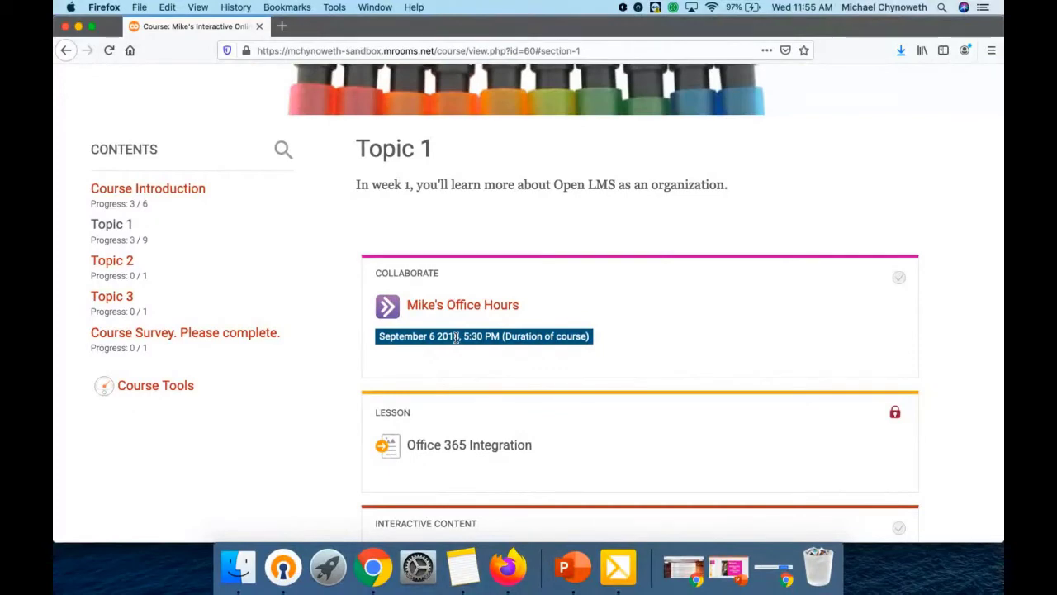
scroll(455, 339, "up", 3)
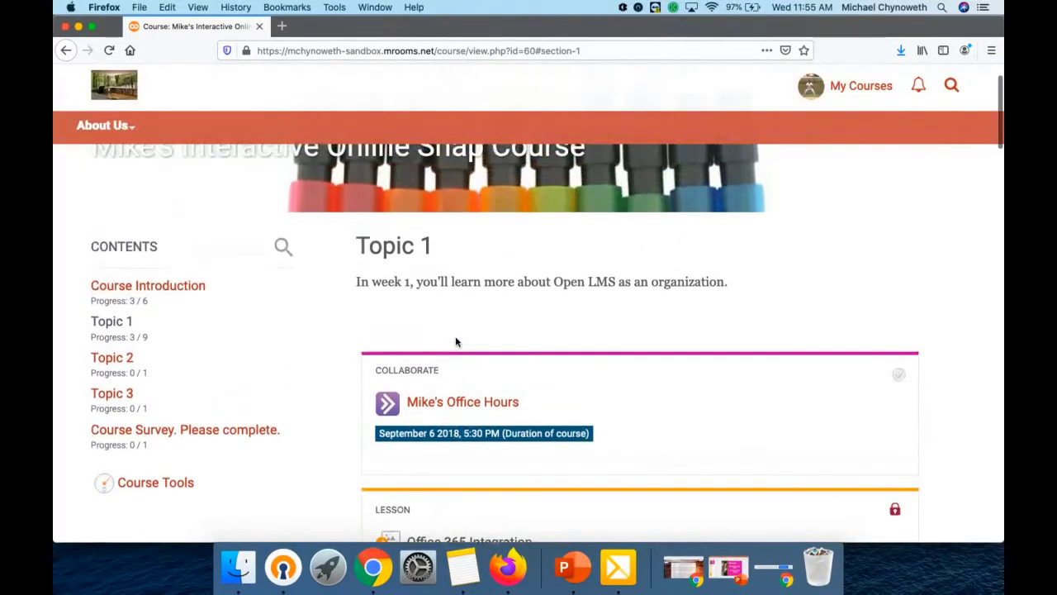
scroll(455, 341, "up", 1)
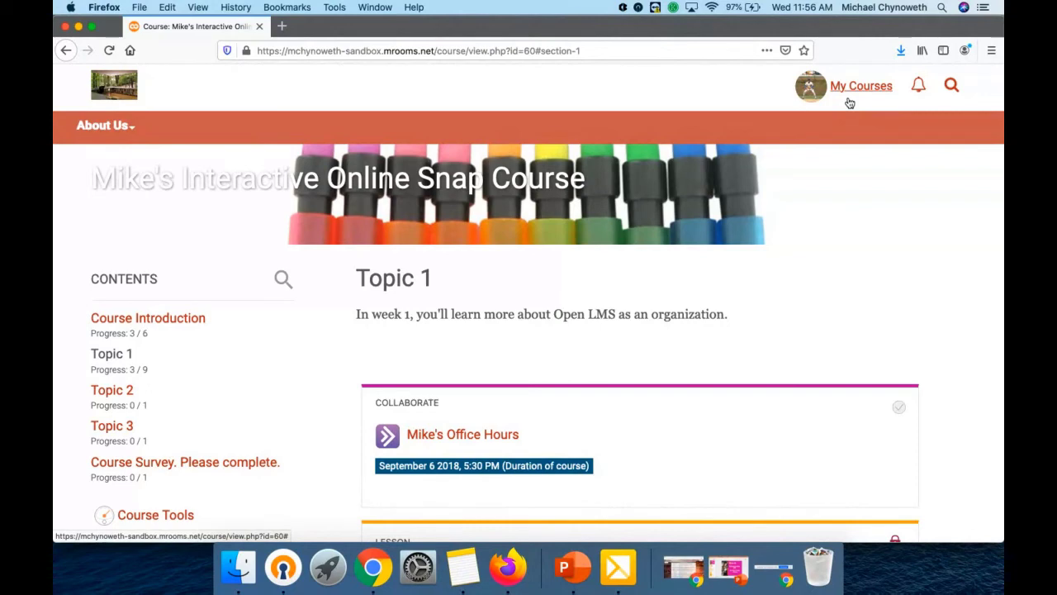
Switch to Chrome and check the chat messages of the Collaborate session for questions
left_click(379, 568)
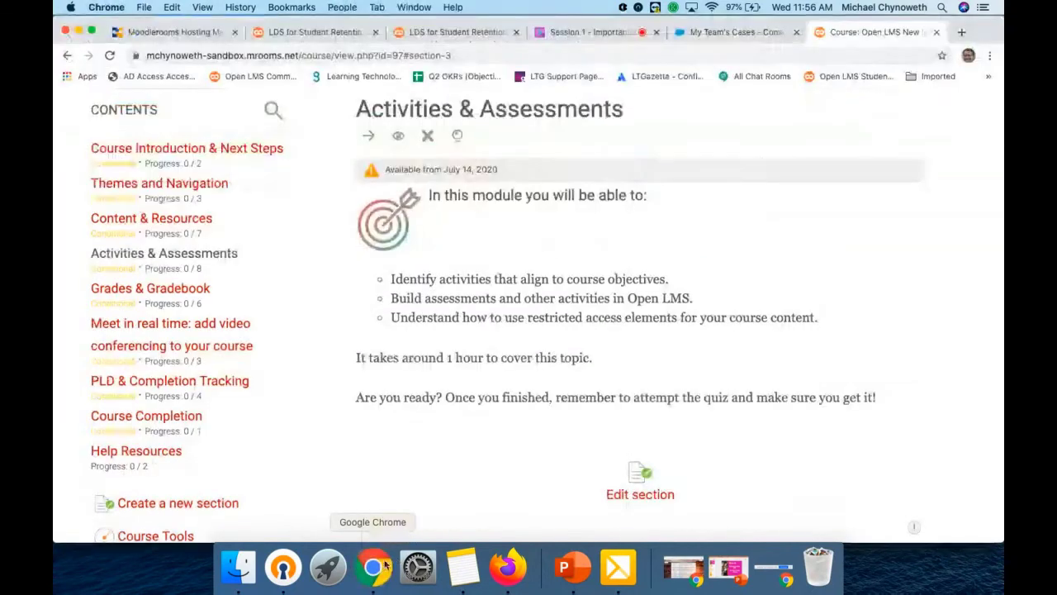
left_click(578, 35)
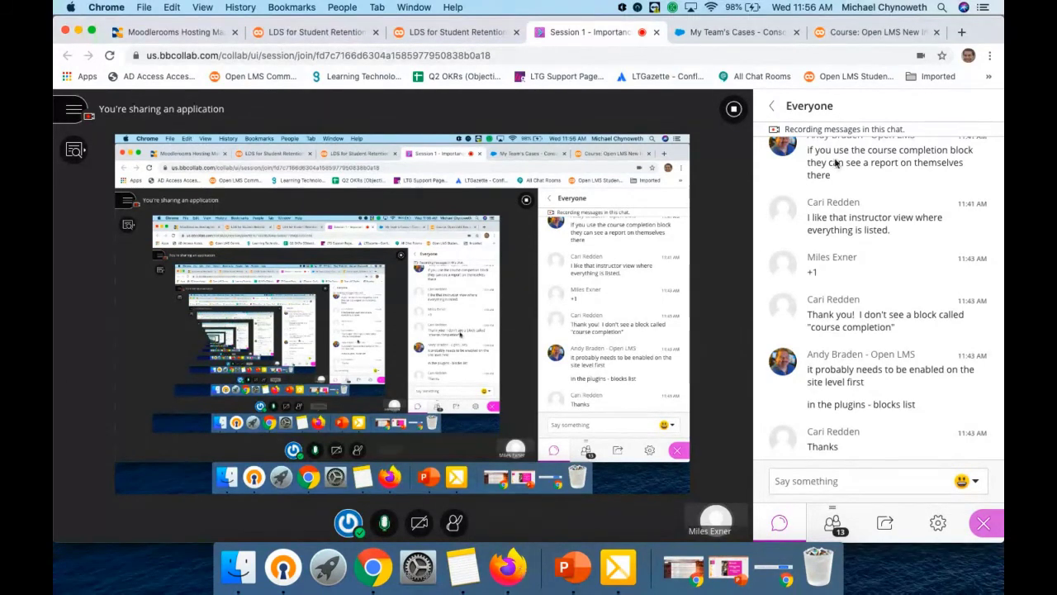
left_click(872, 37)
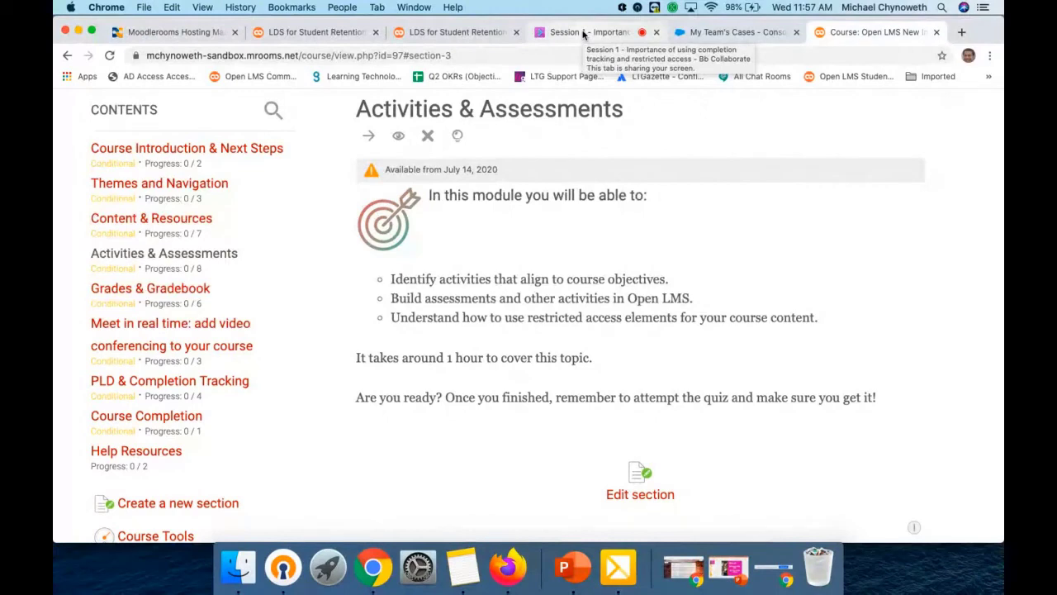
left_click(583, 33)
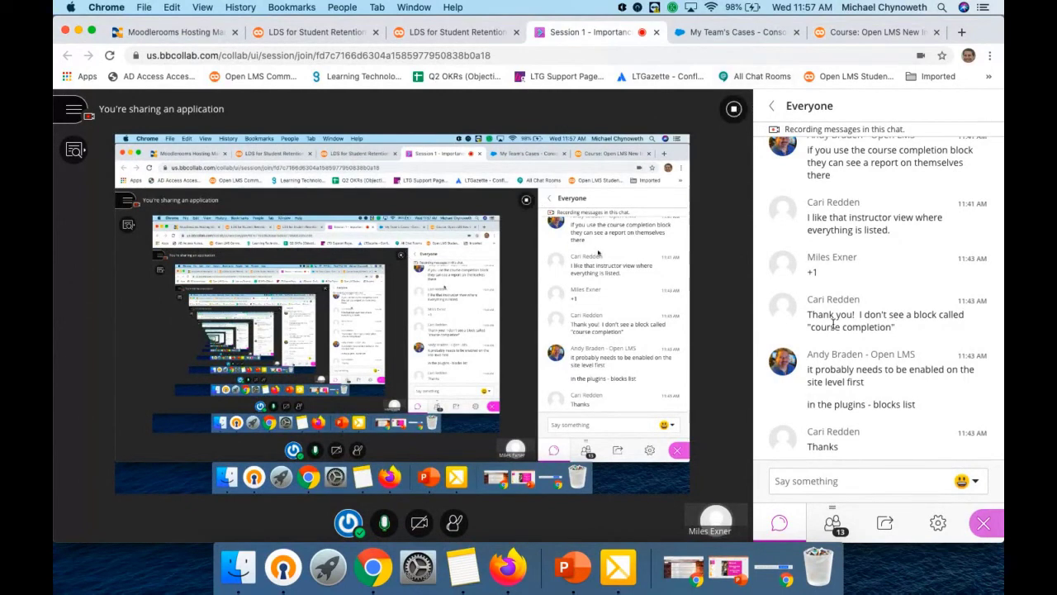
Share the Completion Tracking and Restricted Access presentation in the Collaborate session, starting at slide 8, In Session - Practice Assignment
left_click(887, 522)
left_click(869, 278)
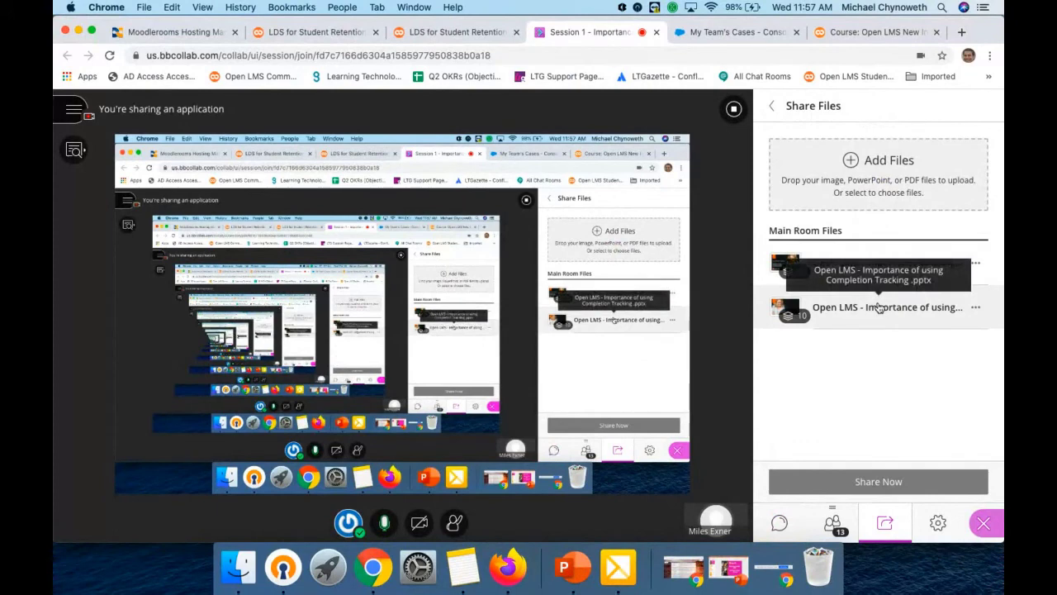
left_click(788, 264)
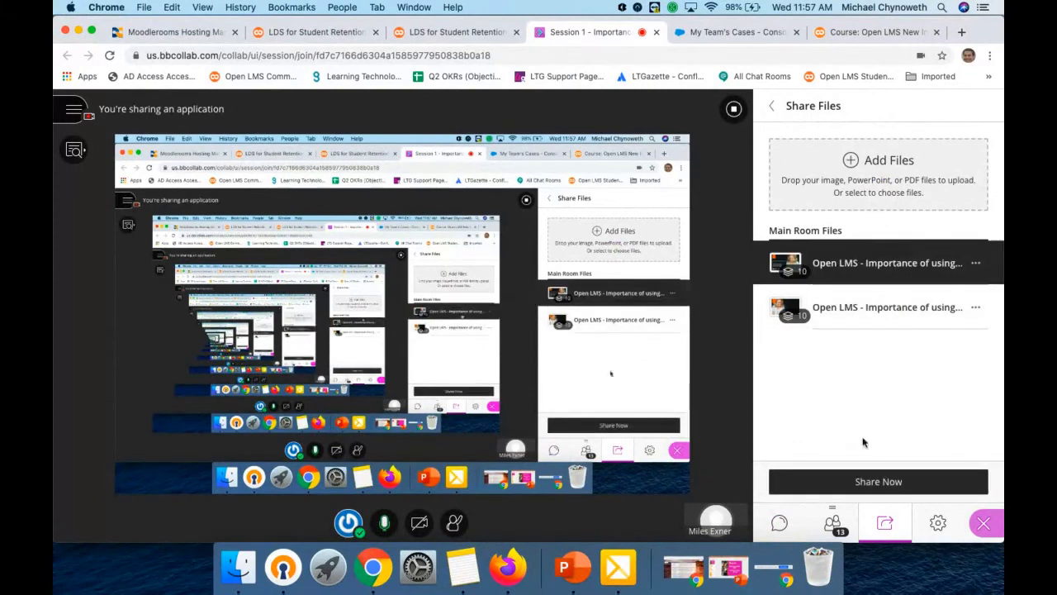
left_click(859, 487)
scroll(822, 331, "down", 10)
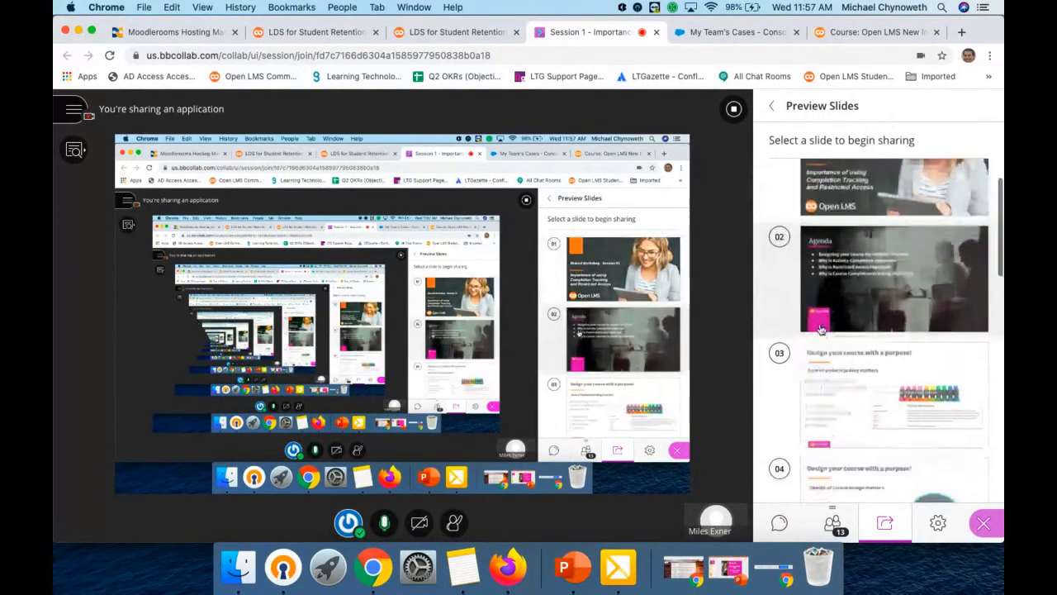
scroll(873, 378, "down", 2)
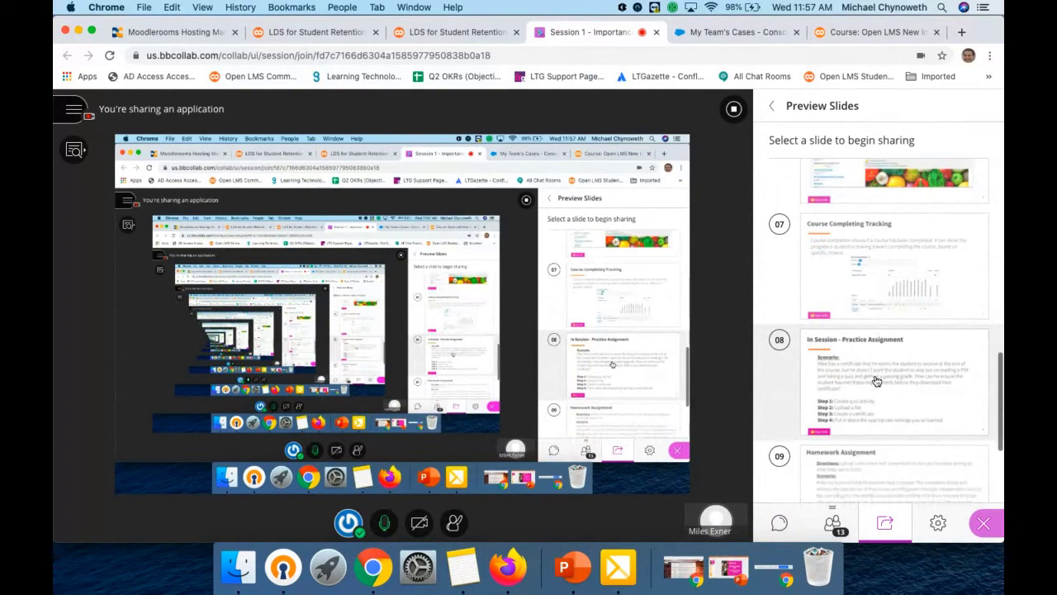
left_click(877, 381)
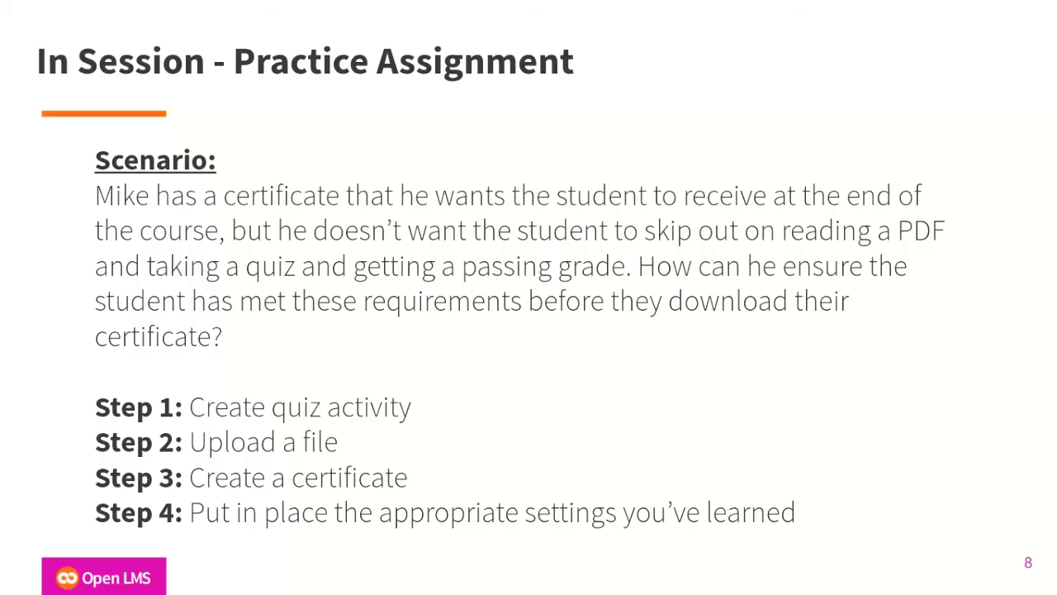
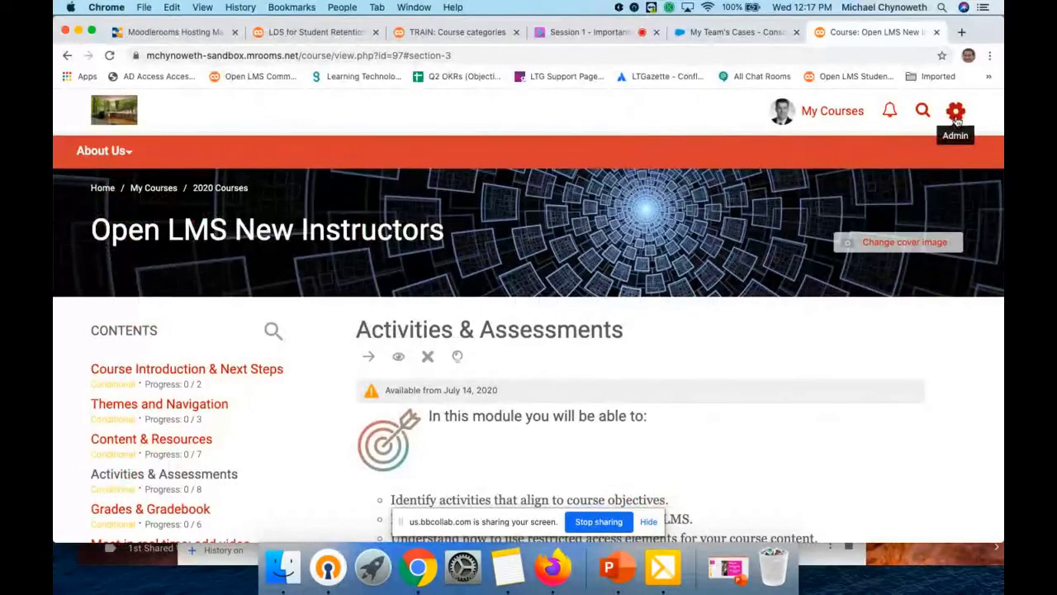
Open the course completion settings of Open LMS New Instructors and look over the completion requirements and activity conditions
left_click(955, 113)
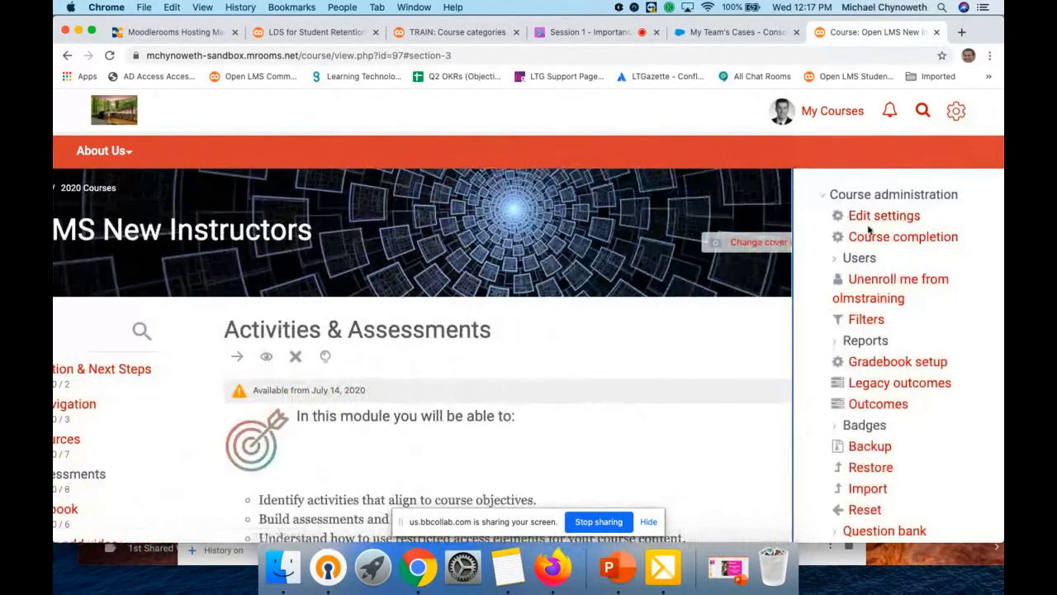
scroll(868, 232, "down", 1)
scroll(868, 232, "up", 1)
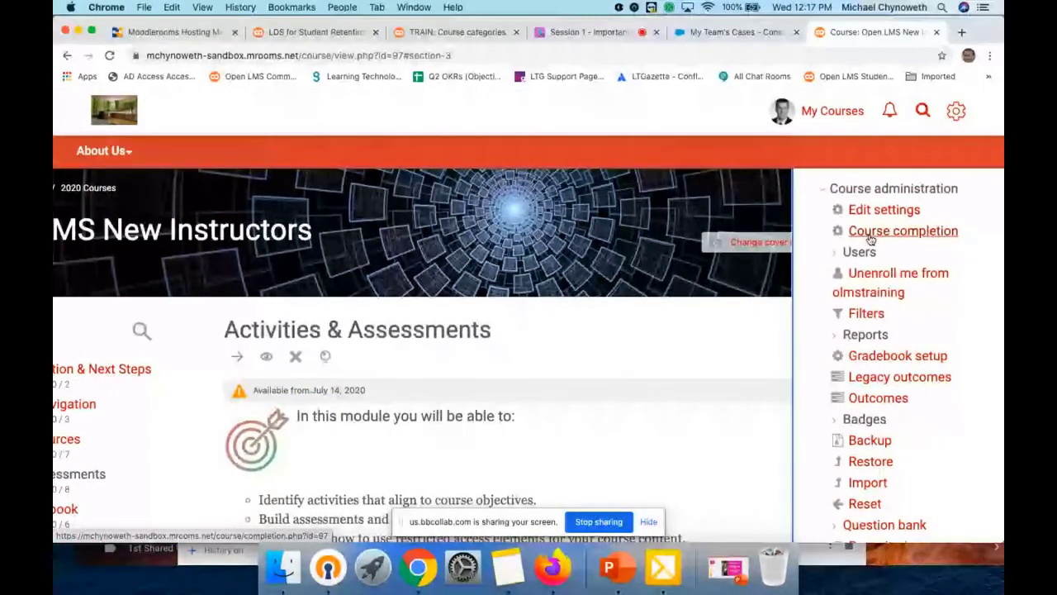
scroll(869, 239, "up", 1)
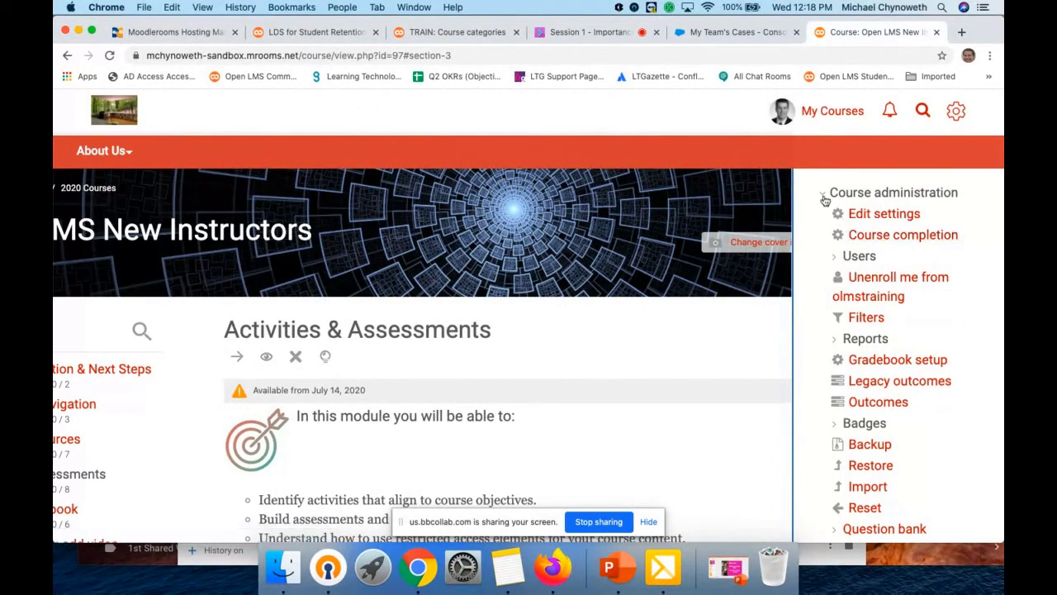
left_click(883, 237)
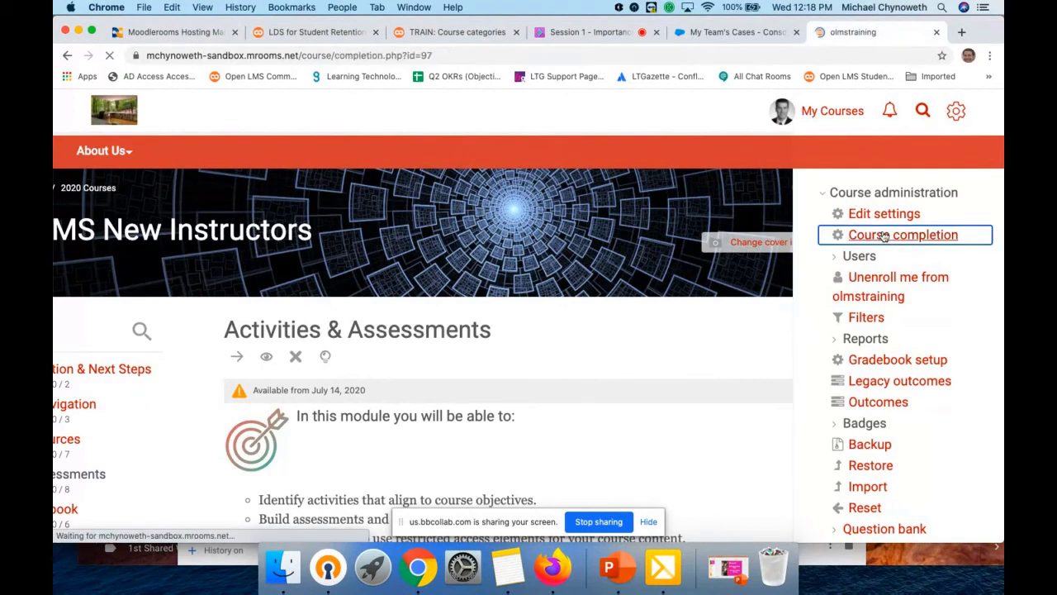
scroll(769, 281, "down", 5)
scroll(769, 285, "up", 3)
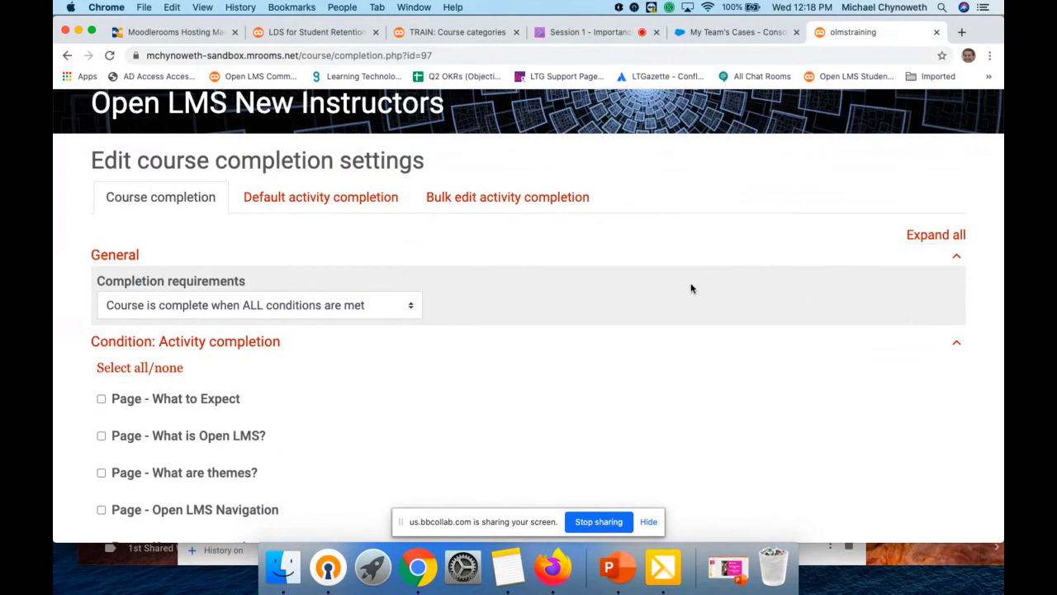
Examine the list of activities available under the Activity completion condition
scroll(691, 288, "down", 2)
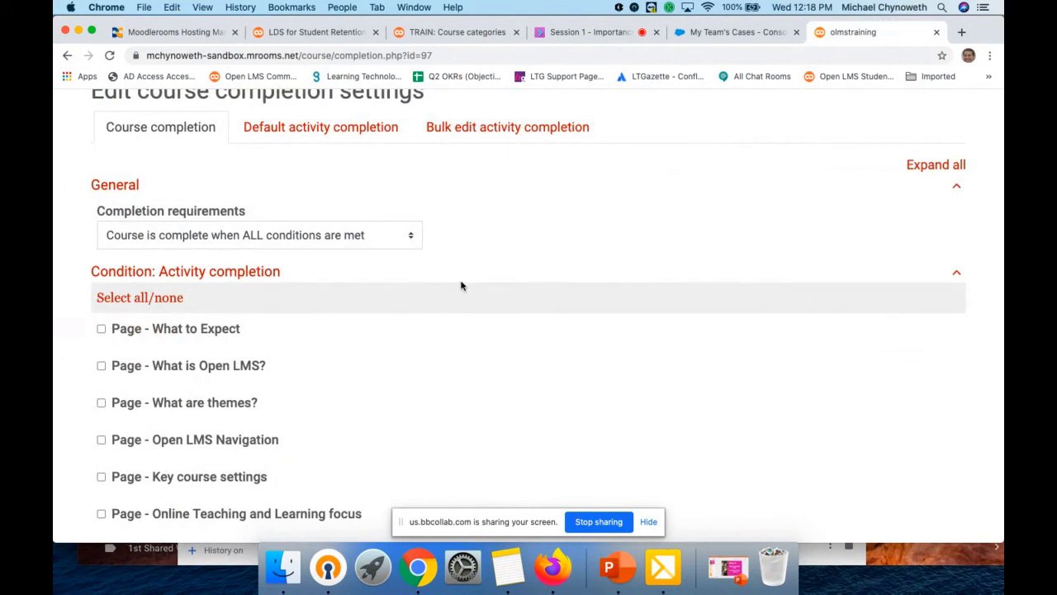
scroll(459, 283, "down", 1)
scroll(255, 261, "down", 1)
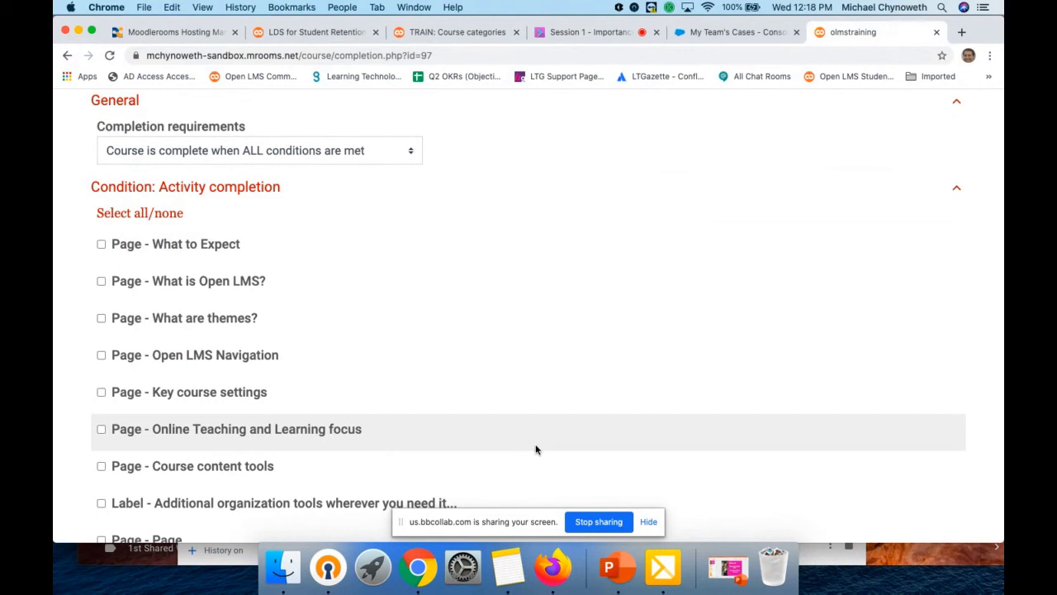
Switch to Firefox and open Course Tools in Open LMS New Instructors as the student to check the Course completion status
left_click(554, 568)
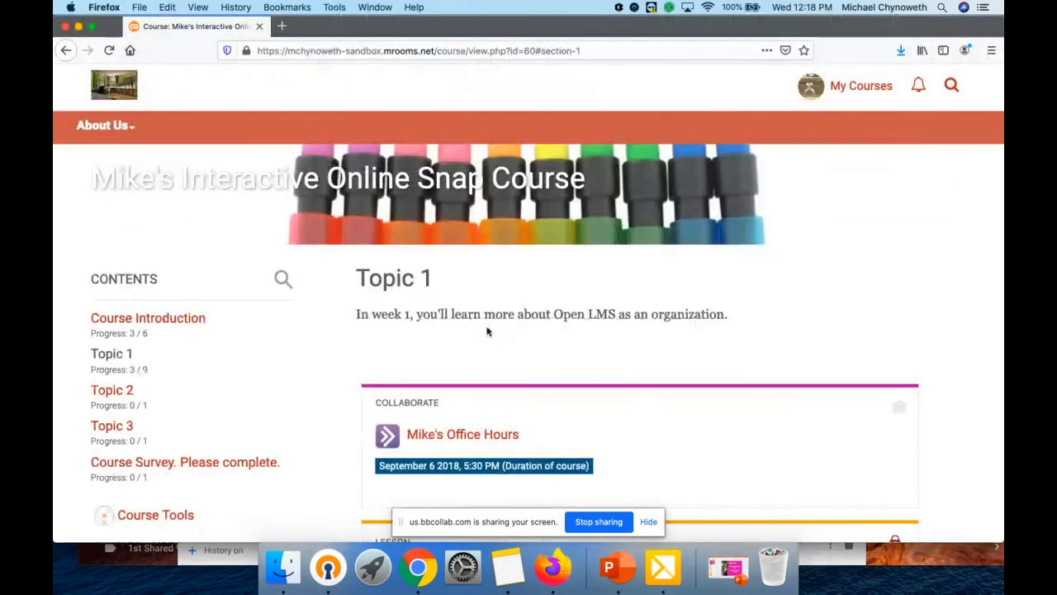
left_click(843, 86)
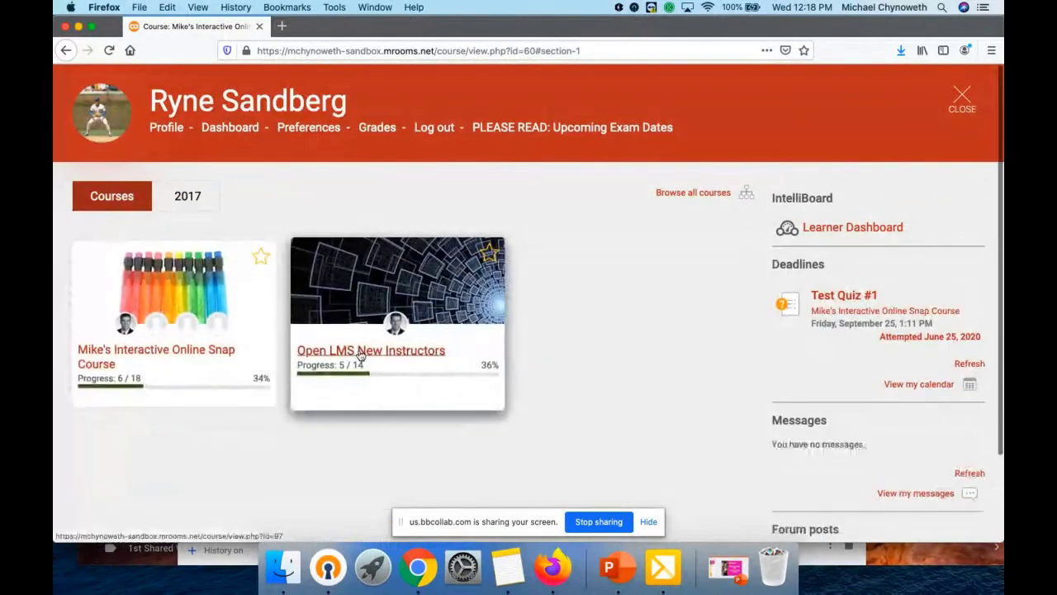
left_click(360, 354)
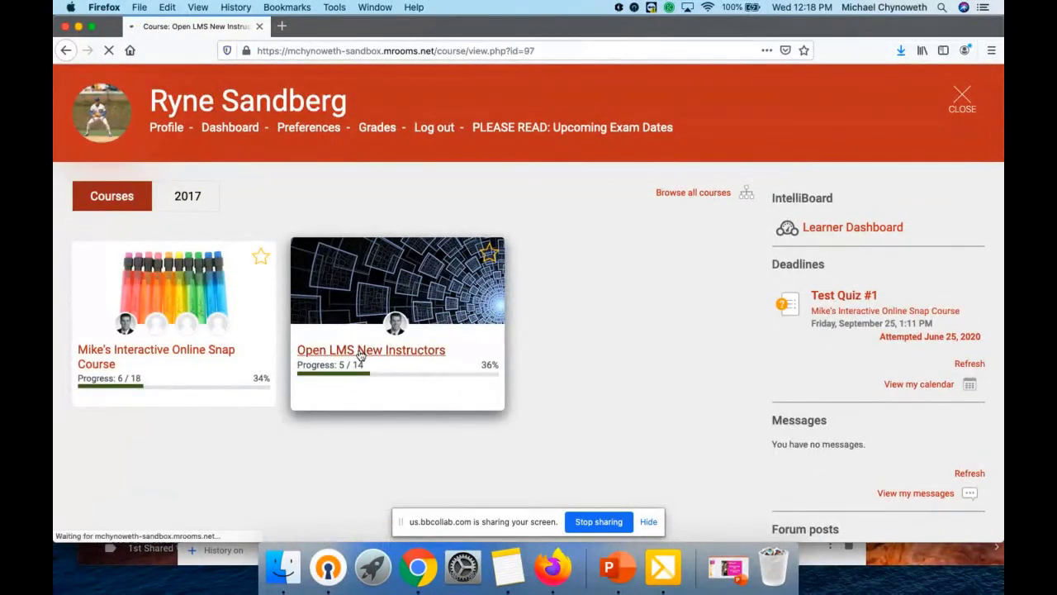
scroll(358, 351, "down", 6)
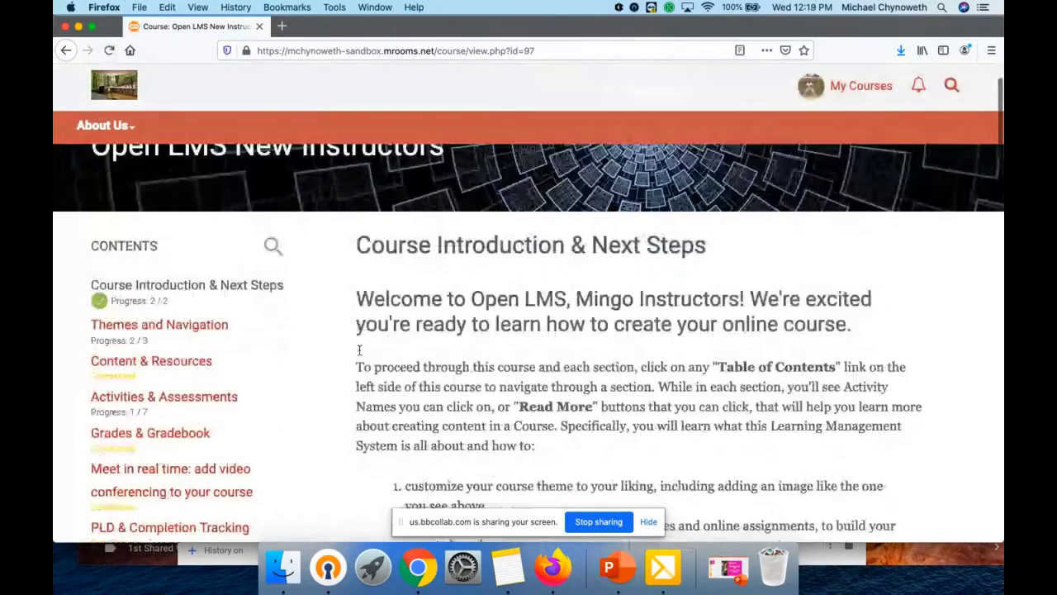
left_click(186, 407)
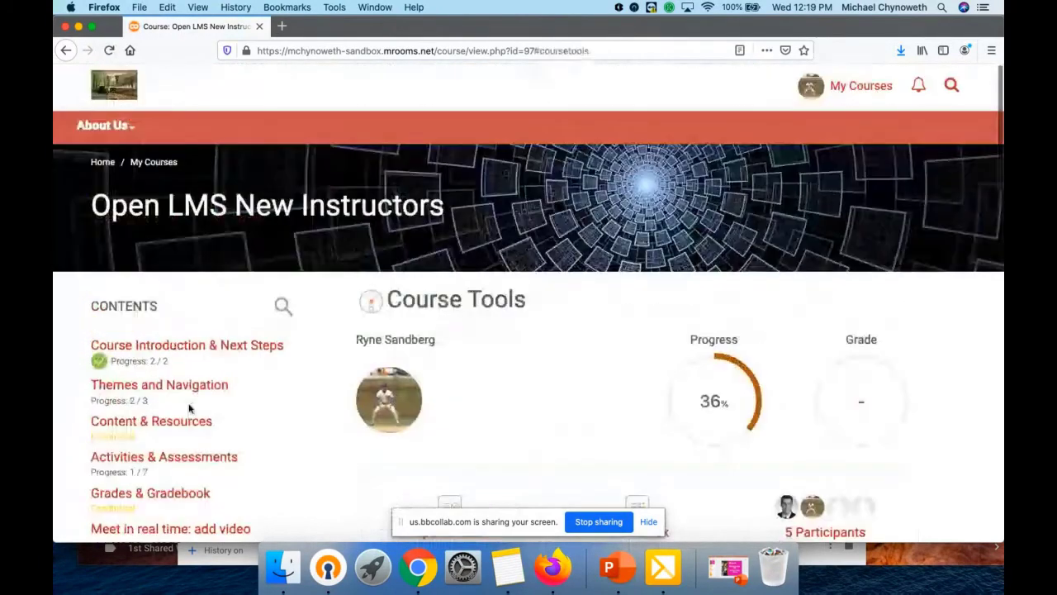
scroll(687, 401, "down", 9)
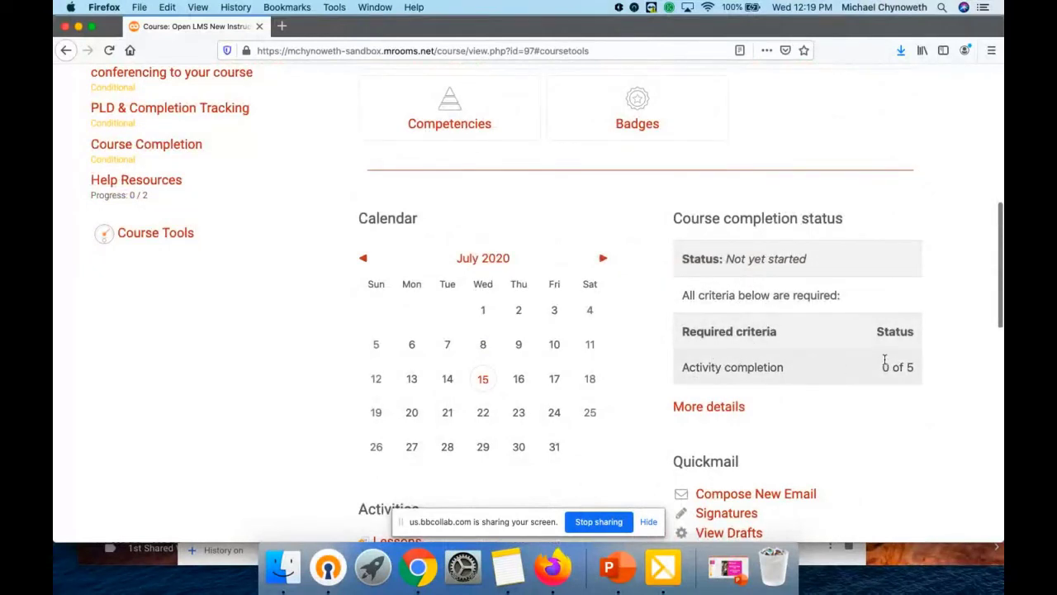
left_click(738, 406)
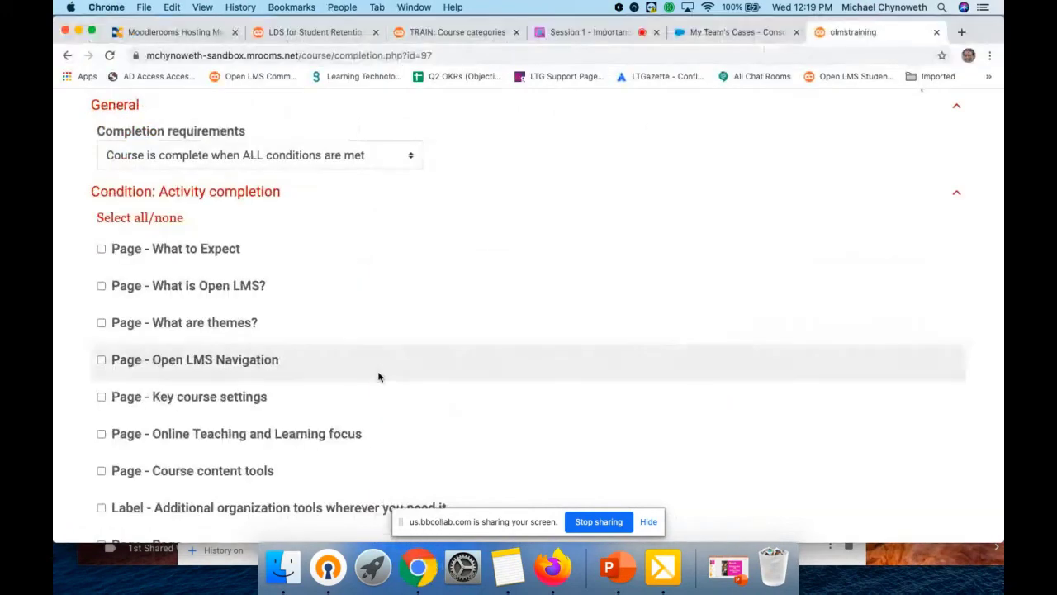
Switch to Chrome and review which quizzes are selected as activity conditions for course completion
scroll(378, 377, "up", 2)
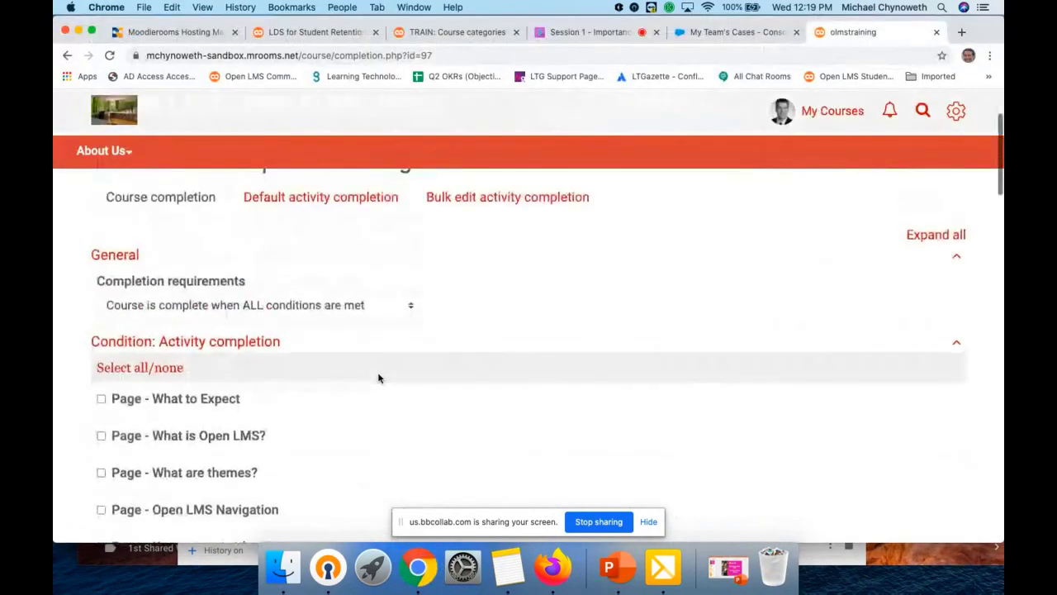
scroll(378, 377, "down", 5)
scroll(378, 377, "down", 2)
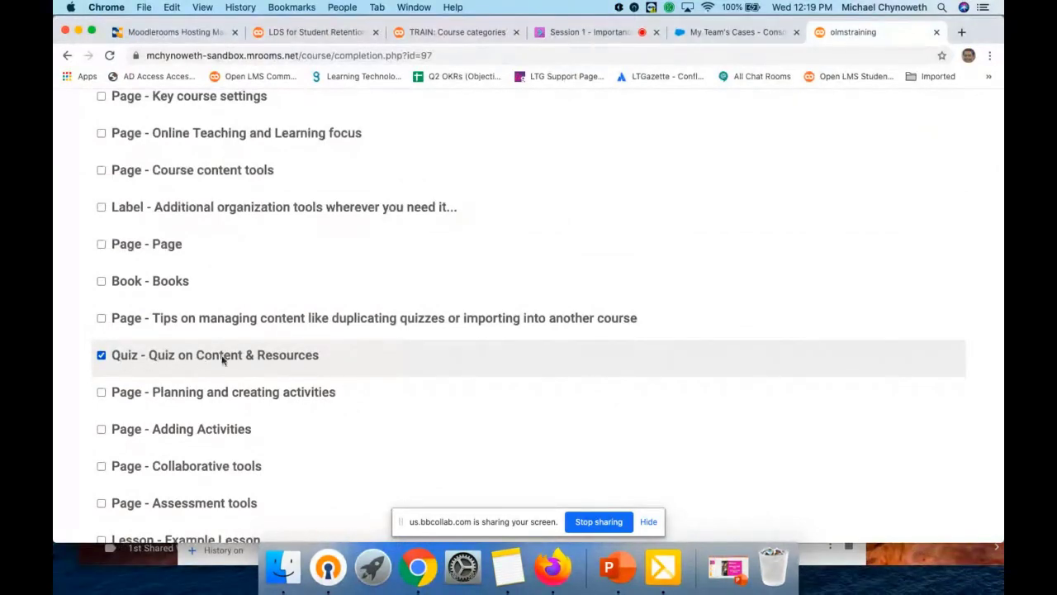
scroll(255, 360, "down", 8)
scroll(254, 360, "down", 1)
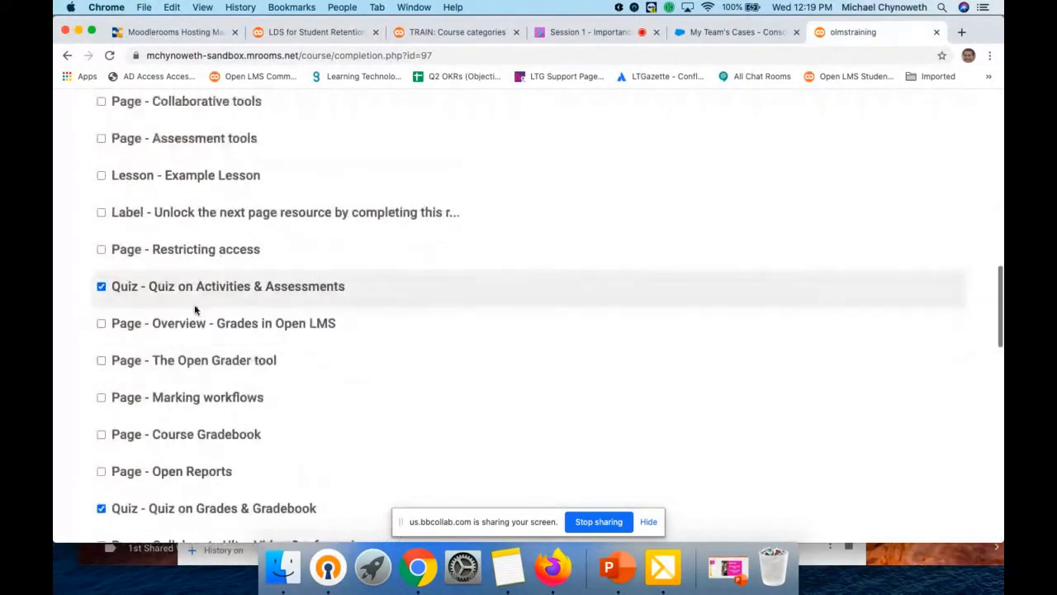
scroll(343, 307, "up", 15)
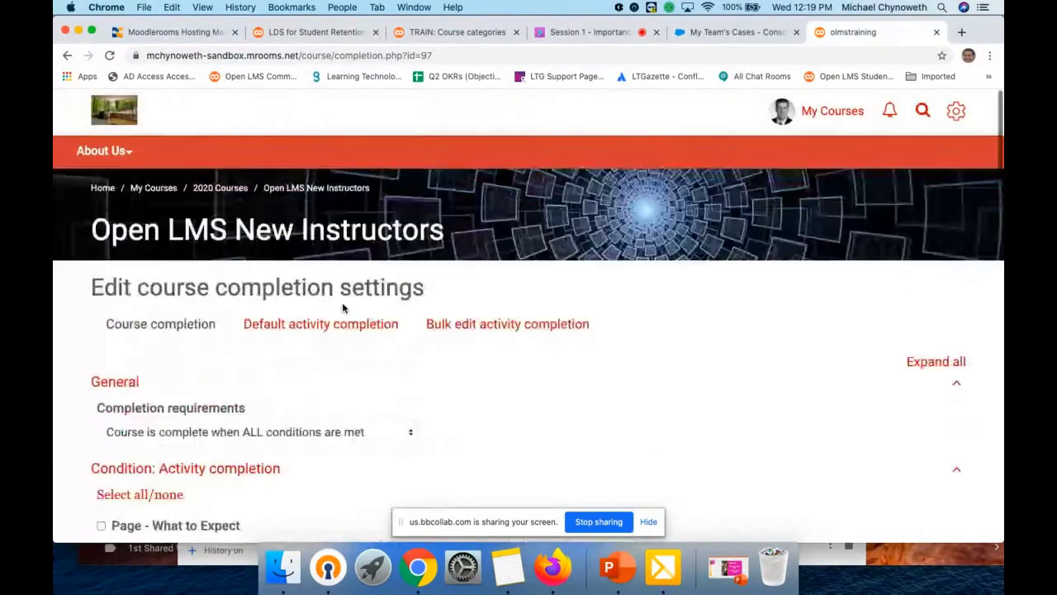
scroll(465, 384, "down", 2)
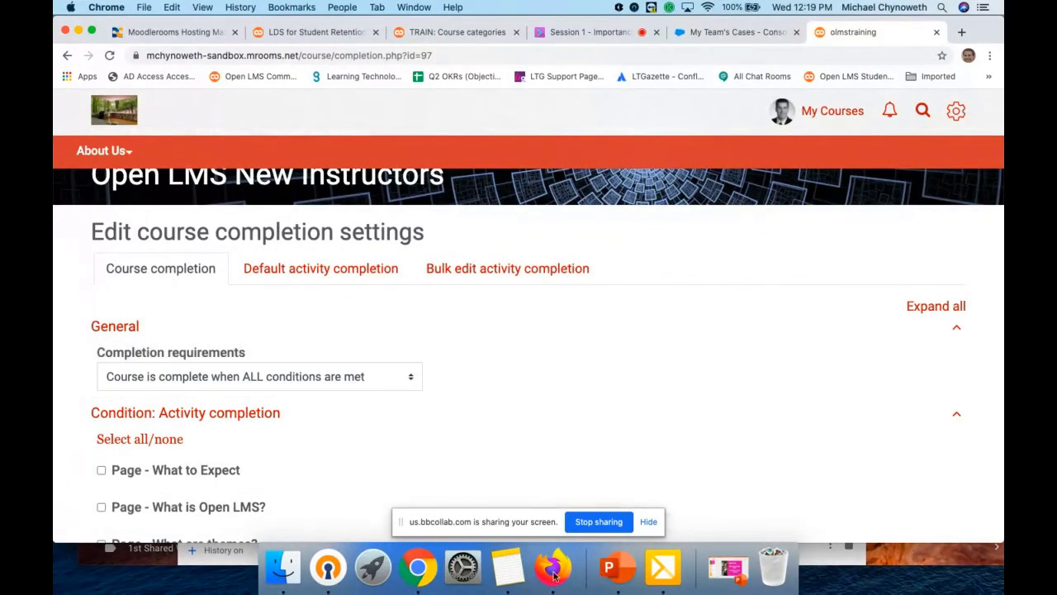
Select all activities as conditions for completing Open LMS New Instructors and review the selection
scroll(467, 398, "down", 3)
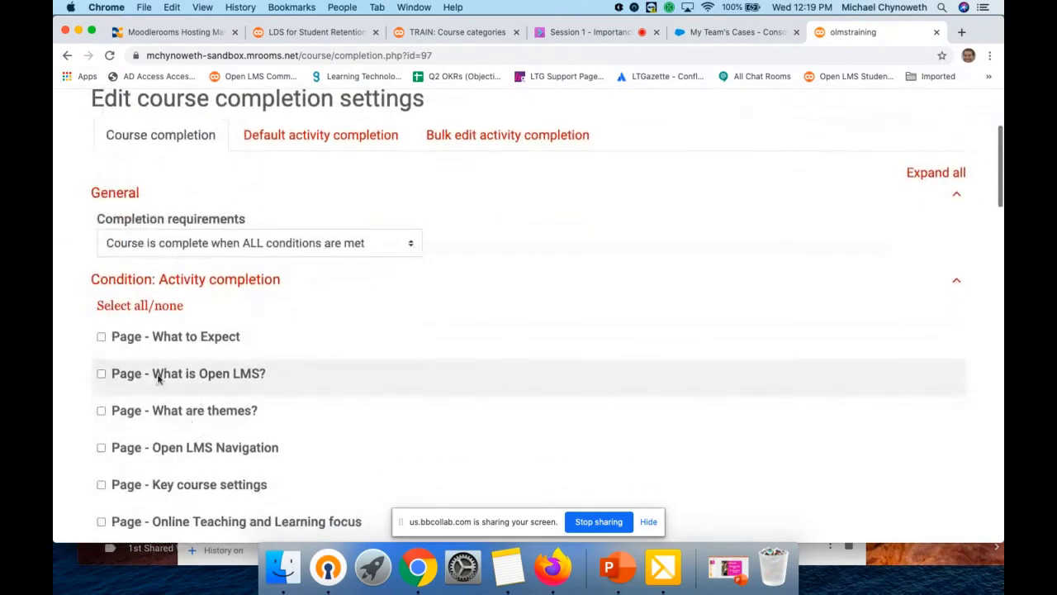
left_click(116, 314)
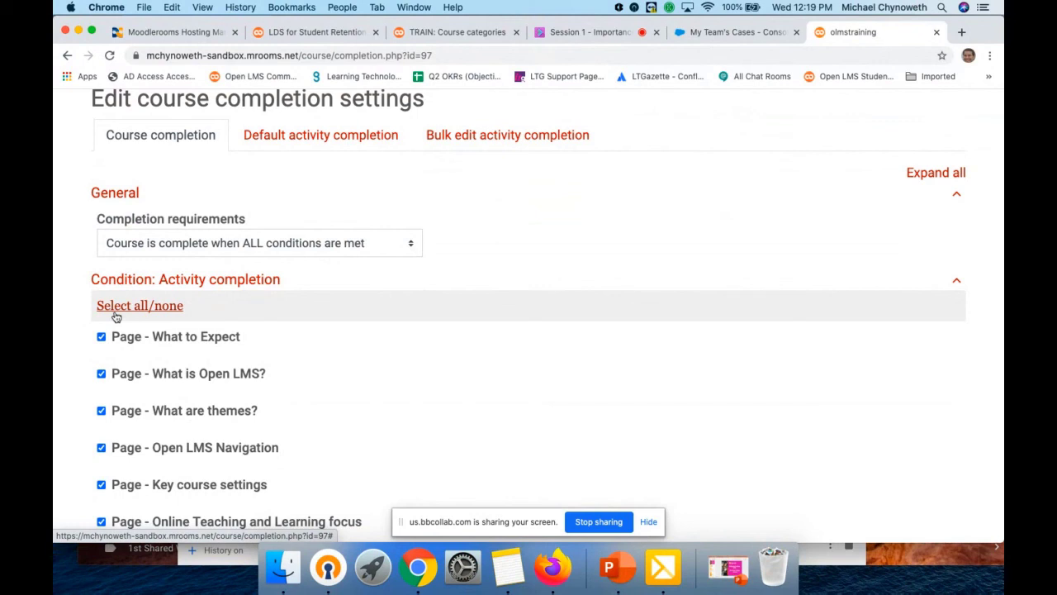
scroll(542, 360, "down", 3)
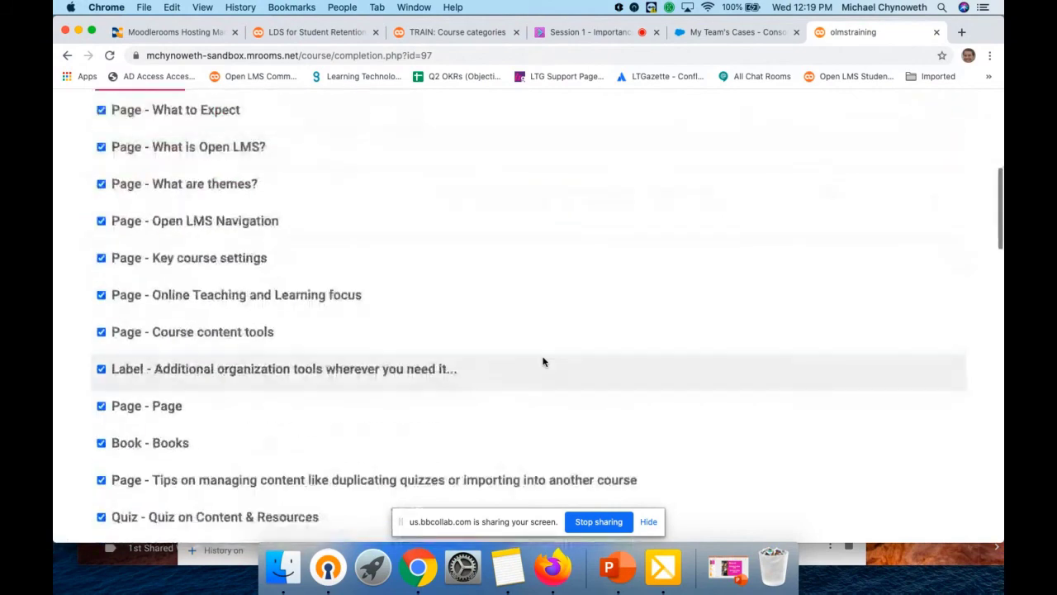
scroll(542, 361, "up", 5)
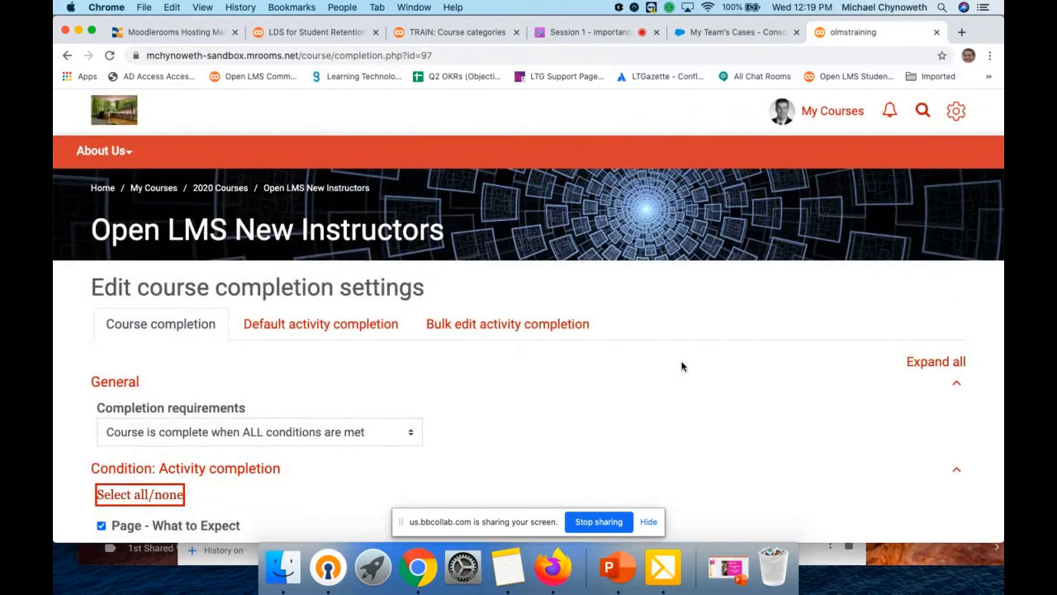
Switch to Firefox, check the student's section progress in Course Tools, and open the detailed course completion progress
left_click(553, 568)
scroll(273, 193, "up", 5)
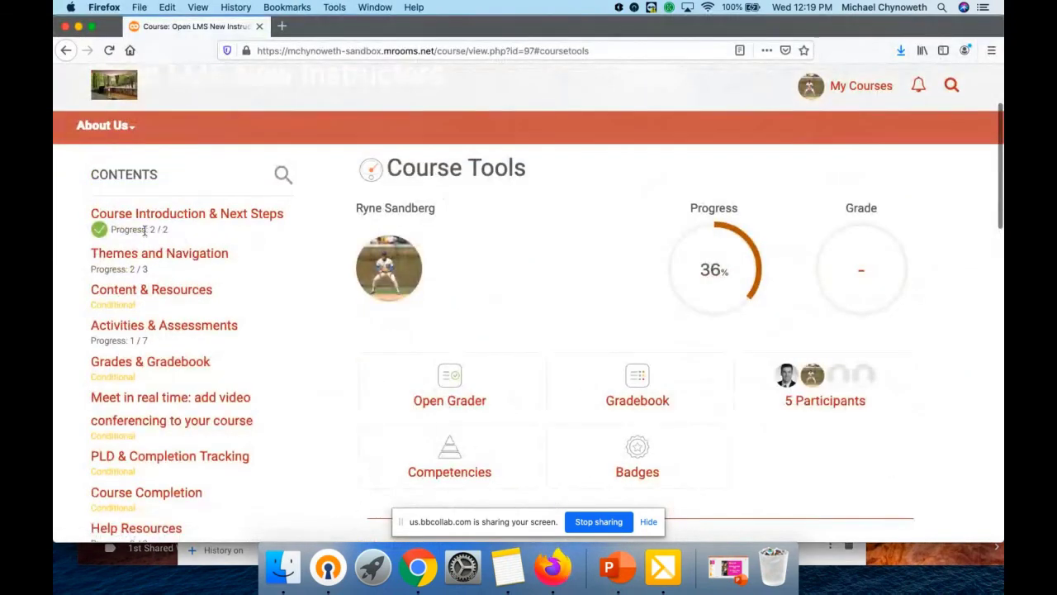
scroll(304, 289, "down", 5)
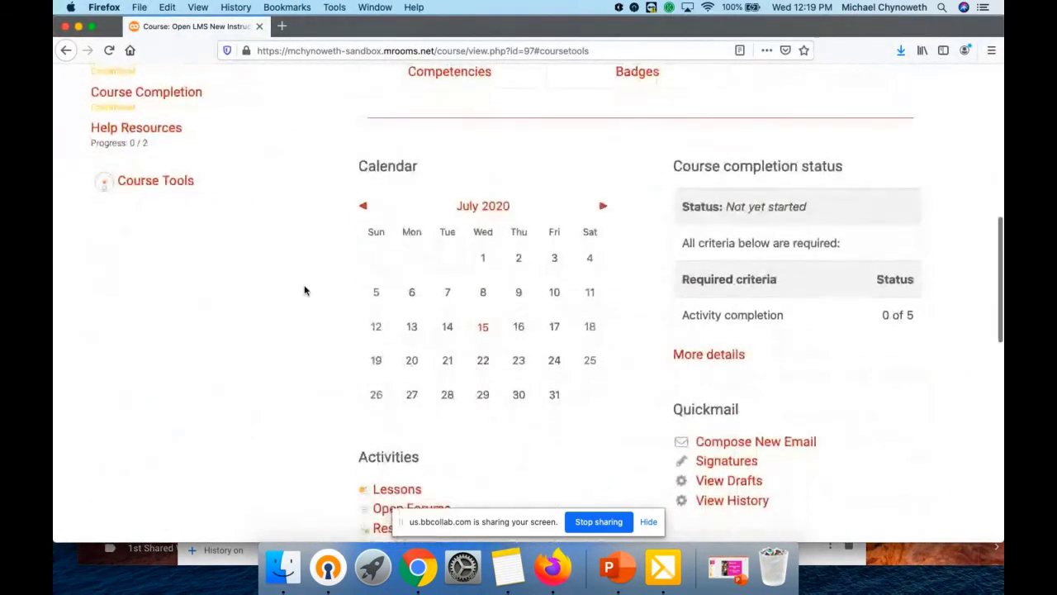
scroll(724, 259, "up", 1)
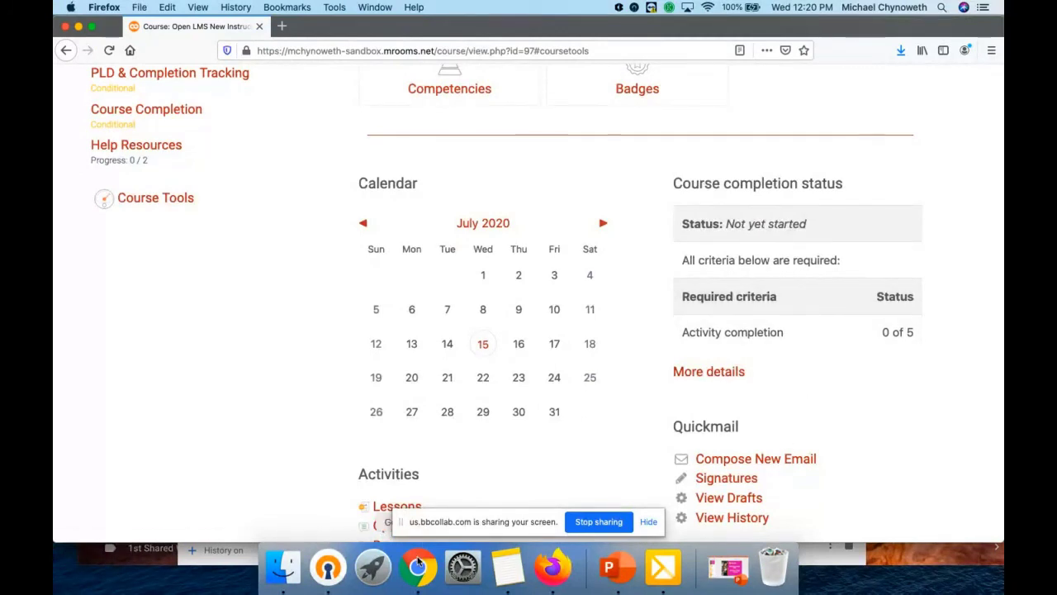
left_click(743, 371)
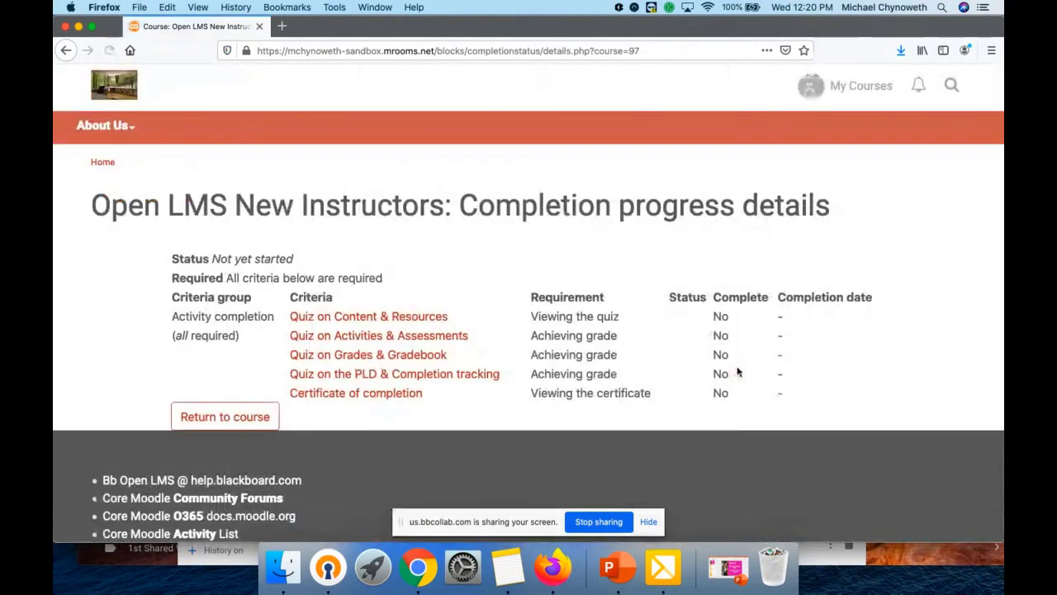
scroll(738, 372, "down", 1)
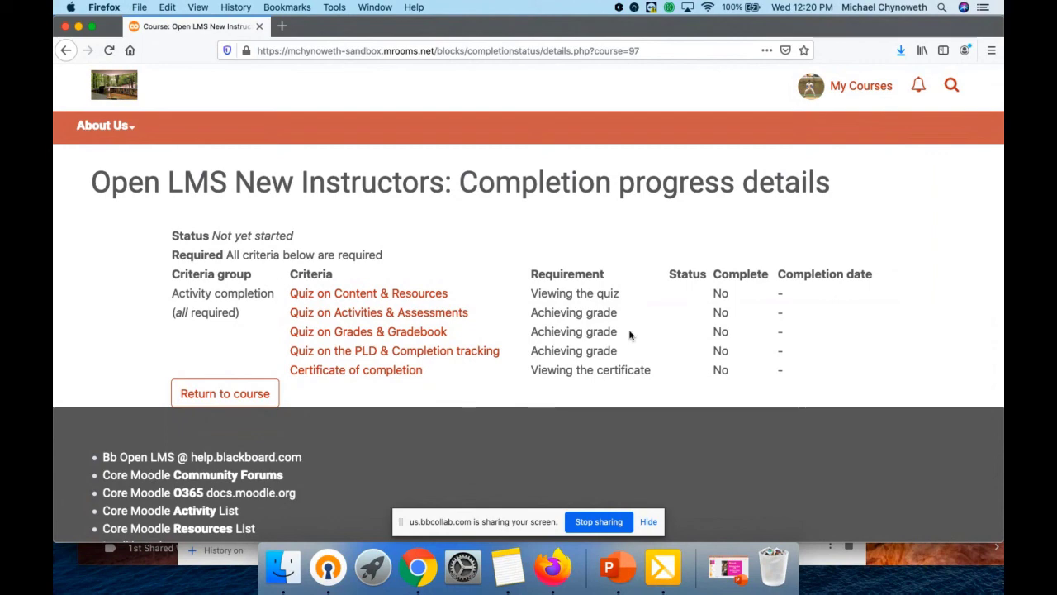
Compare the activity completion conditions in Chrome with the student's completion criteria in Firefox
left_click(417, 568)
scroll(414, 402, "down", 3)
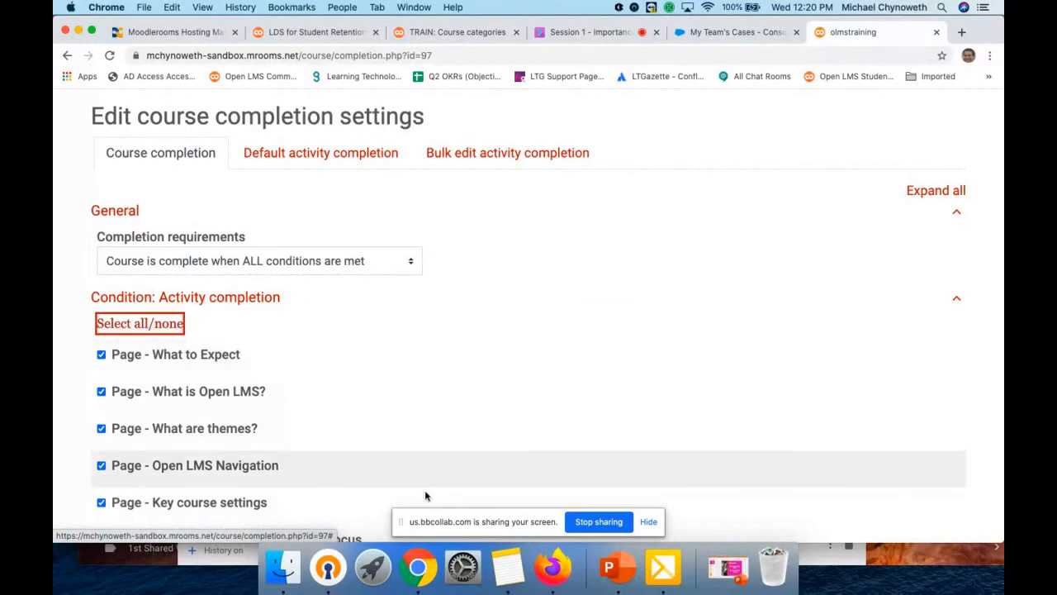
left_click(553, 568)
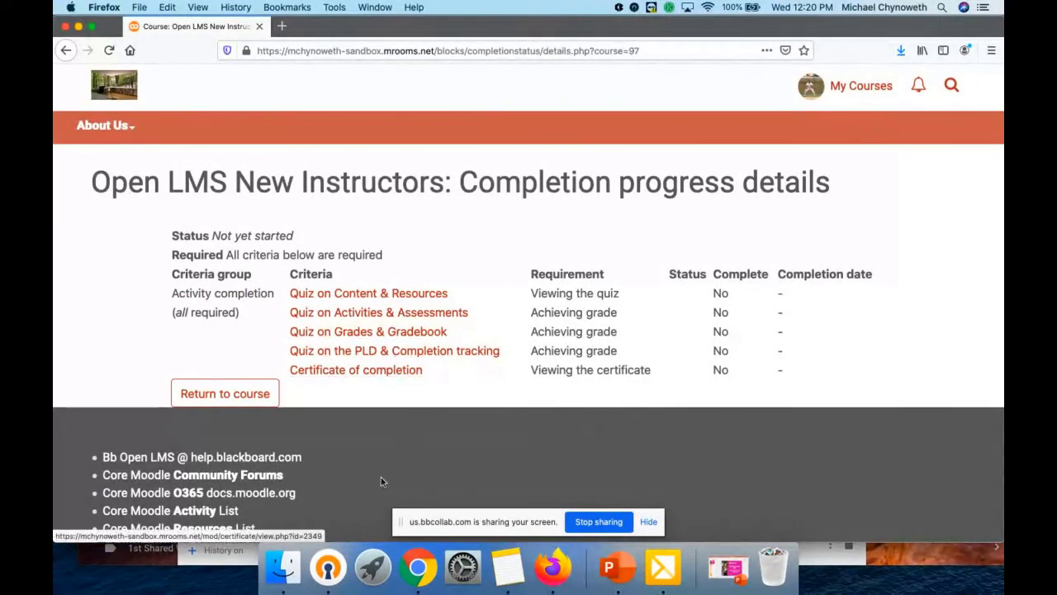
left_click(413, 581)
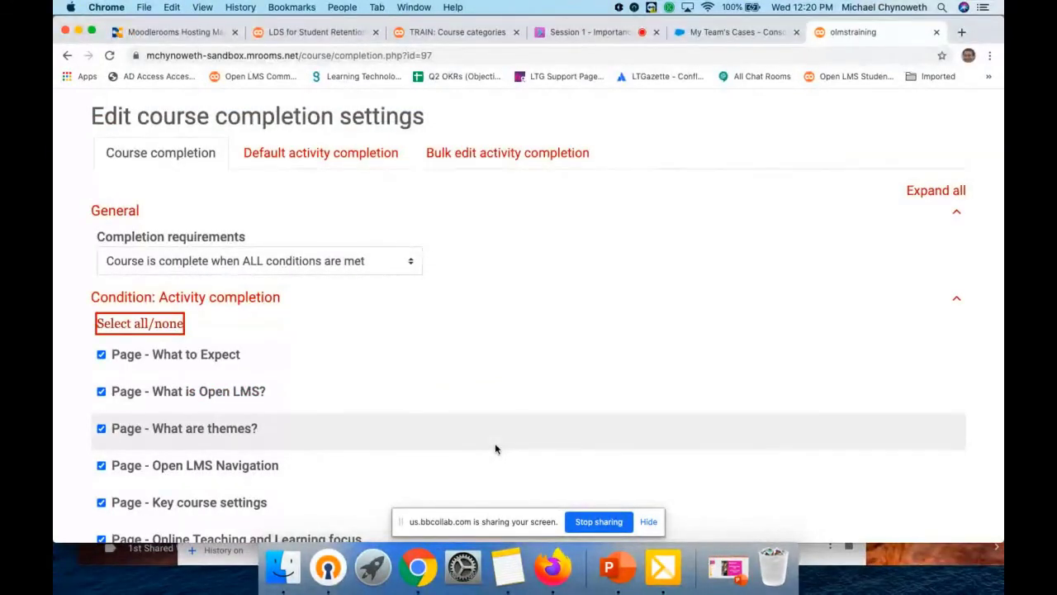
Open the Course completion report of Open LMS New Instructors and review each student's status for the required activities
scroll(755, 319, "up", 3)
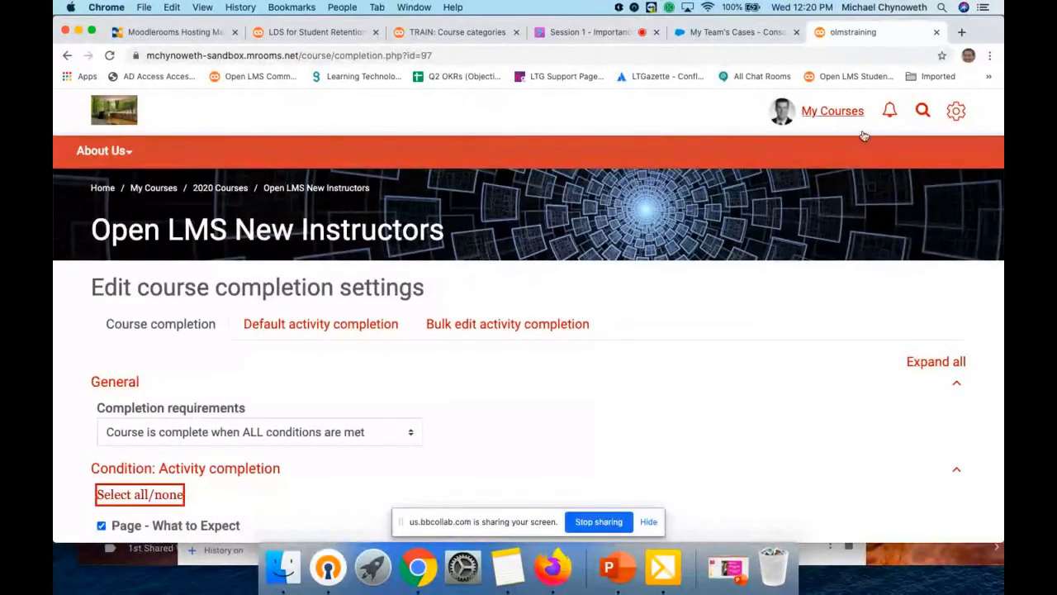
left_click(956, 110)
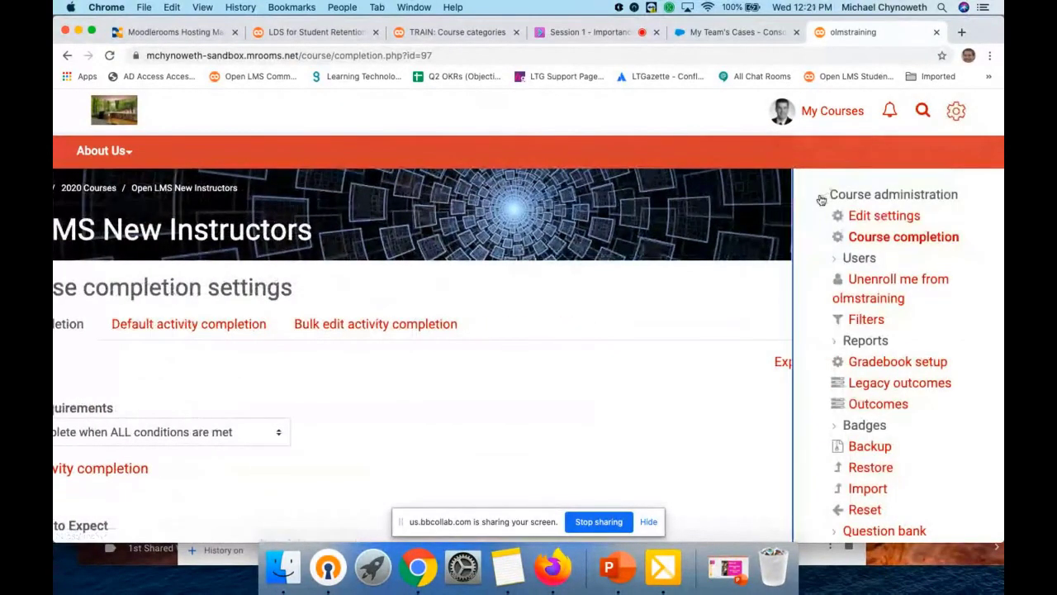
left_click(832, 340)
scroll(855, 413, "down", 3)
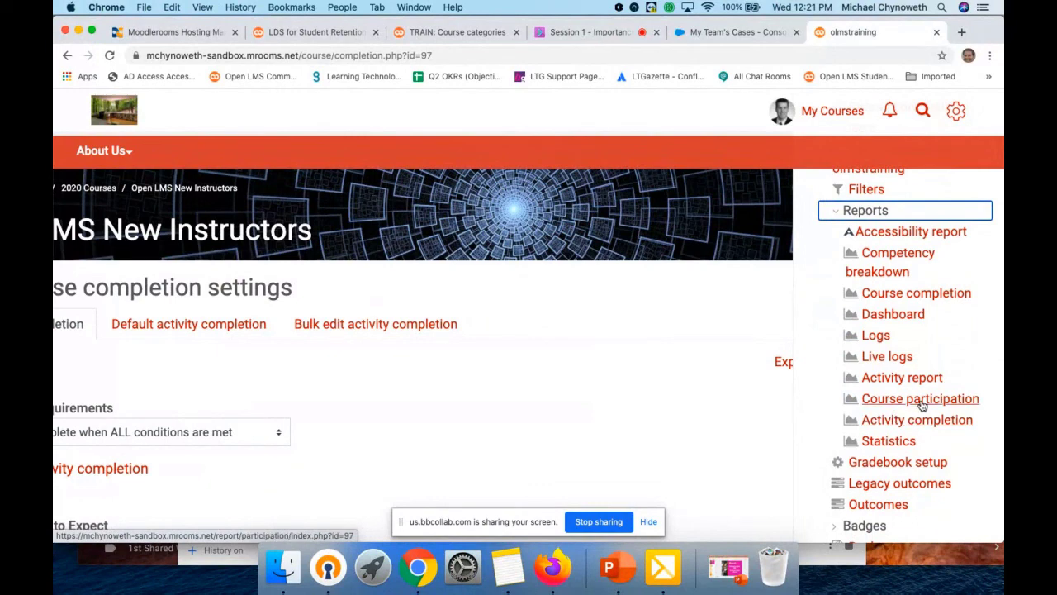
left_click(895, 291)
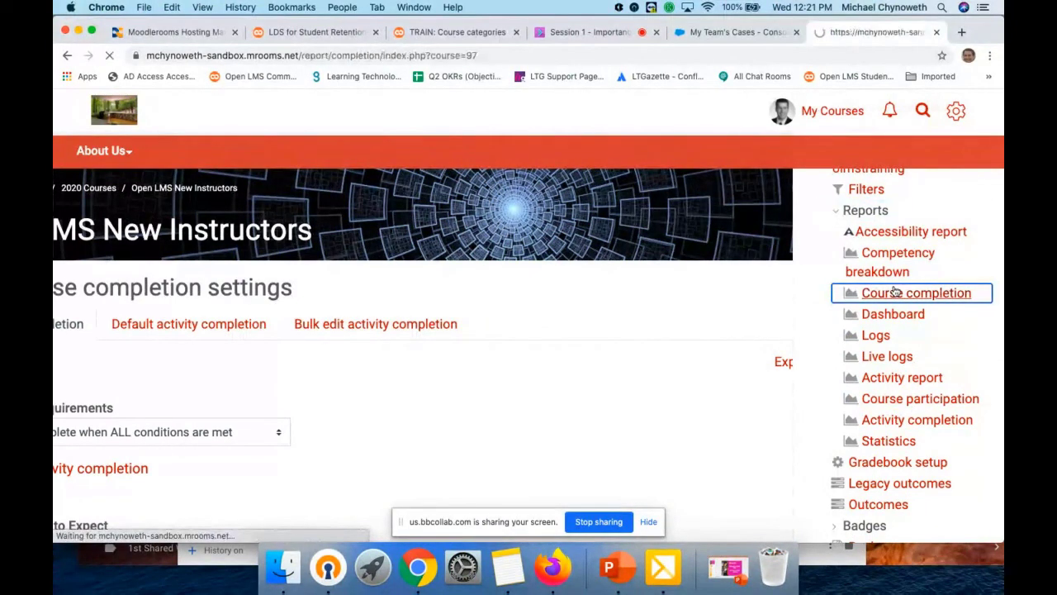
scroll(582, 364, "down", 4)
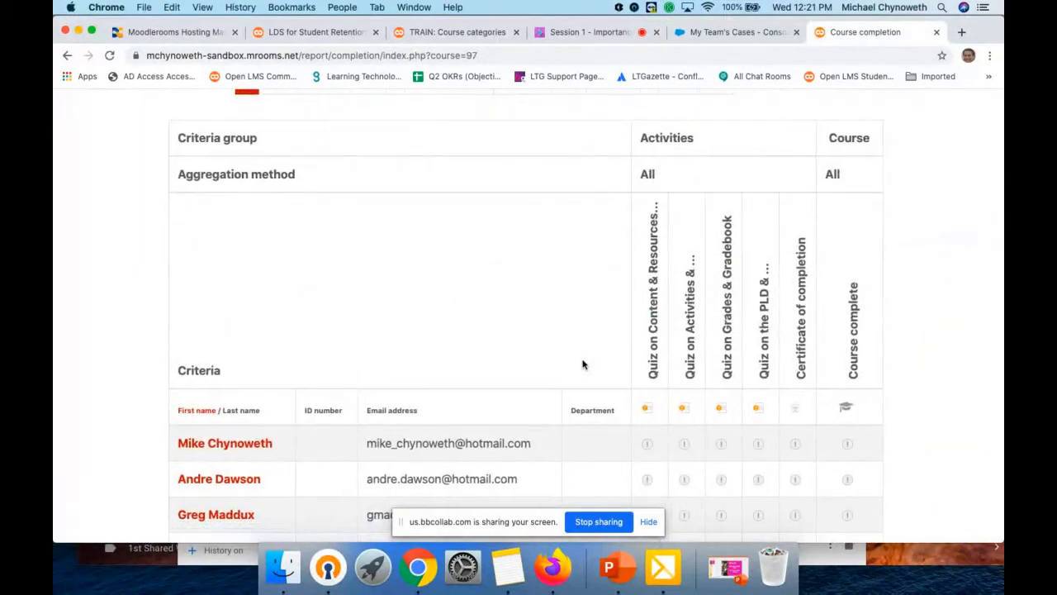
scroll(582, 364, "down", 3)
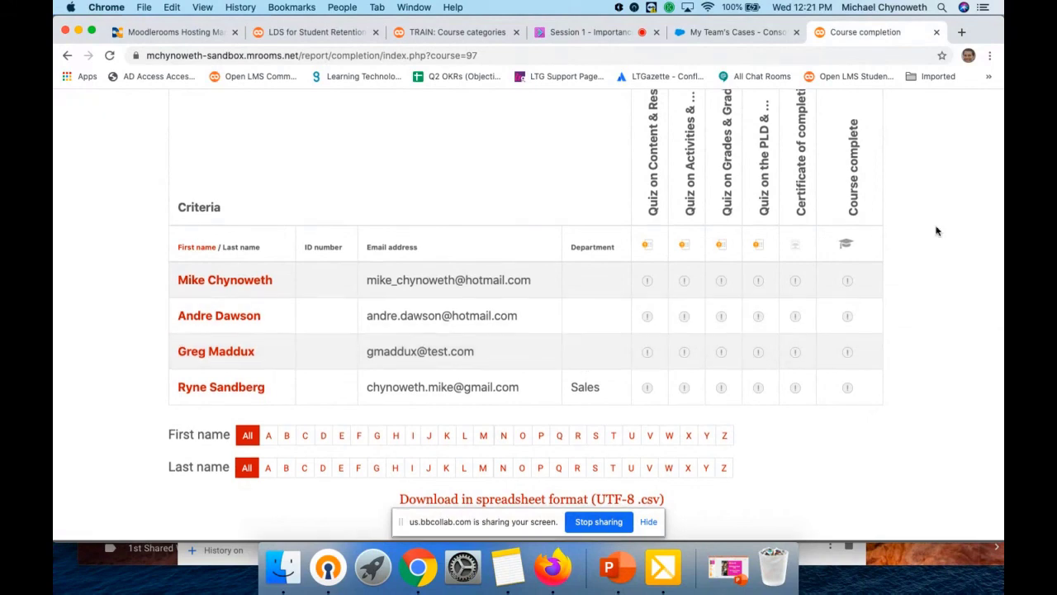
Open the course administration options of Open LMS New Instructors and review the reports offered there
scroll(935, 148, "up", 5)
left_click(956, 110)
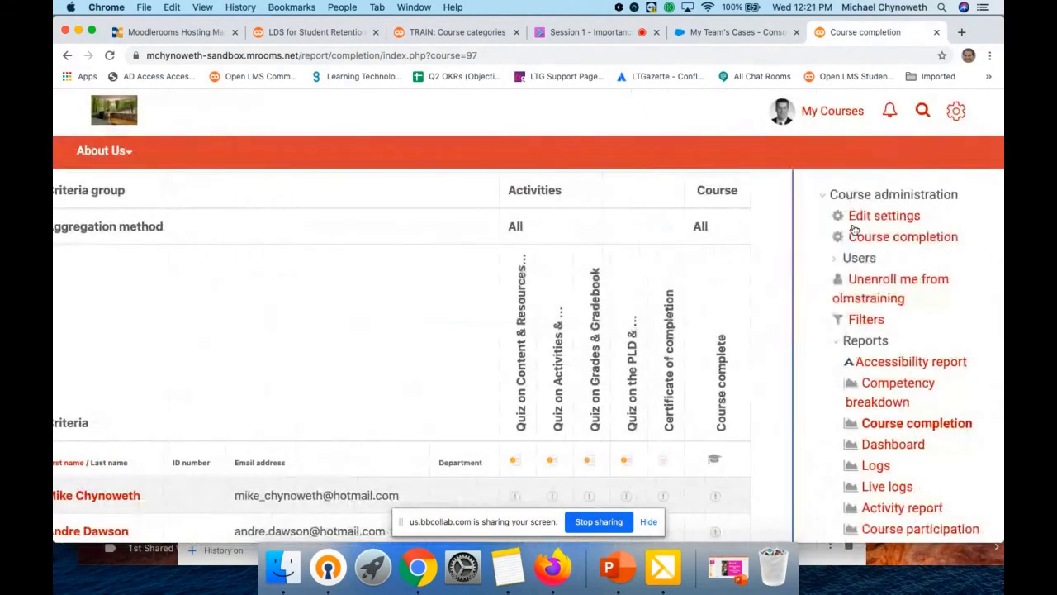
scroll(854, 347, "down", 2)
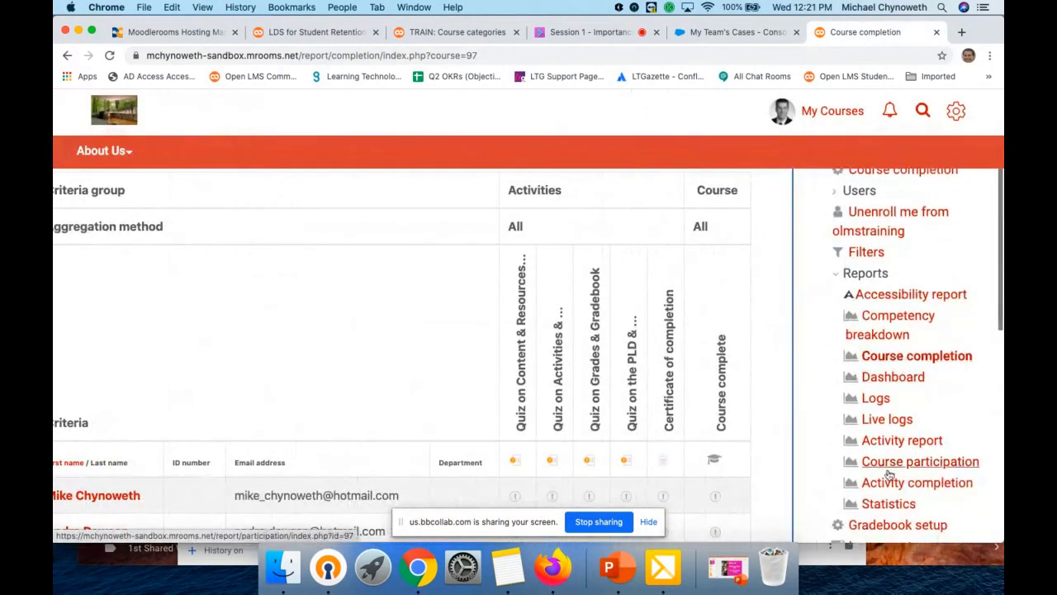
Open the Interactive Online Snap Course, review the reports offered in its course administration, and collapse the report list
left_click(841, 111)
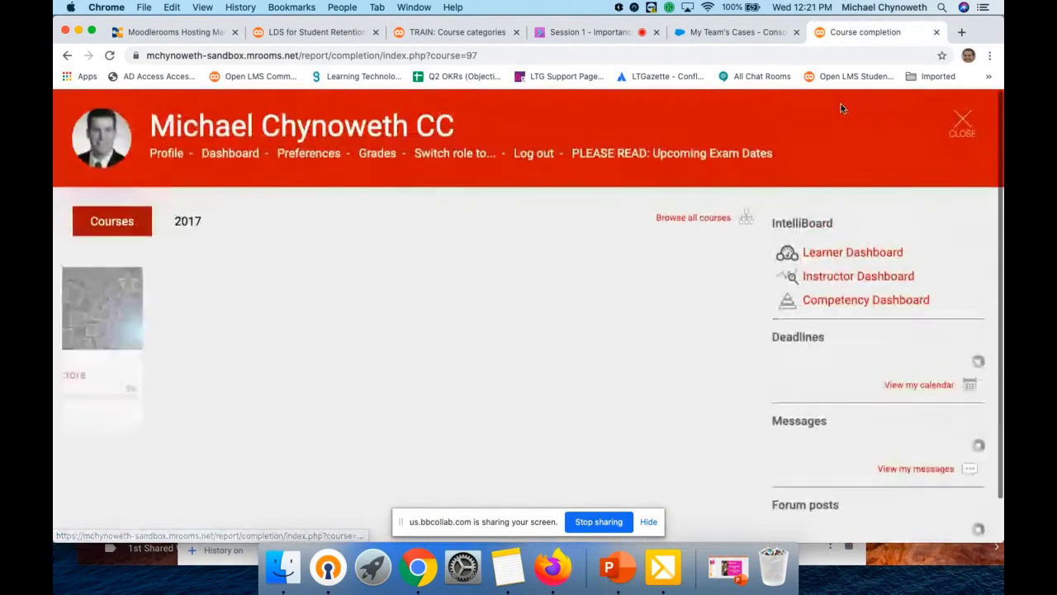
left_click(206, 378)
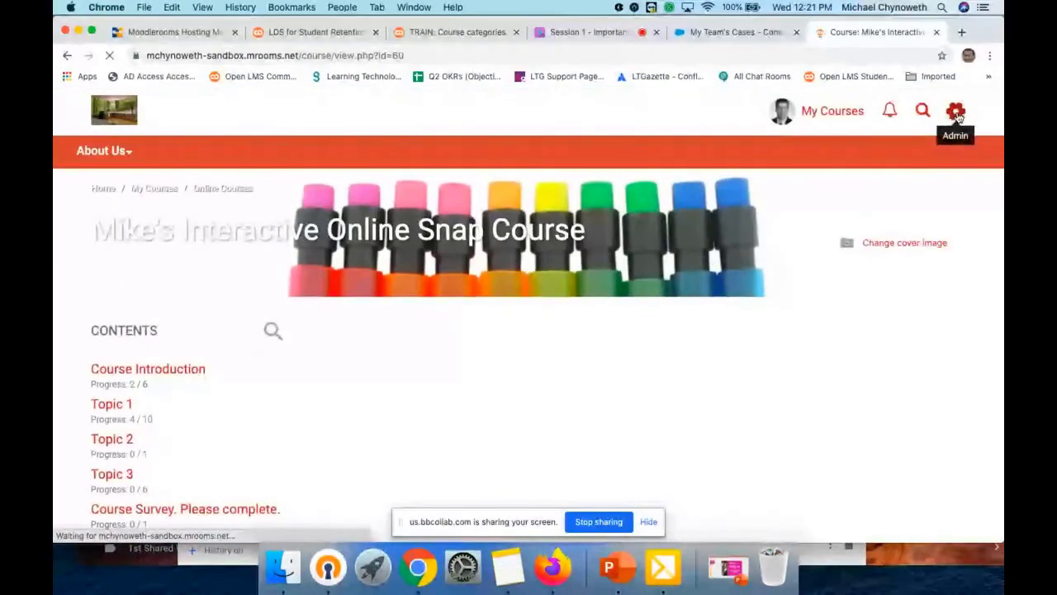
left_click(956, 113)
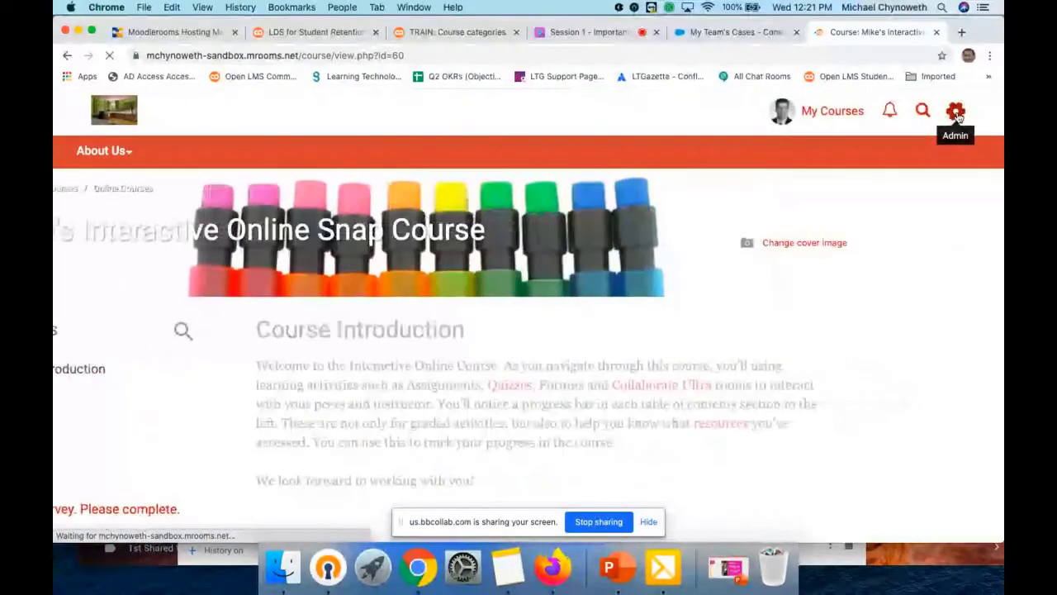
left_click(839, 337)
scroll(859, 341, "down", 2)
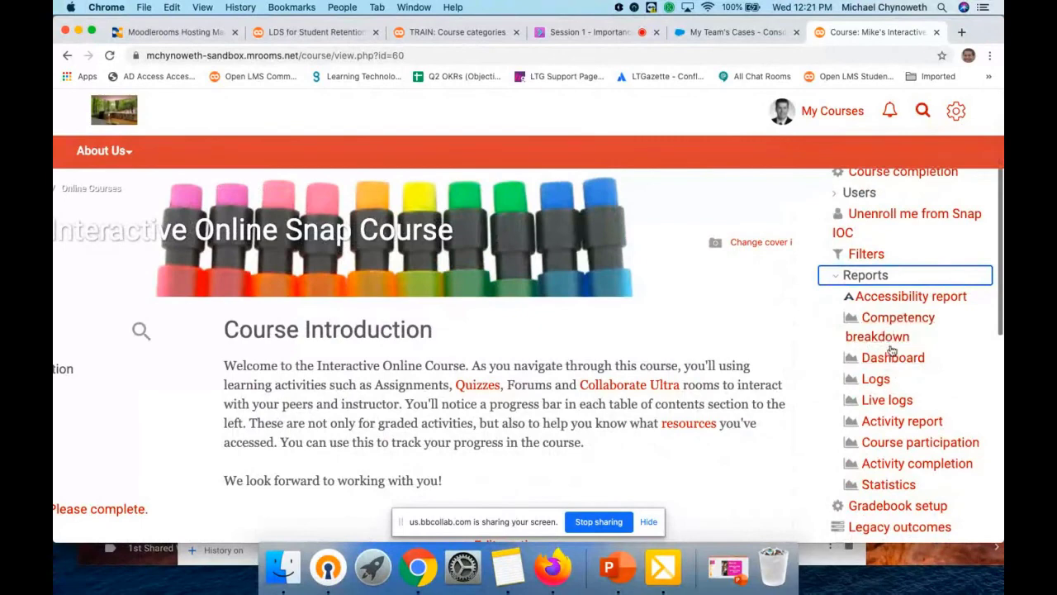
scroll(914, 269, "up", 2)
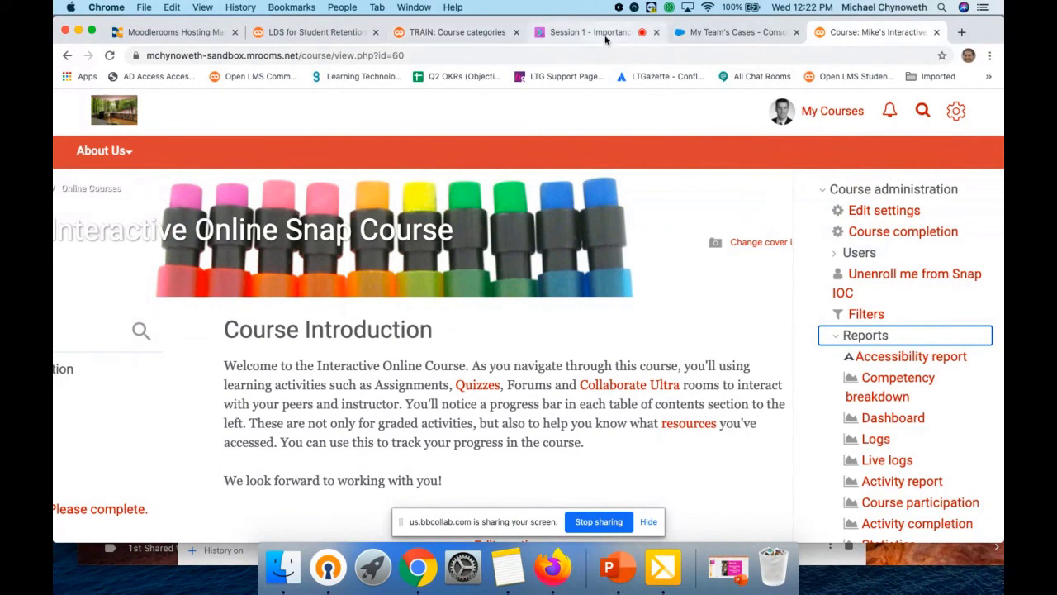
left_click(839, 336)
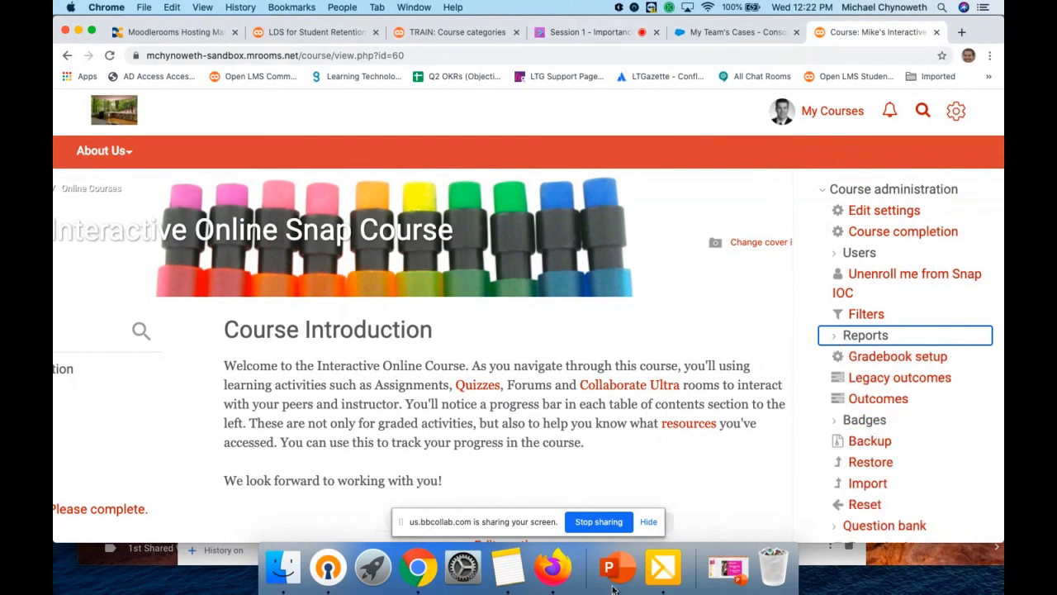
Switch to Firefox to view the student's completion progress details for Open LMS New Instructors
left_click(553, 570)
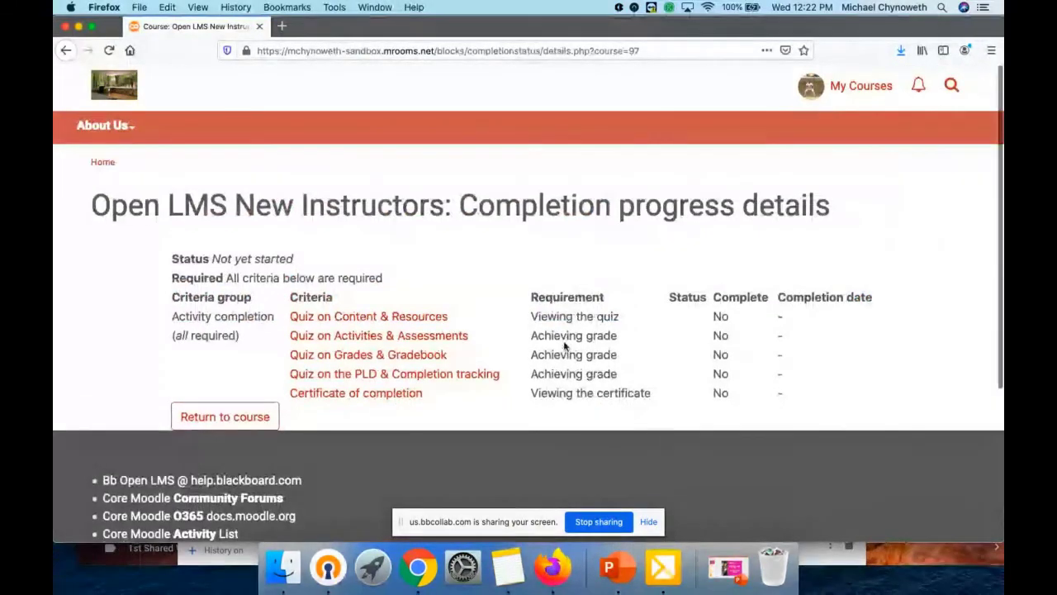